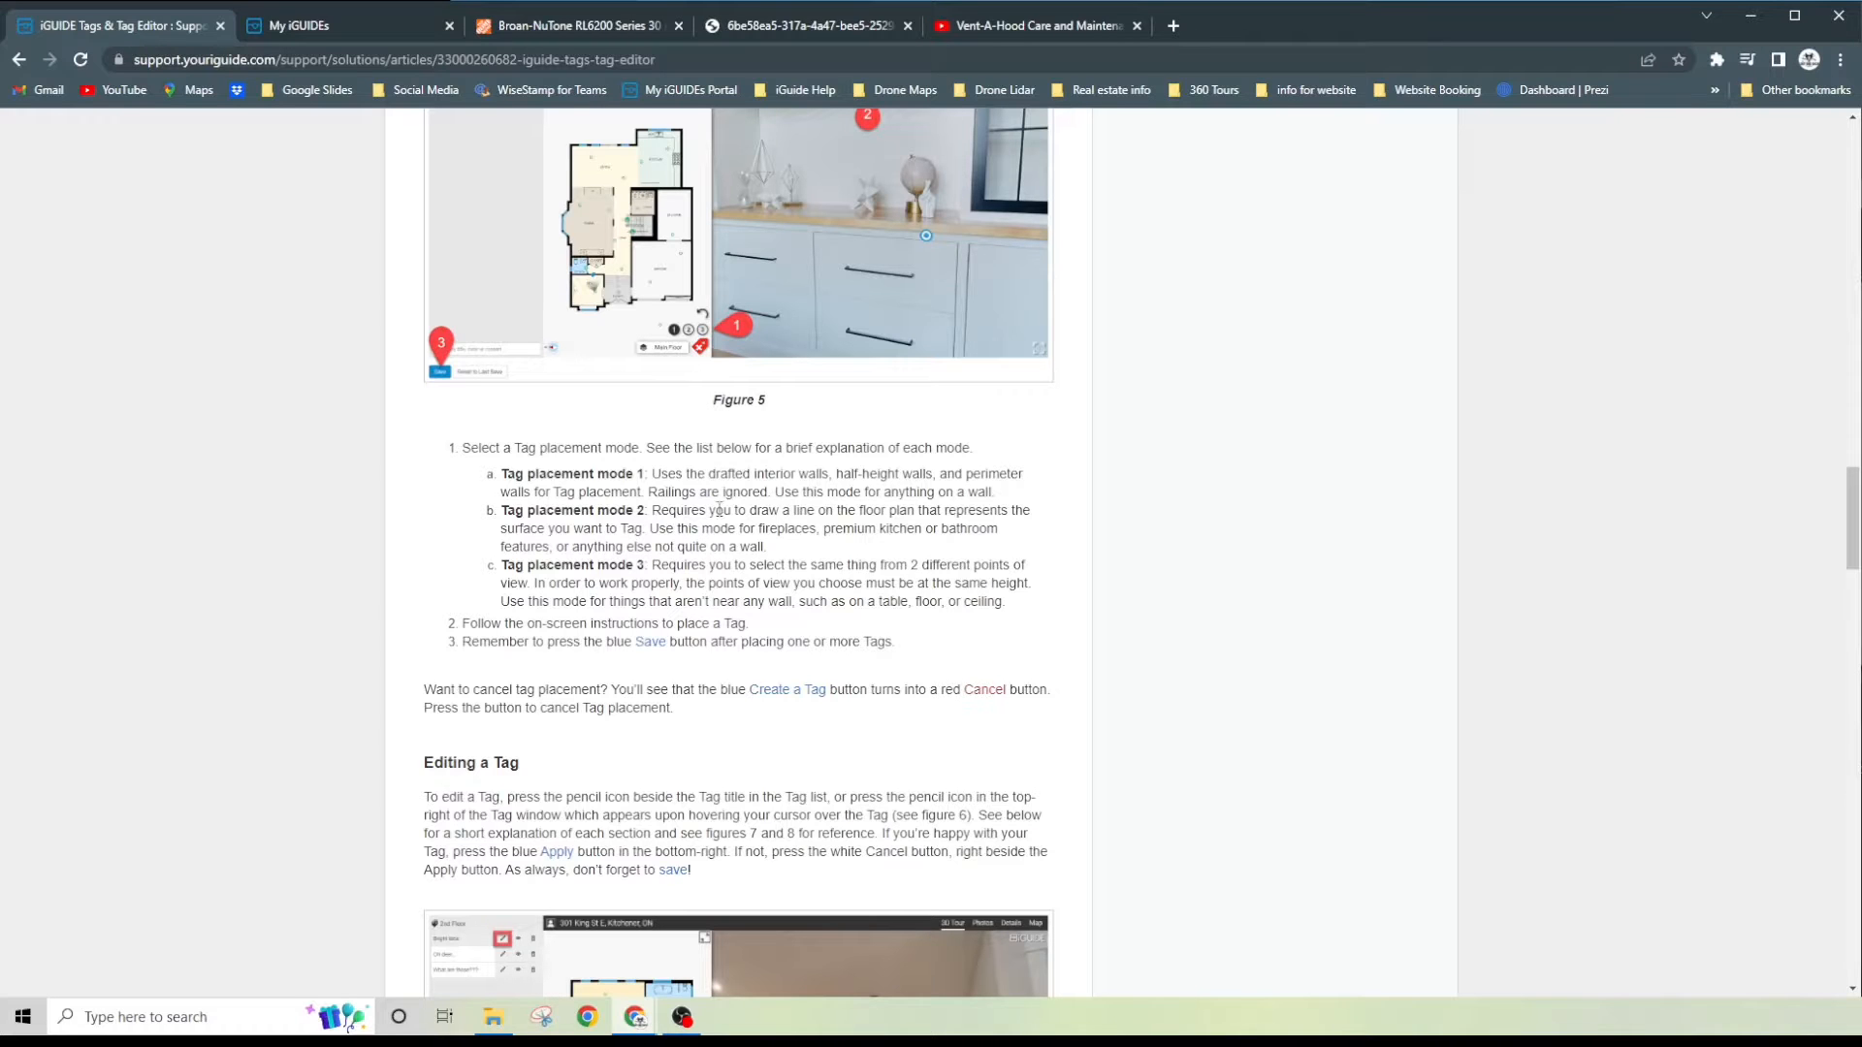
pyautogui.click(341, 25)
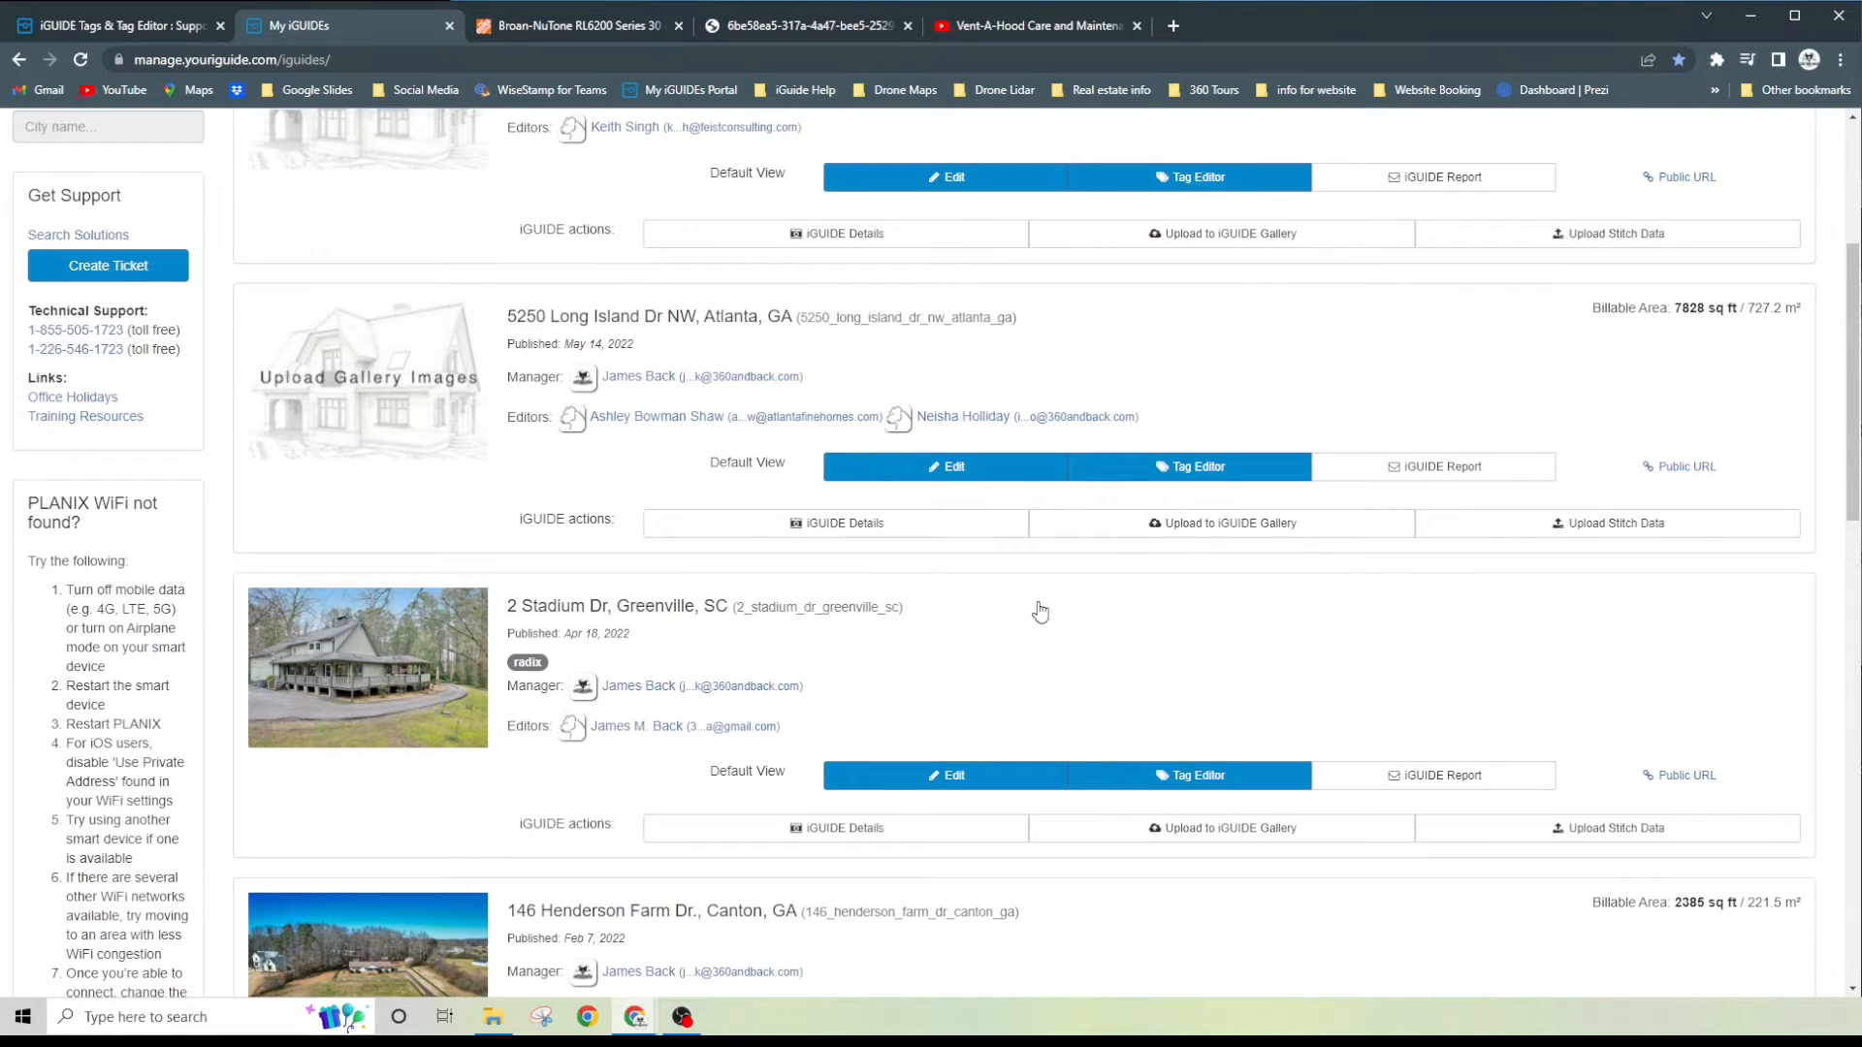
pyautogui.scroll(-3, 1040, 611)
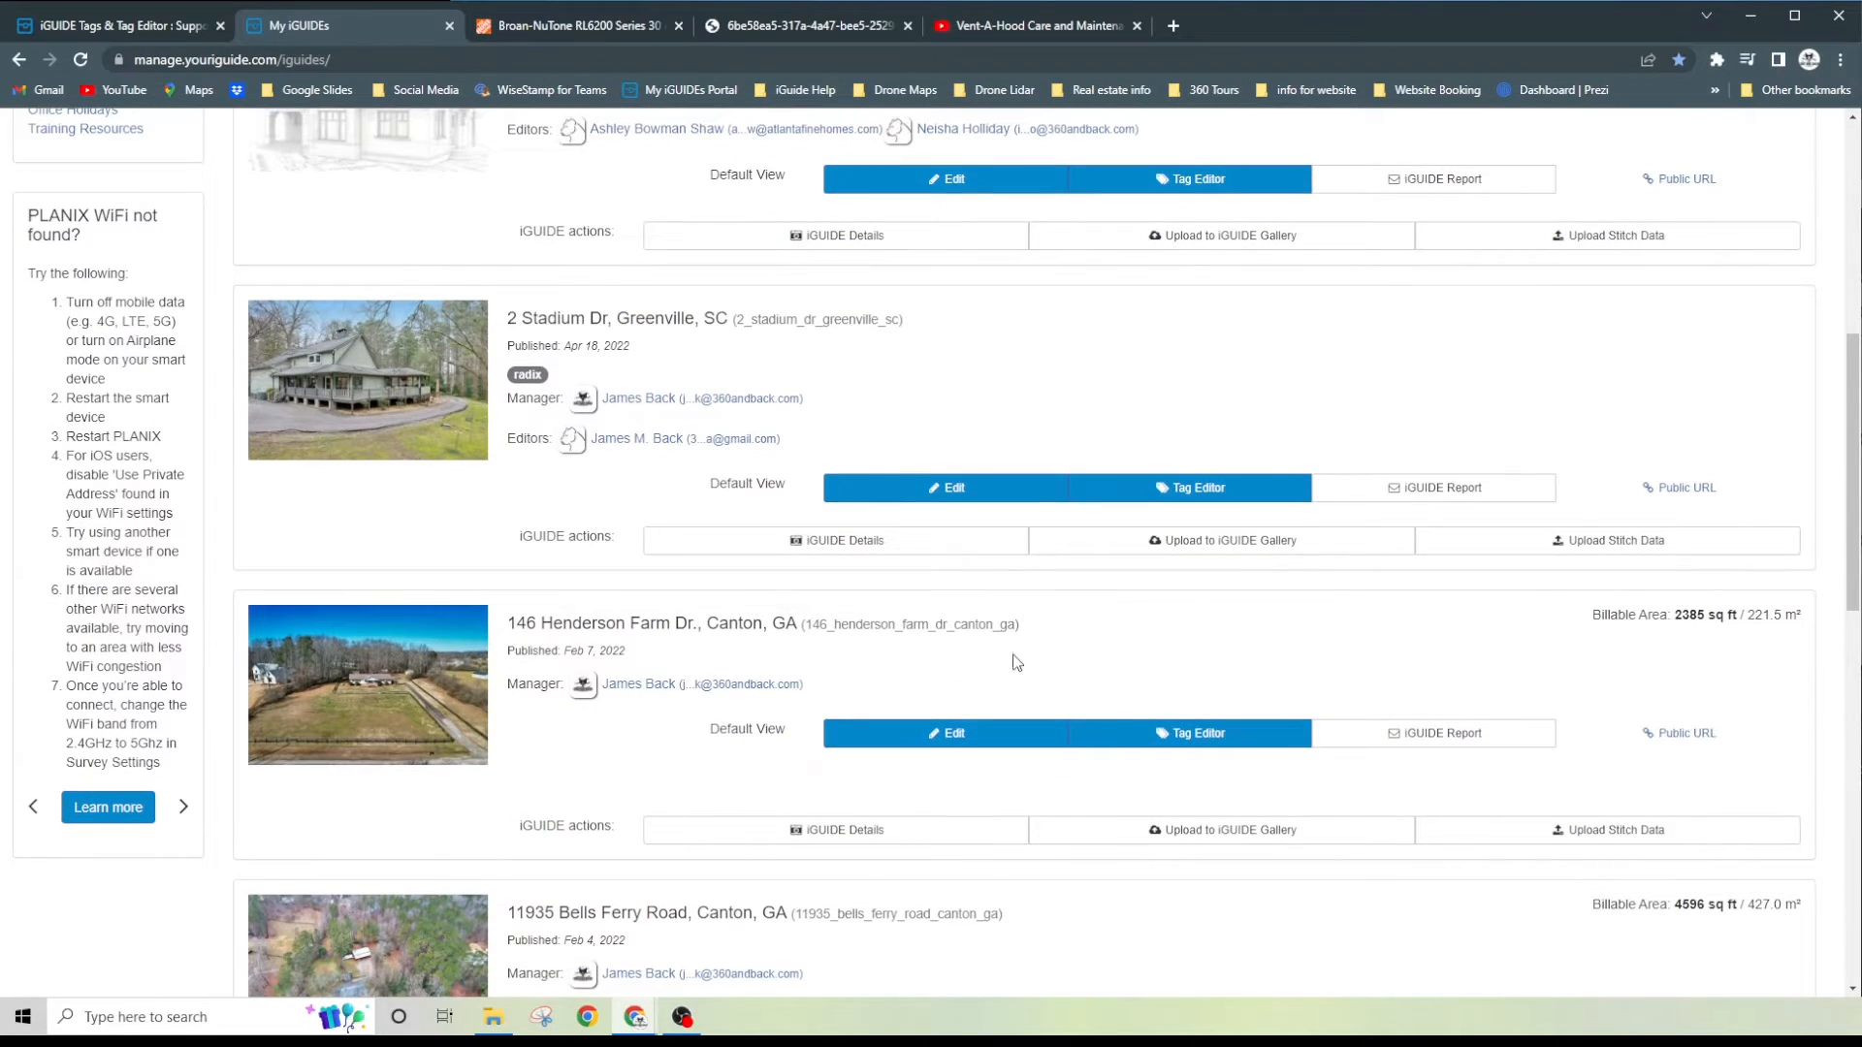
pyautogui.scroll(-1, 1016, 663)
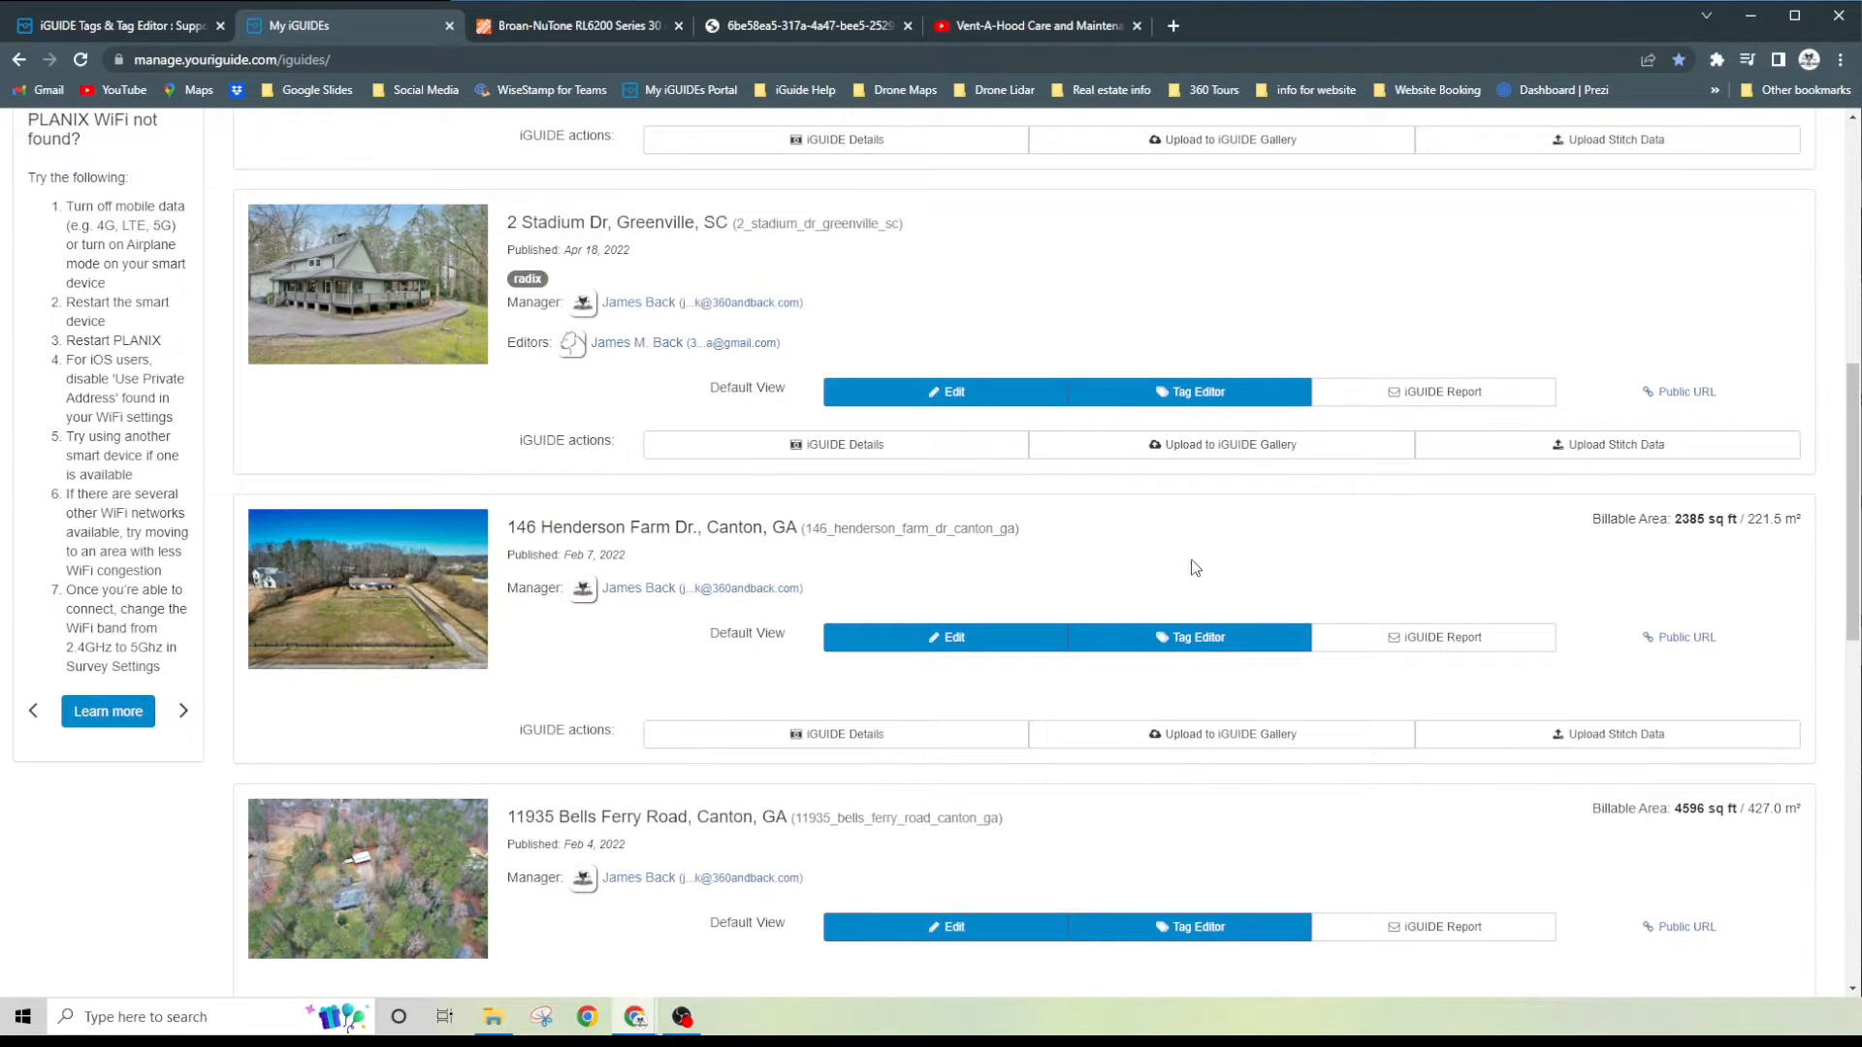
pyautogui.click(1194, 640)
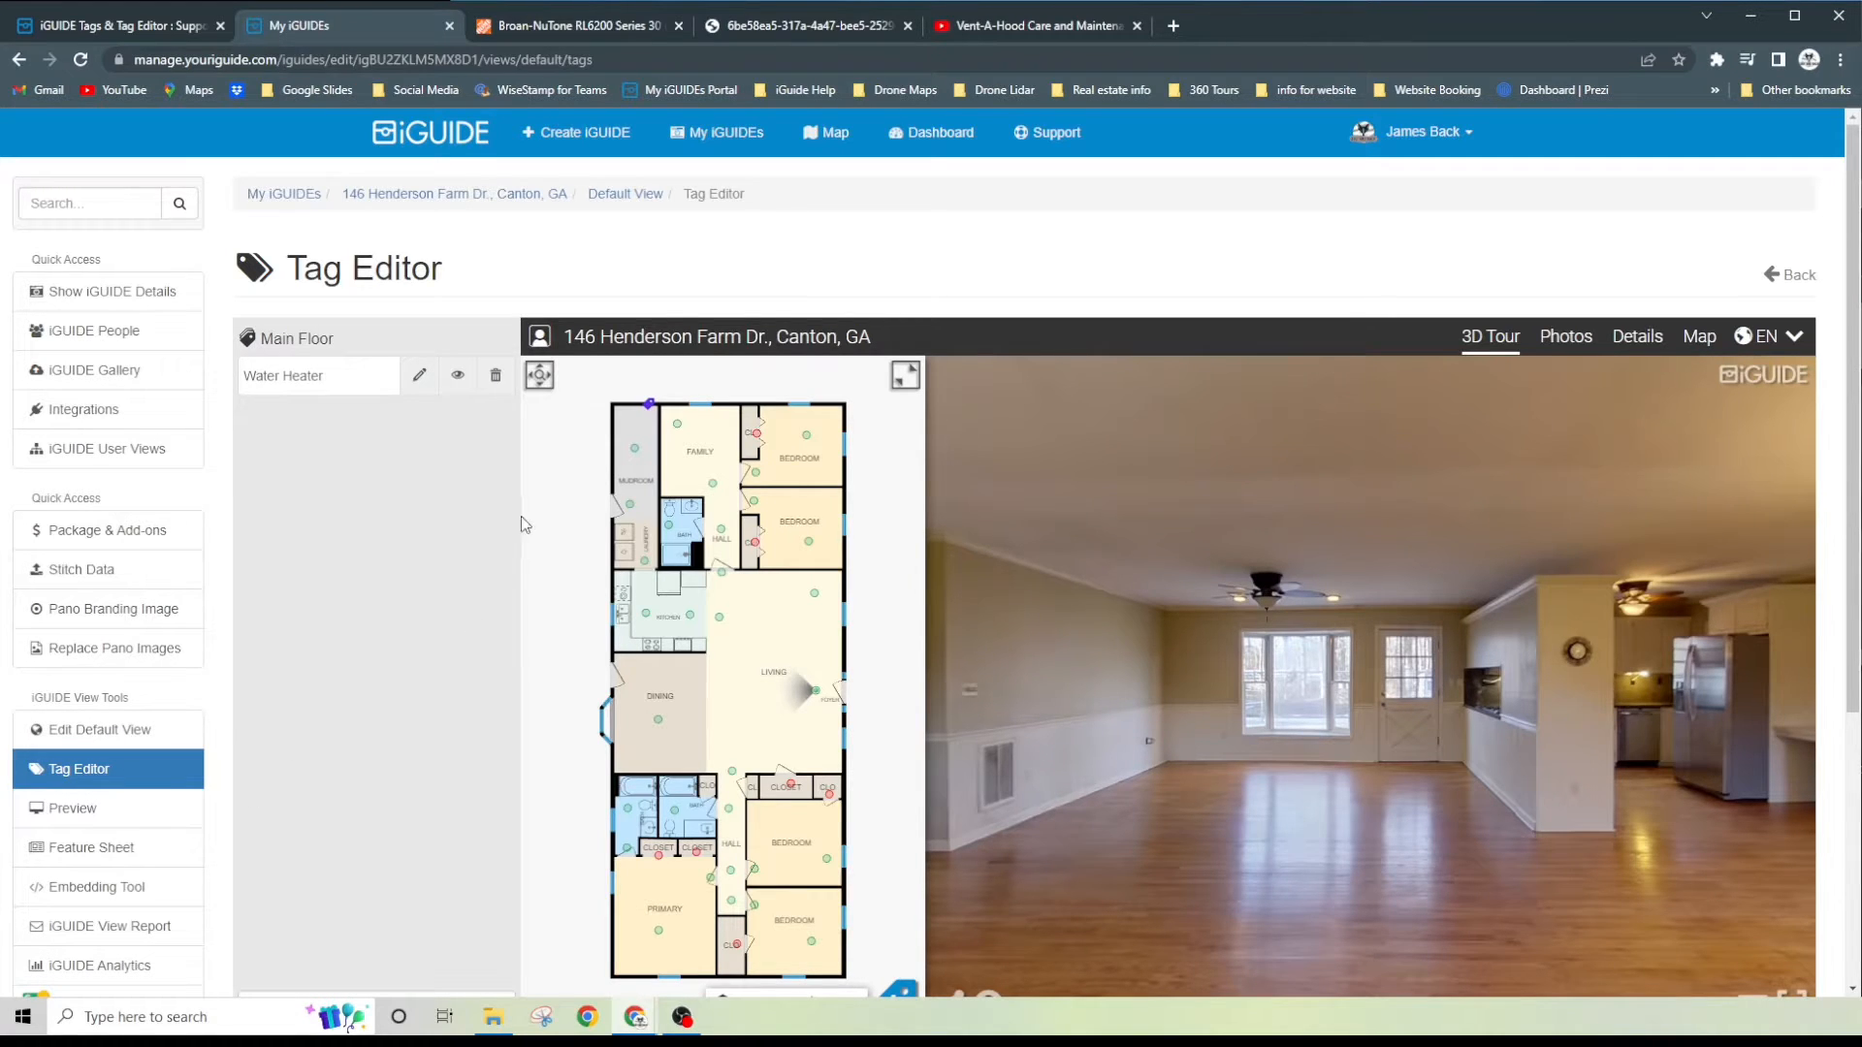
# - Go to the kitchen panorama nearest the sink and face the range hood above the cooktop
pyautogui.click(646, 615)
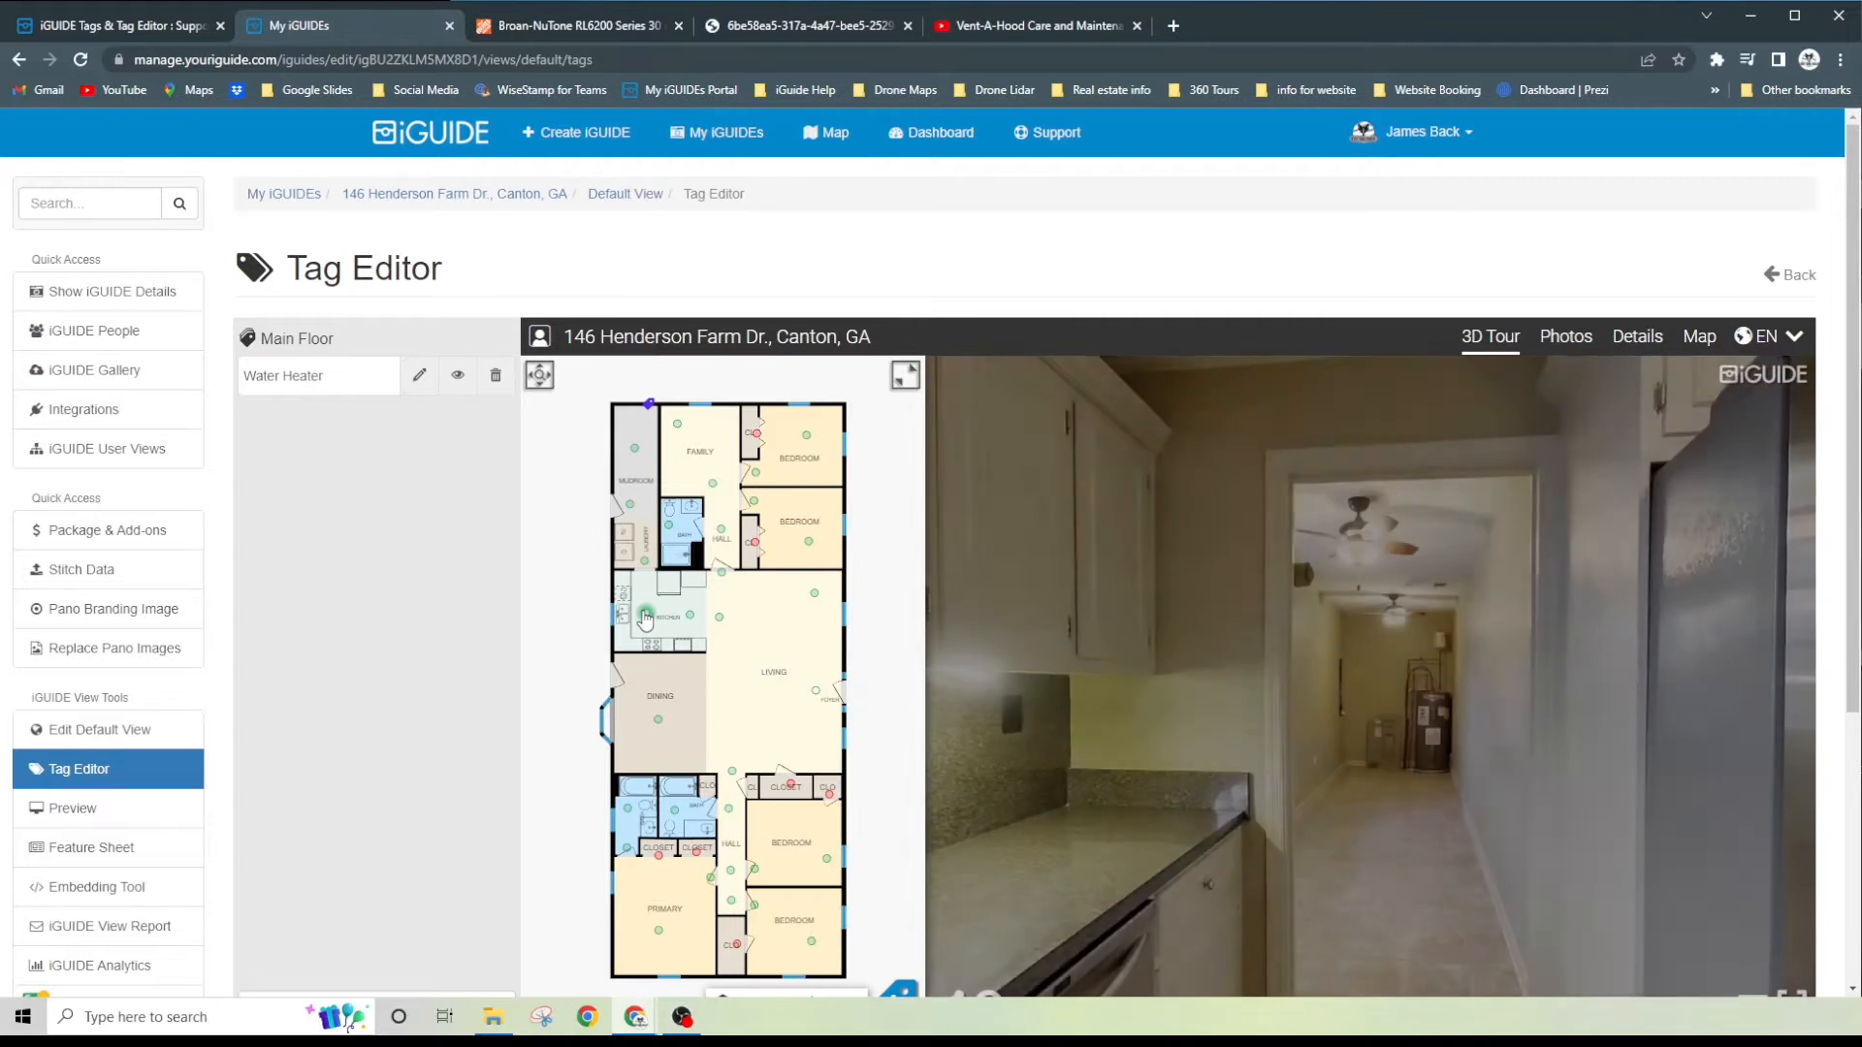
pyautogui.moveTo(1571, 664); pyautogui.dragTo(1272, 675)
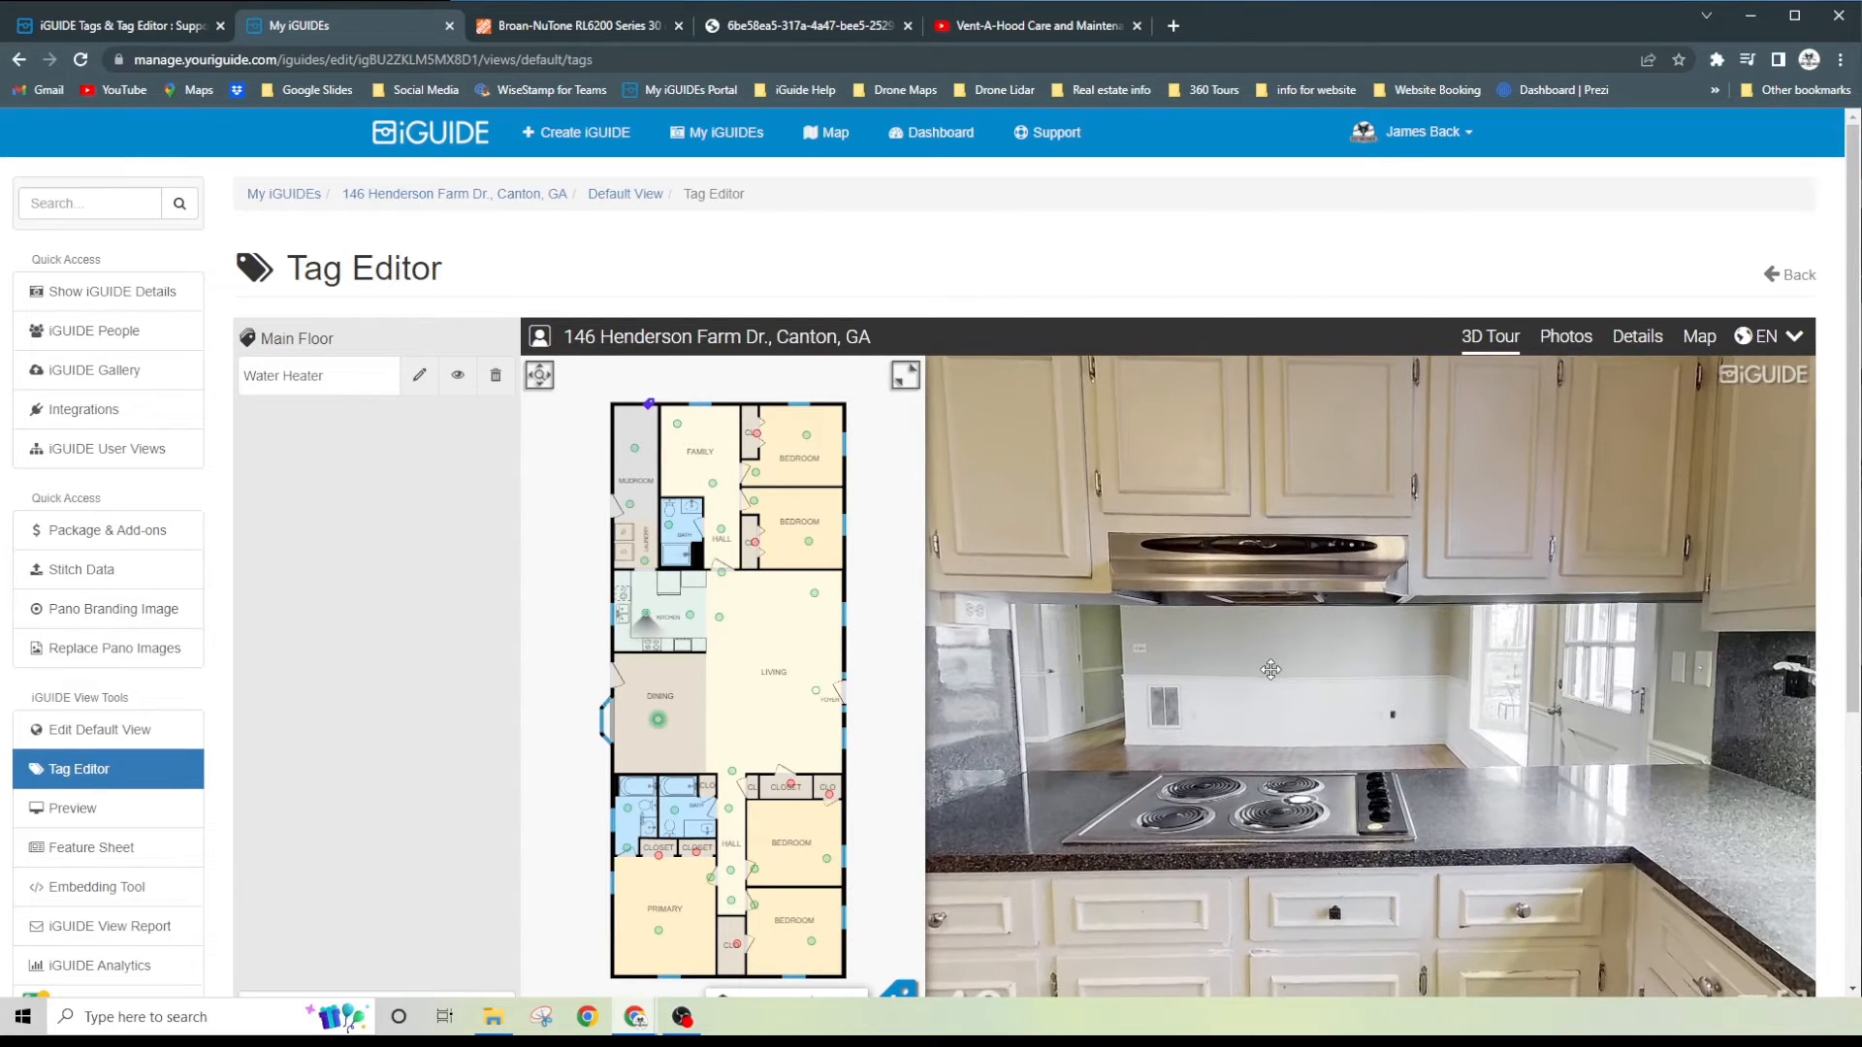
pyautogui.moveTo(1318, 743); pyautogui.dragTo(1249, 719)
pyautogui.click(1249, 719)
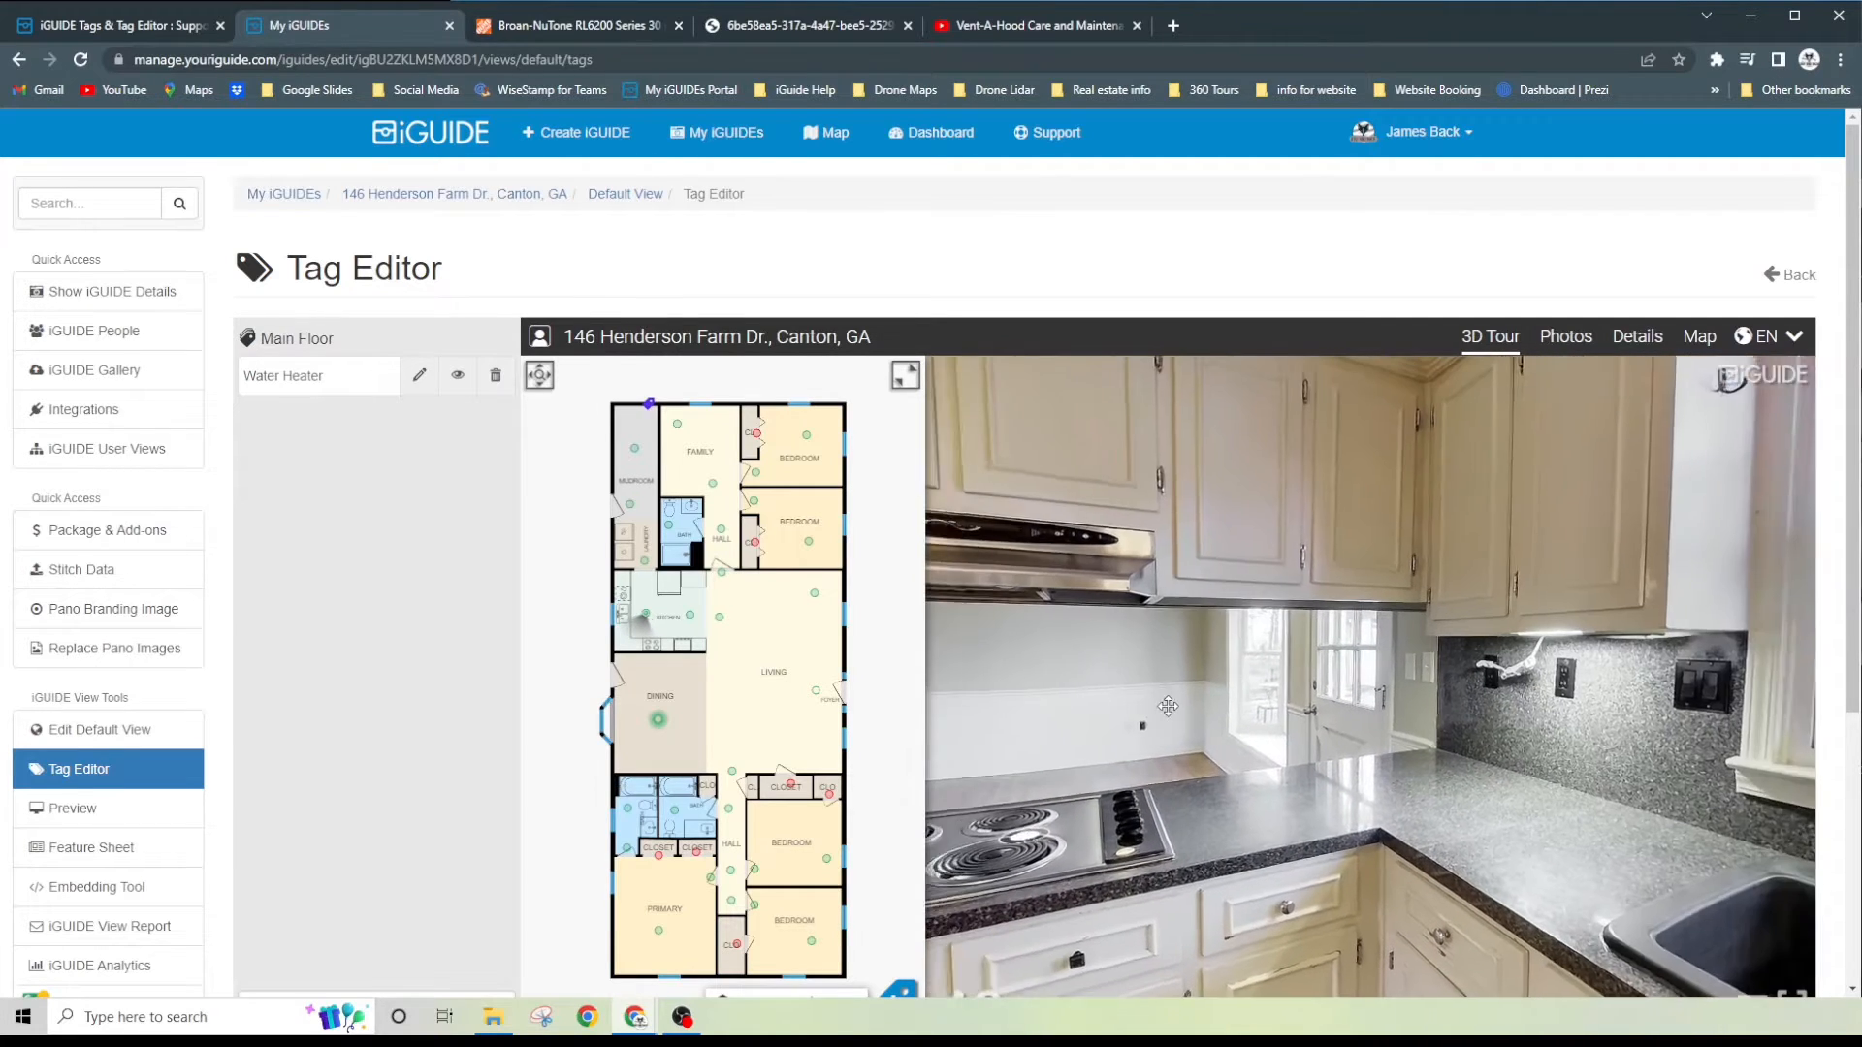
pyautogui.click(1007, 696)
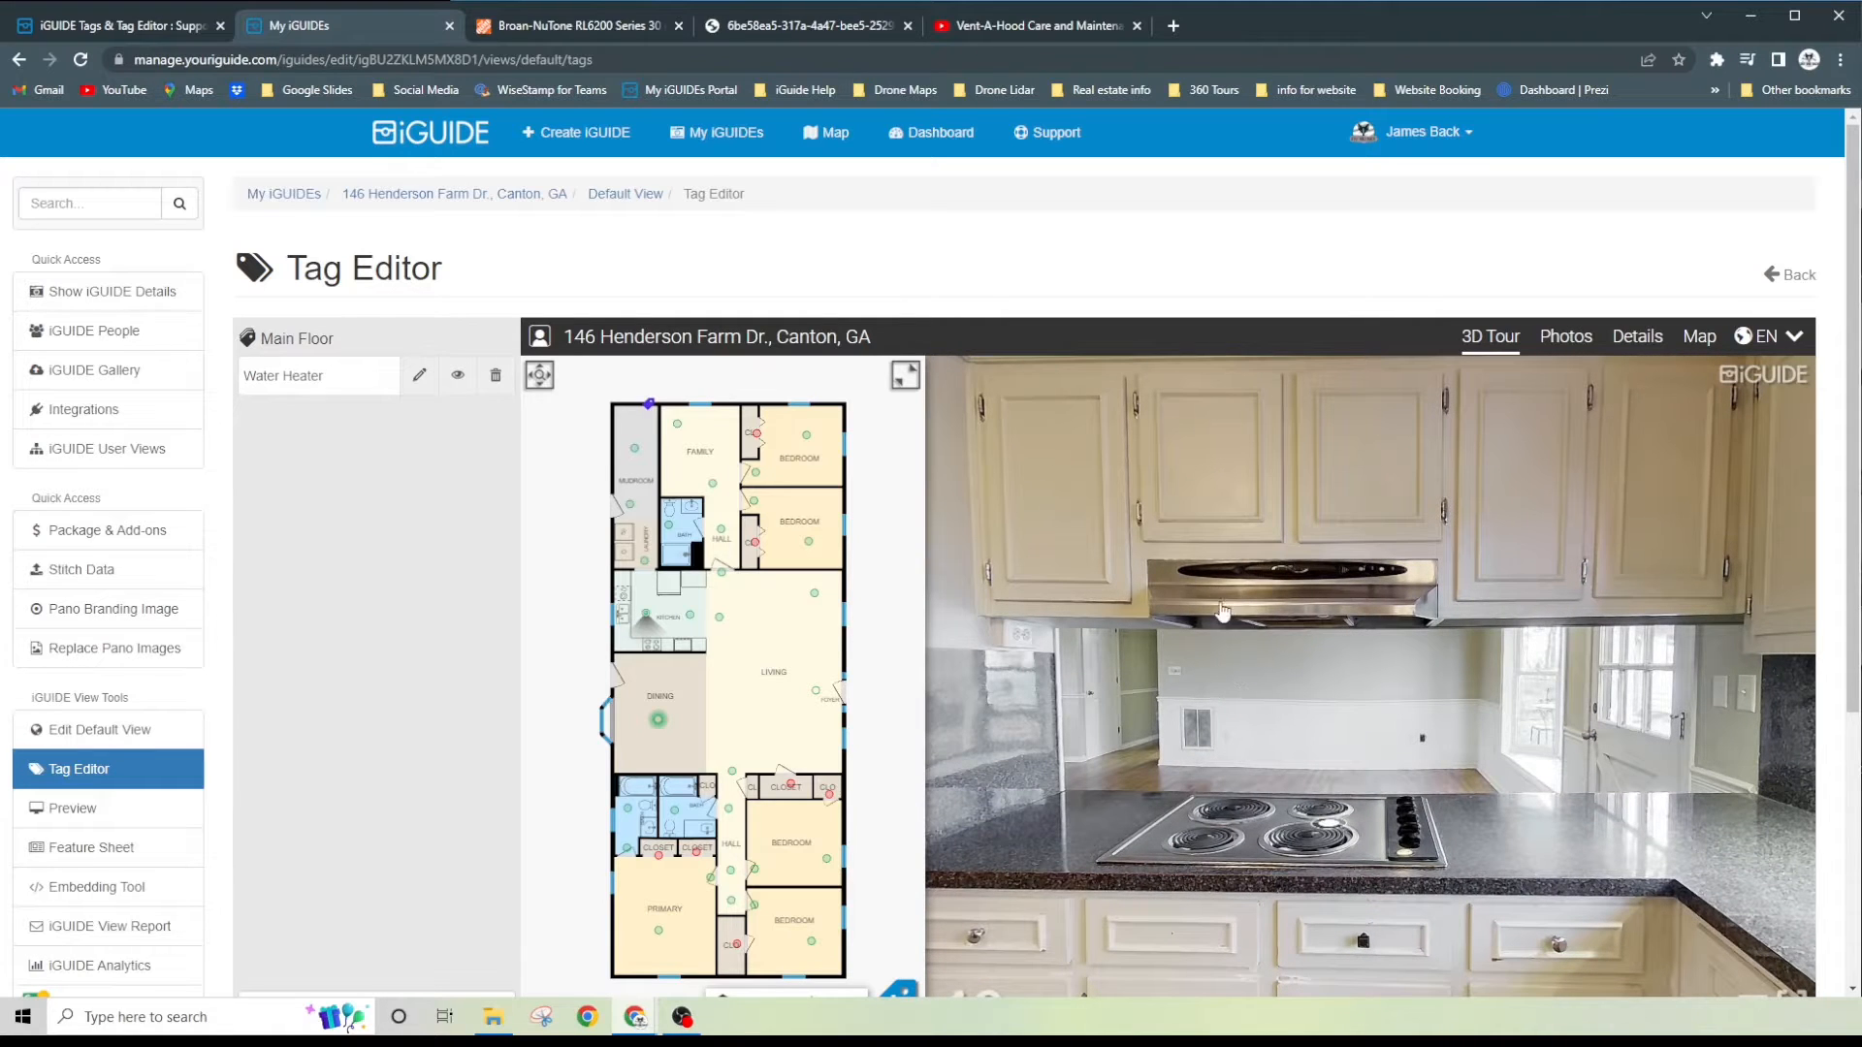
pyautogui.click(1307, 644)
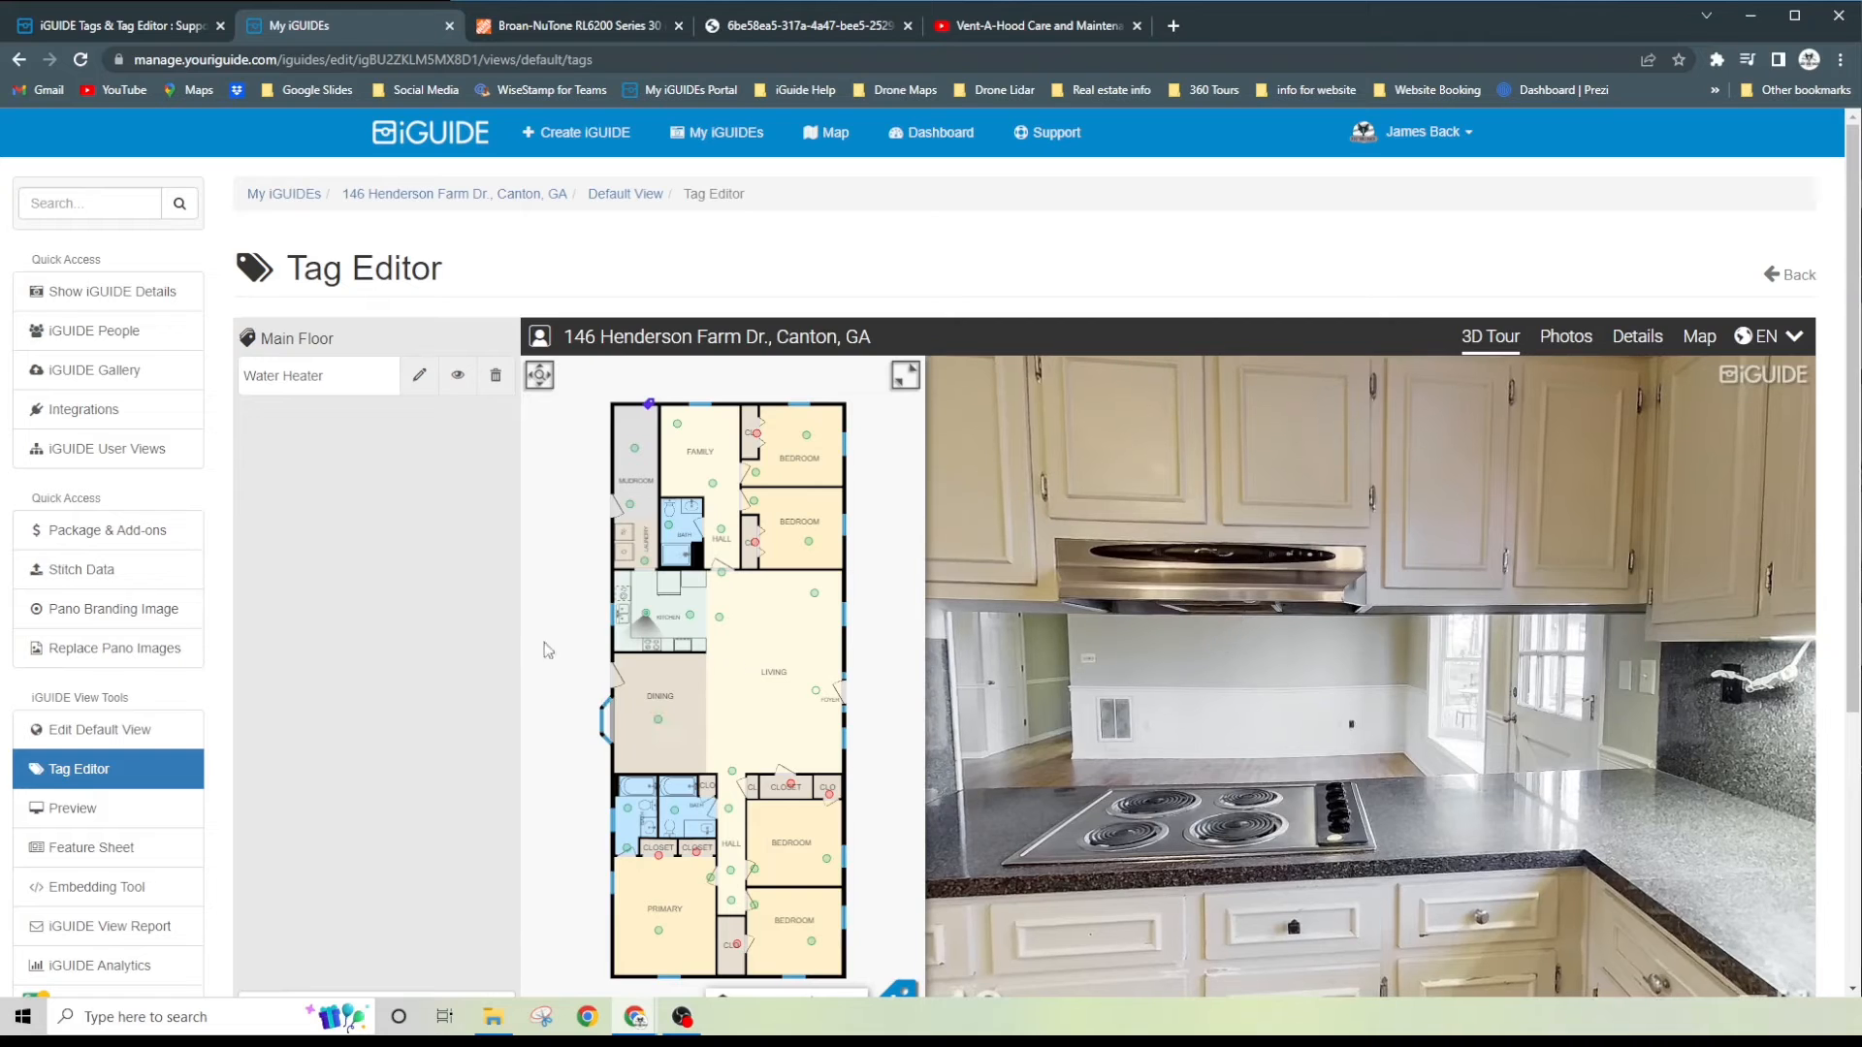
# - Start creating a tag using Tag Placement Mode 2
pyautogui.scroll(-1, 427, 623)
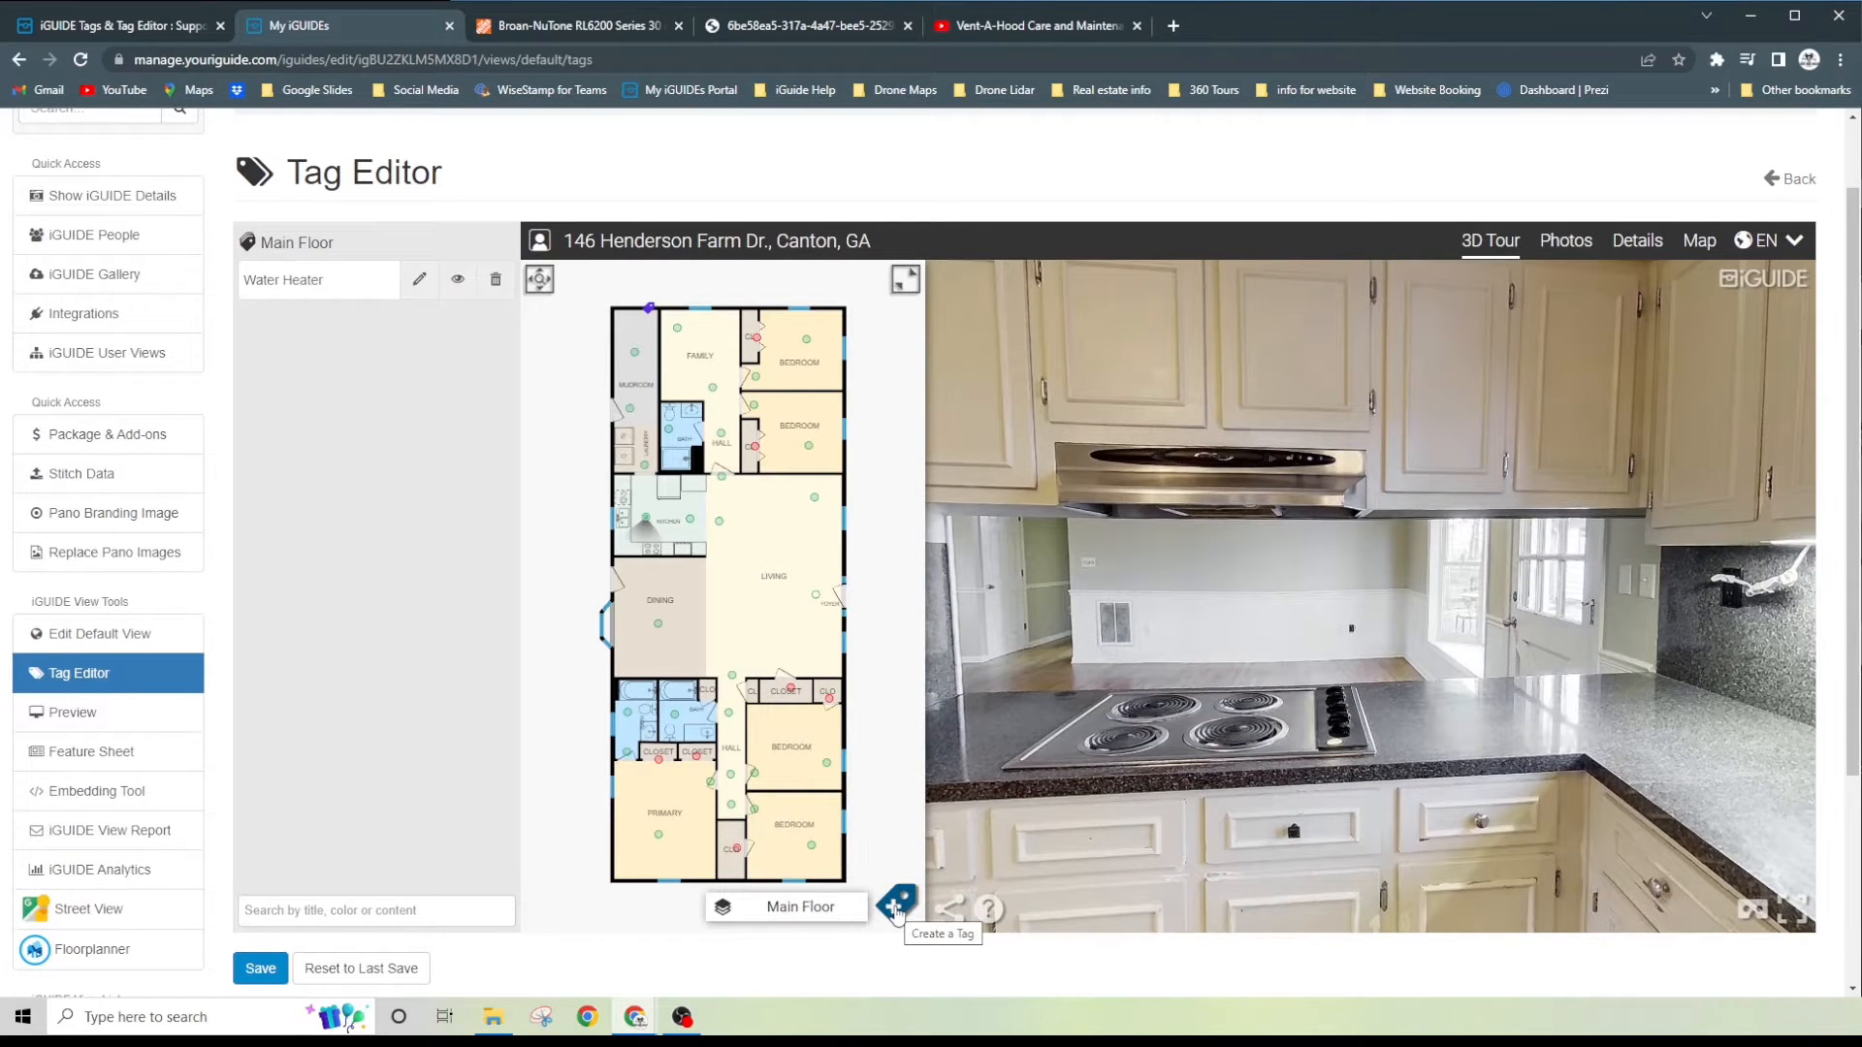
pyautogui.click(893, 910)
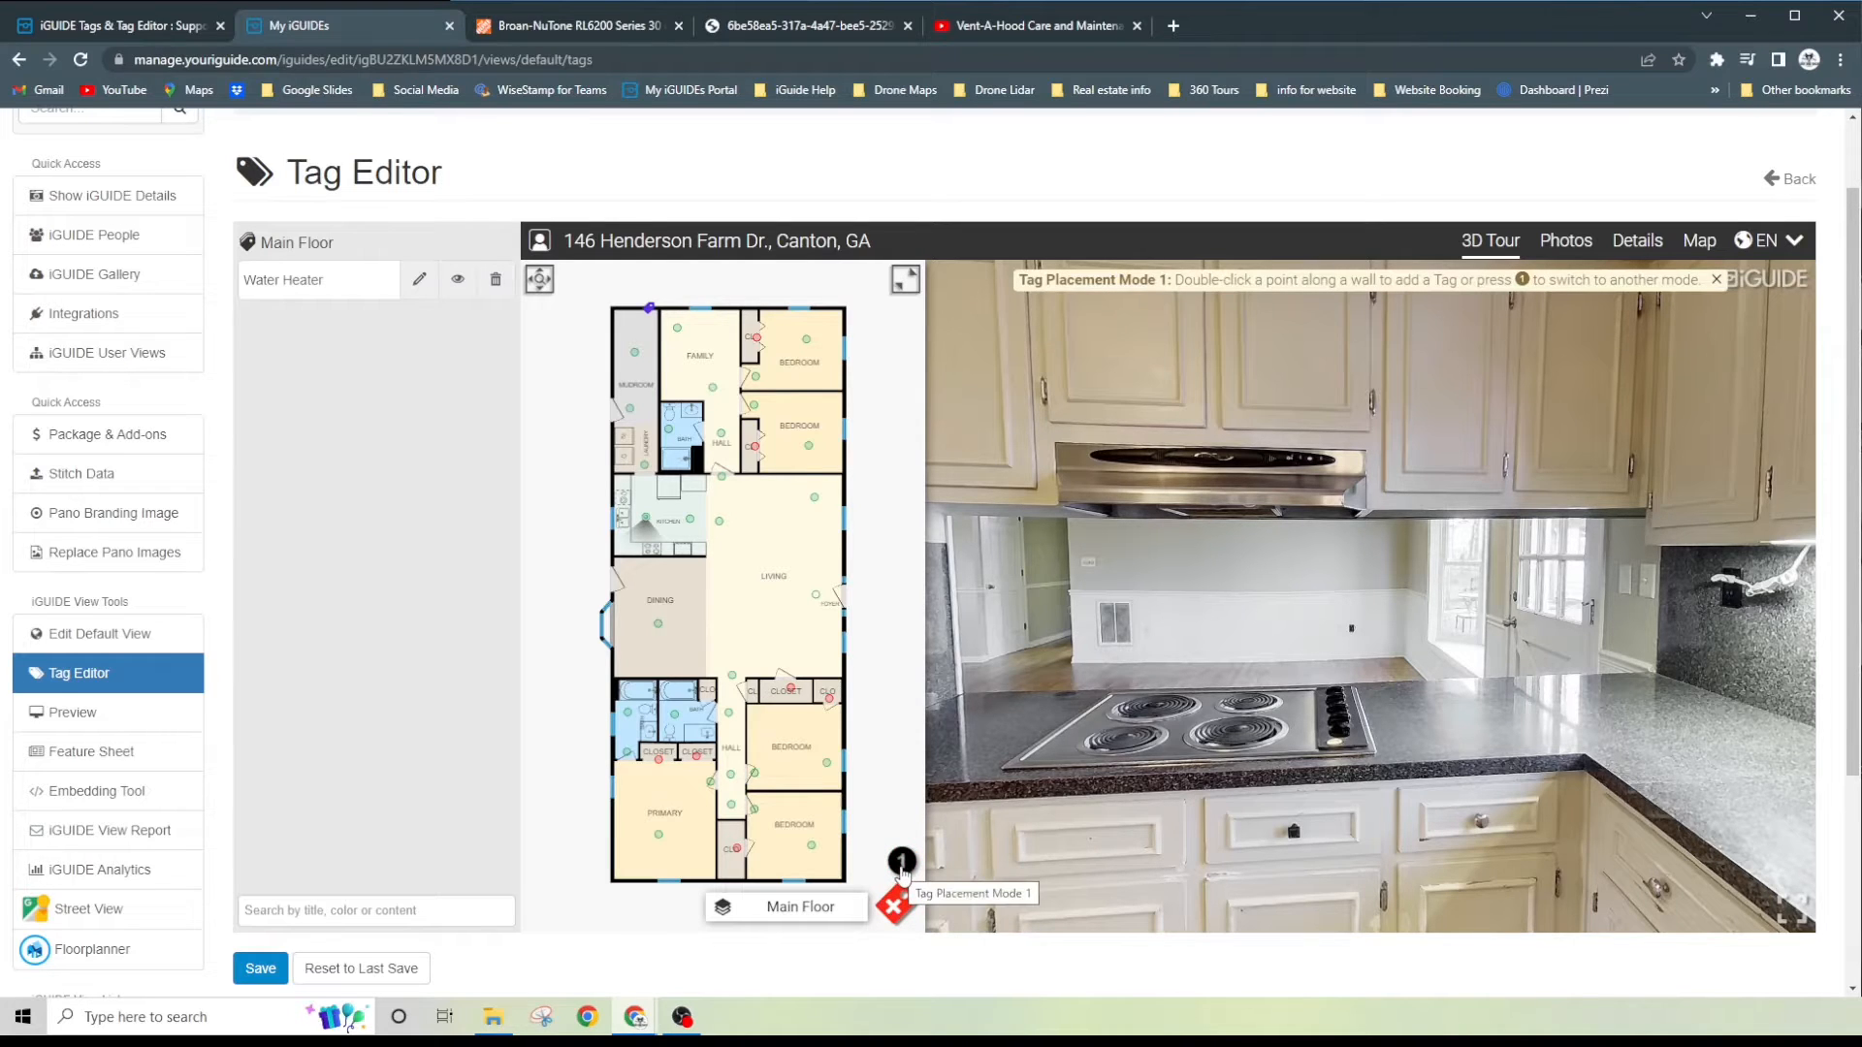
pyautogui.click(901, 862)
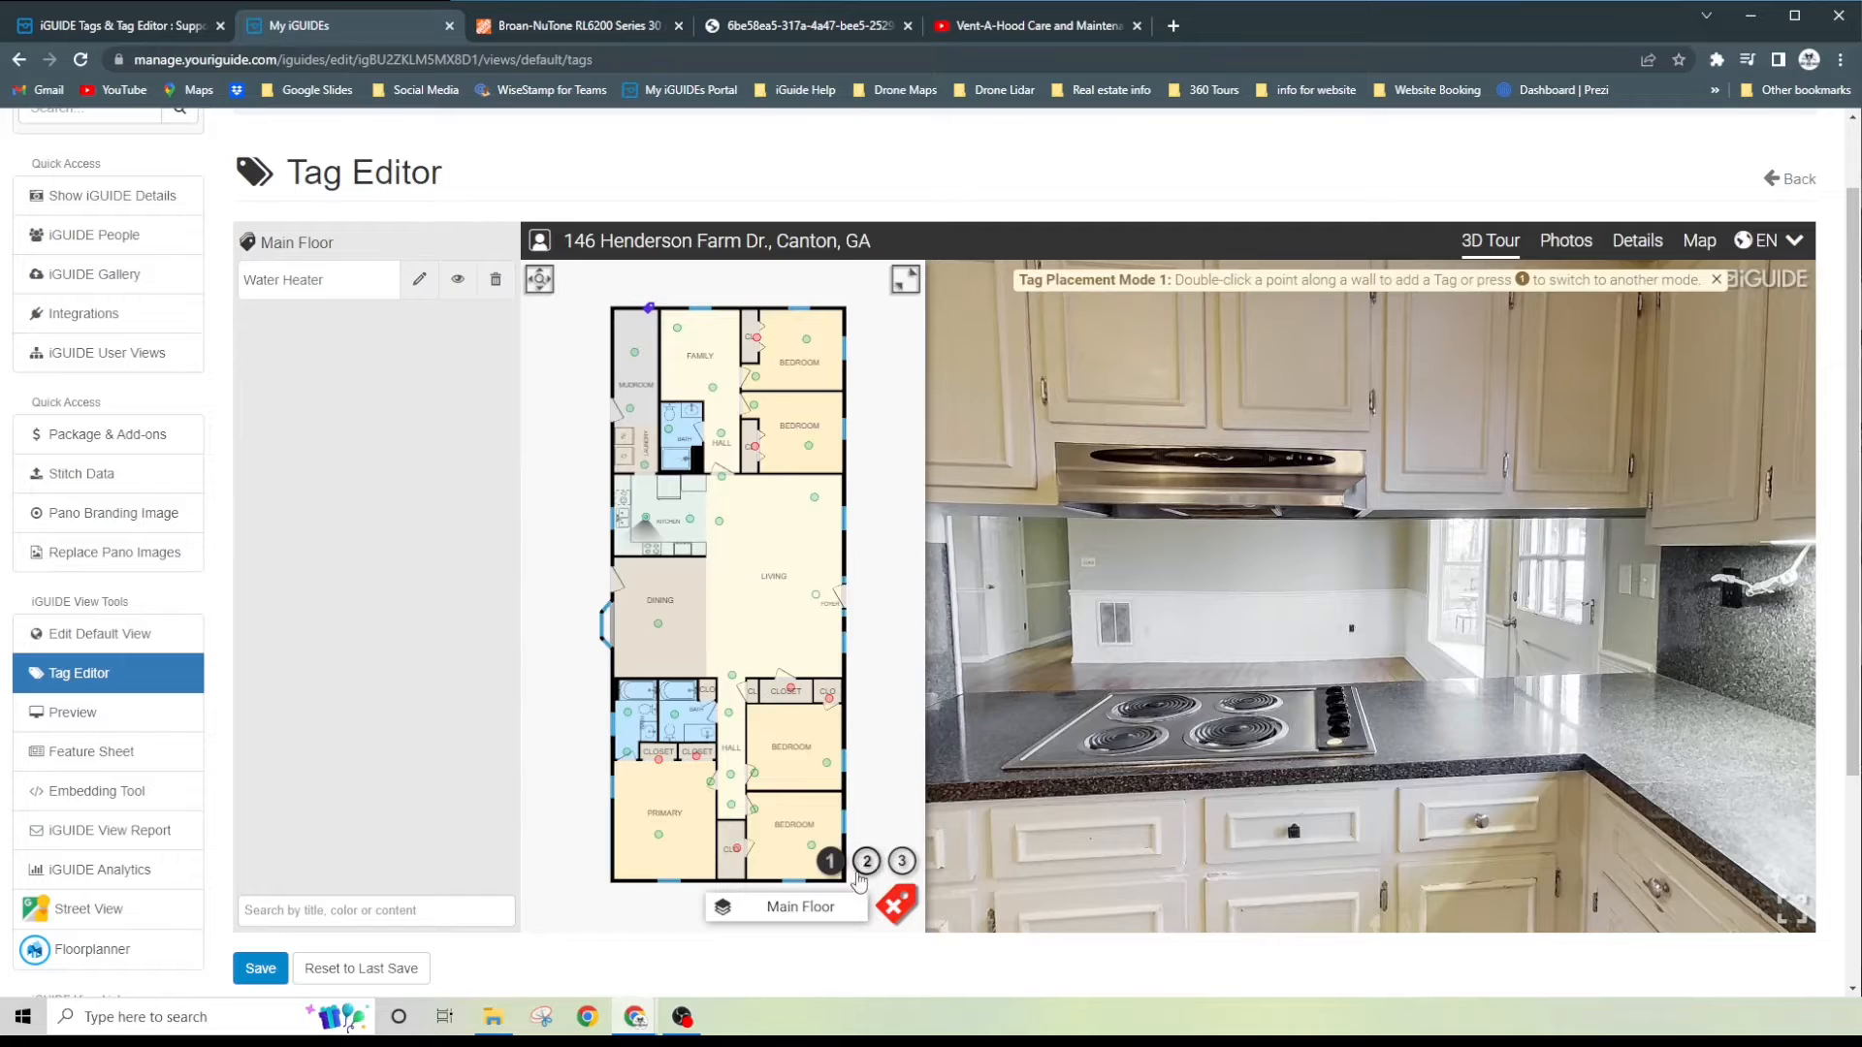
pyautogui.click(866, 862)
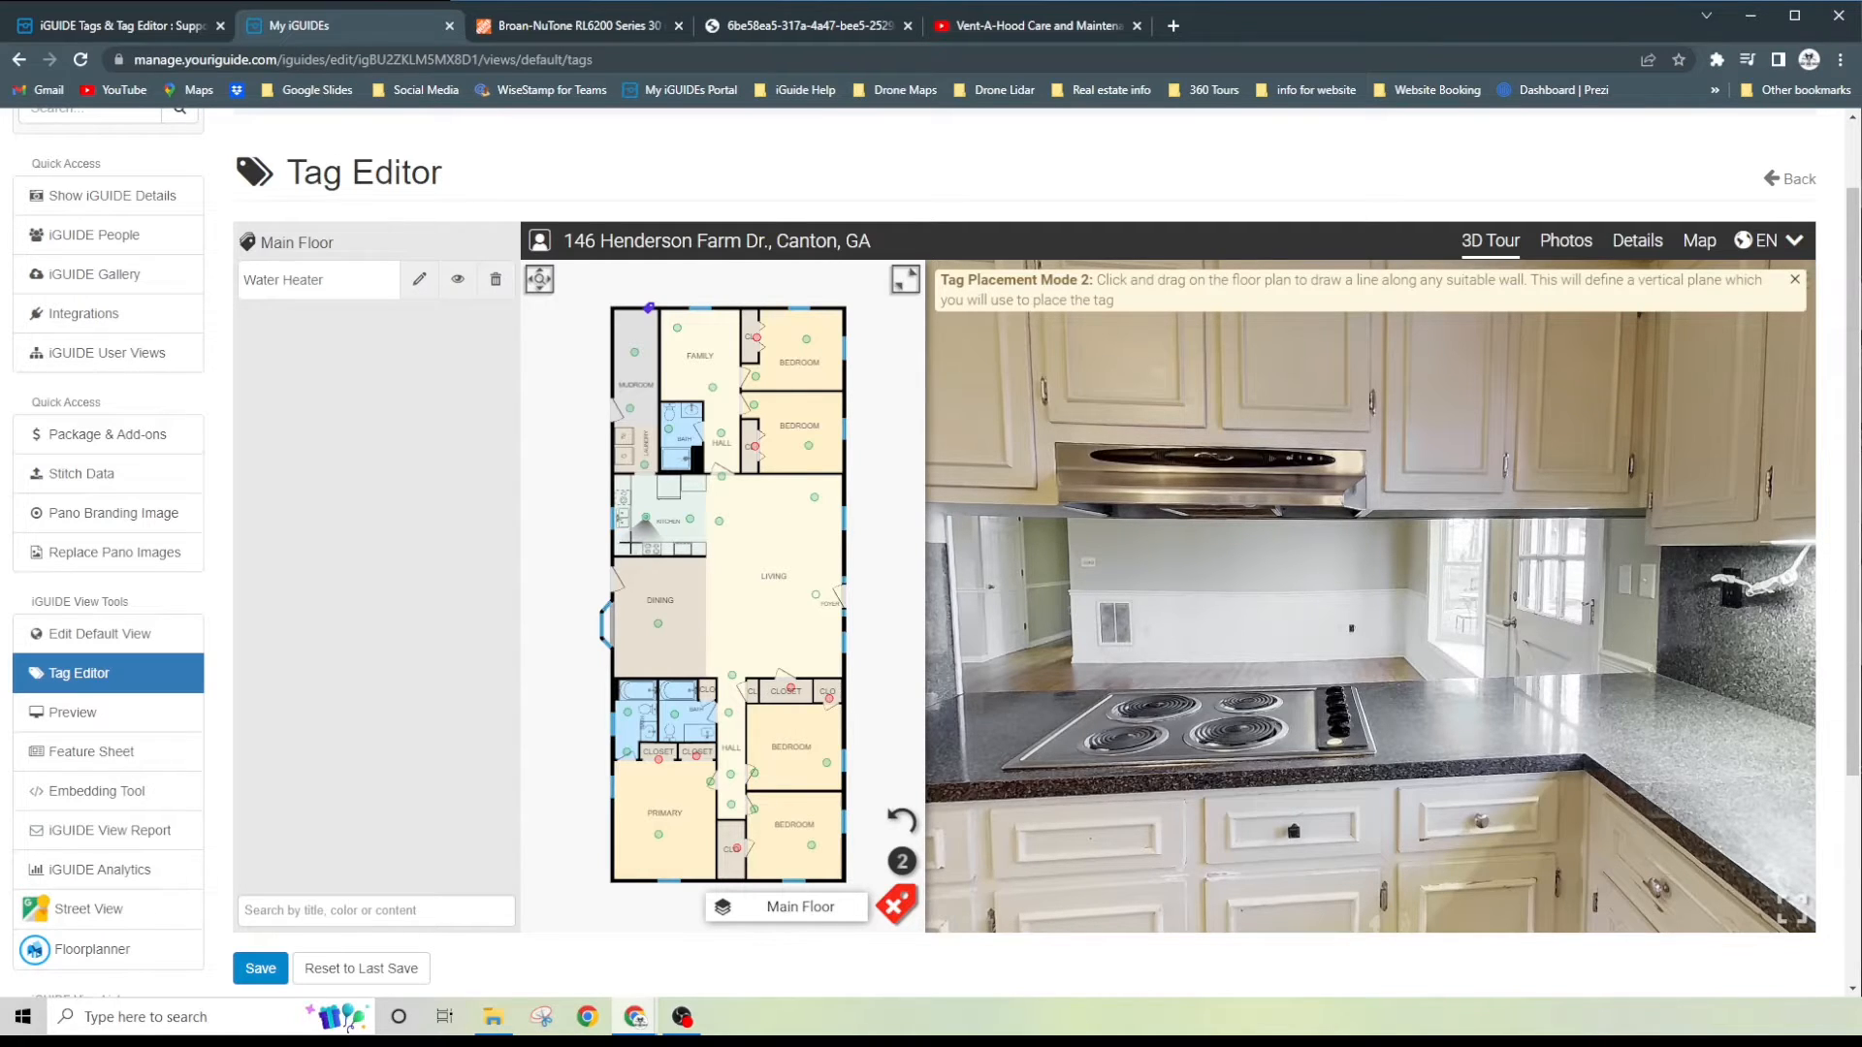
# - Define the tag's vertical plane with a line along the front edge of the kitchen's cooktop counter on the floor plan
pyautogui.click(541, 281)
pyautogui.scroll(1, 629, 540)
pyautogui.scroll(1, 629, 540)
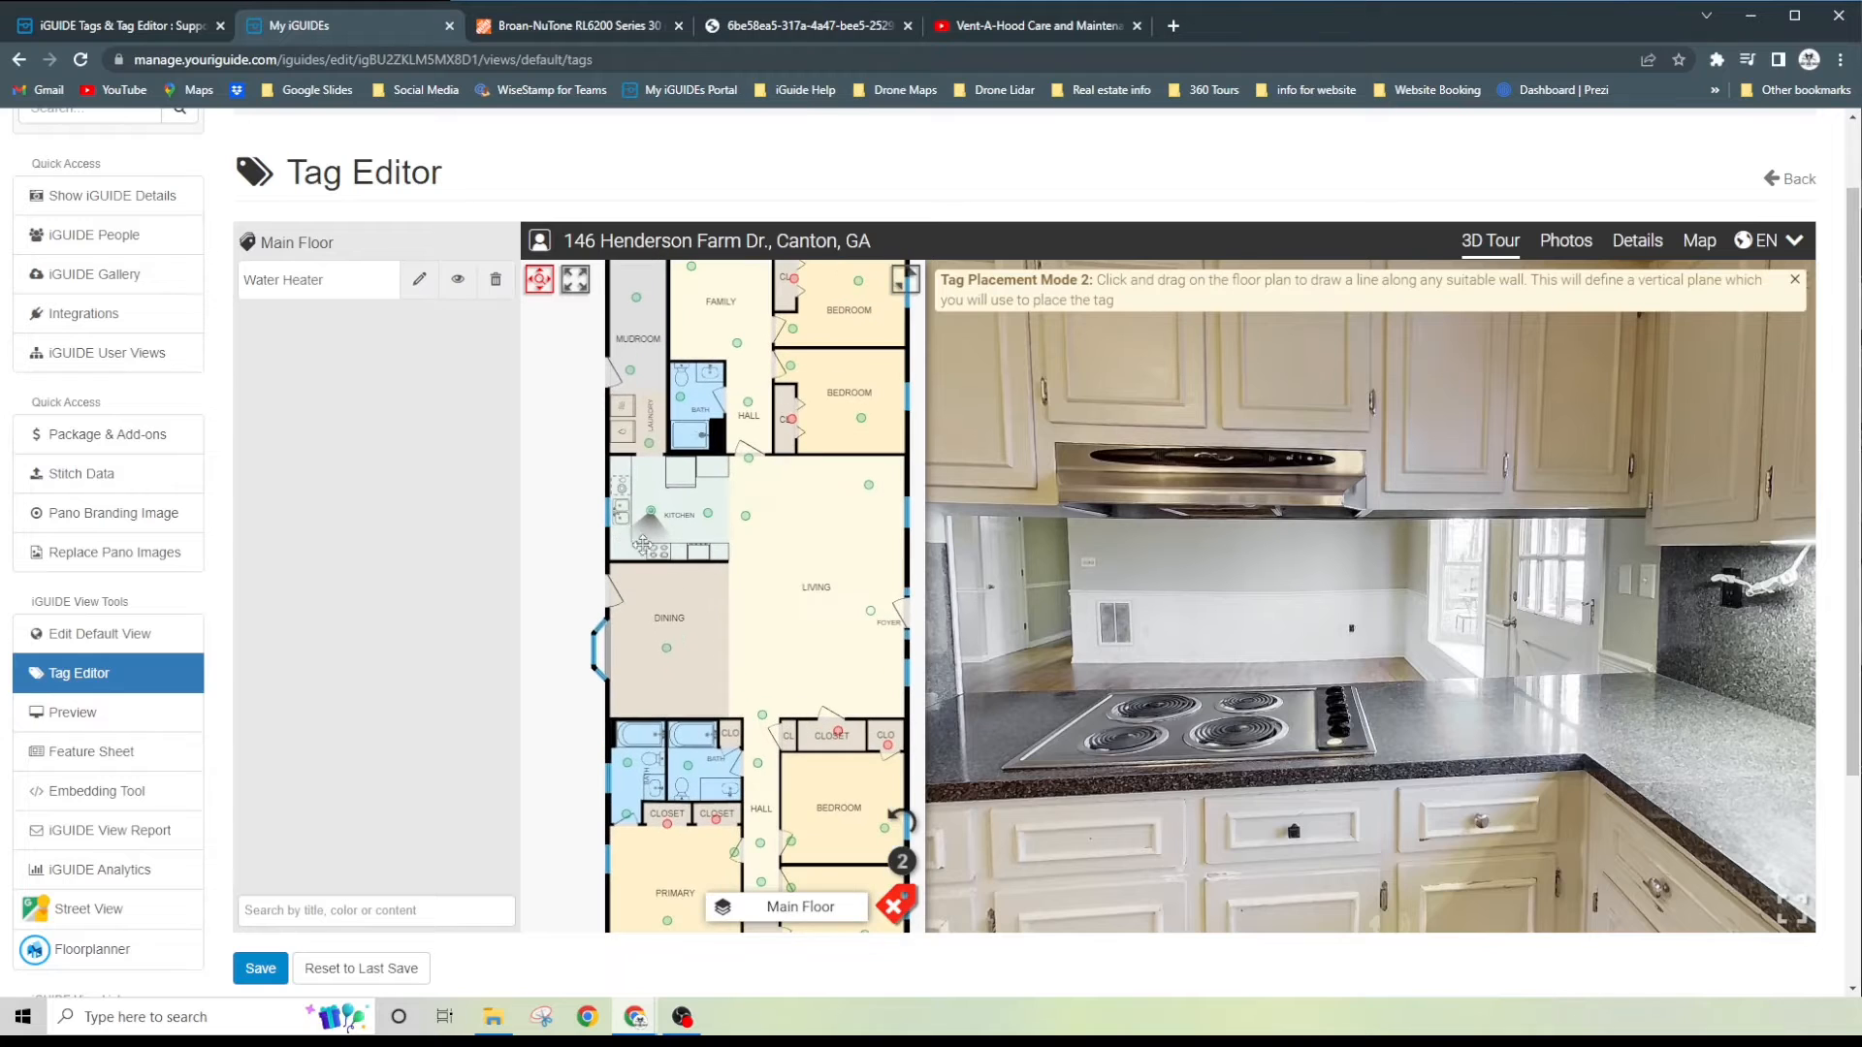
pyautogui.scroll(2, 642, 541)
pyautogui.scroll(3, 642, 541)
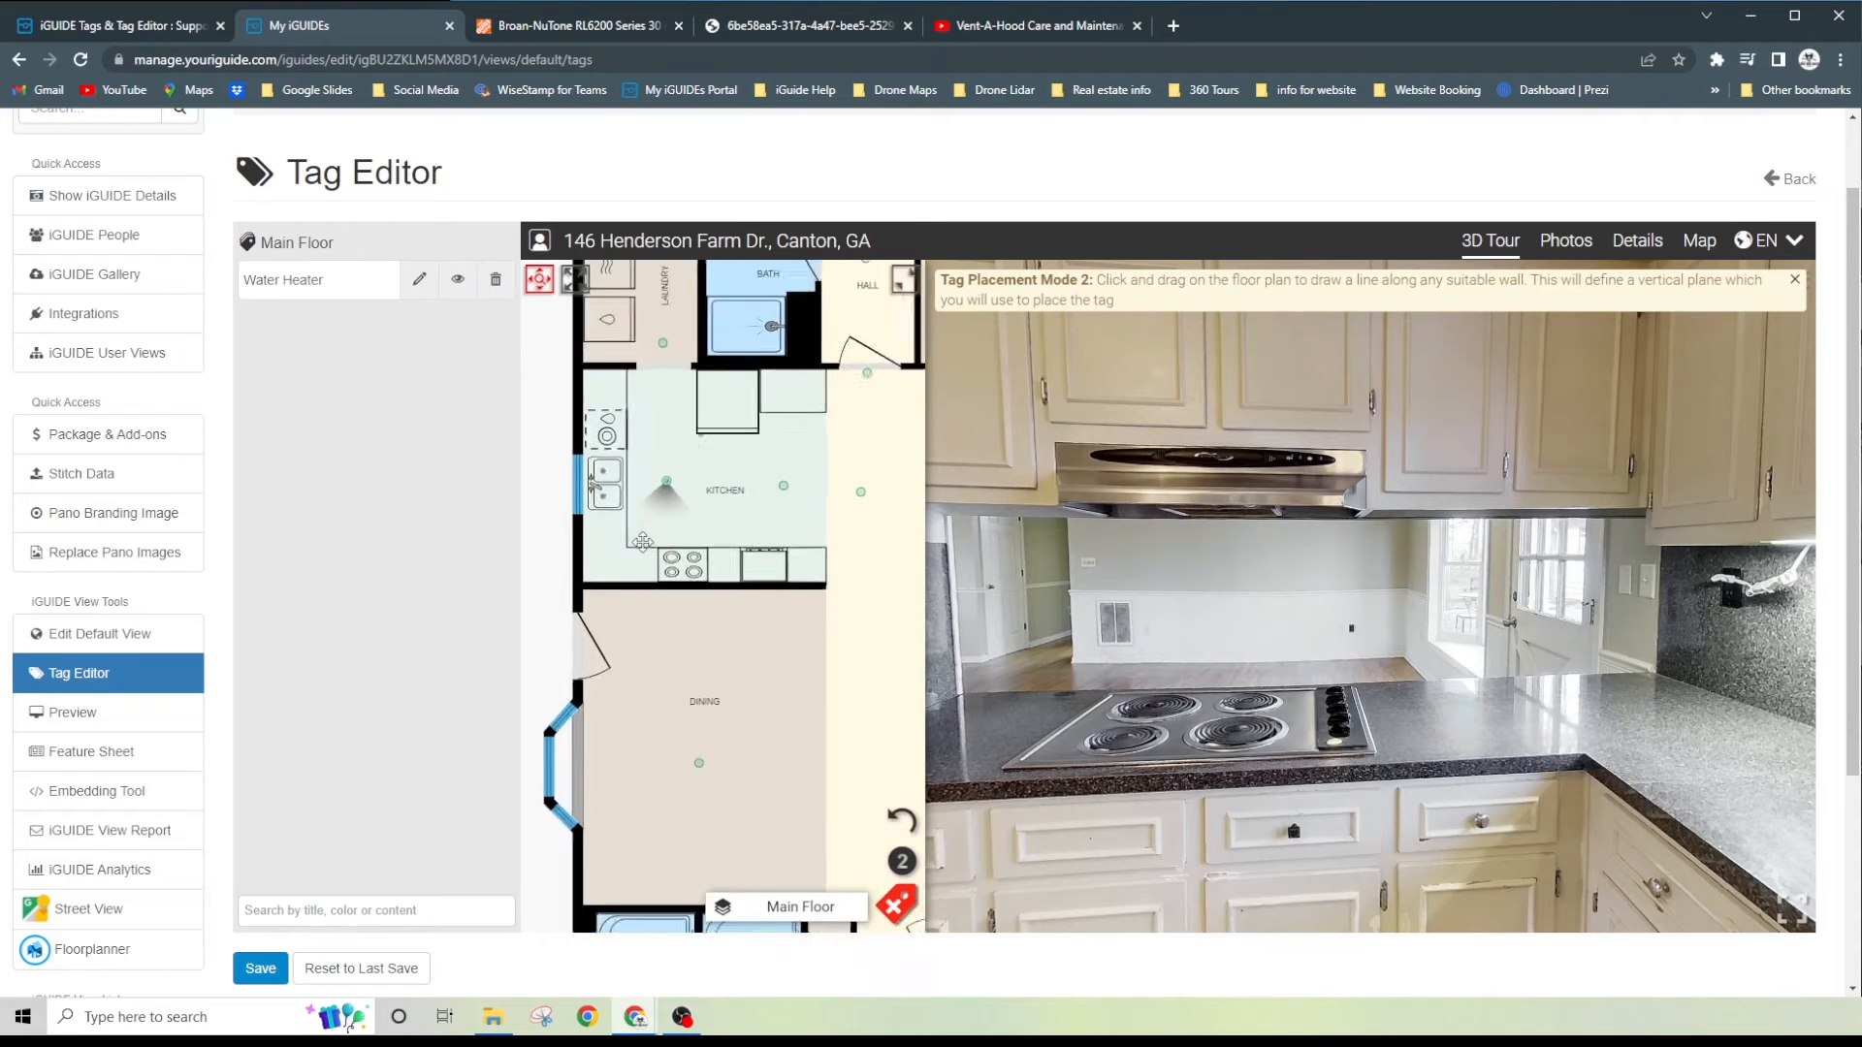
pyautogui.click(541, 281)
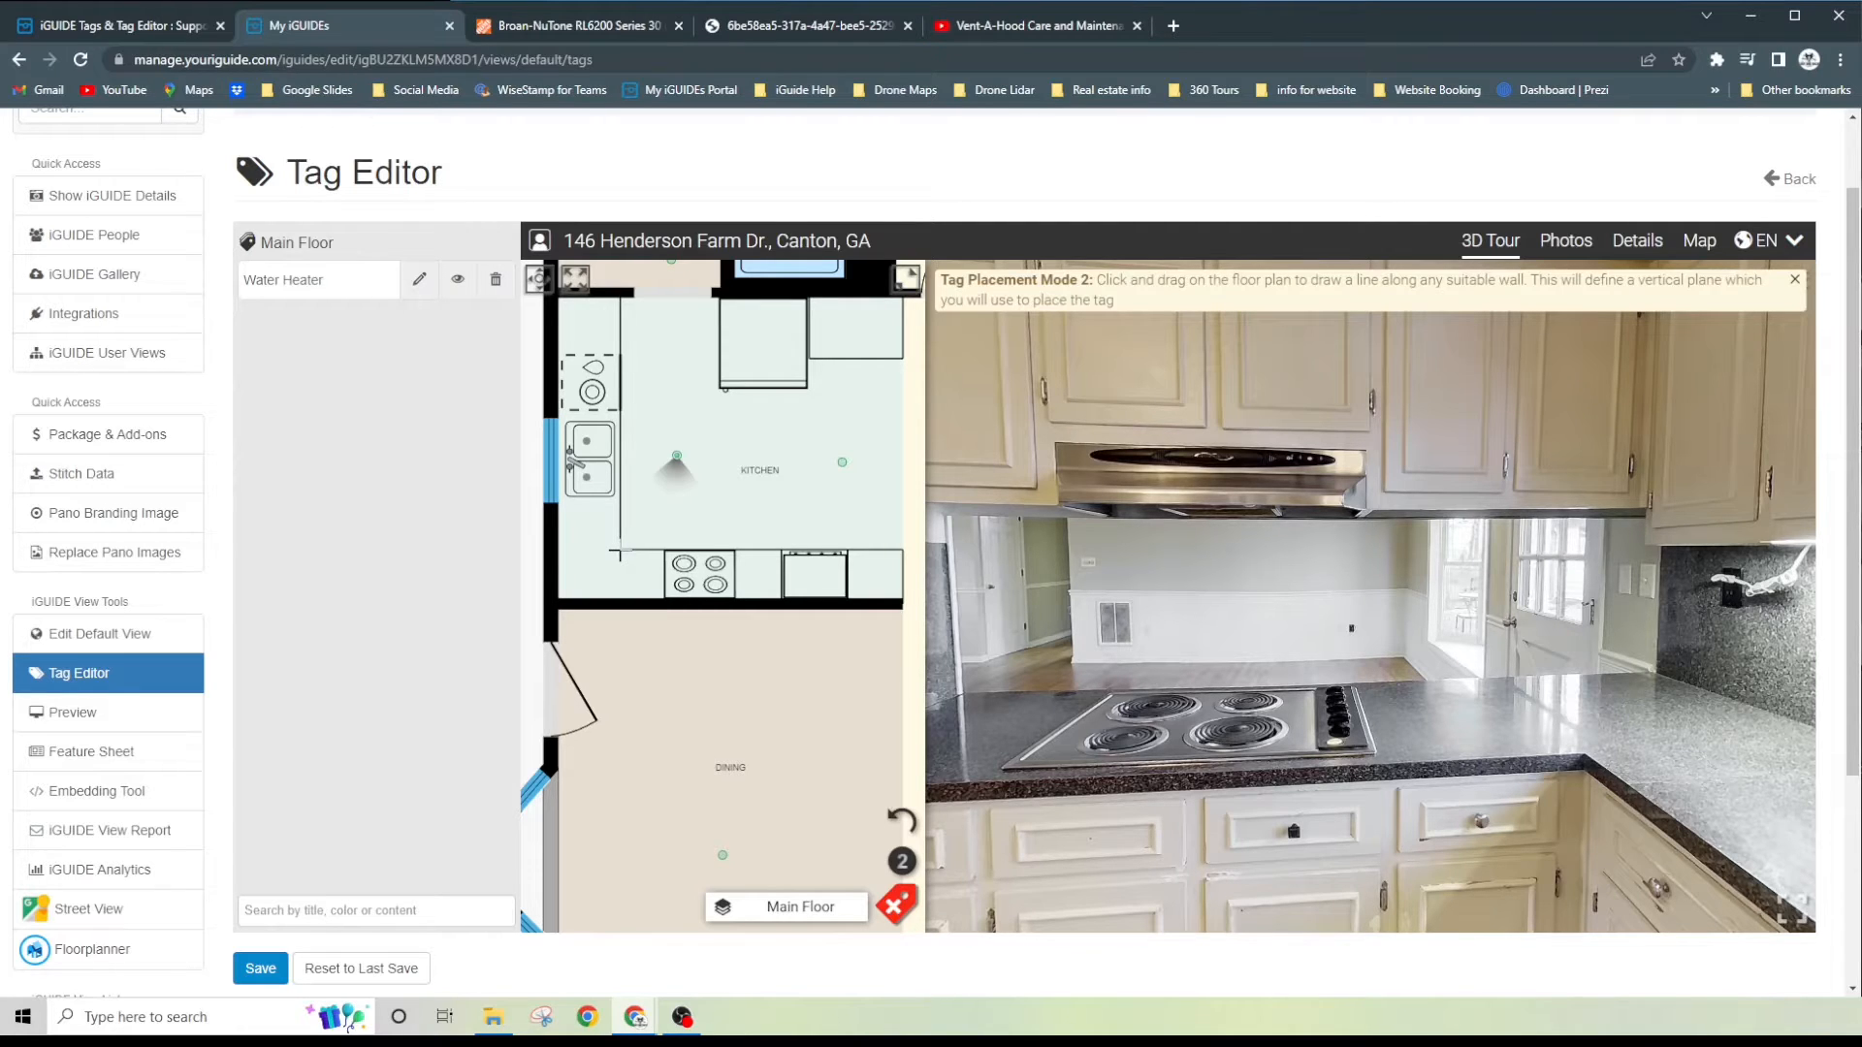
pyautogui.moveTo(619, 554); pyautogui.dragTo(909, 550)
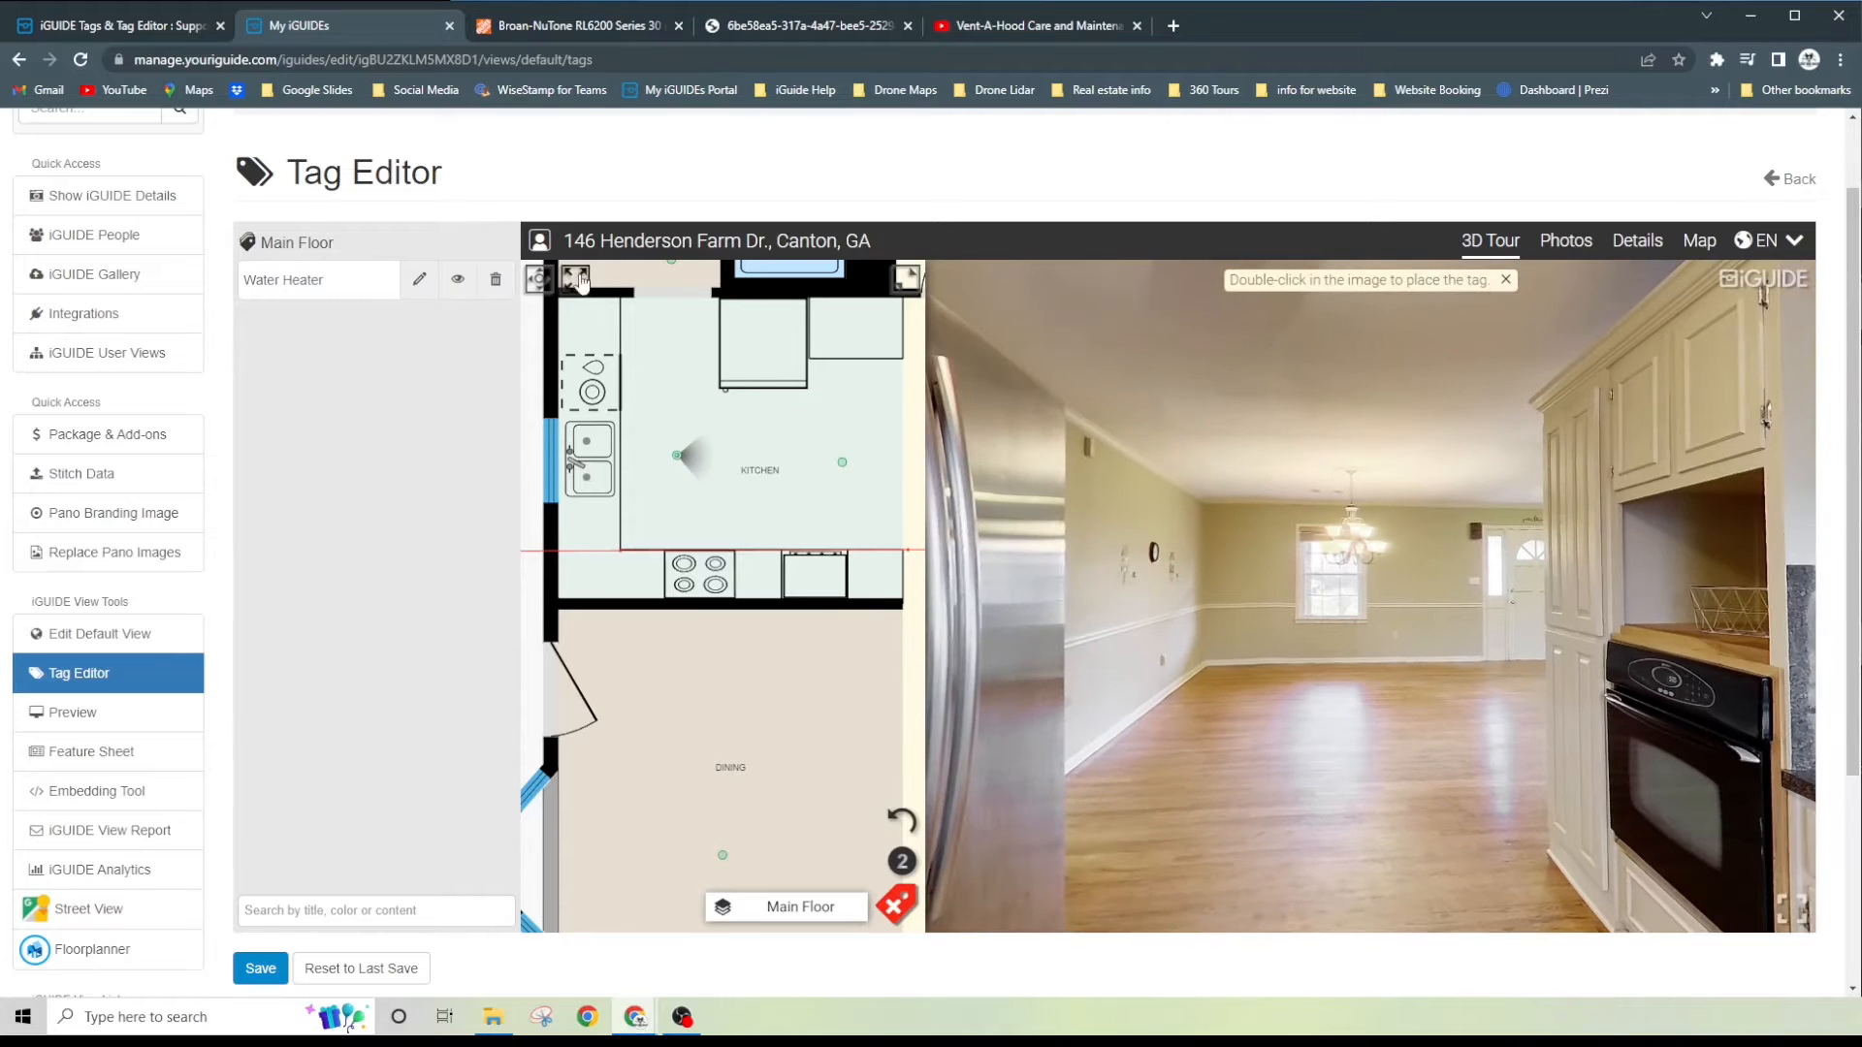
# - Place the tag on the lower-left corner of the range hood in the kitchen panorama
pyautogui.click(541, 282)
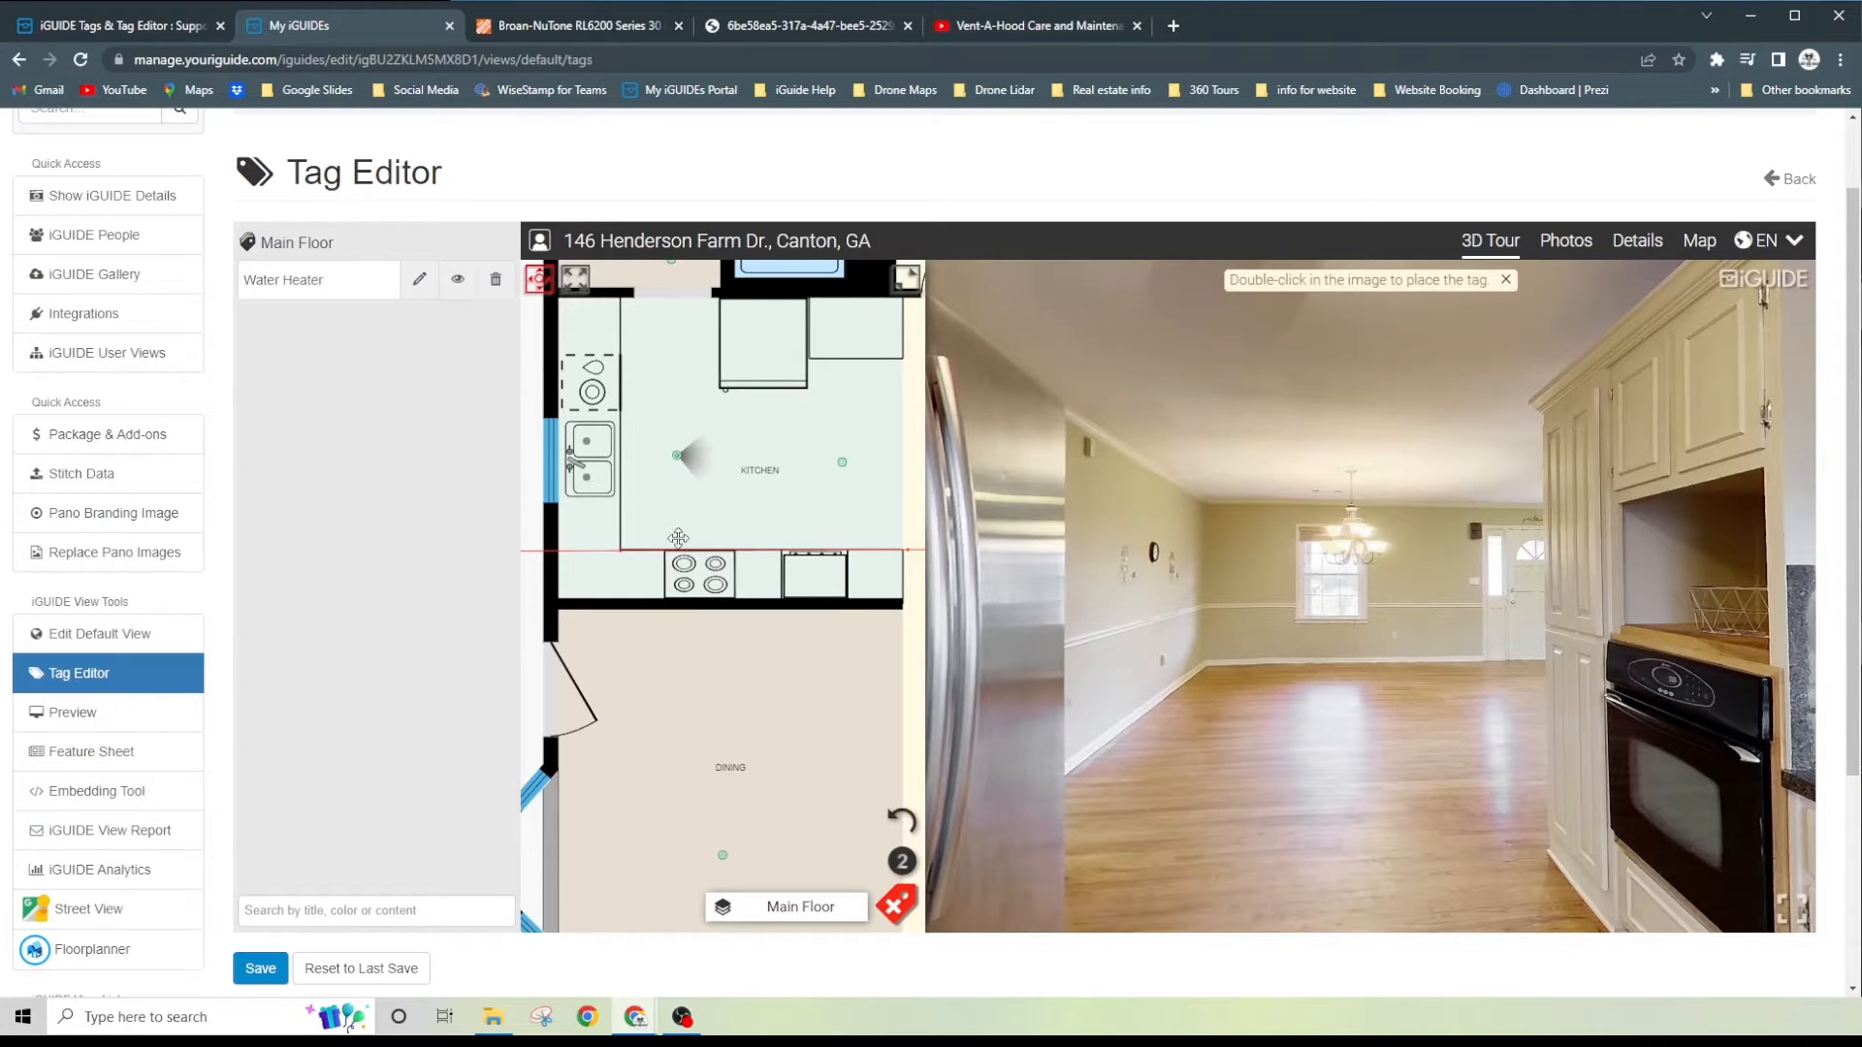
pyautogui.scroll(-2, 774, 577)
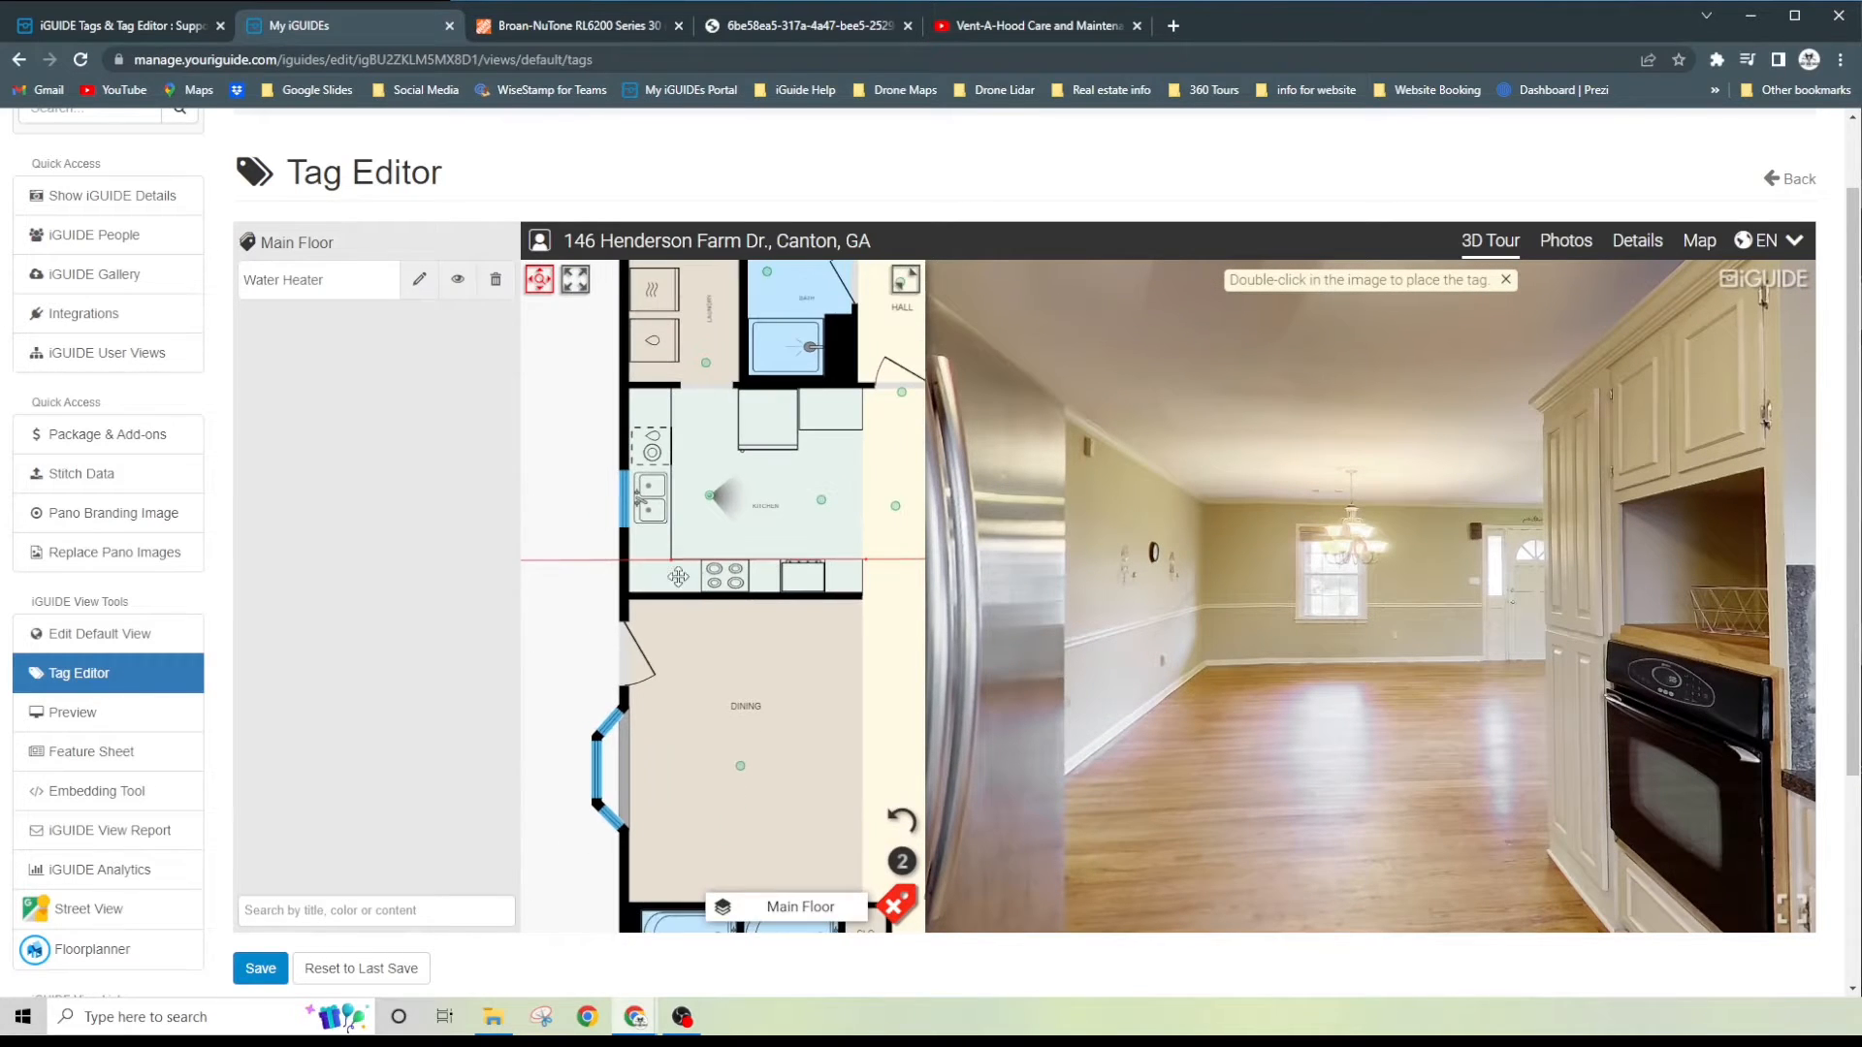
pyautogui.scroll(-1, 740, 554)
pyautogui.click(540, 281)
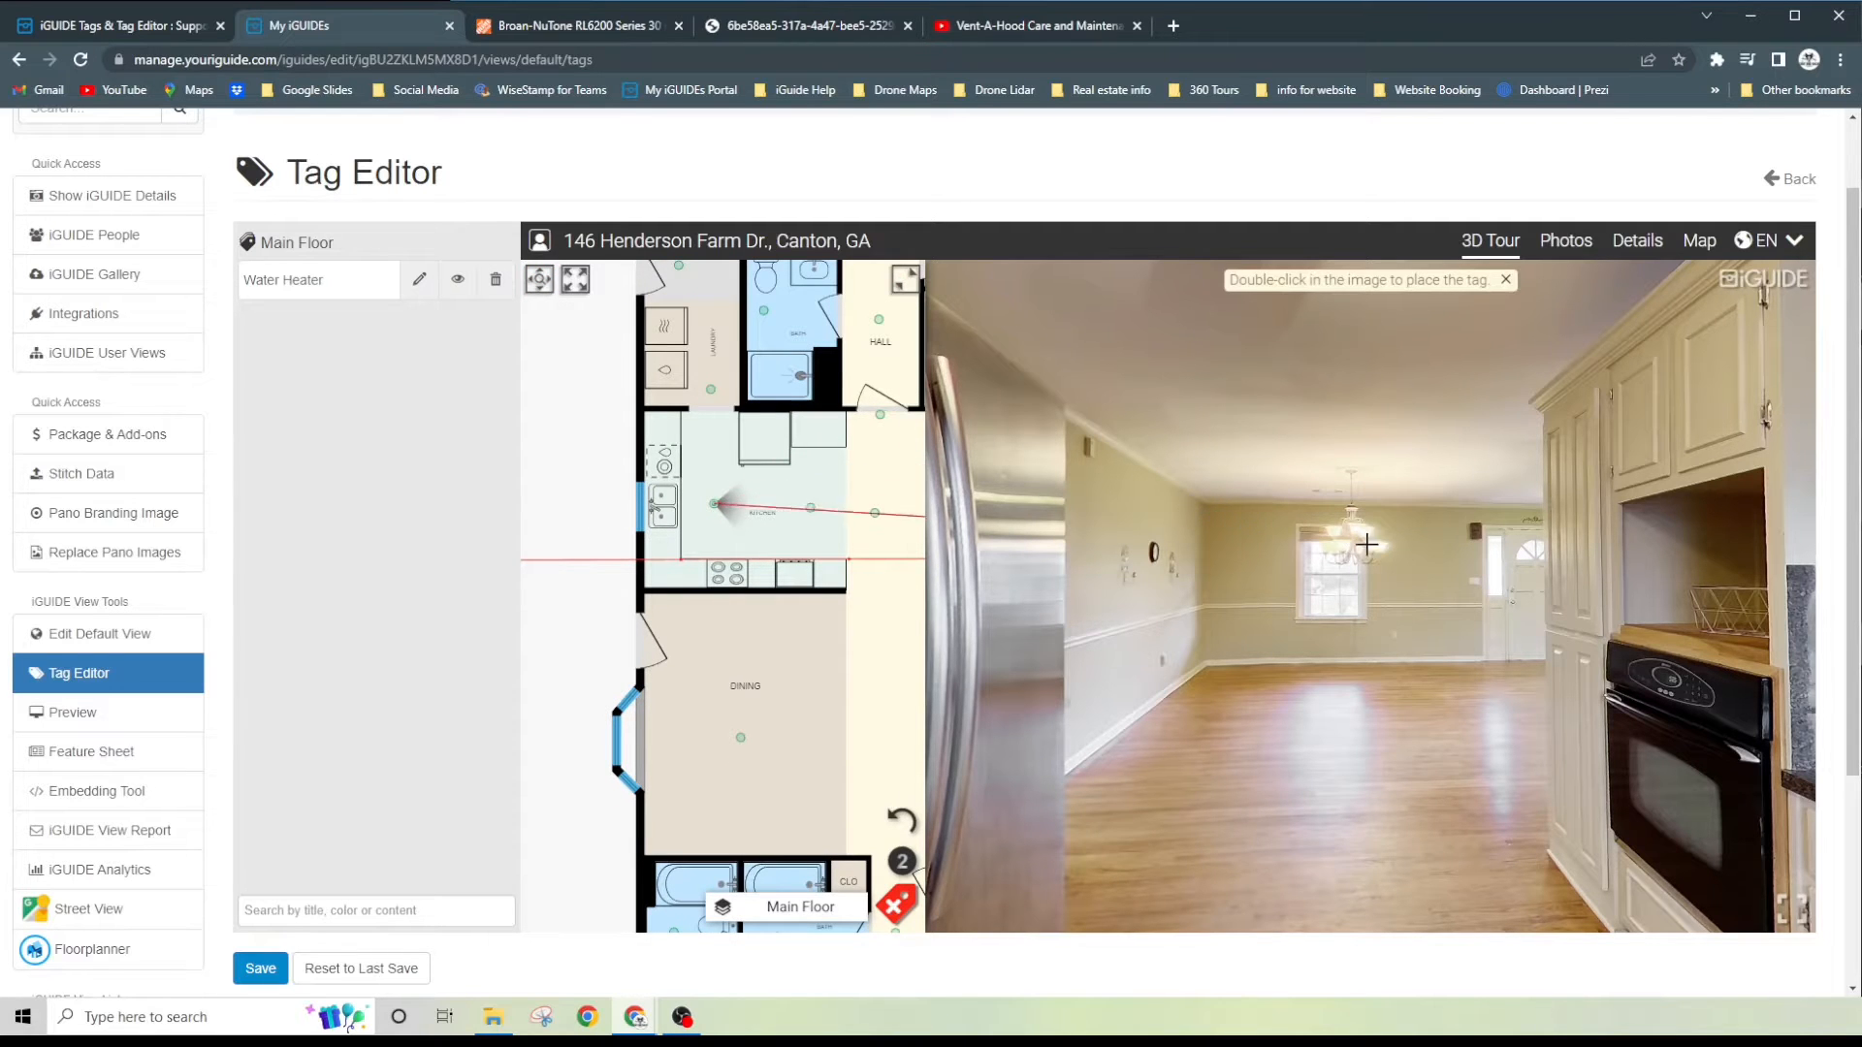
pyautogui.moveTo(1397, 546); pyautogui.dragTo(1037, 536)
pyautogui.moveTo(1333, 512); pyautogui.dragTo(899, 553)
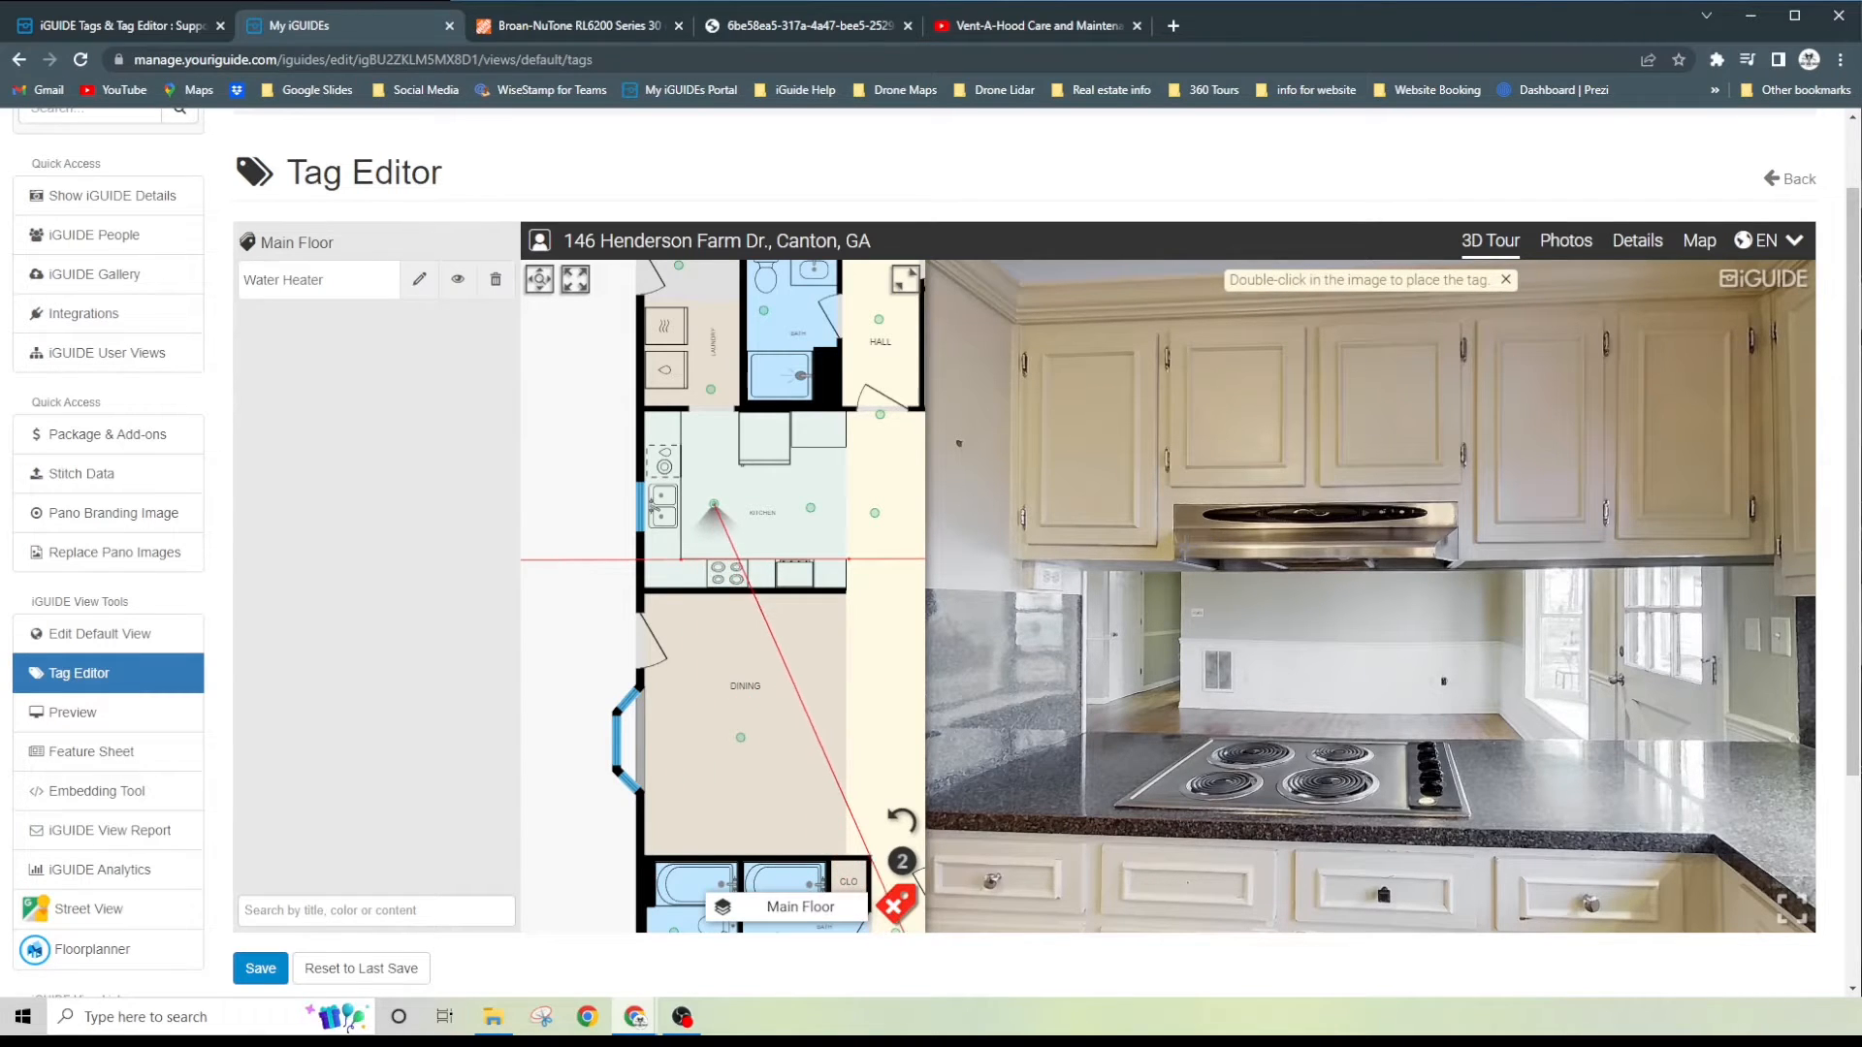
pyautogui.scroll(5, 1154, 572)
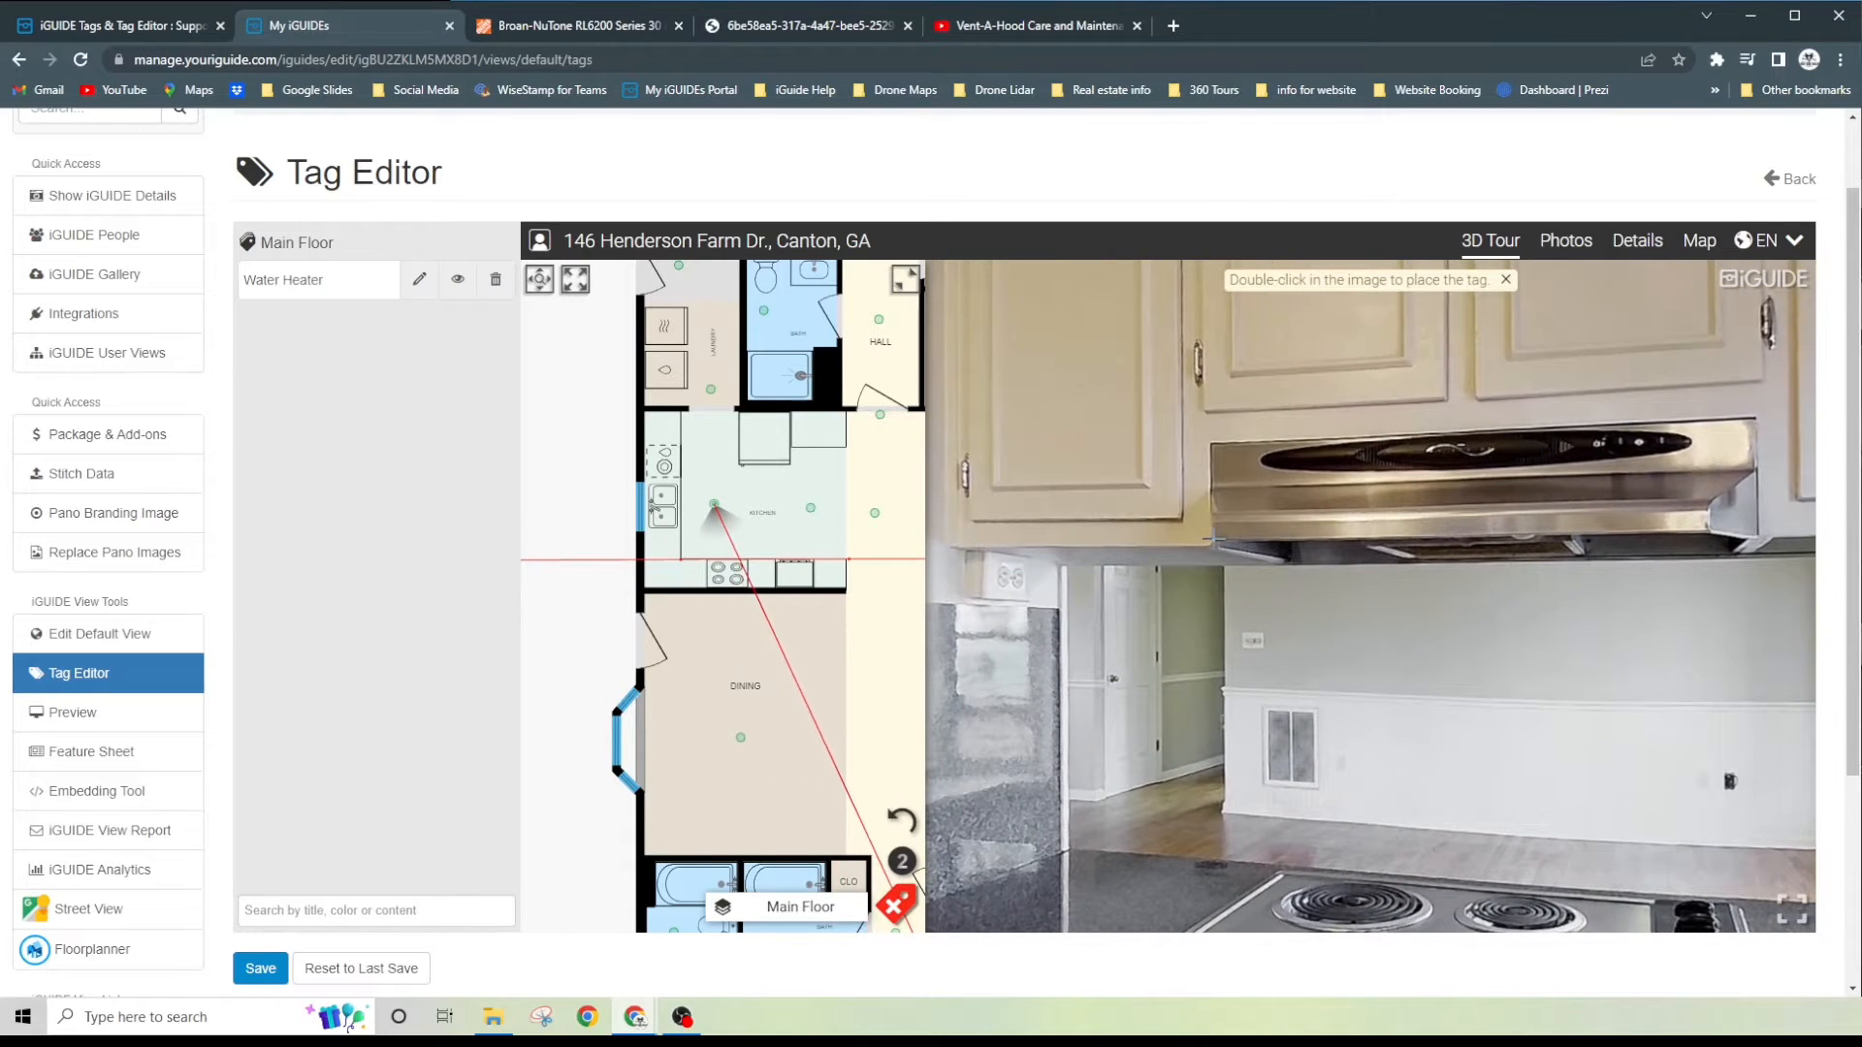
pyautogui.doubleClick(1213, 538)
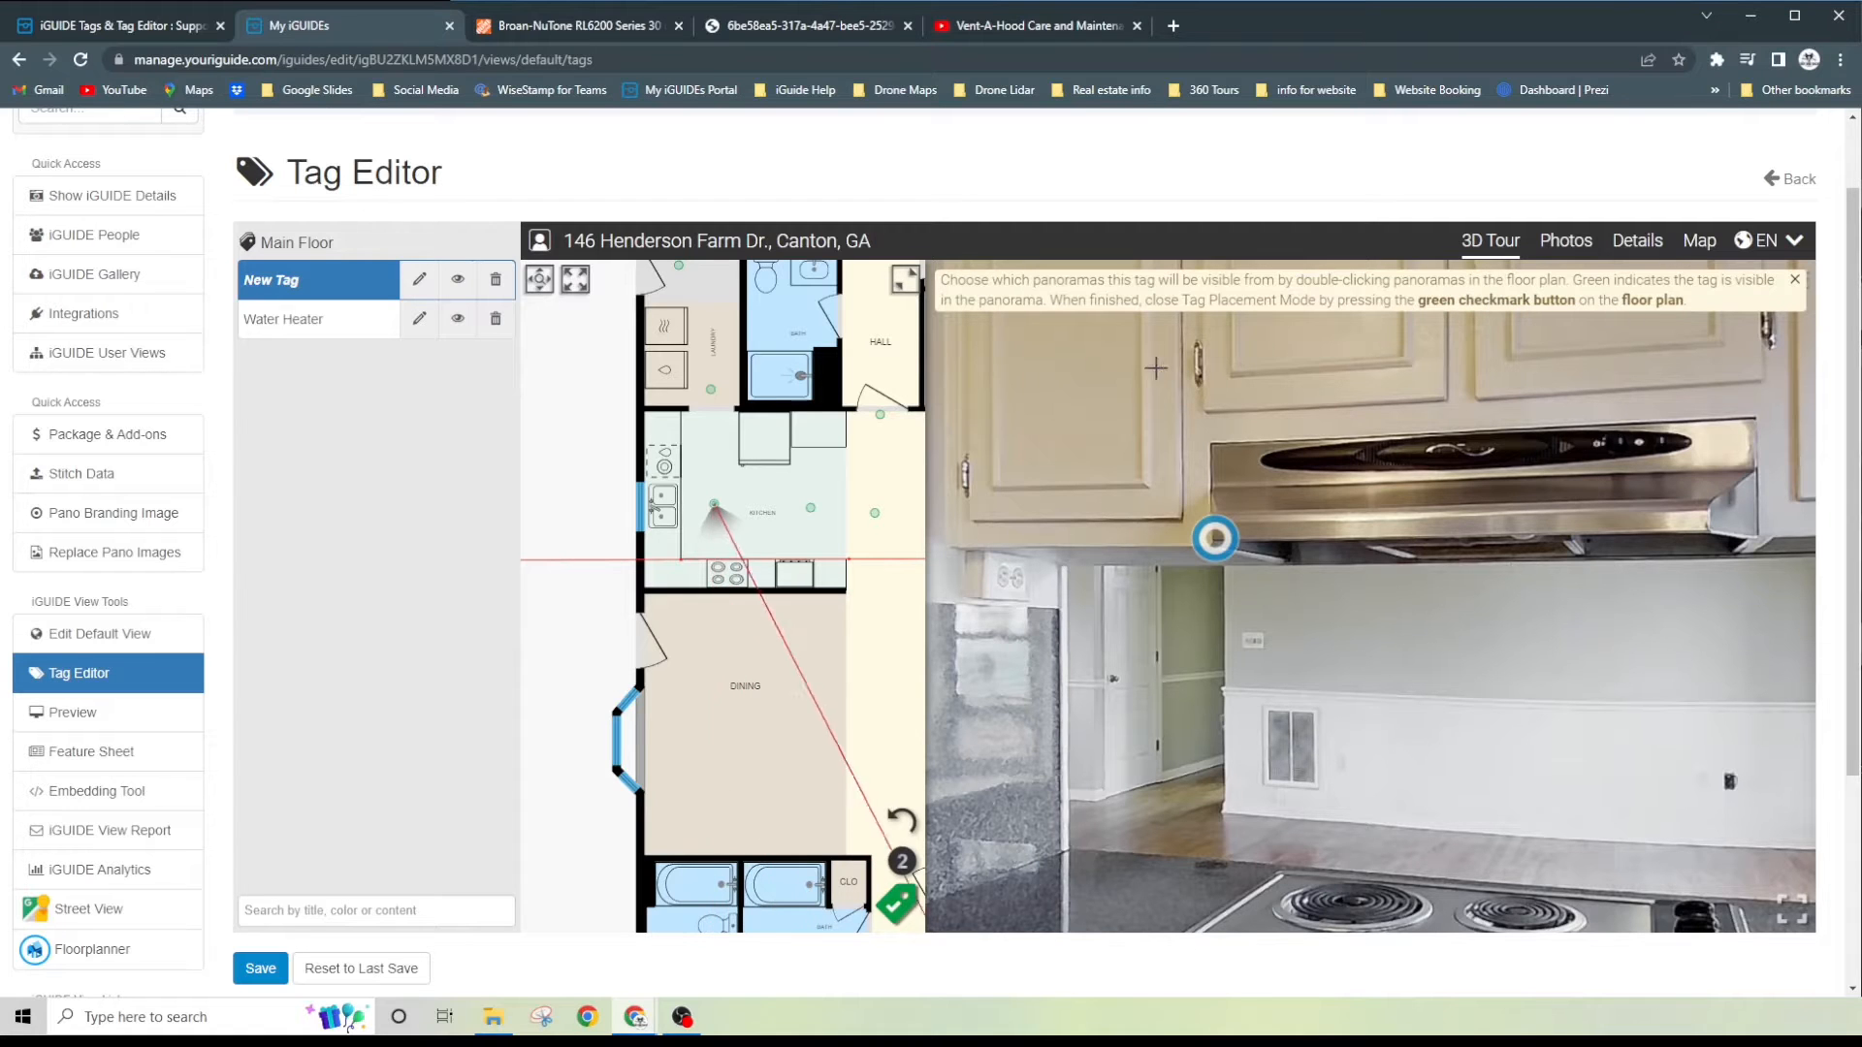
# - Finish placing the tag and make it not visible from the living room panorama farthest from the kitchen, near the bedroom wall
pyautogui.scroll(-3, 1072, 530)
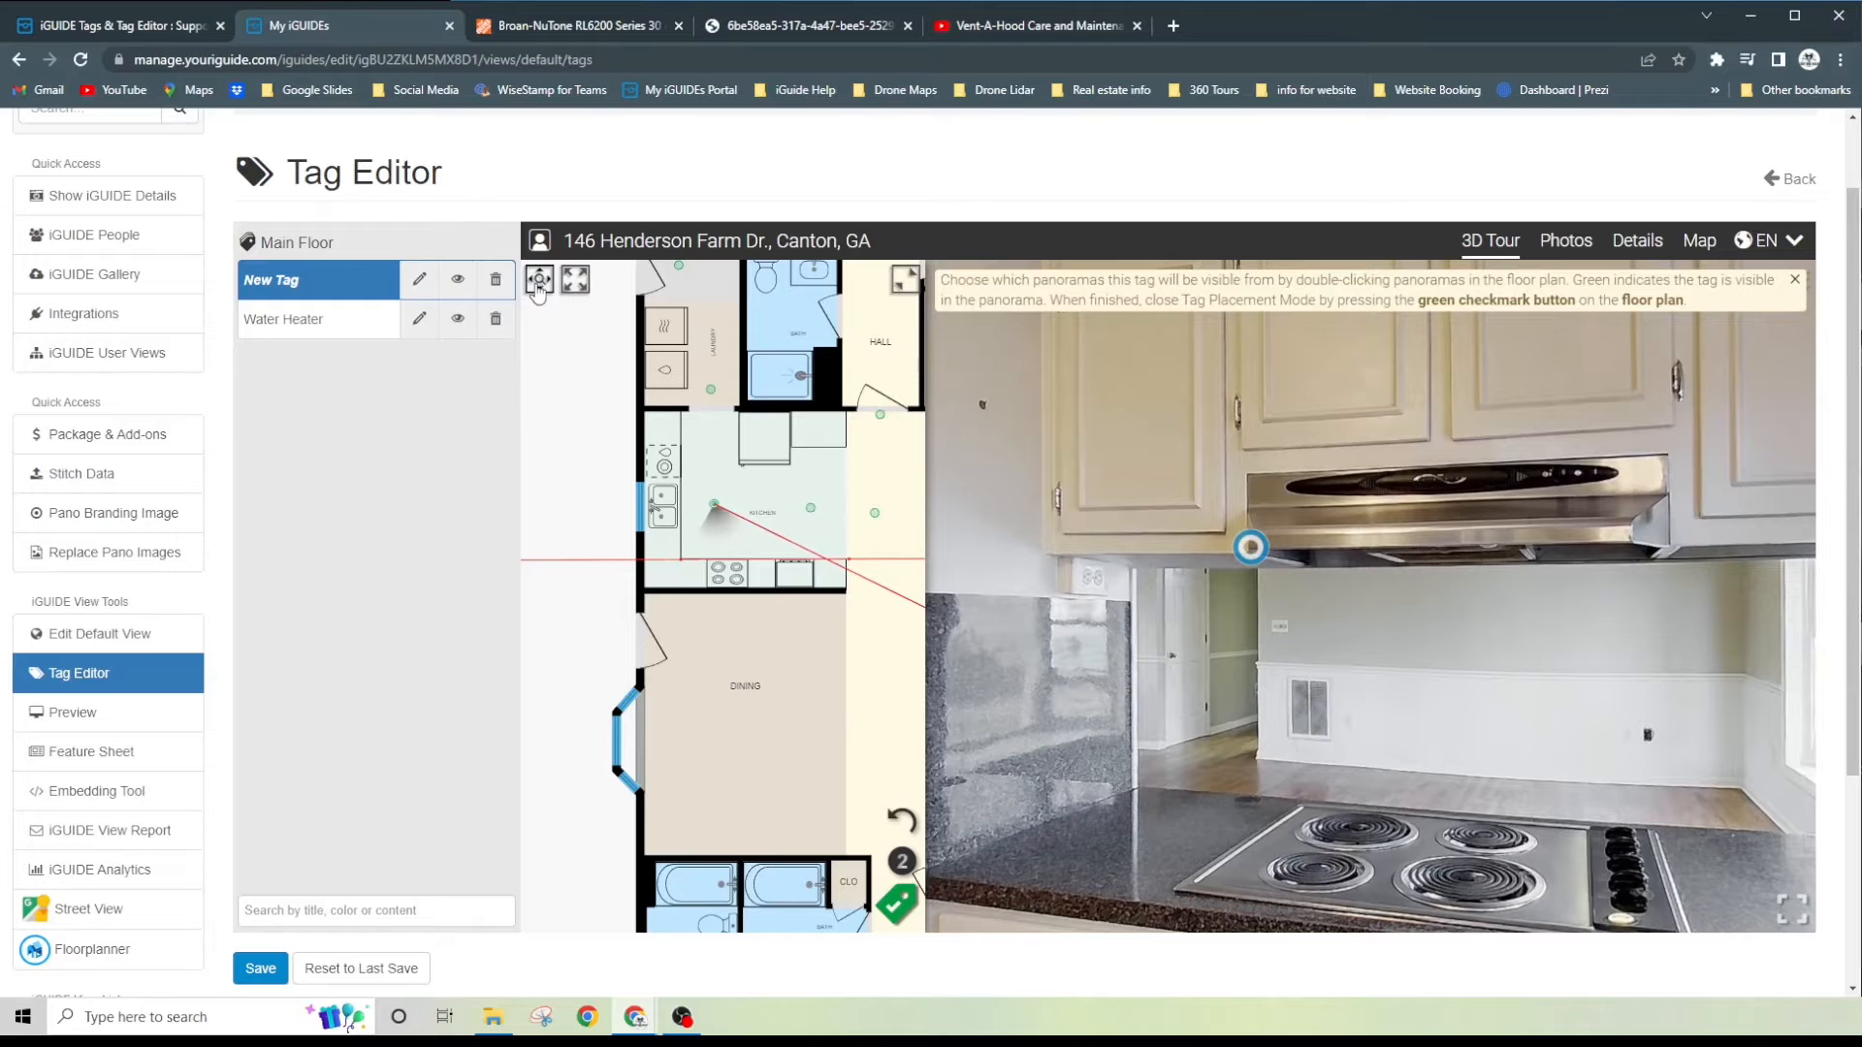
pyautogui.scroll(-2, 737, 475)
pyautogui.scroll(-3, 725, 466)
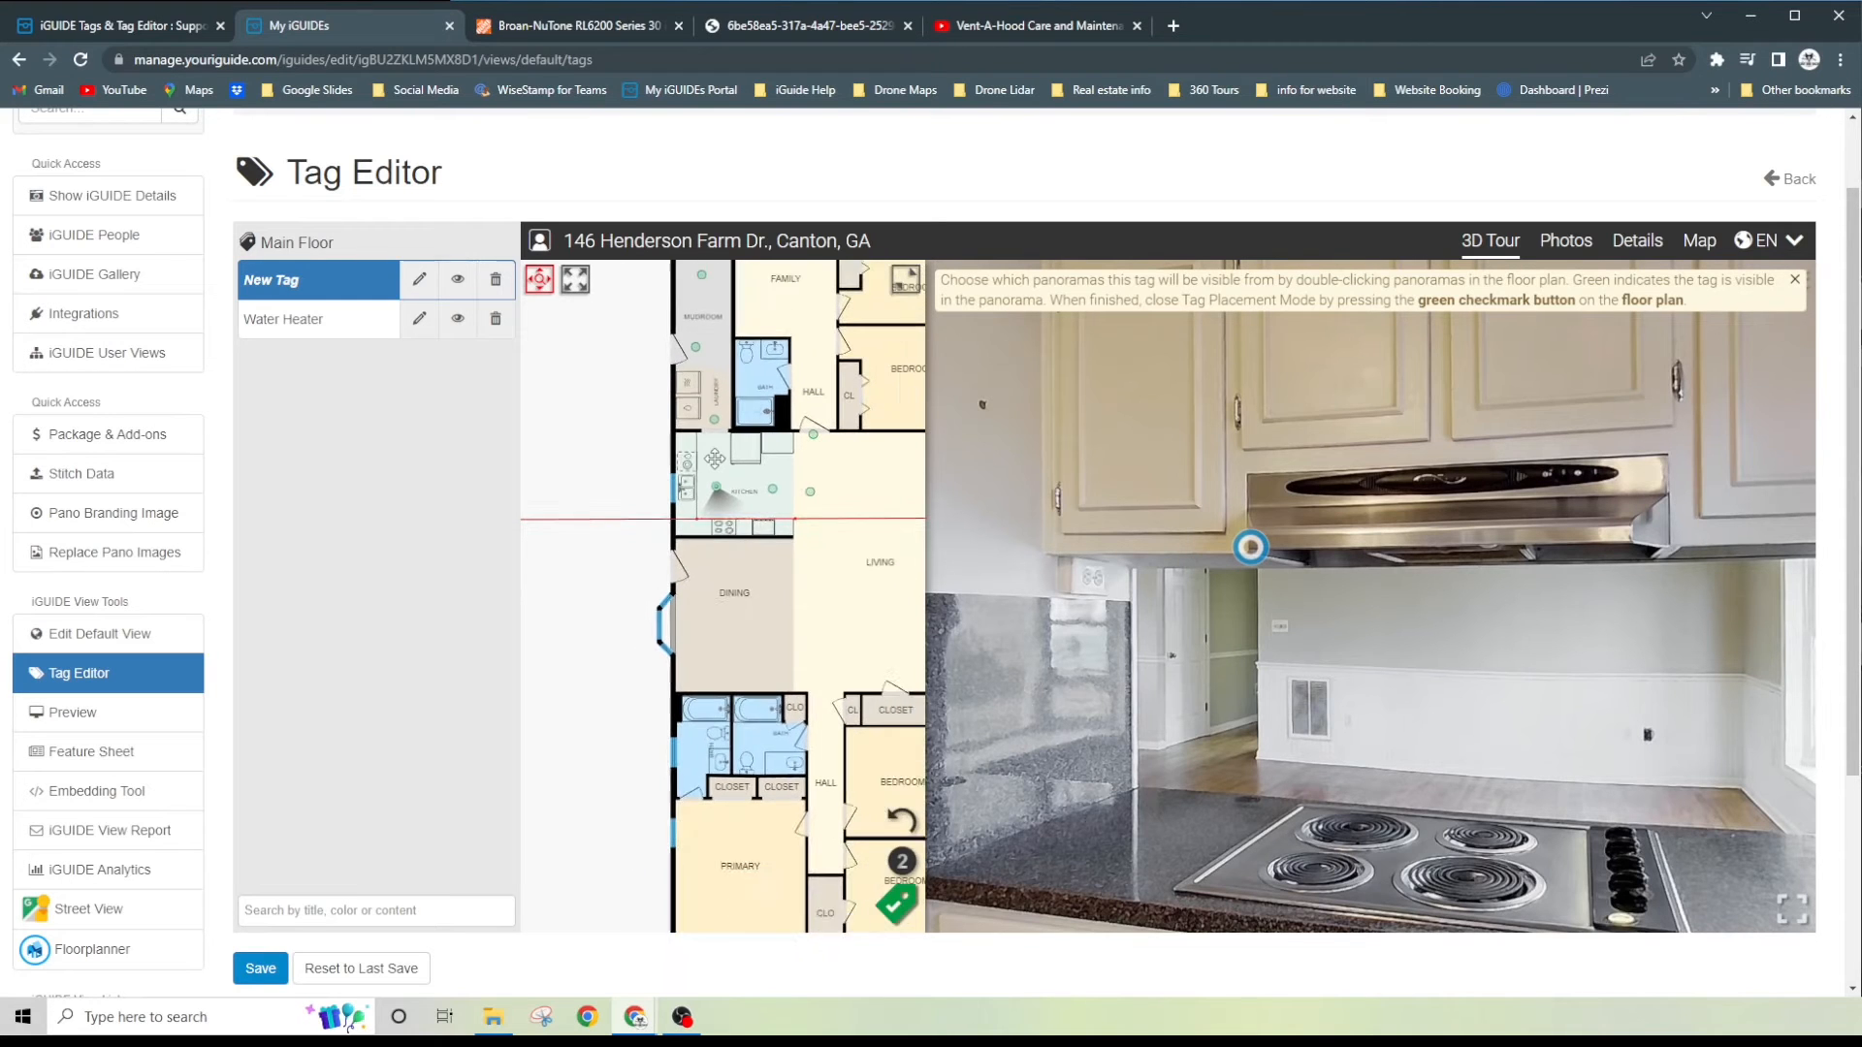
pyautogui.scroll(-1, 716, 485)
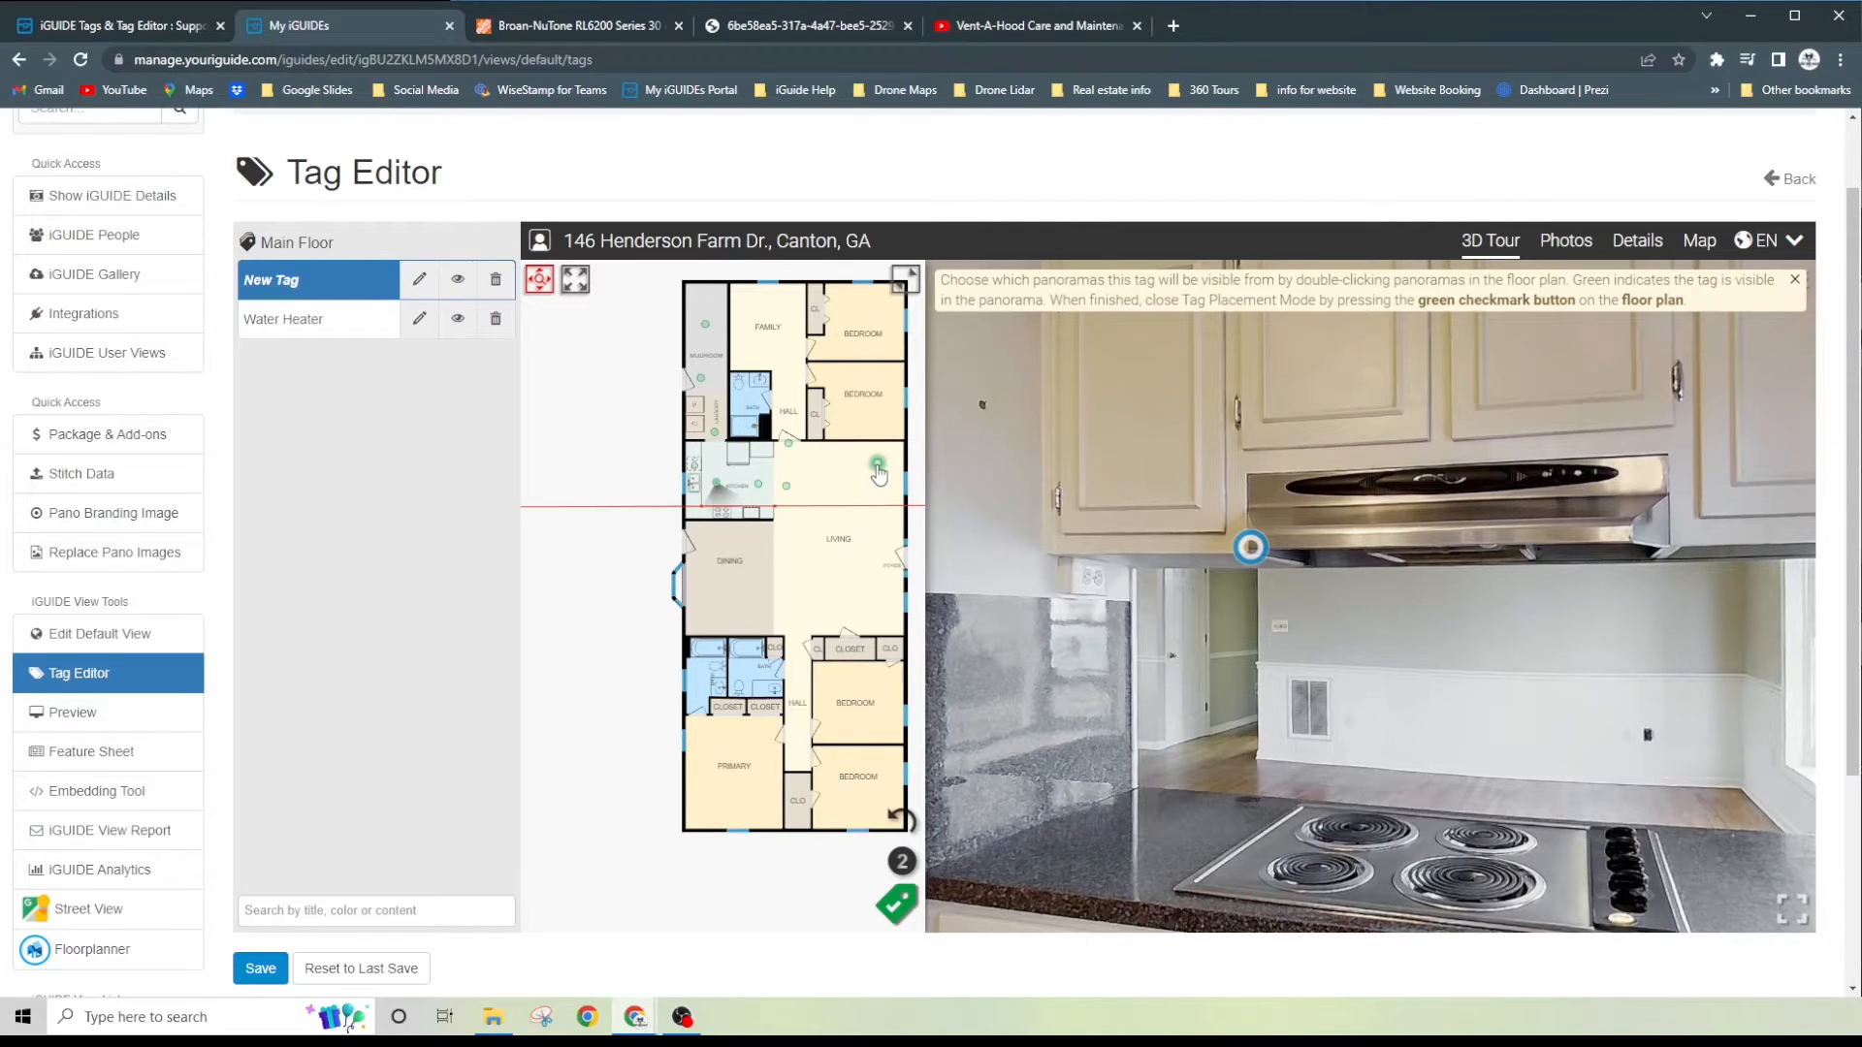
pyautogui.doubleClick(878, 466)
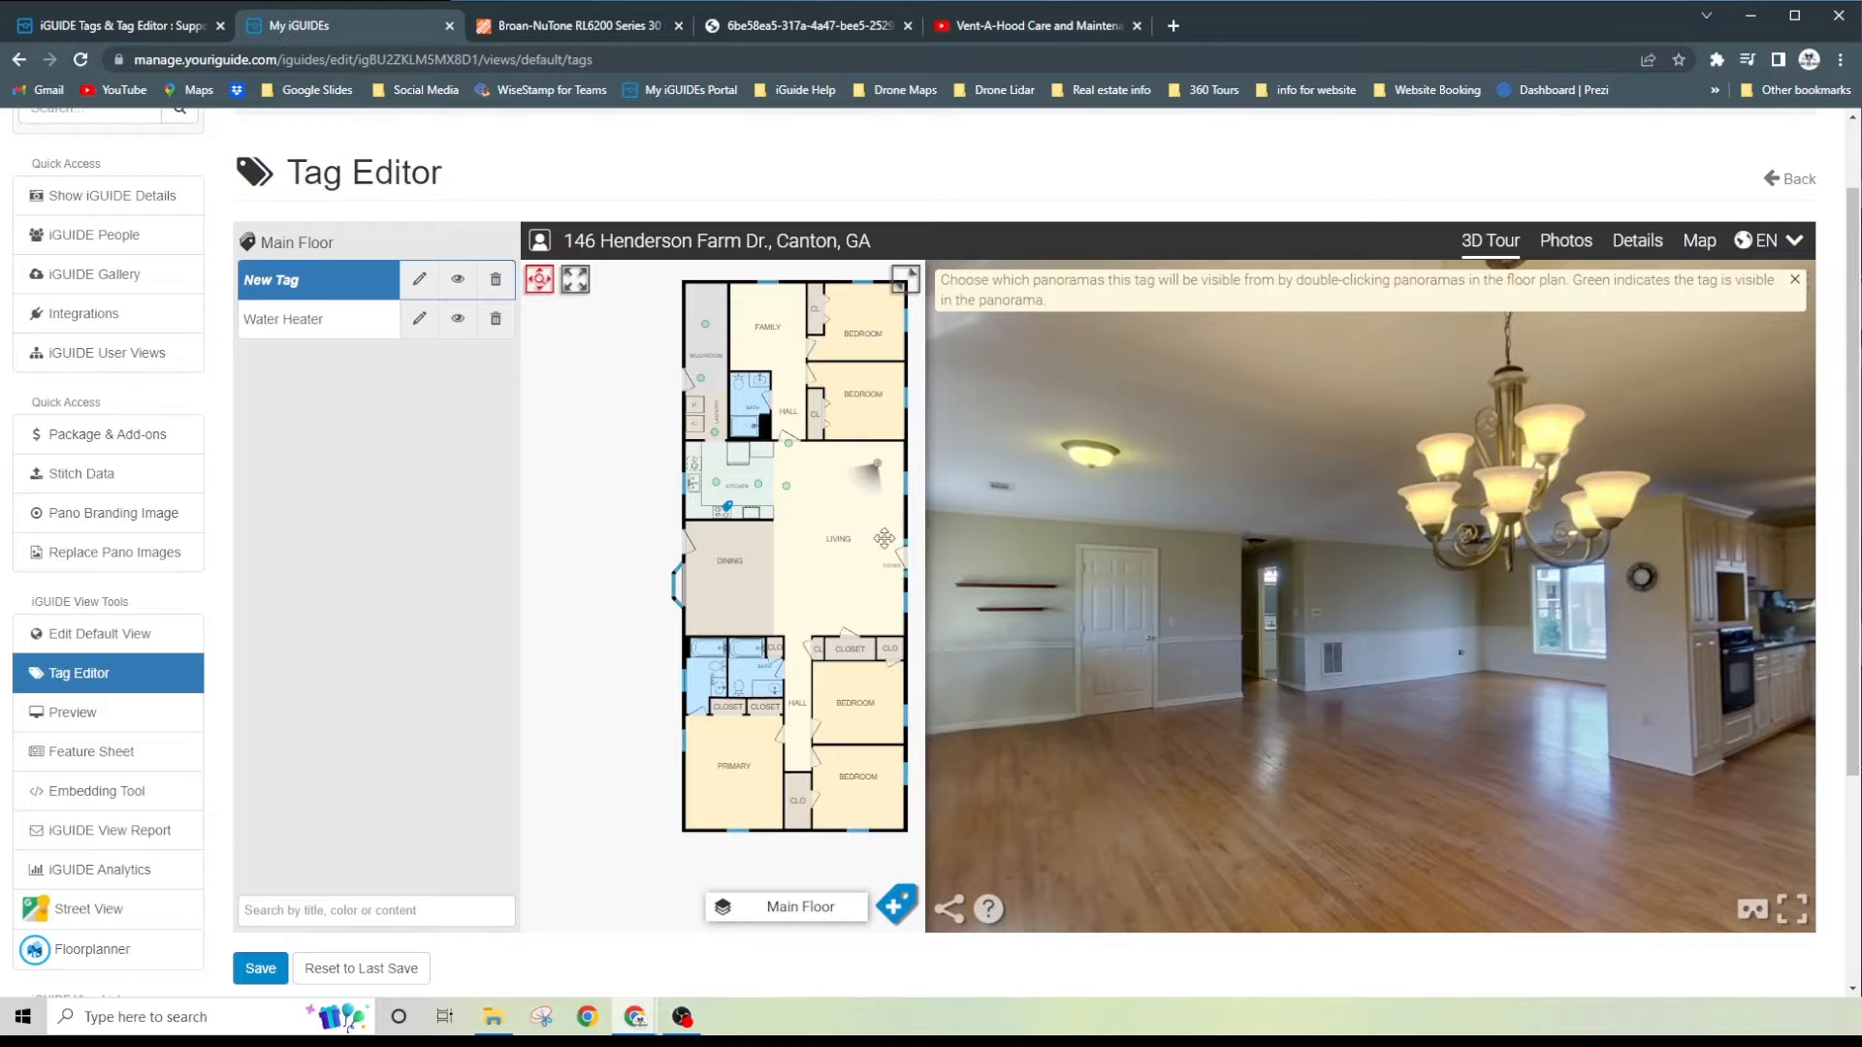
pyautogui.moveTo(1530, 640); pyautogui.dragTo(1164, 606)
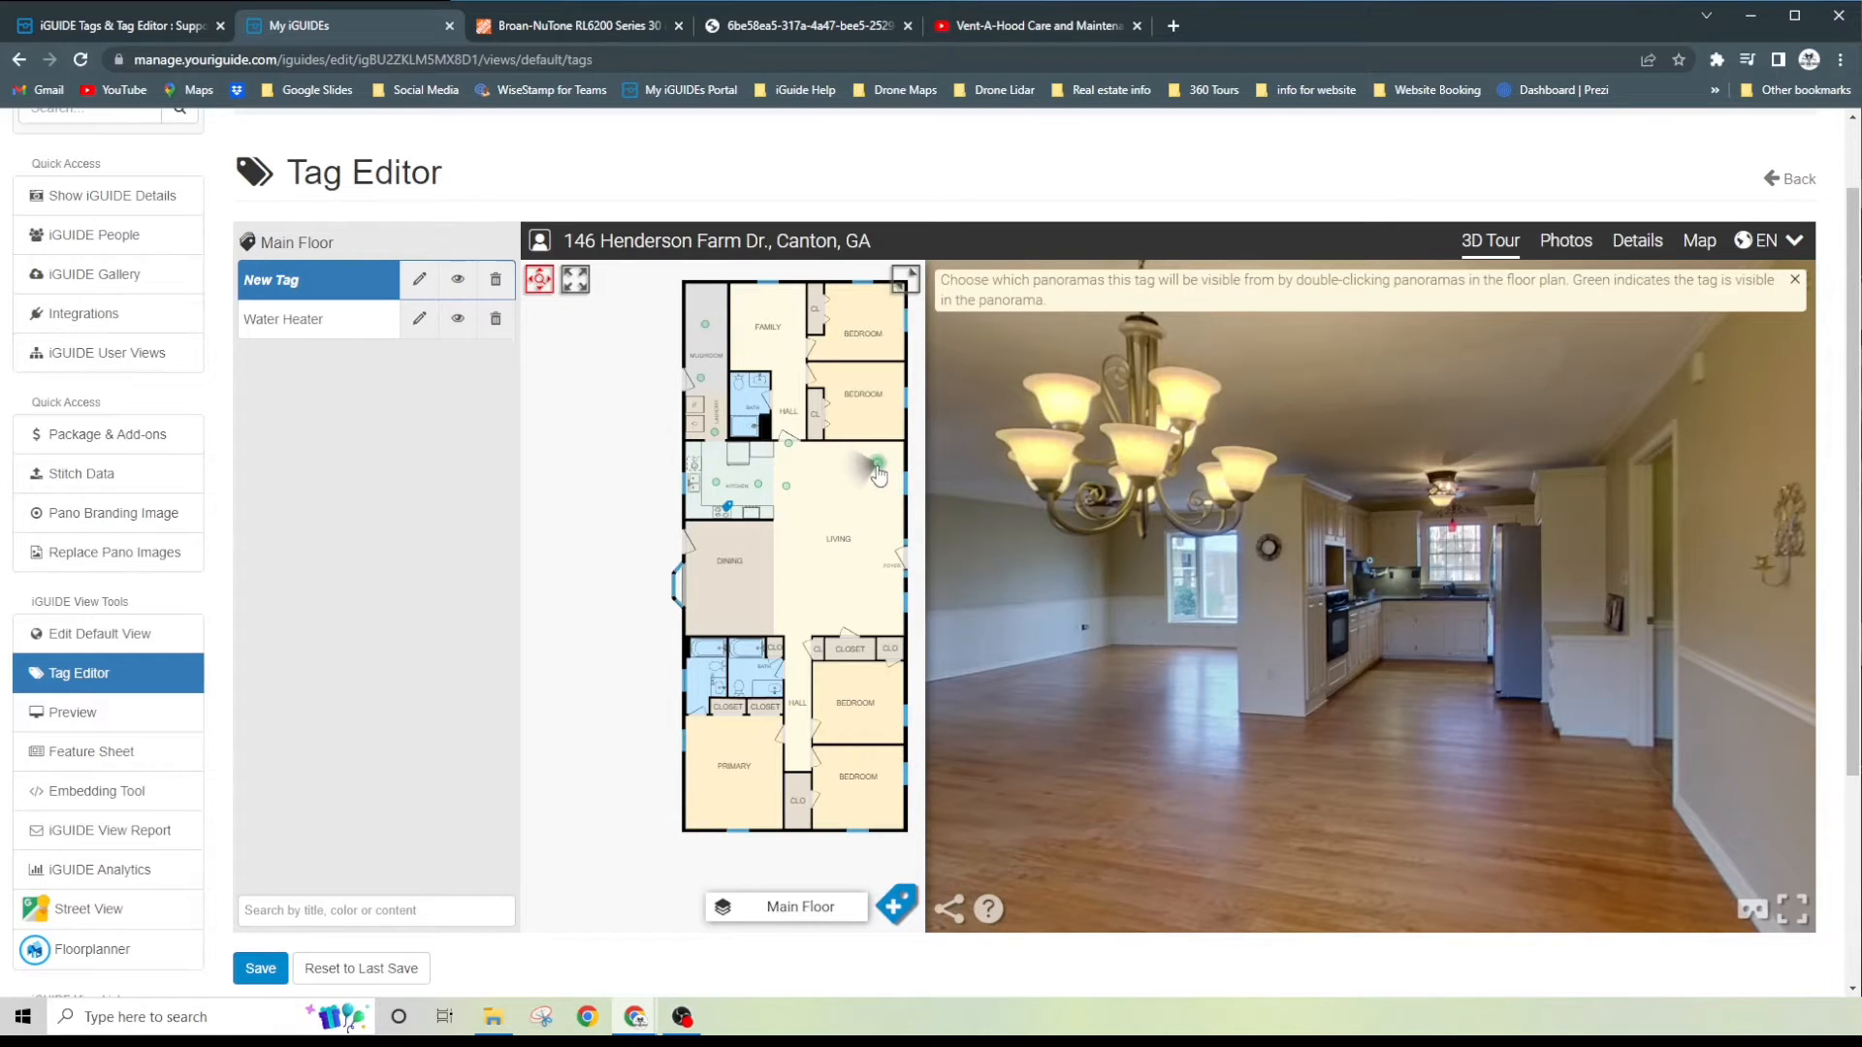
# - Check the tag from the living room panorama beside the kitchen and the hall doorway panorama, turning off its visibility in both
pyautogui.click(787, 488)
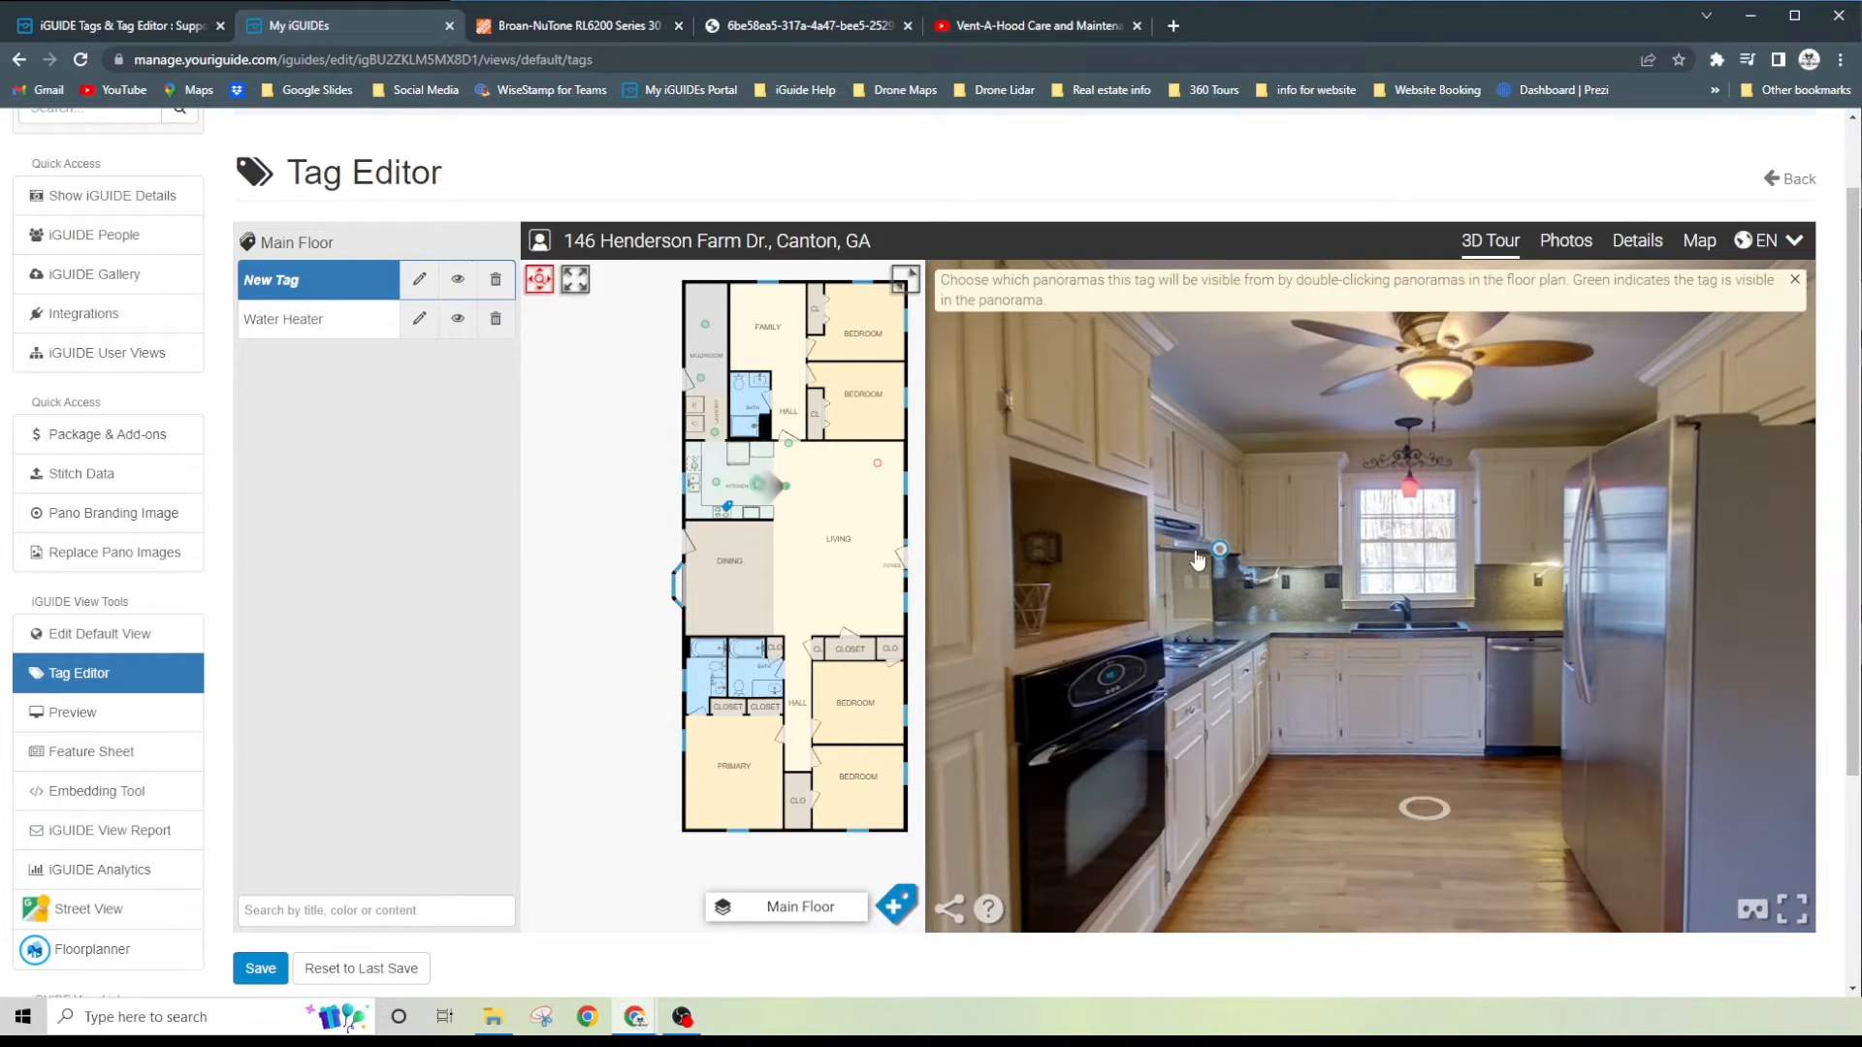
pyautogui.moveTo(1542, 604); pyautogui.dragTo(985, 586)
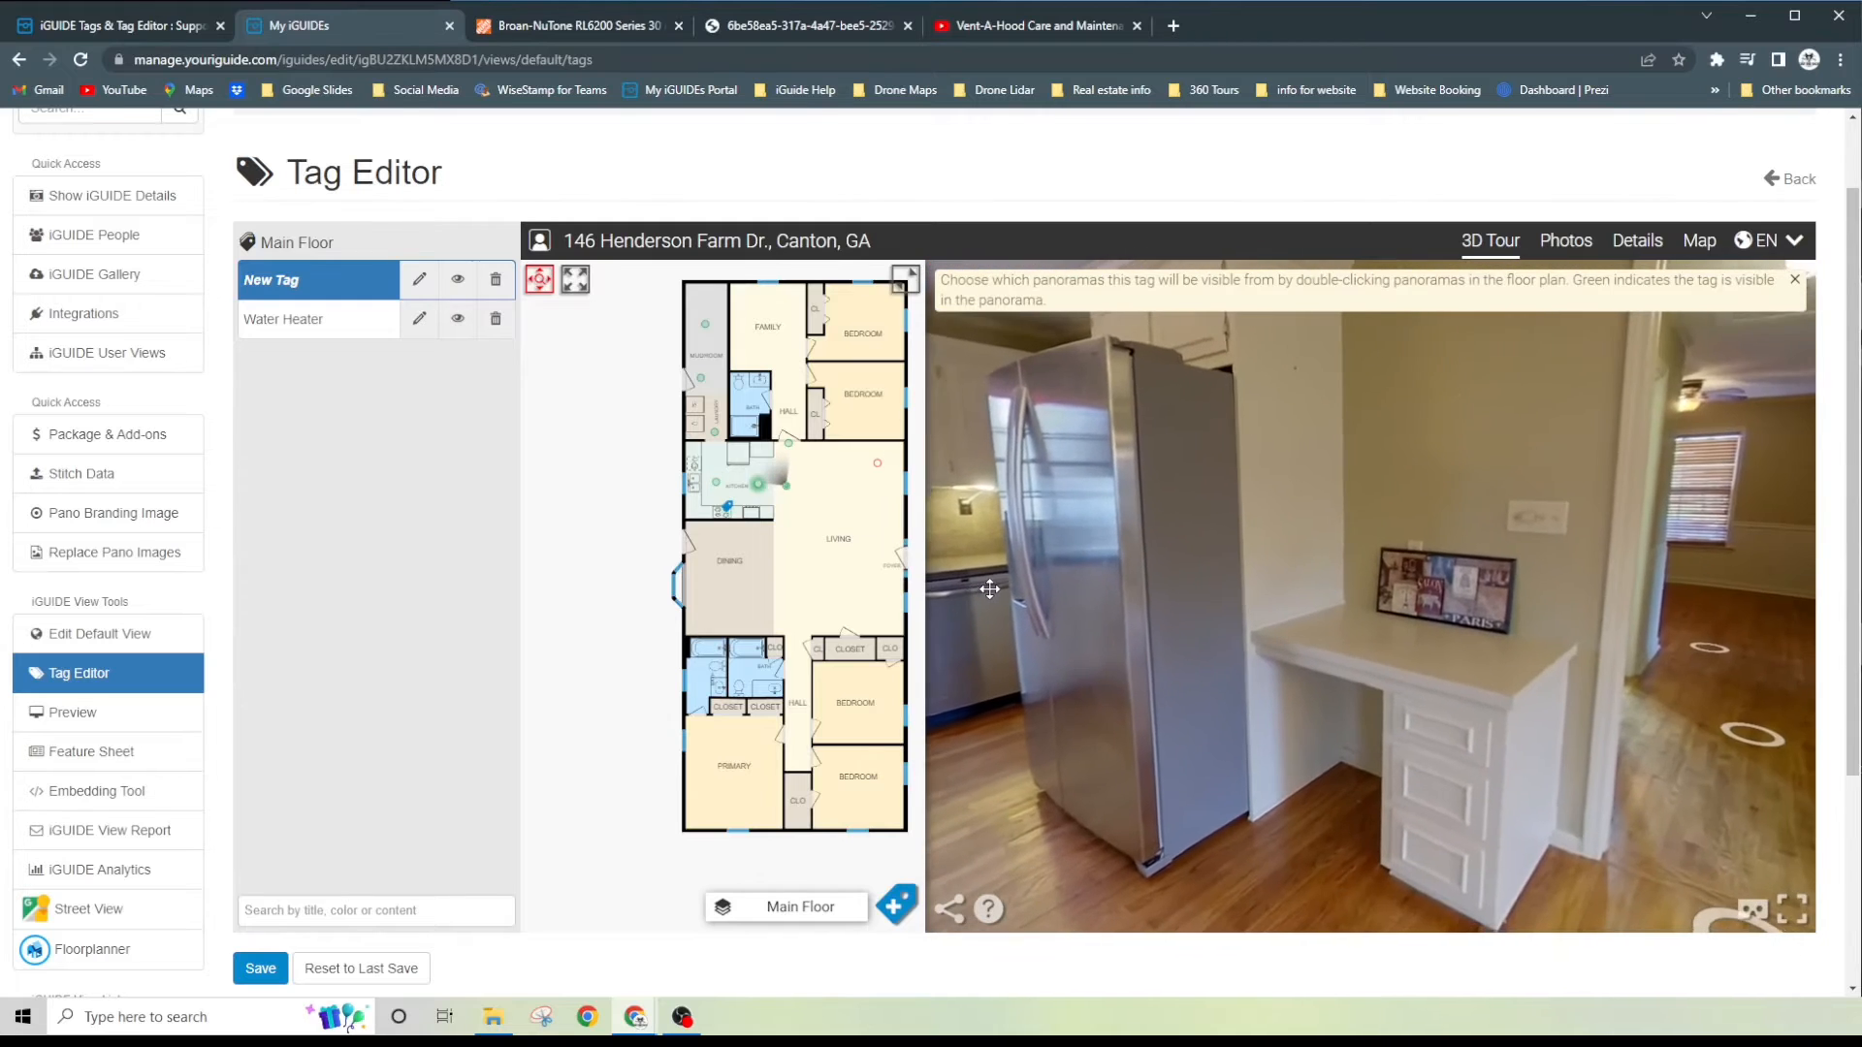
pyautogui.moveTo(1346, 595)
pyautogui.mouseDown()
pyautogui.moveTo(1061, 592)
pyautogui.moveTo(1760, 626)
pyautogui.moveTo(1522, 611)
pyautogui.mouseUp()
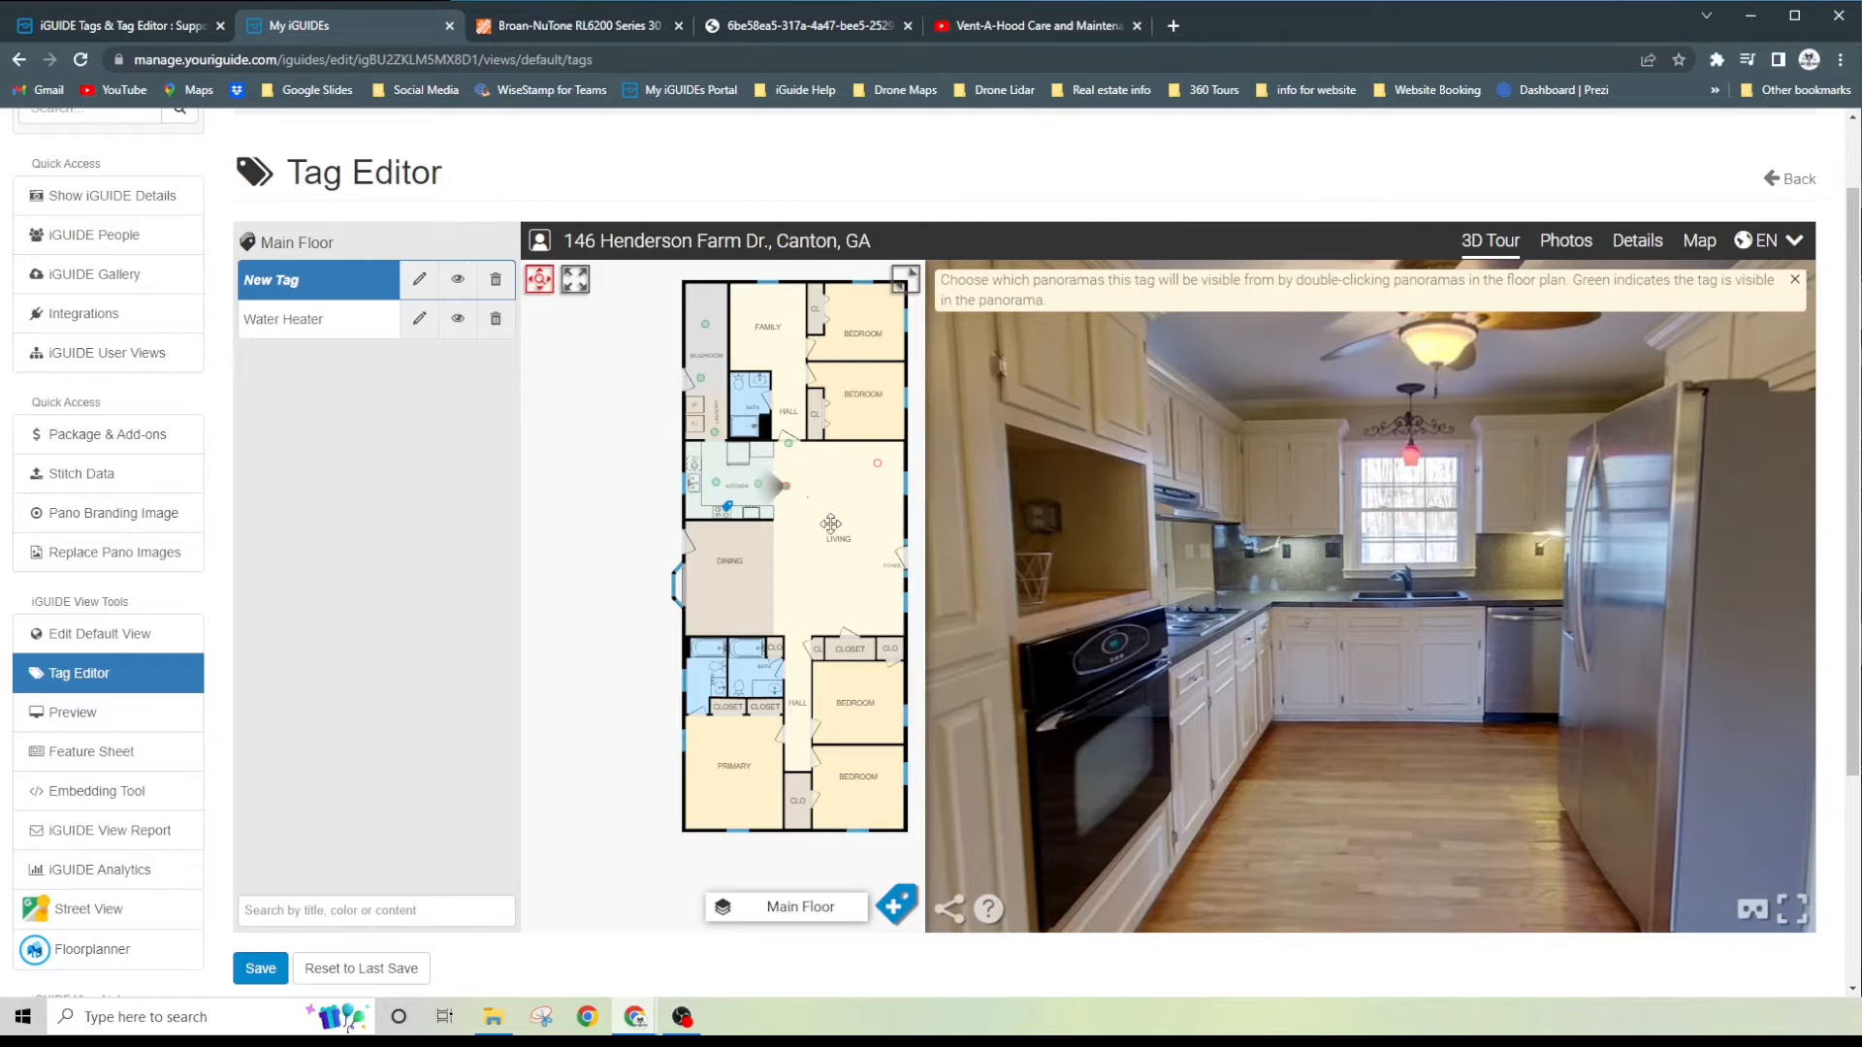
pyautogui.click(791, 448)
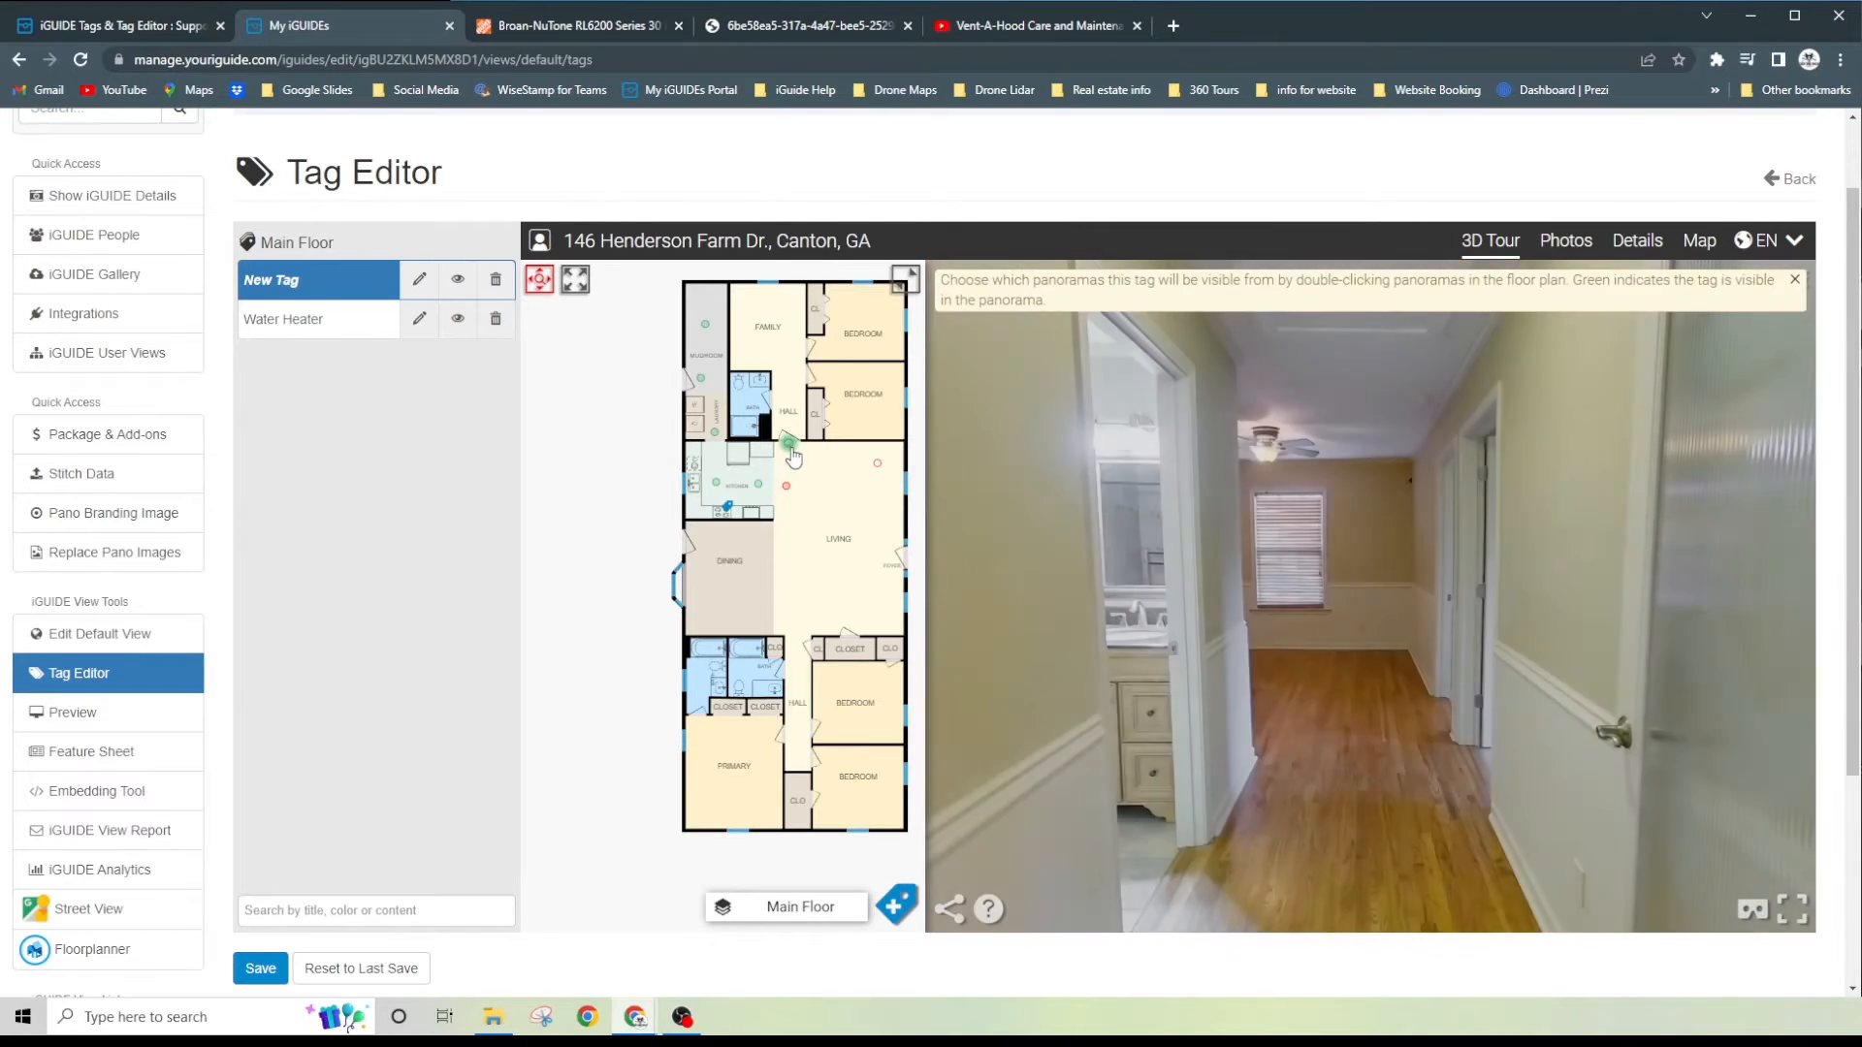
pyautogui.moveTo(1114, 585); pyautogui.dragTo(1414, 582)
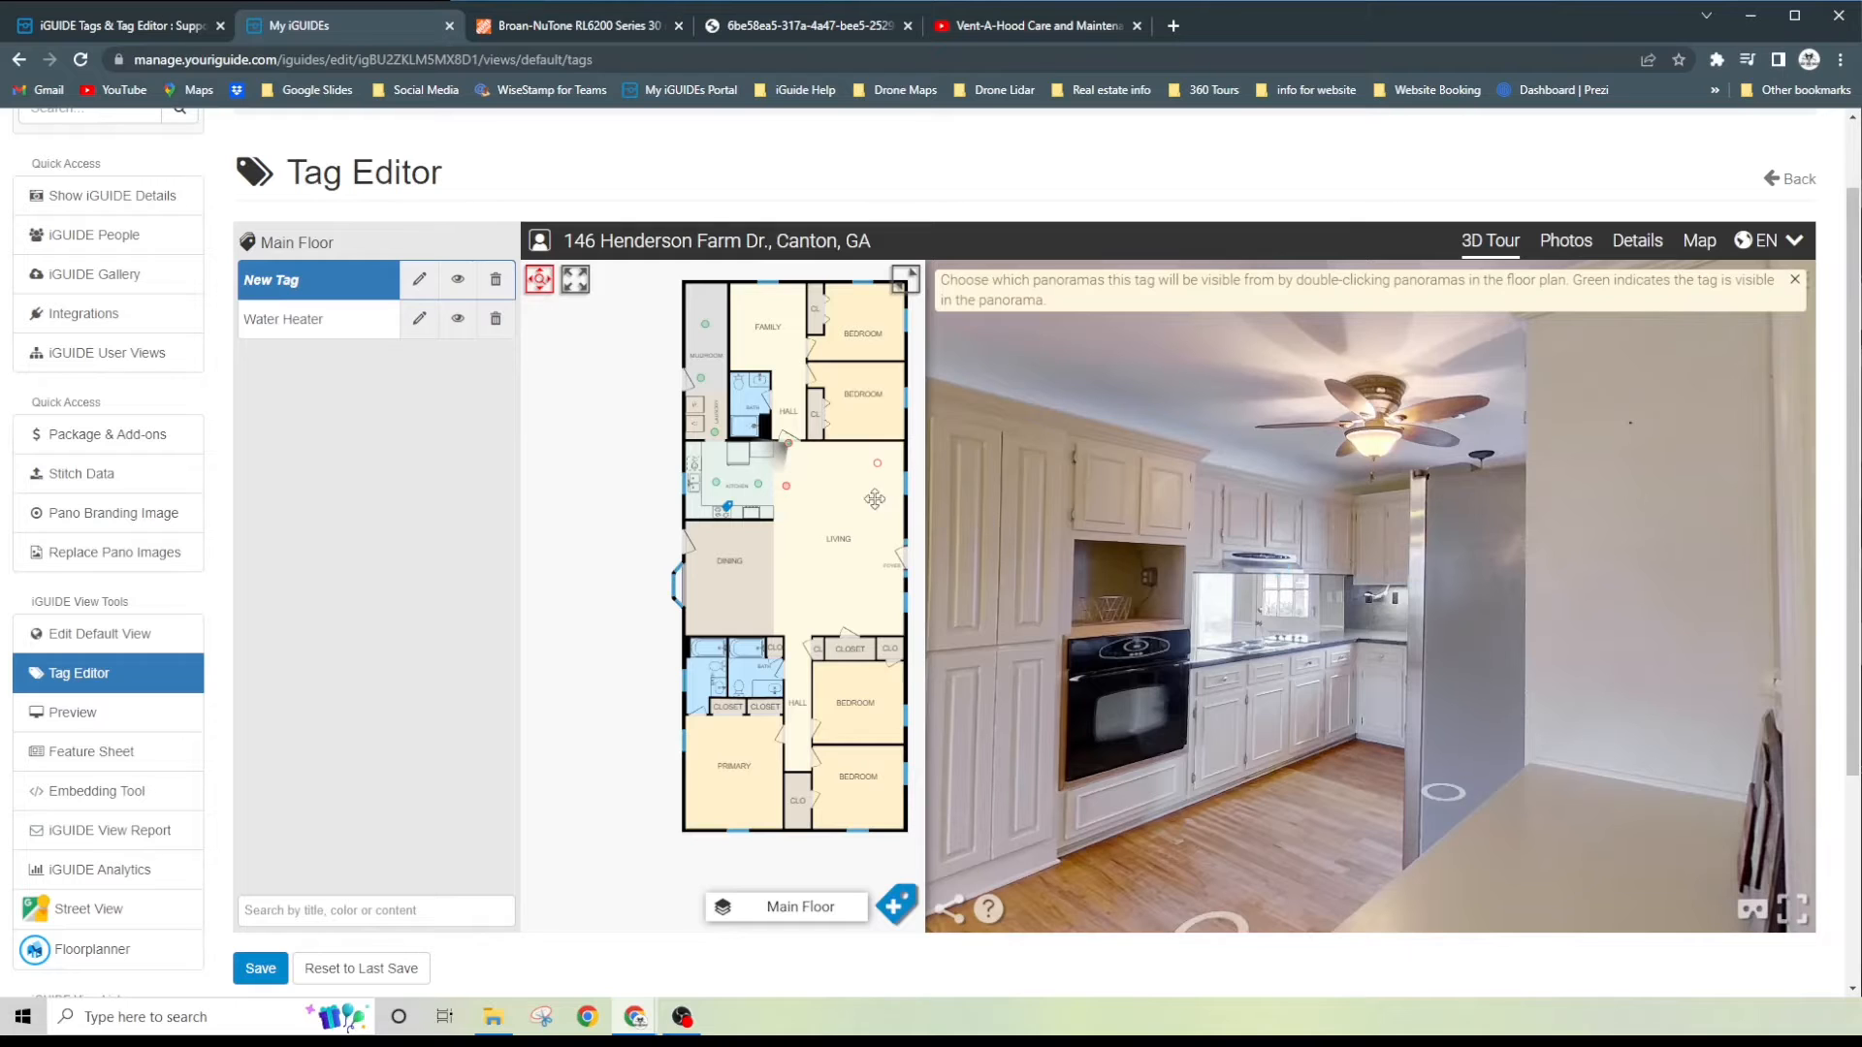
# - Turn off the tag's visibility in the panorama at the far end of the mudroom
pyautogui.moveTo(788, 488)
pyautogui.mouseDown()
pyautogui.moveTo(887, 492)
pyautogui.moveTo(751, 489)
pyautogui.mouseUp()
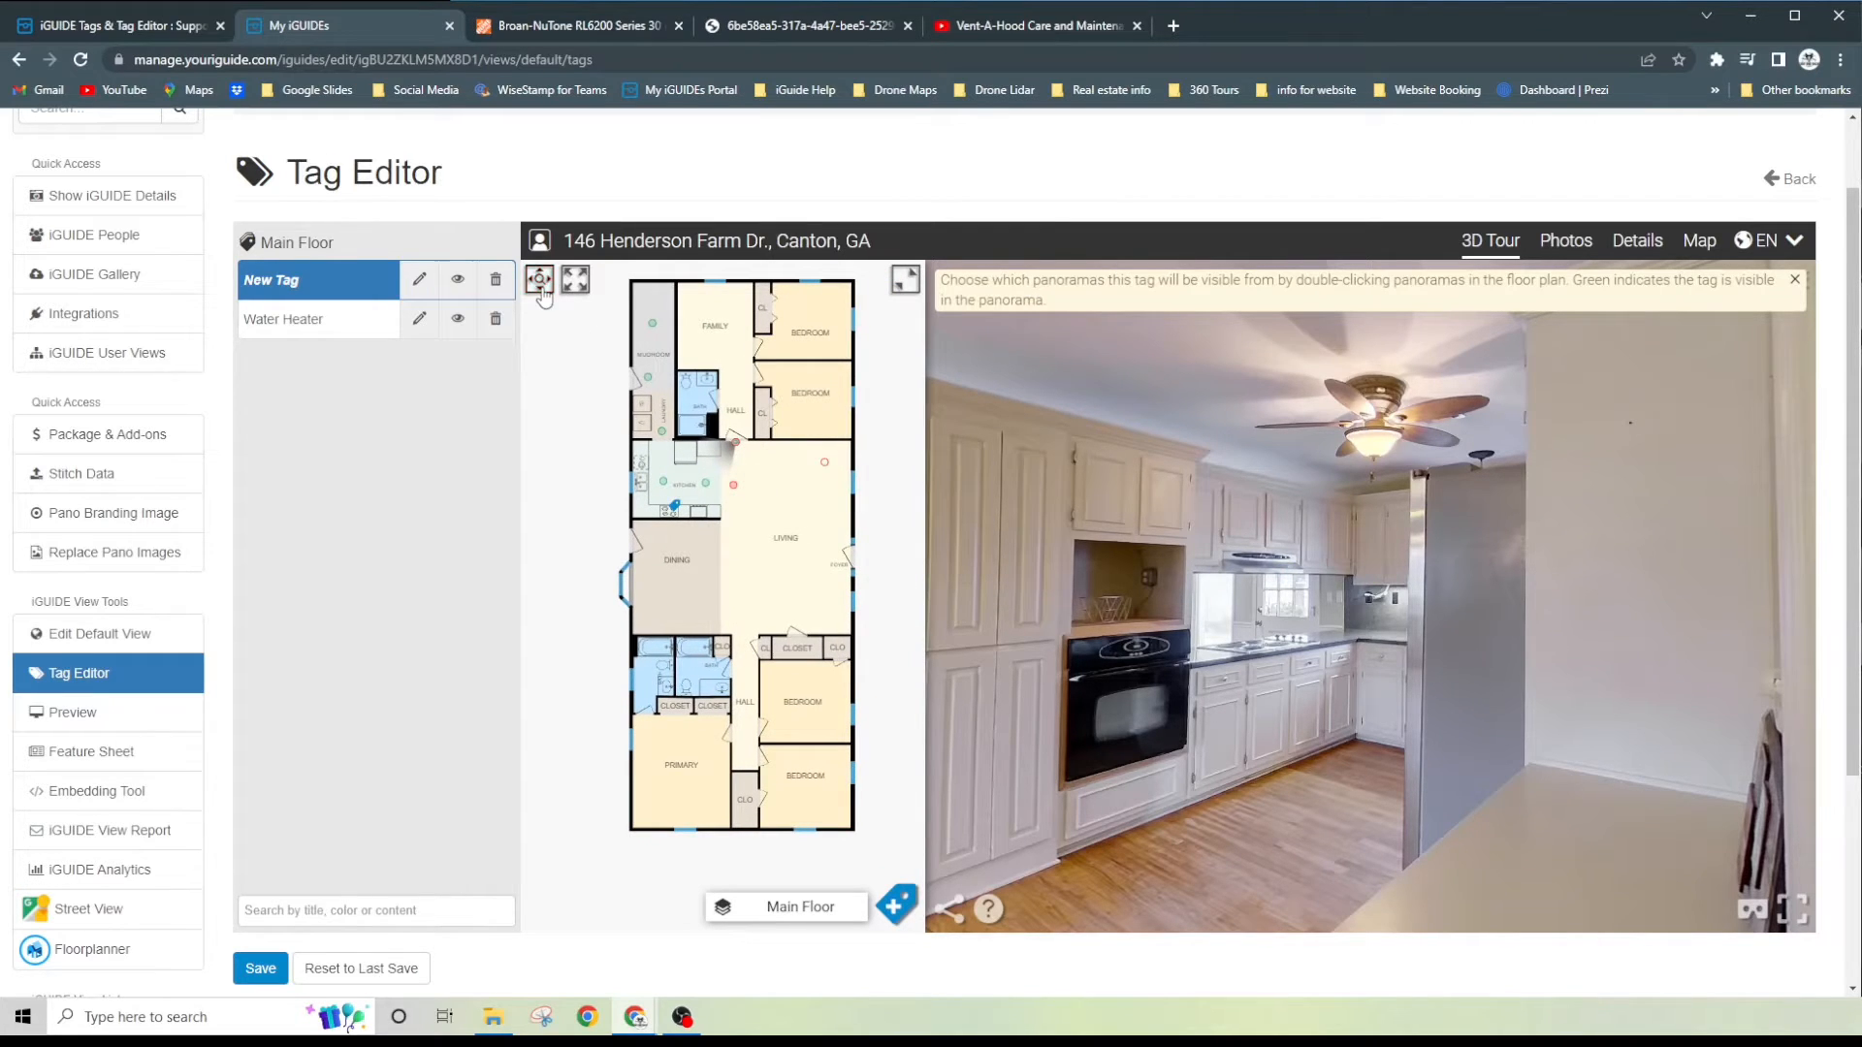
pyautogui.click(651, 325)
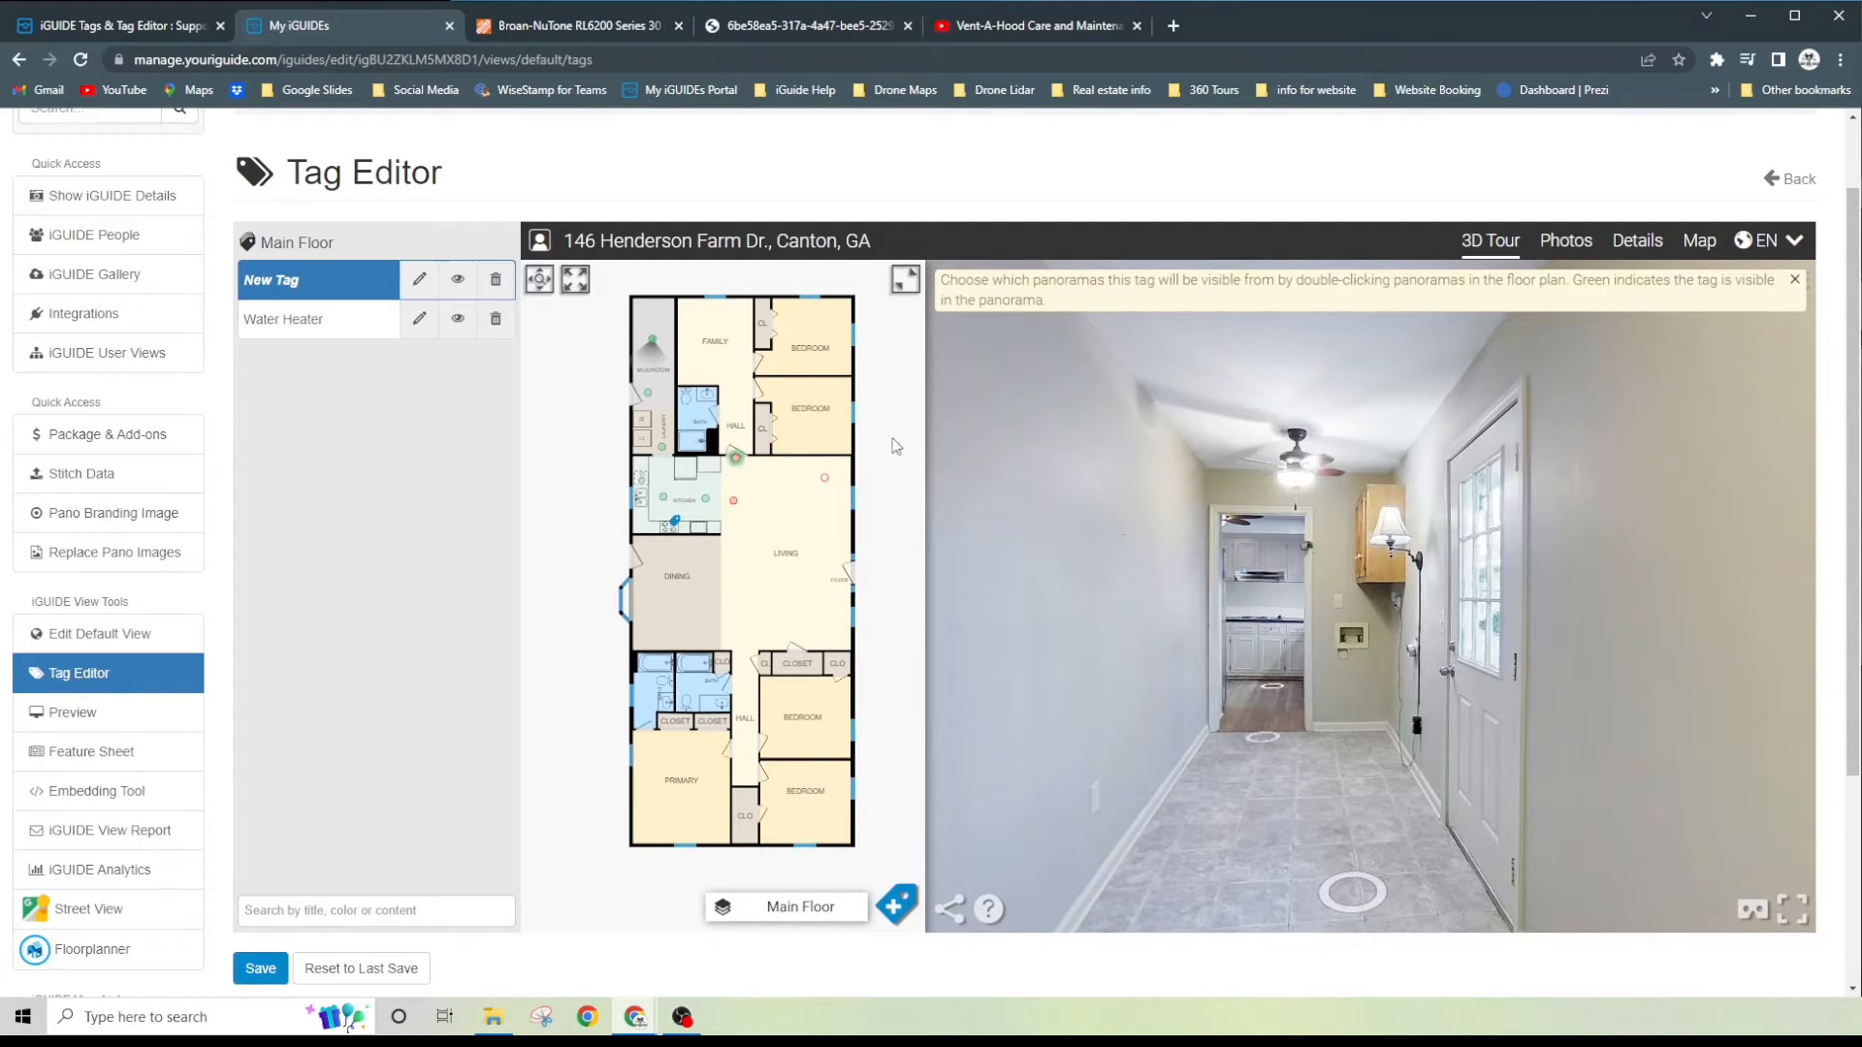
pyautogui.doubleClick(653, 344)
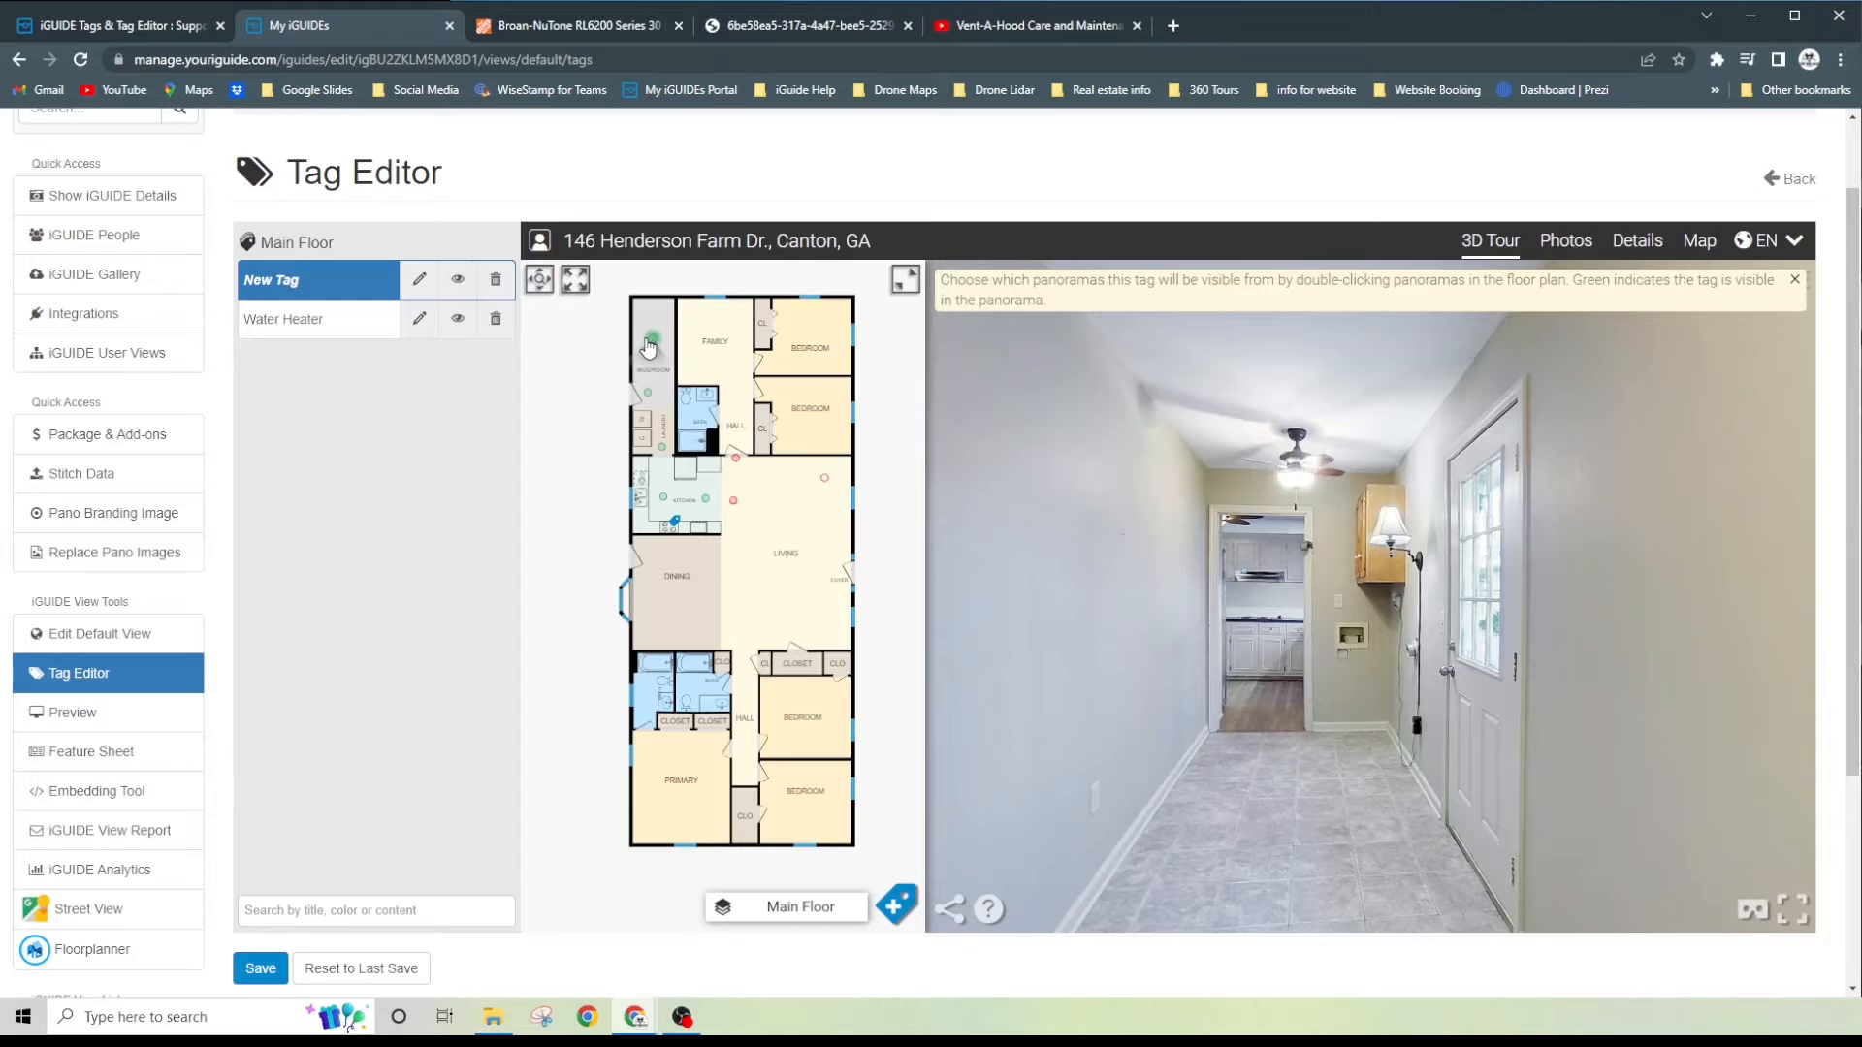
pyautogui.click(652, 345)
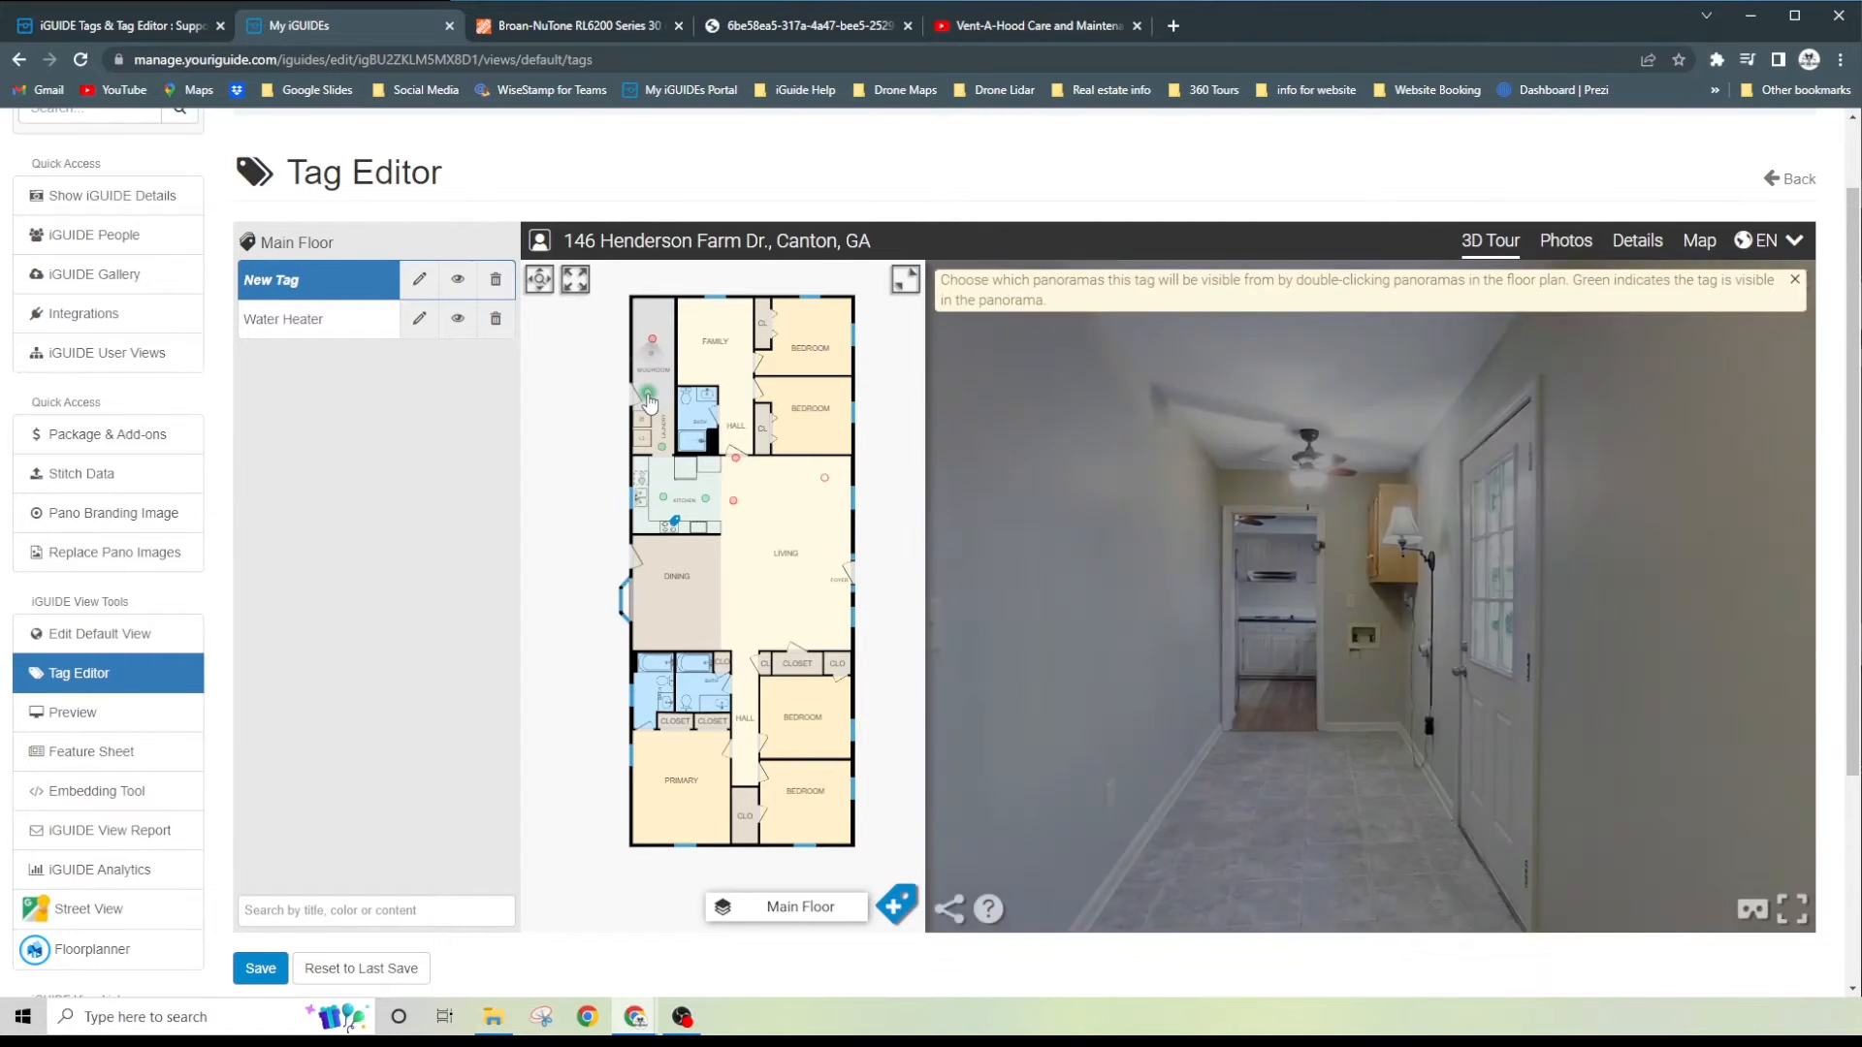
# - Turn off the tag's visibility in the middle mudroom panorama and in the laundry panorama beside the kitchen doorway
pyautogui.click(649, 397)
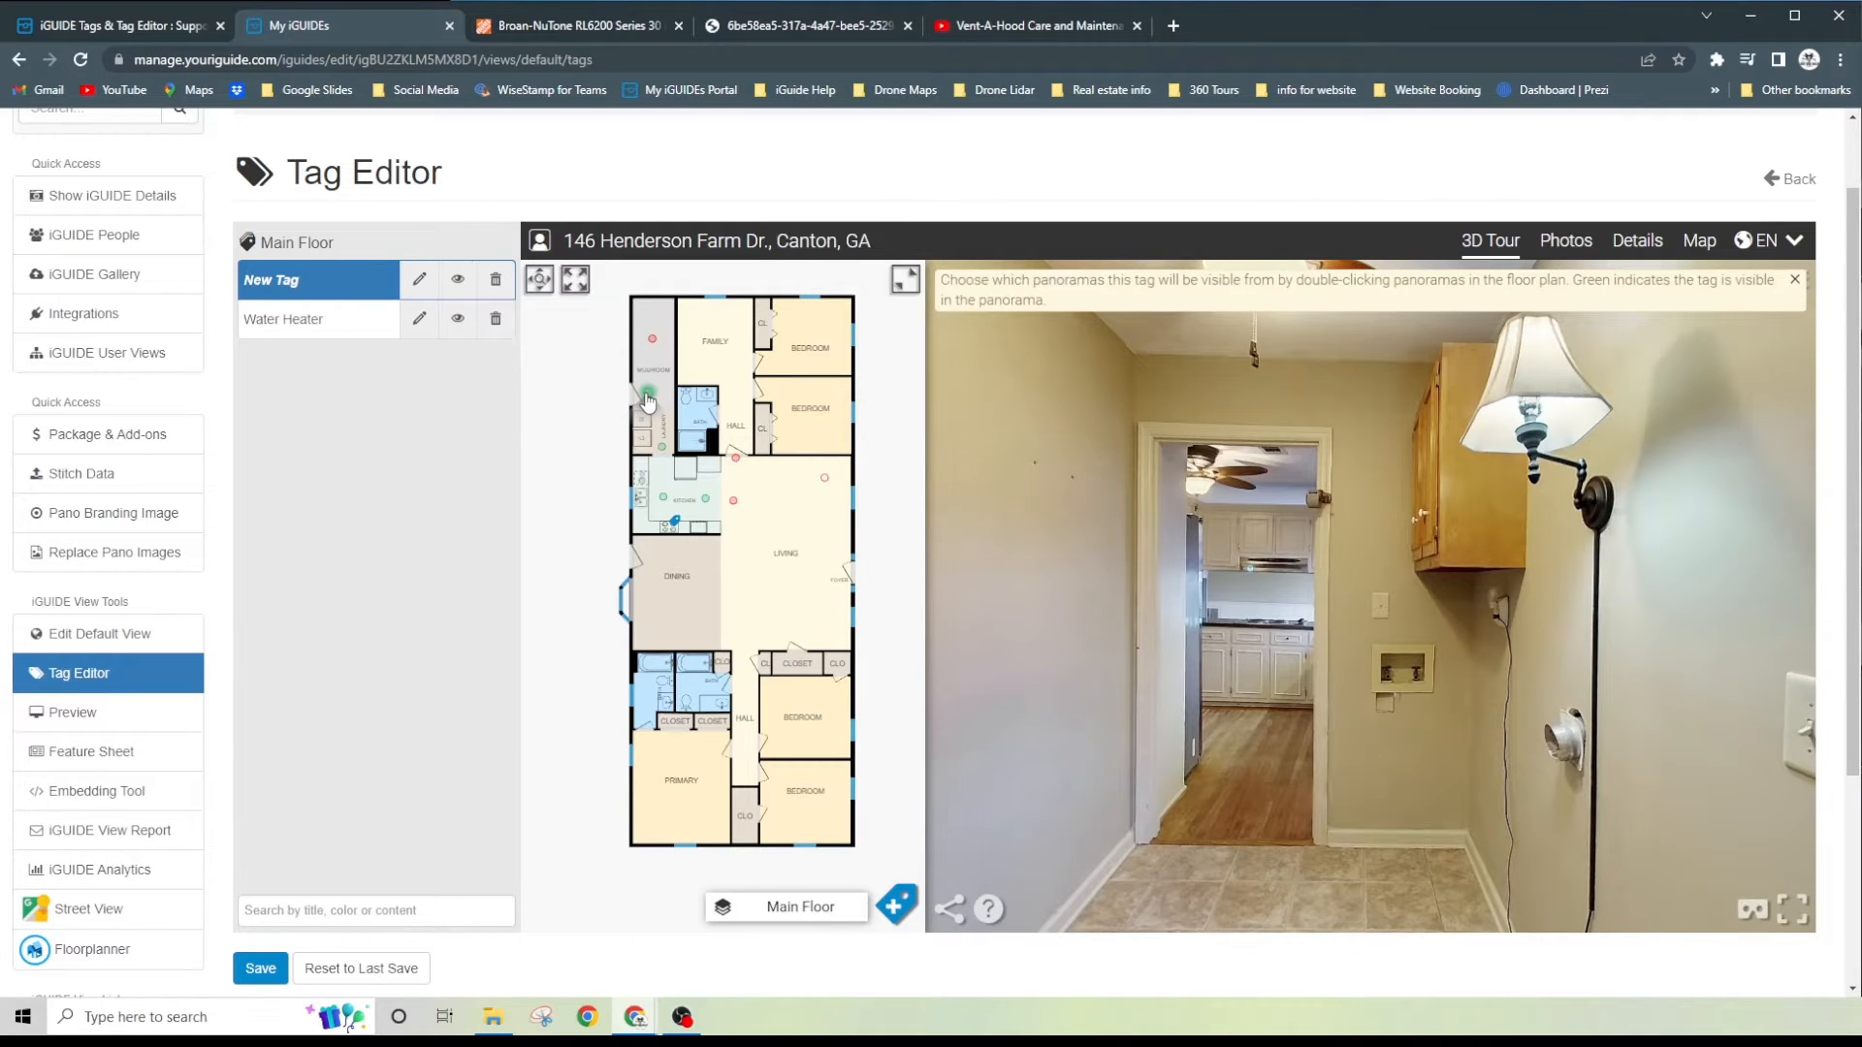
pyautogui.click(662, 451)
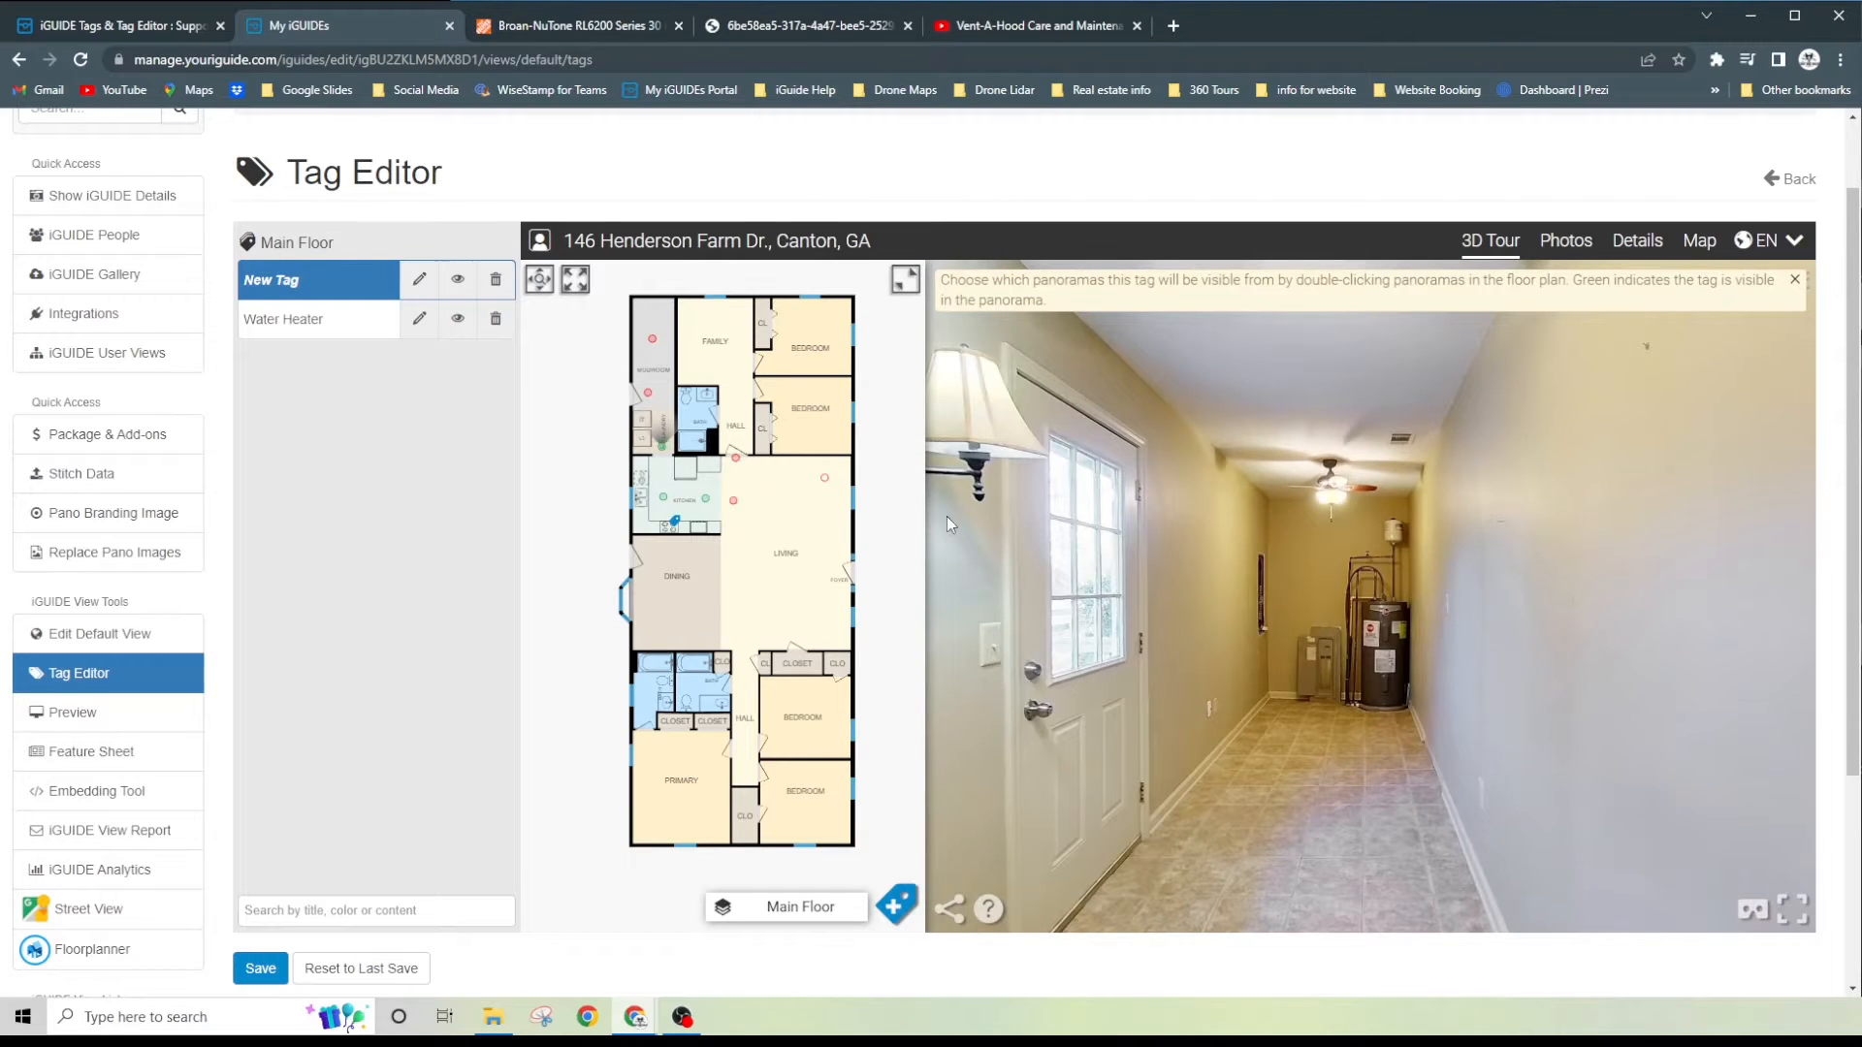
pyautogui.click(1235, 892)
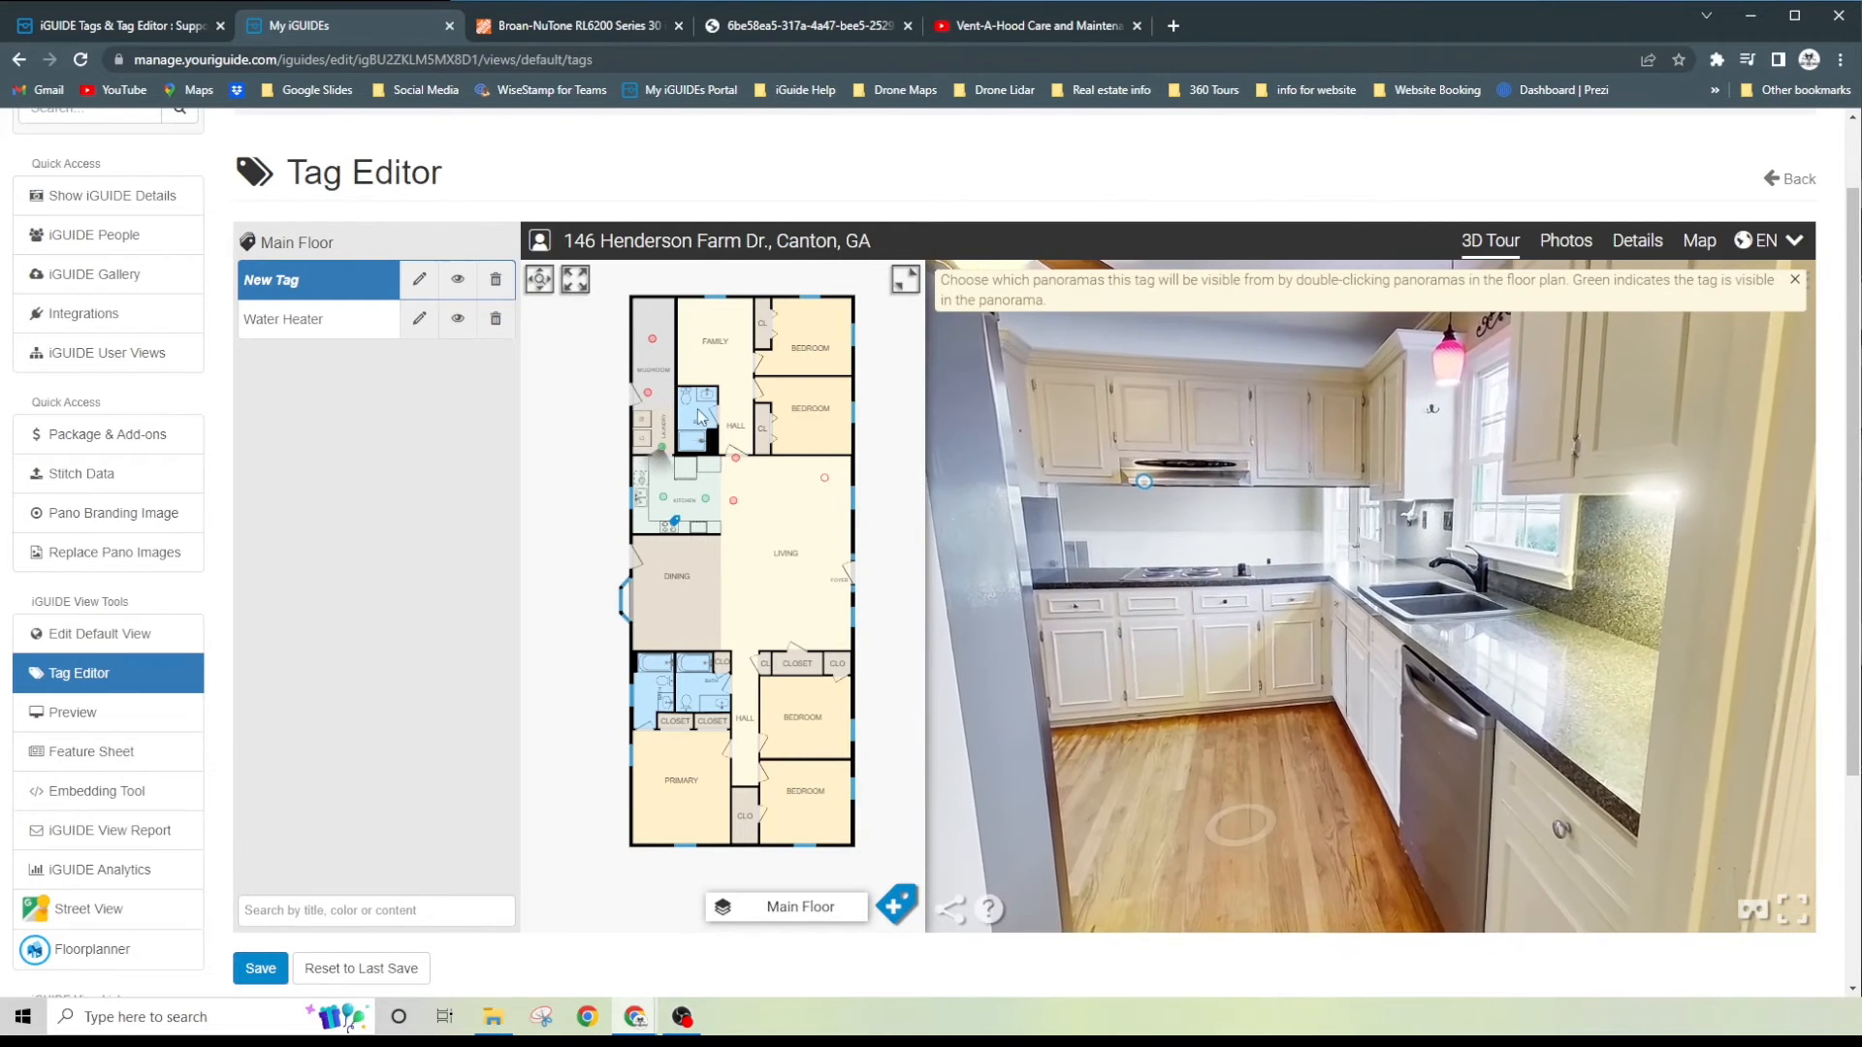
pyautogui.doubleClick(661, 450)
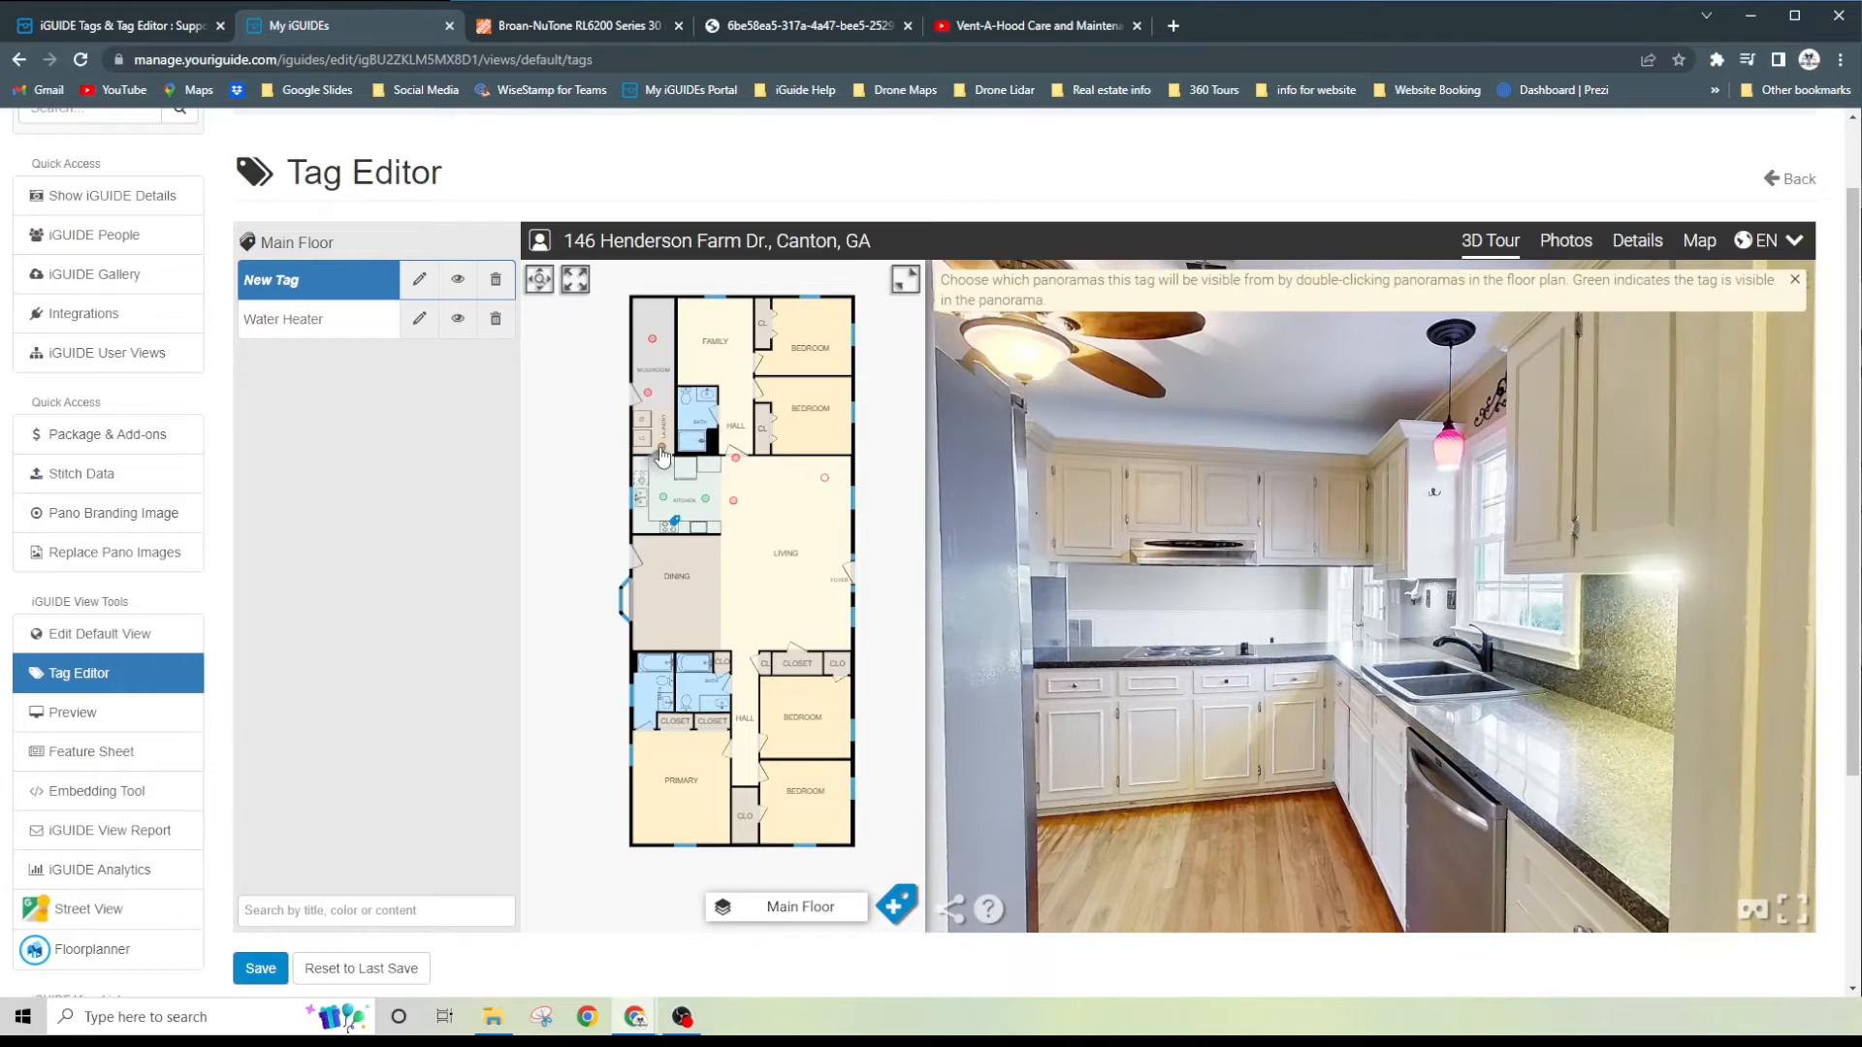
pyautogui.moveTo(1138, 553)
pyautogui.mouseDown()
pyautogui.moveTo(1152, 520)
pyautogui.moveTo(1161, 547)
pyautogui.mouseUp()
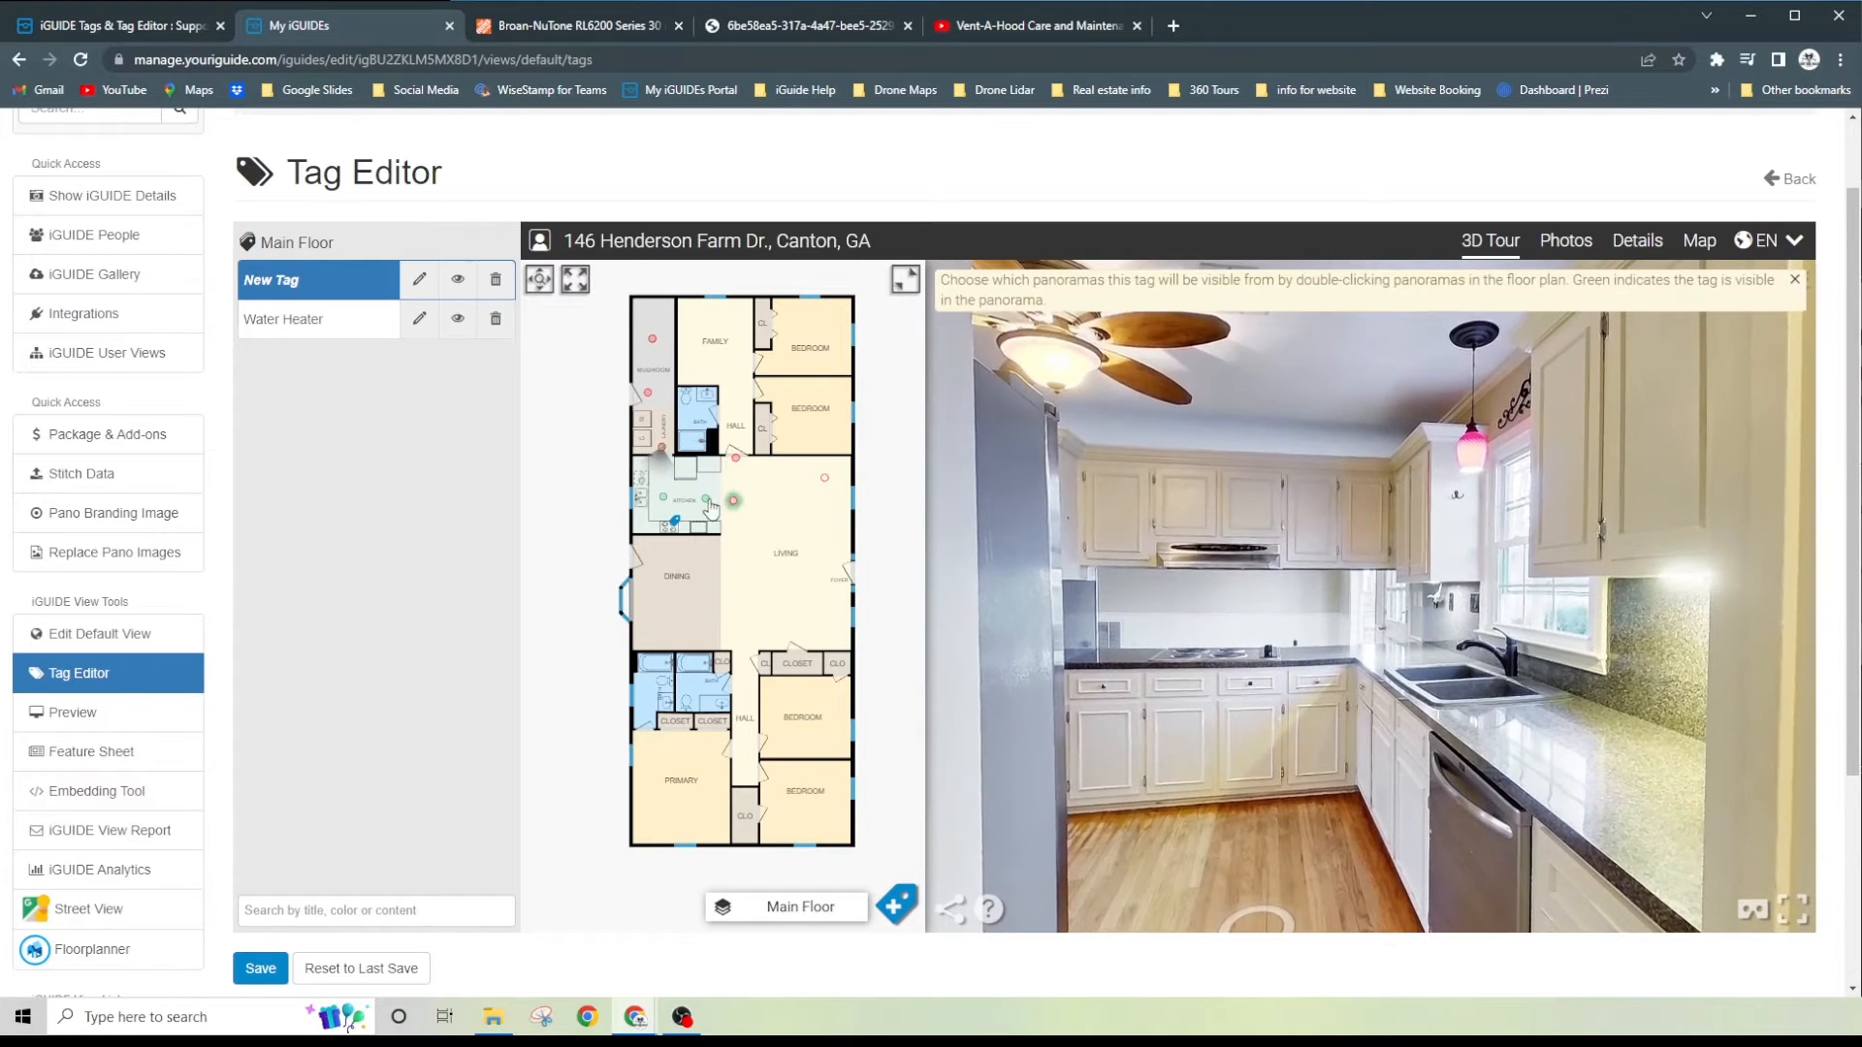
# - Examine the tag's placement on the range hood from both kitchen panoramas
pyautogui.click(663, 500)
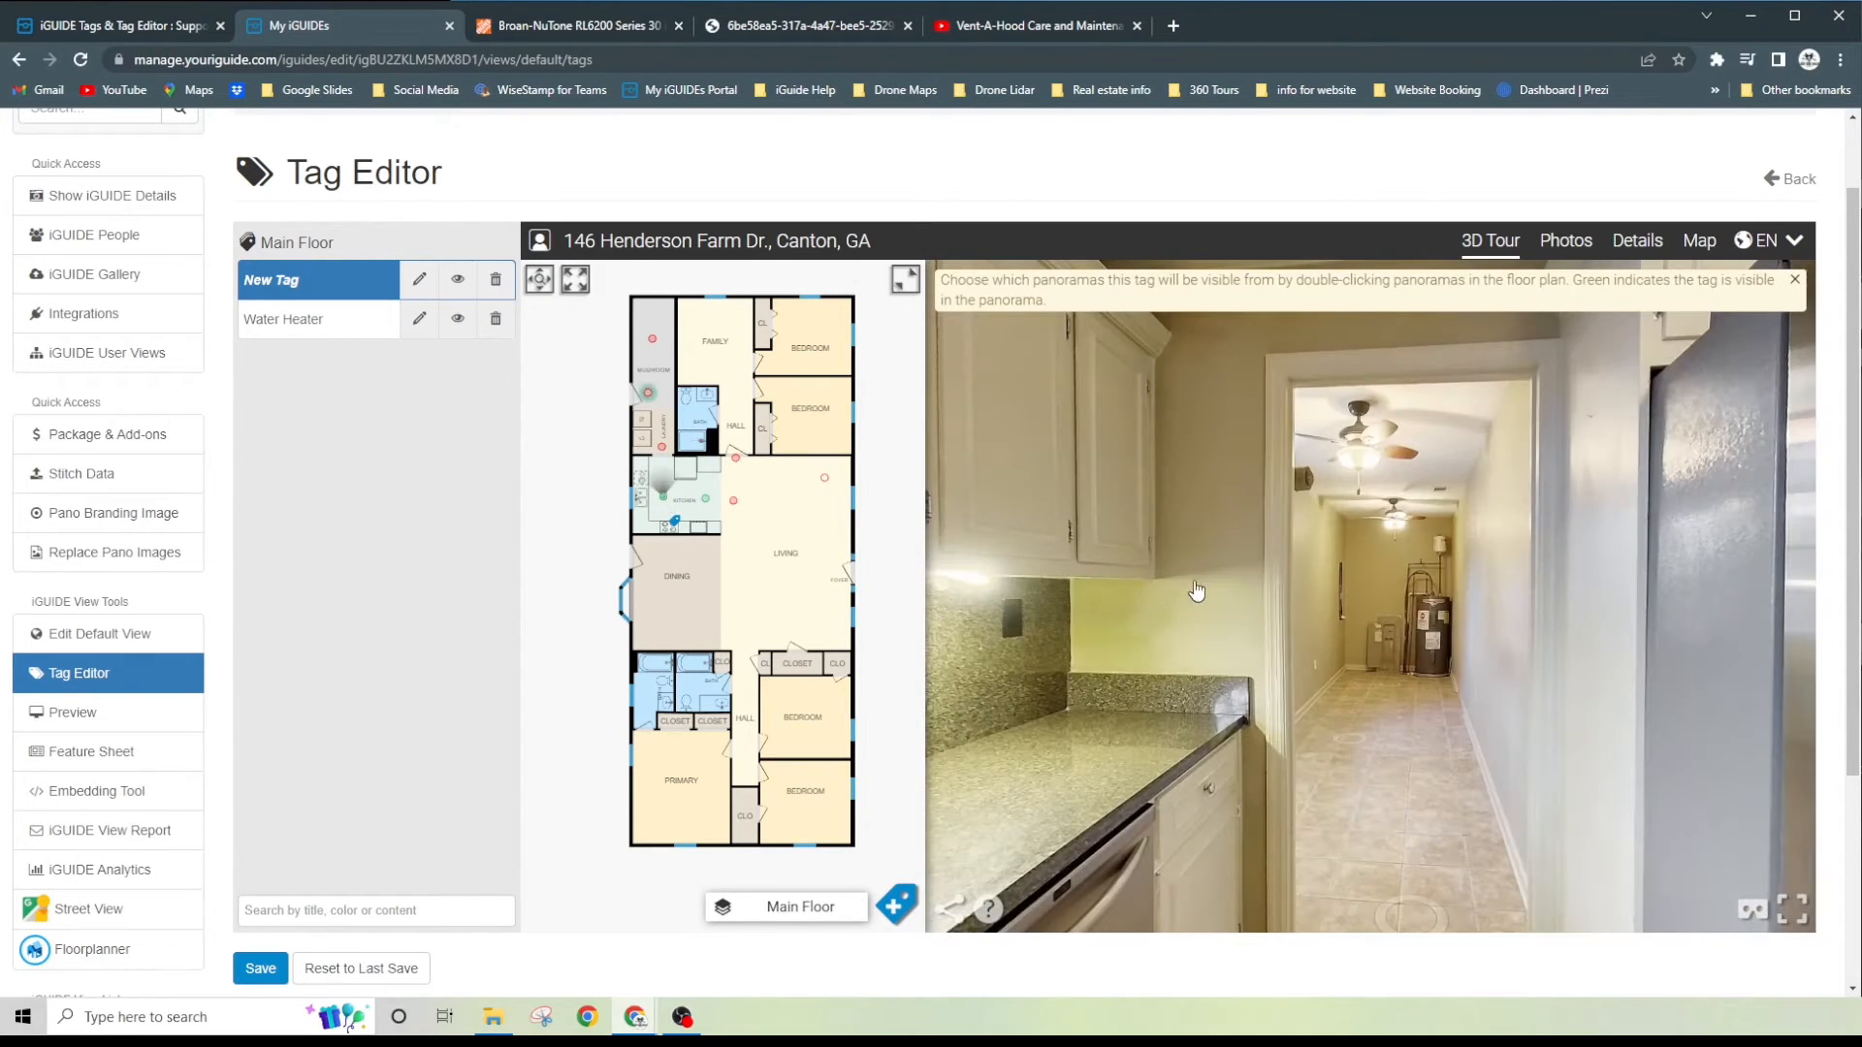
pyautogui.moveTo(1276, 600); pyautogui.dragTo(1542, 623)
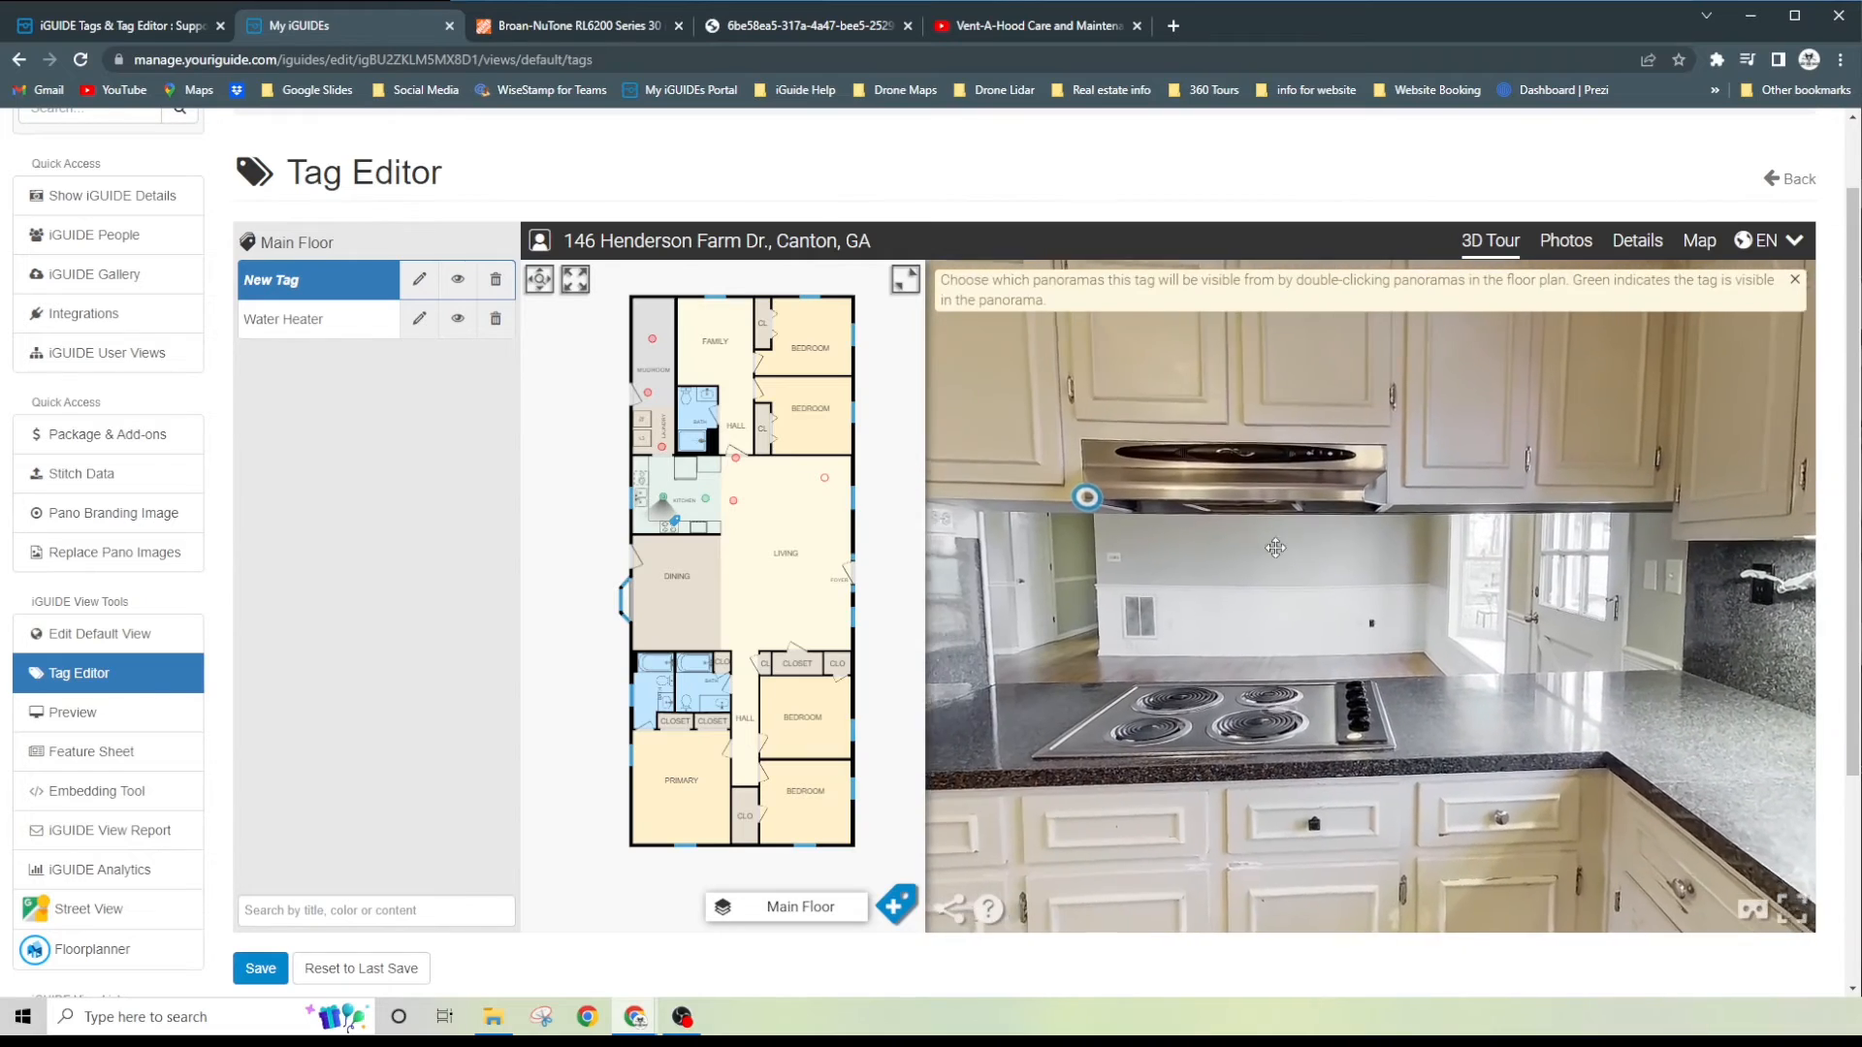
pyautogui.moveTo(1209, 517)
pyautogui.mouseDown()
pyautogui.moveTo(1376, 526)
pyautogui.moveTo(1159, 468)
pyautogui.moveTo(1258, 520)
pyautogui.mouseUp()
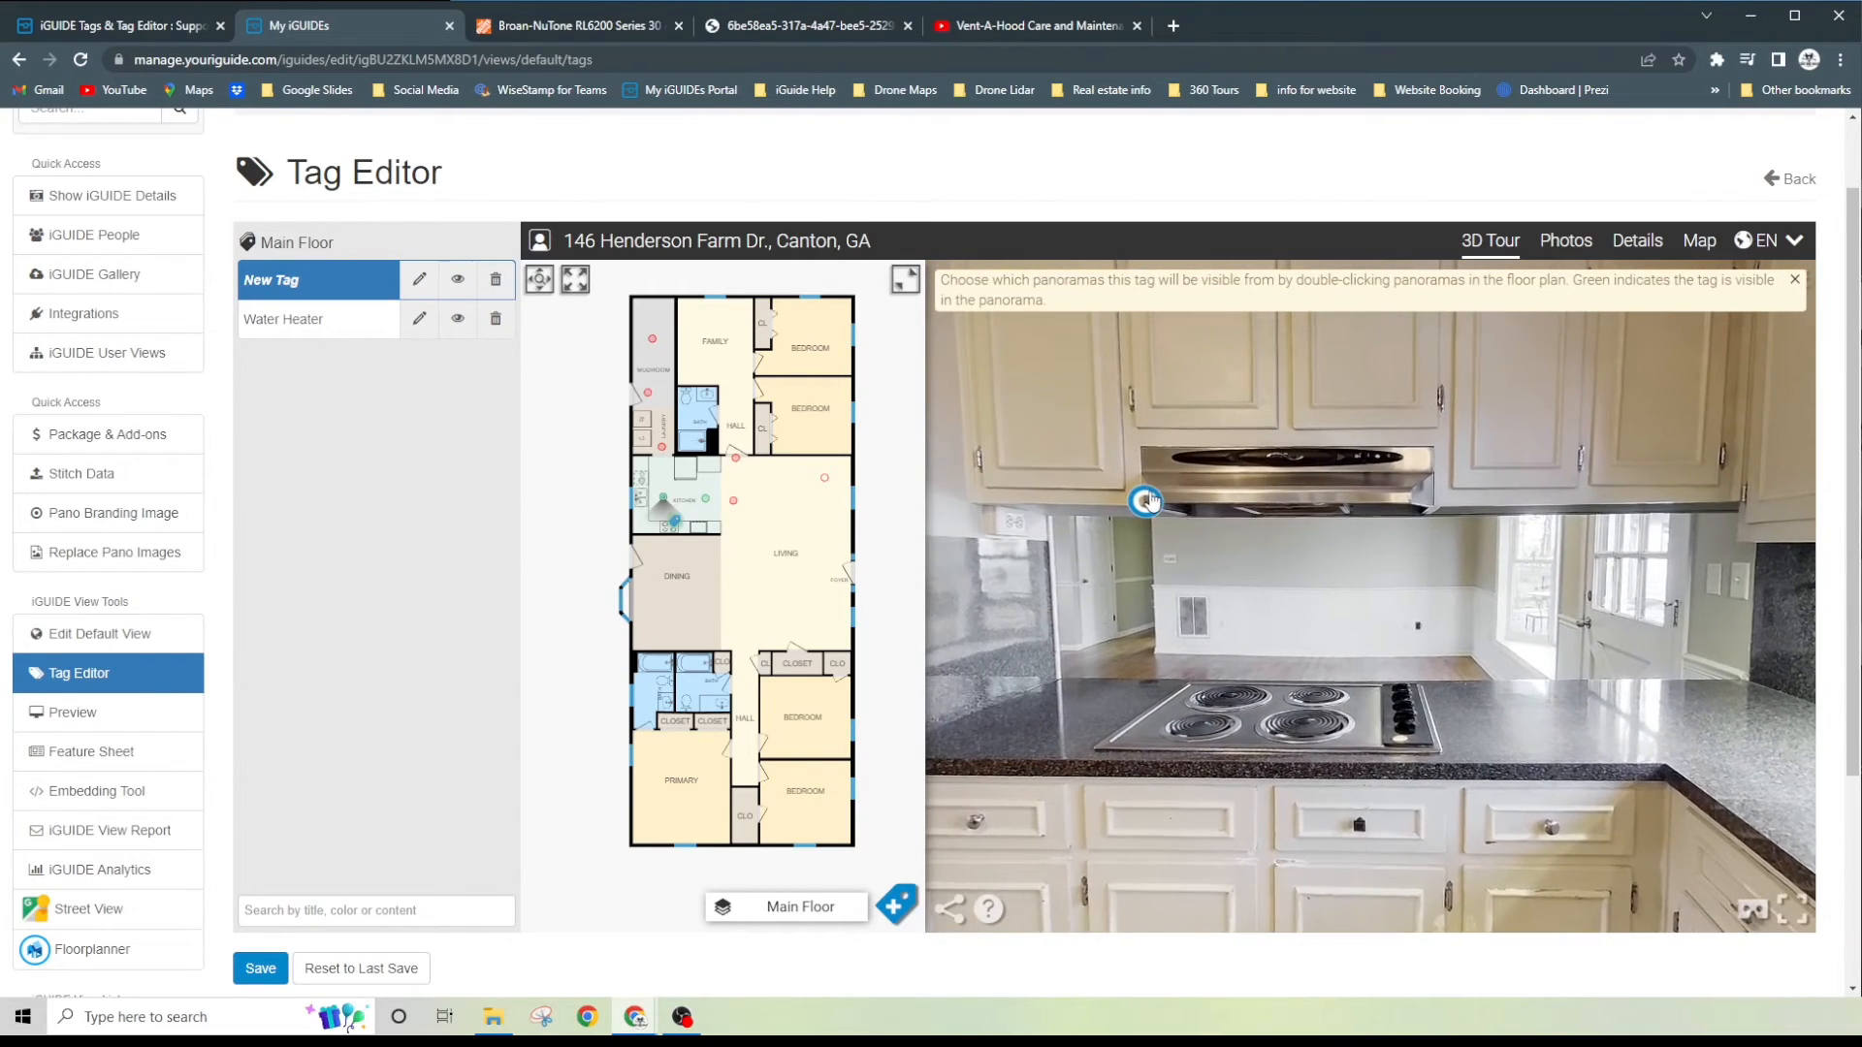
pyautogui.click(703, 500)
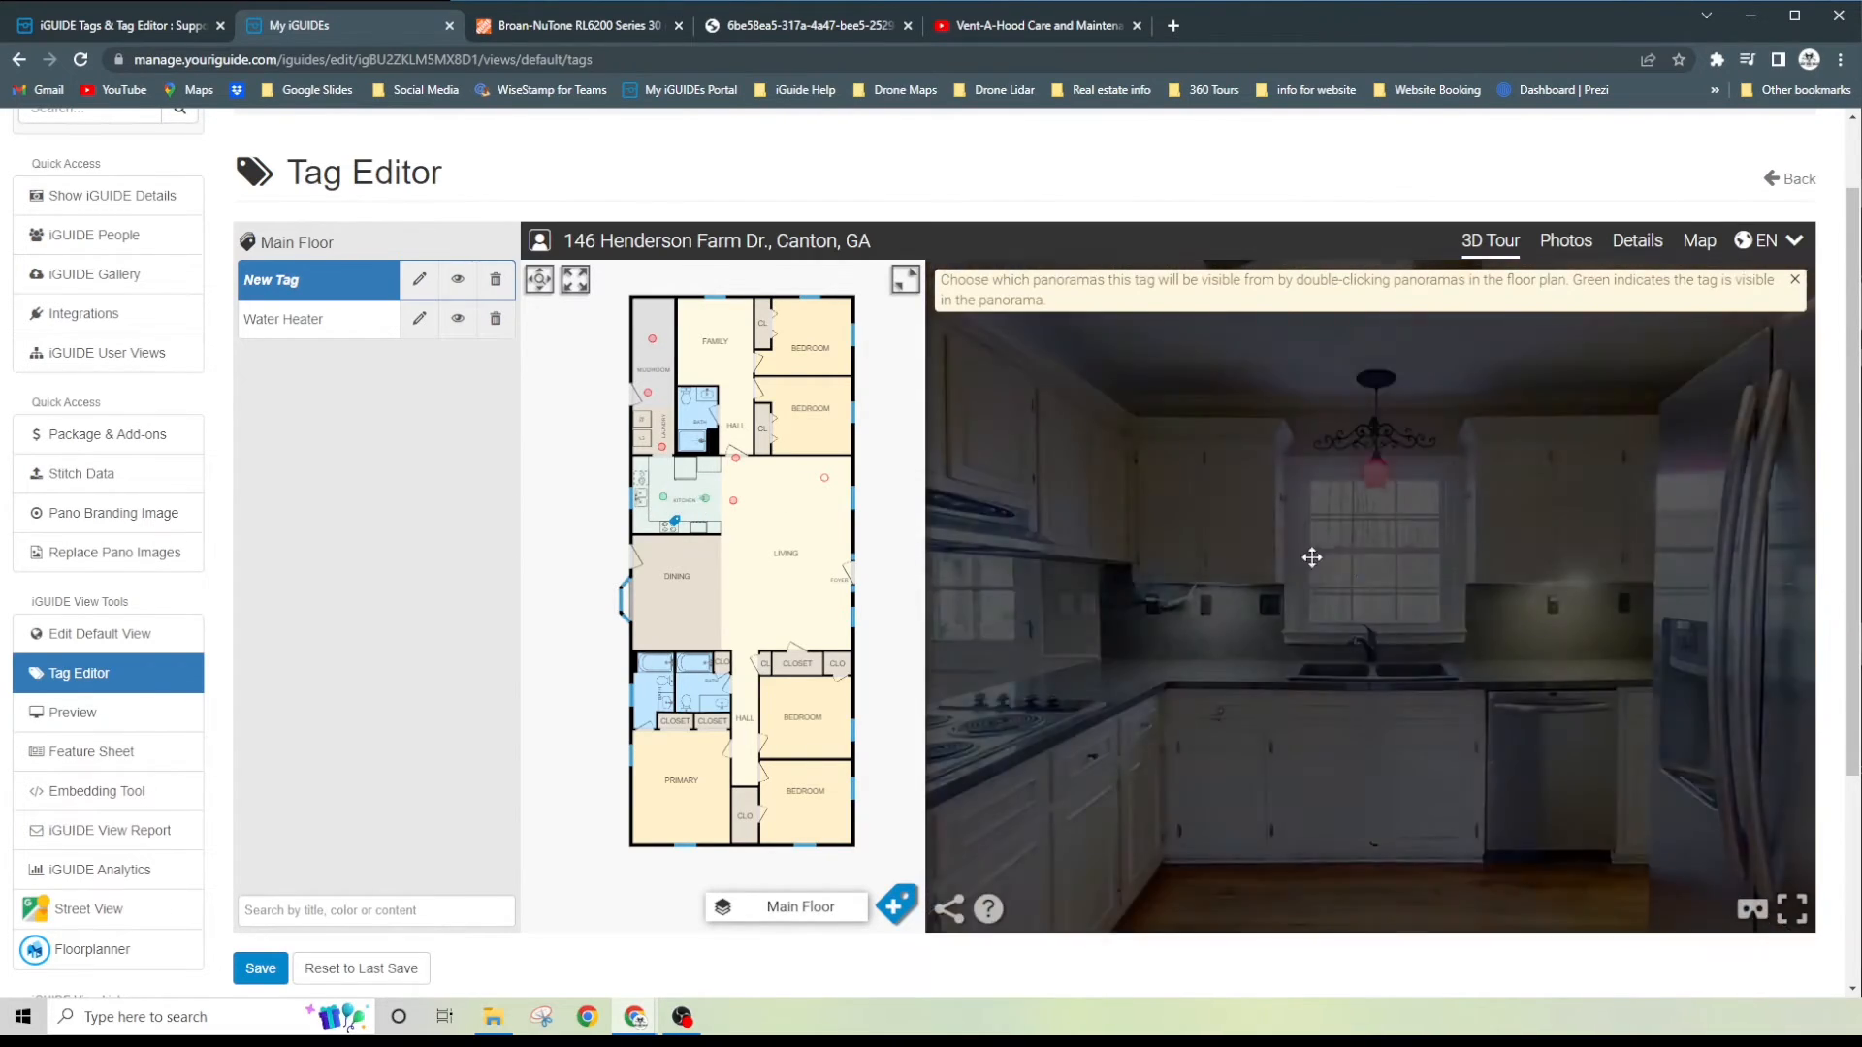
pyautogui.moveTo(1313, 553); pyautogui.dragTo(1425, 600)
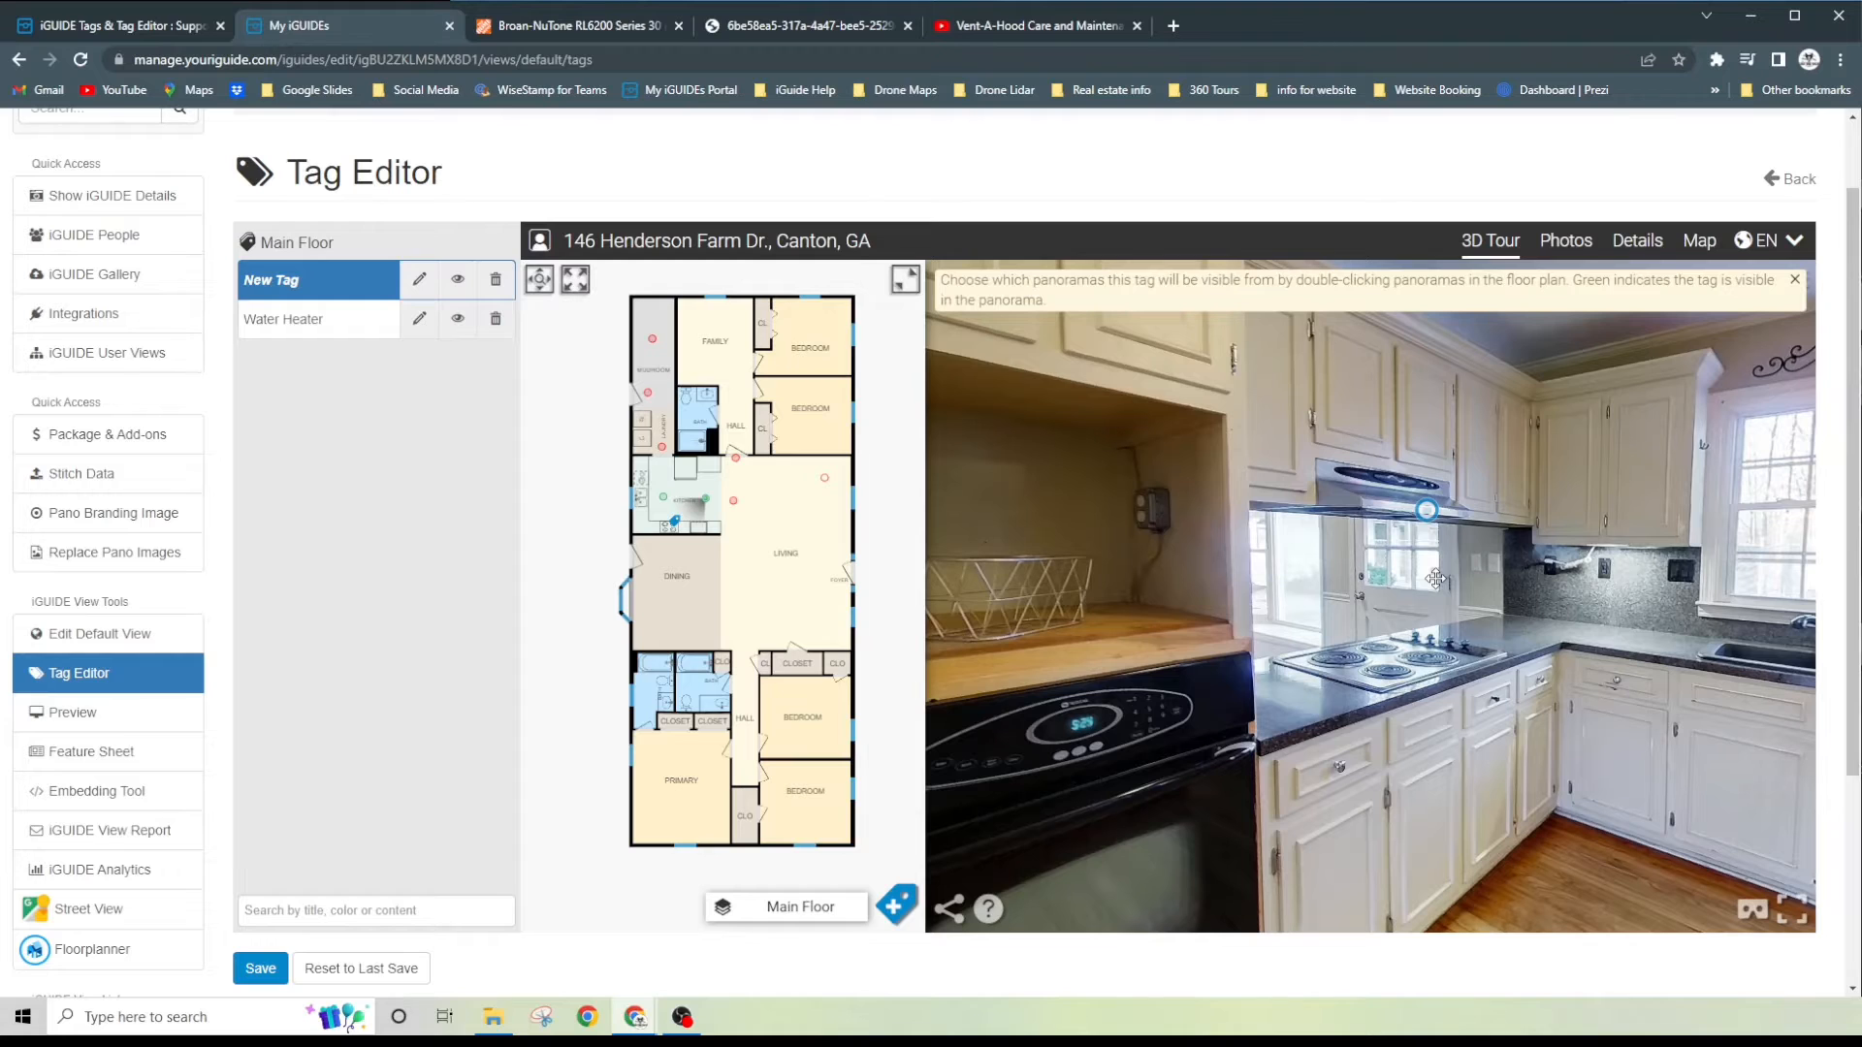
pyautogui.moveTo(1437, 579); pyautogui.dragTo(1314, 575)
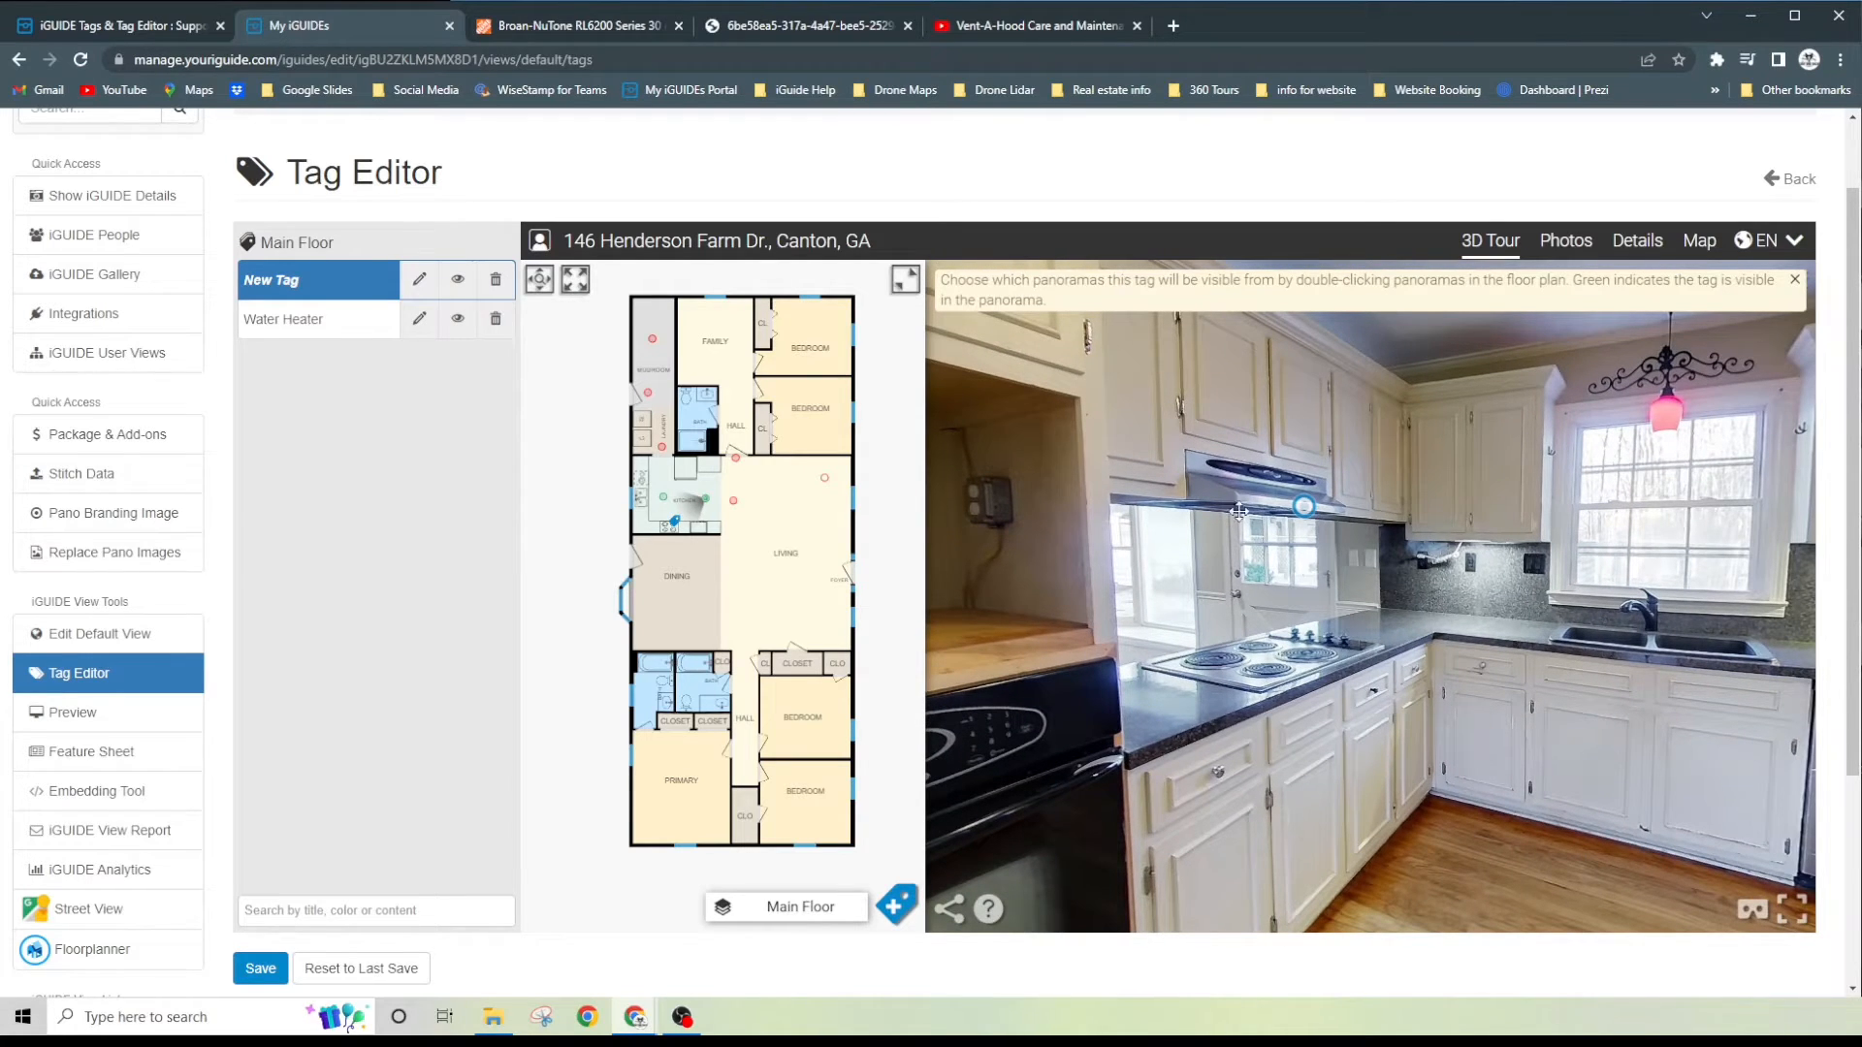
pyautogui.moveTo(1435, 604); pyautogui.dragTo(1357, 588)
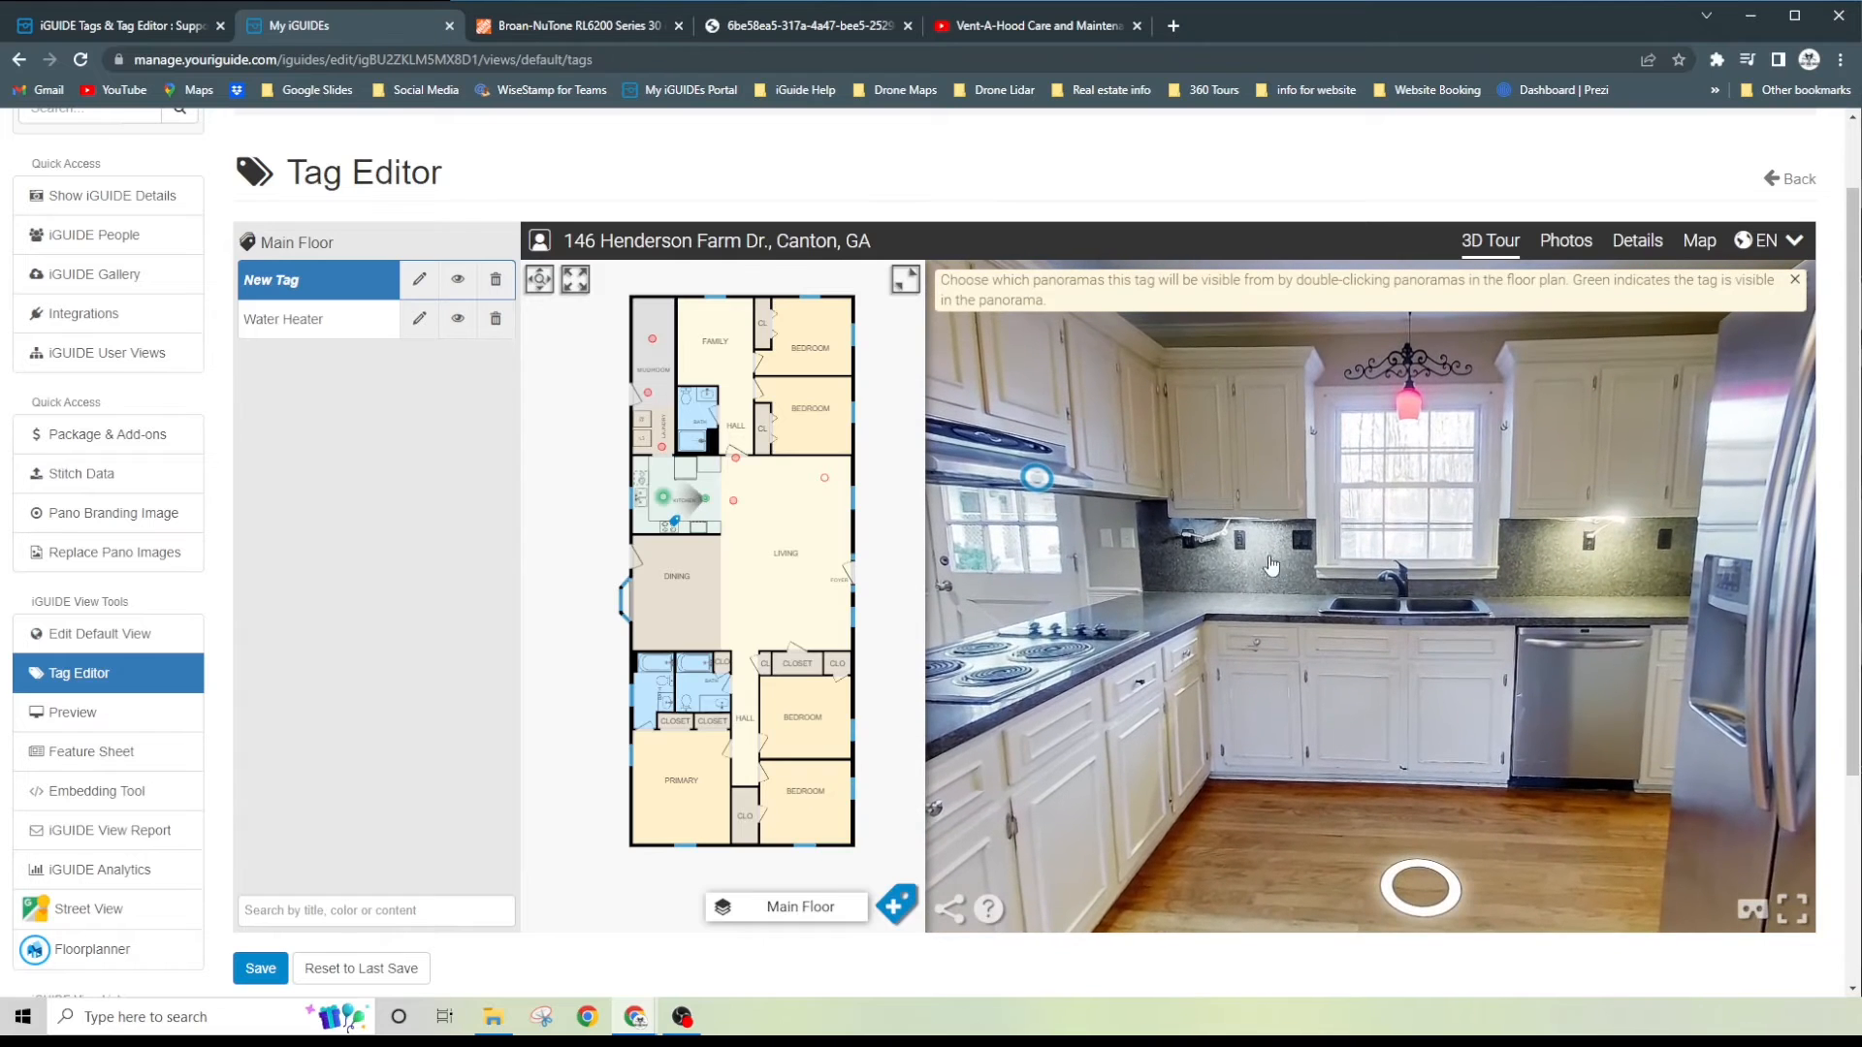
pyautogui.moveTo(1231, 545); pyautogui.dragTo(1367, 487)
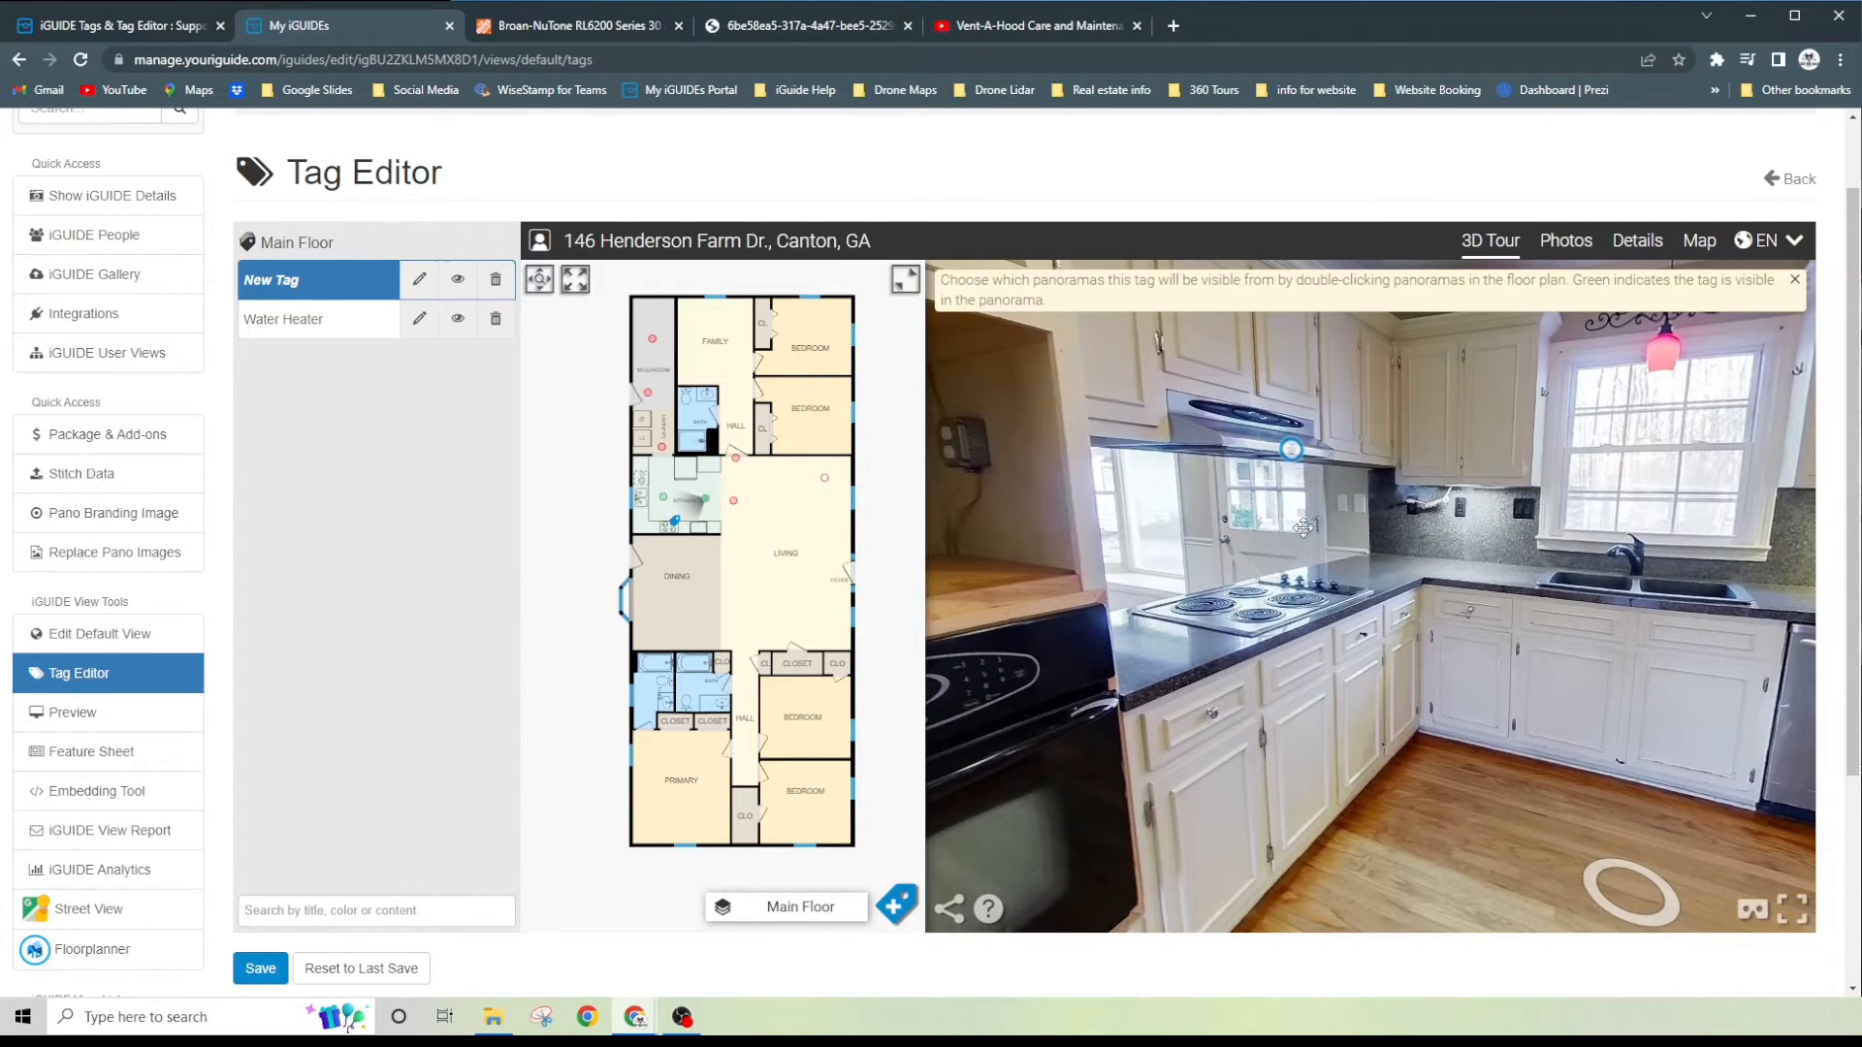
pyautogui.click(1614, 879)
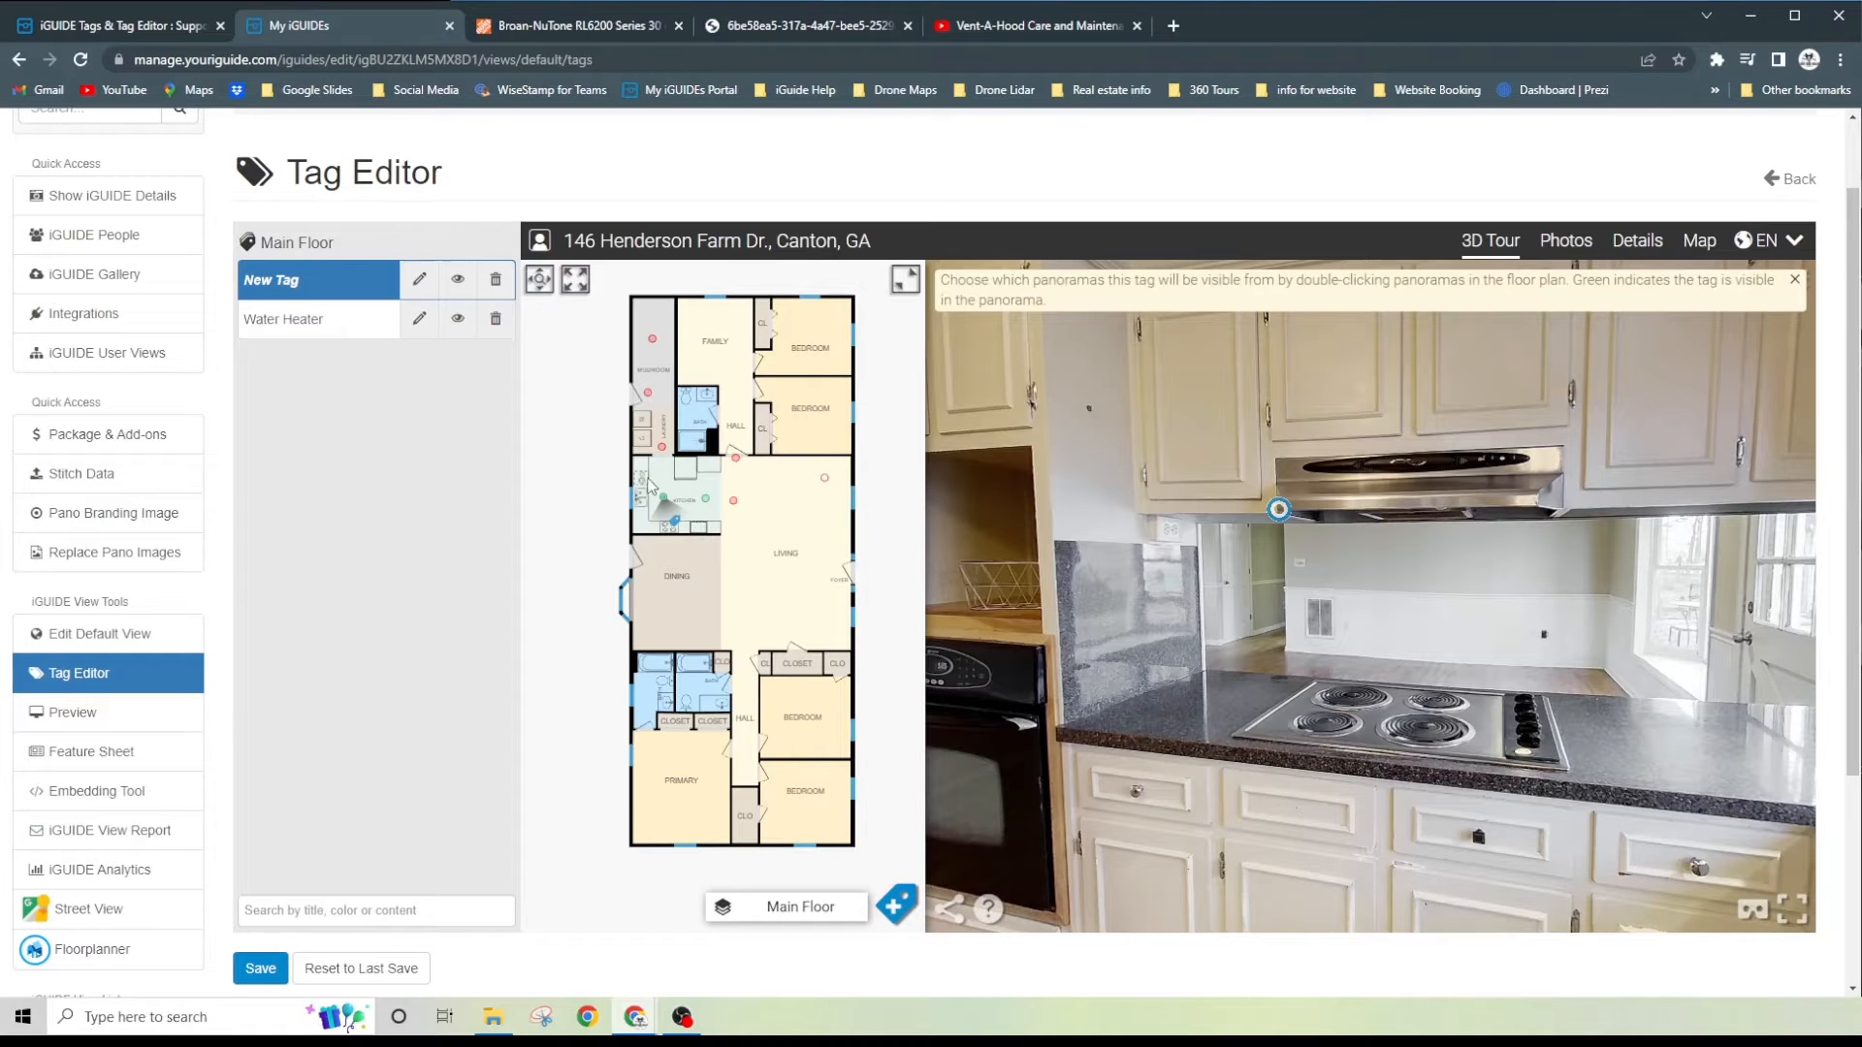
pyautogui.click(707, 501)
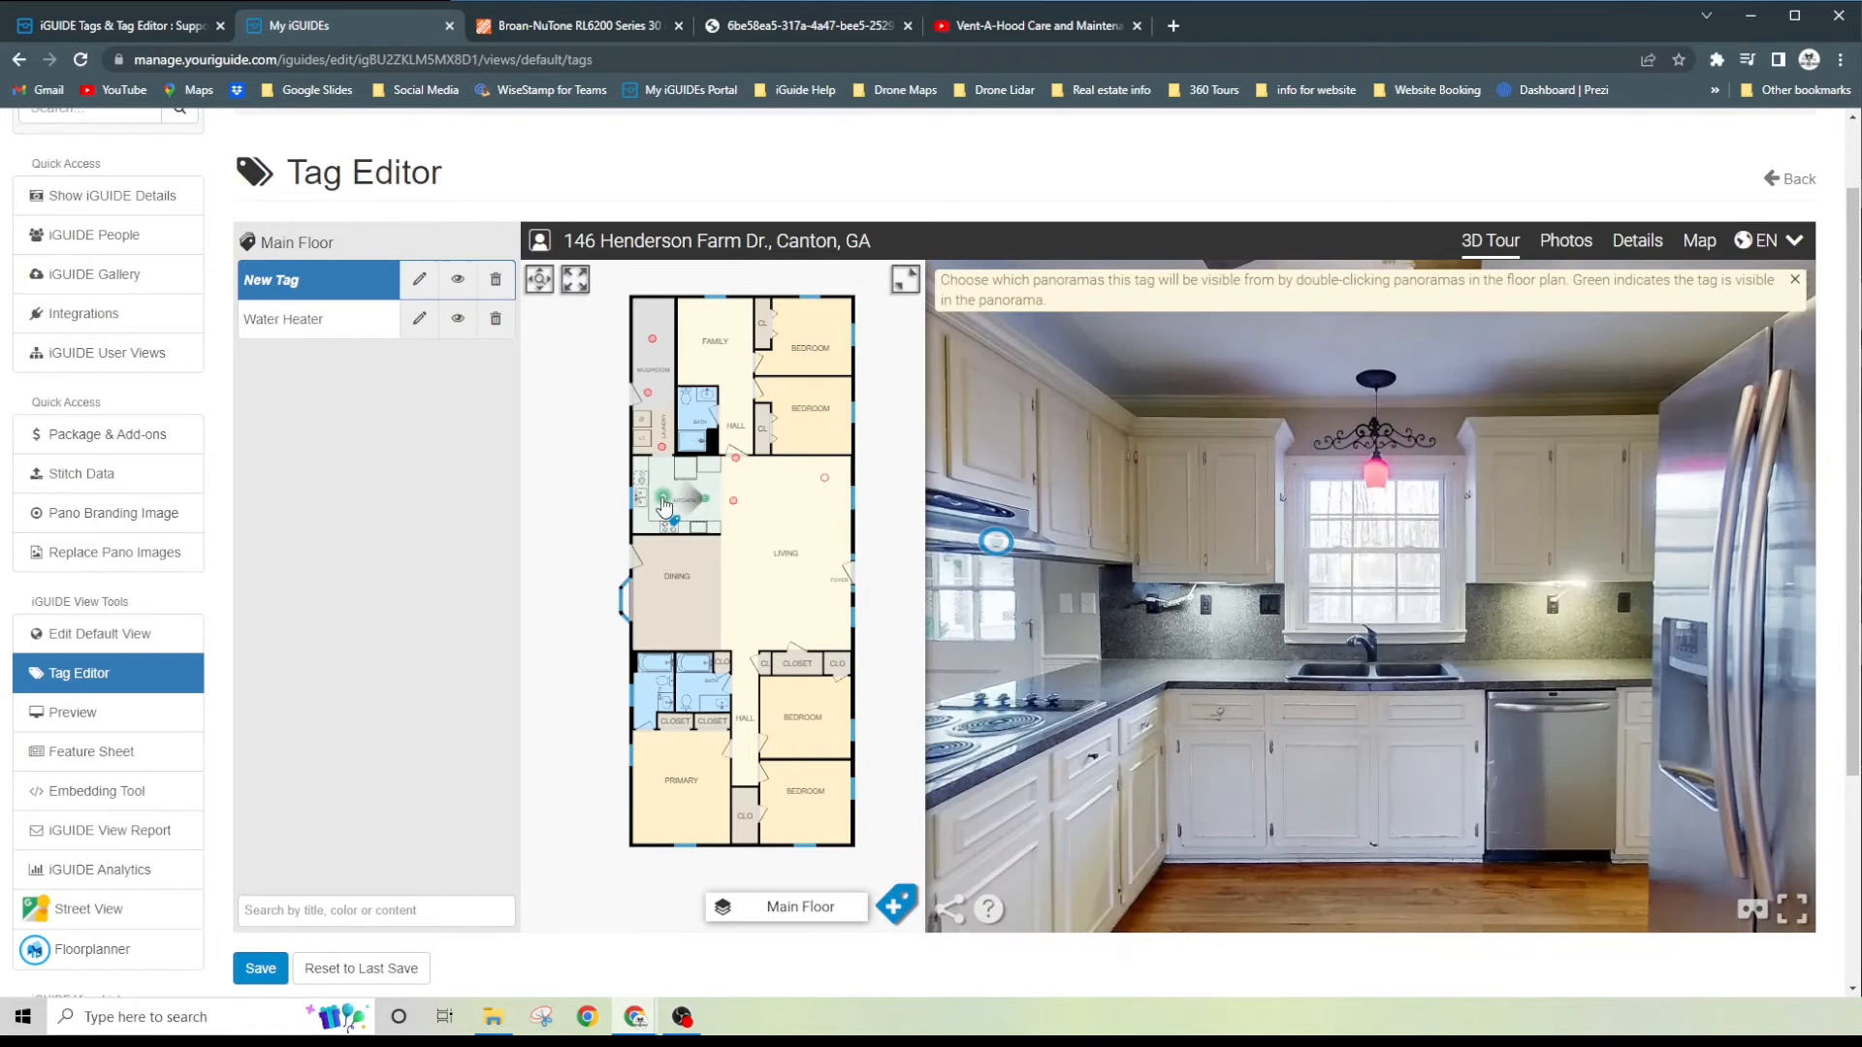
pyautogui.click(663, 497)
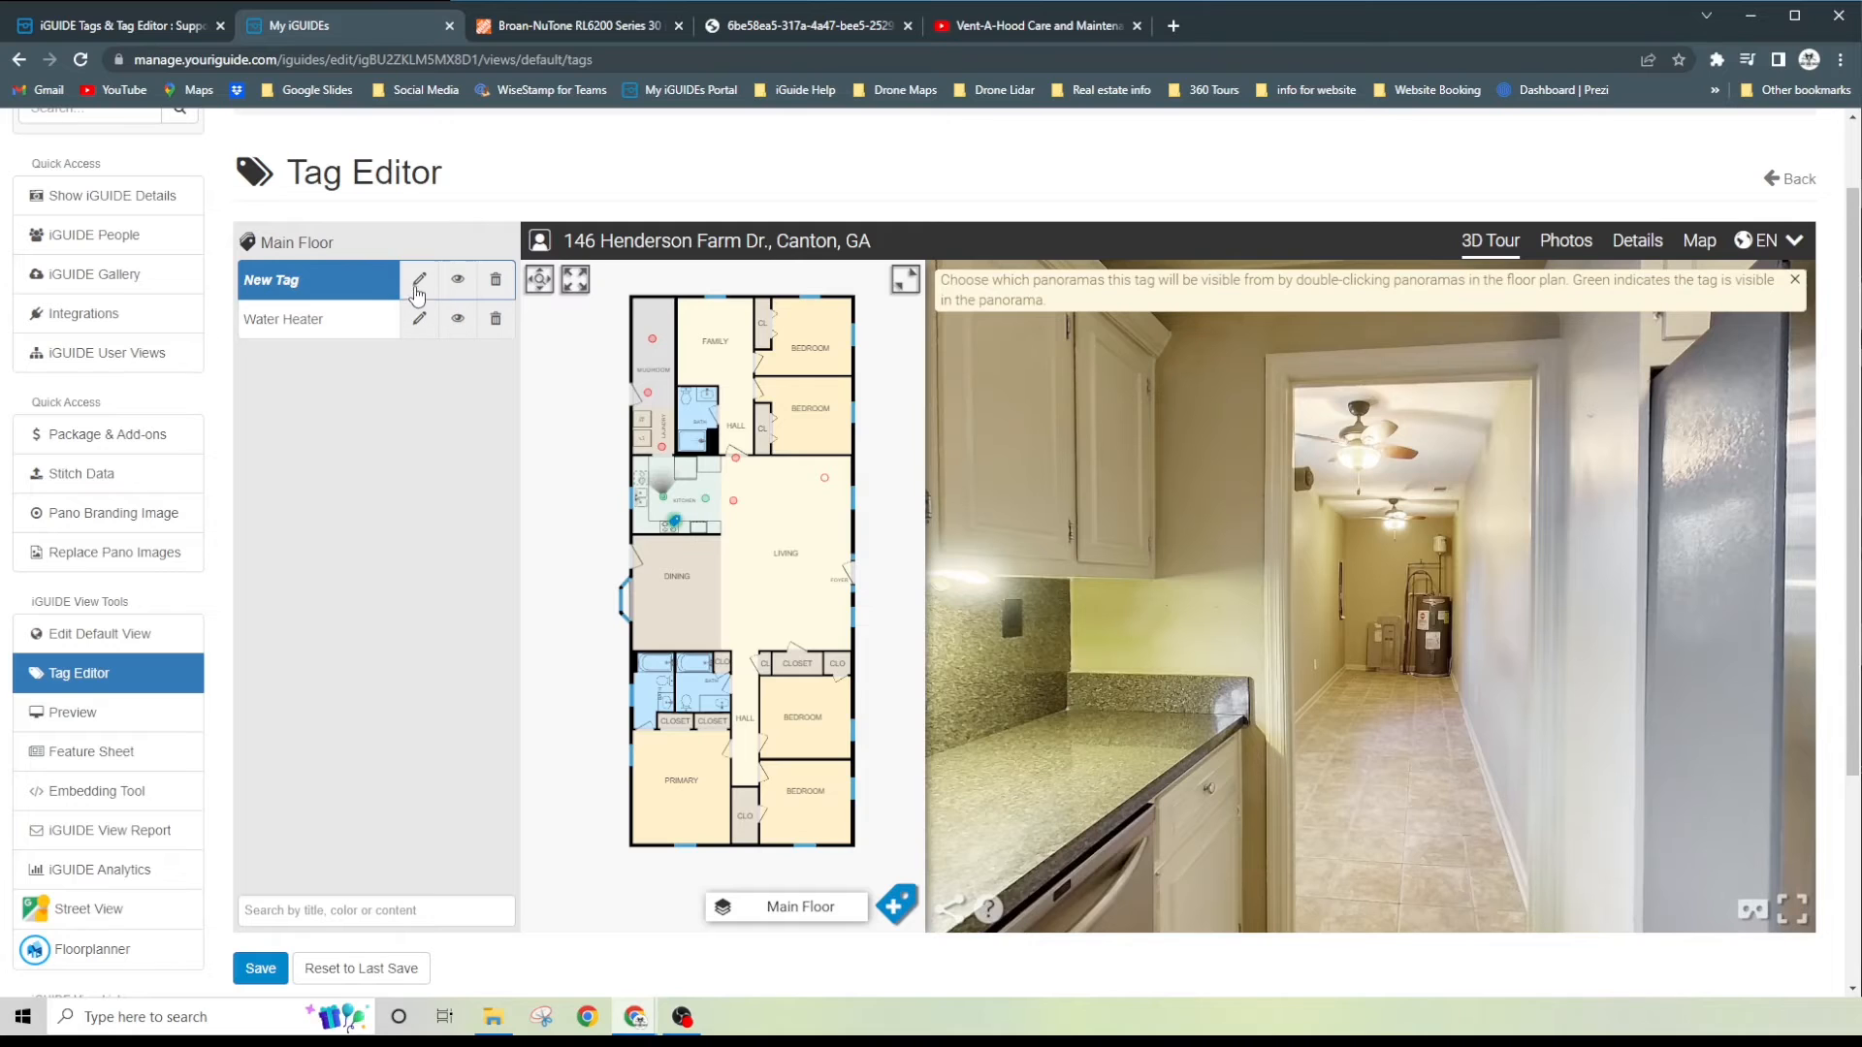
# - Open the new tag for editing and title it "Range Hood Vent"
pyautogui.click(419, 281)
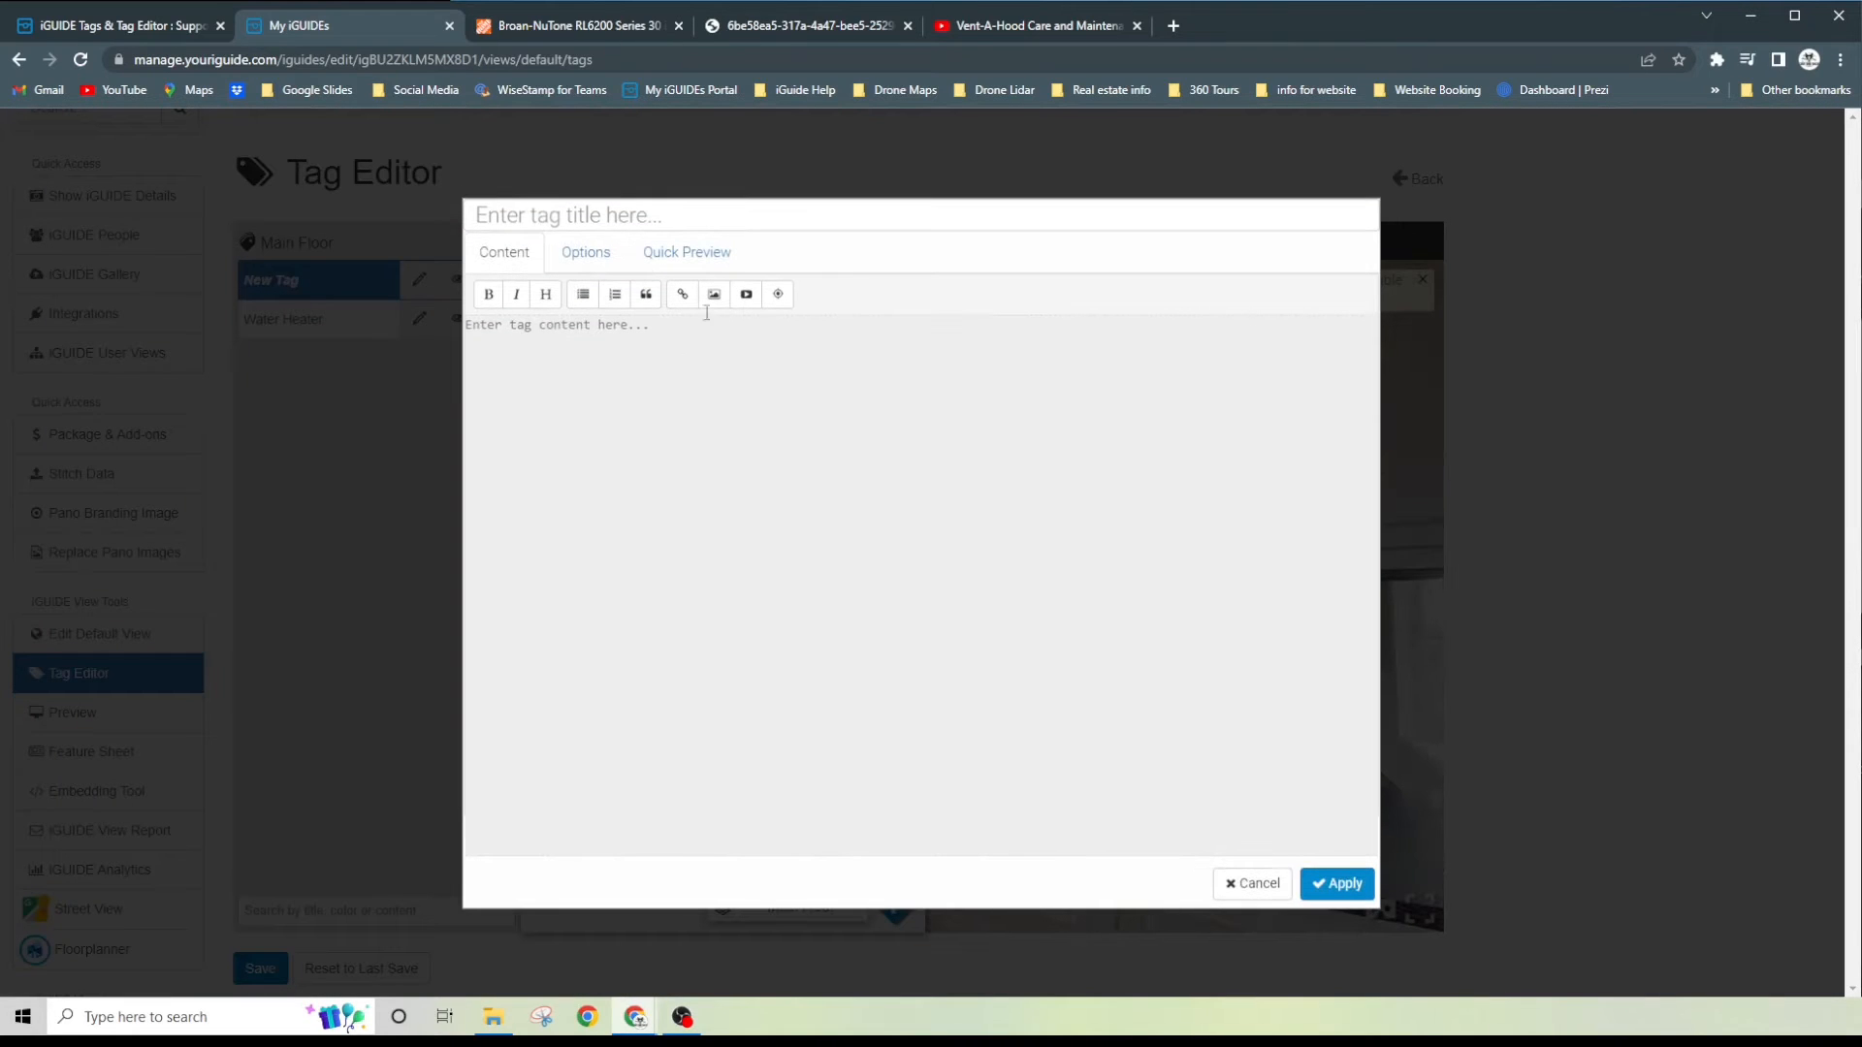
pyautogui.click(617, 215)
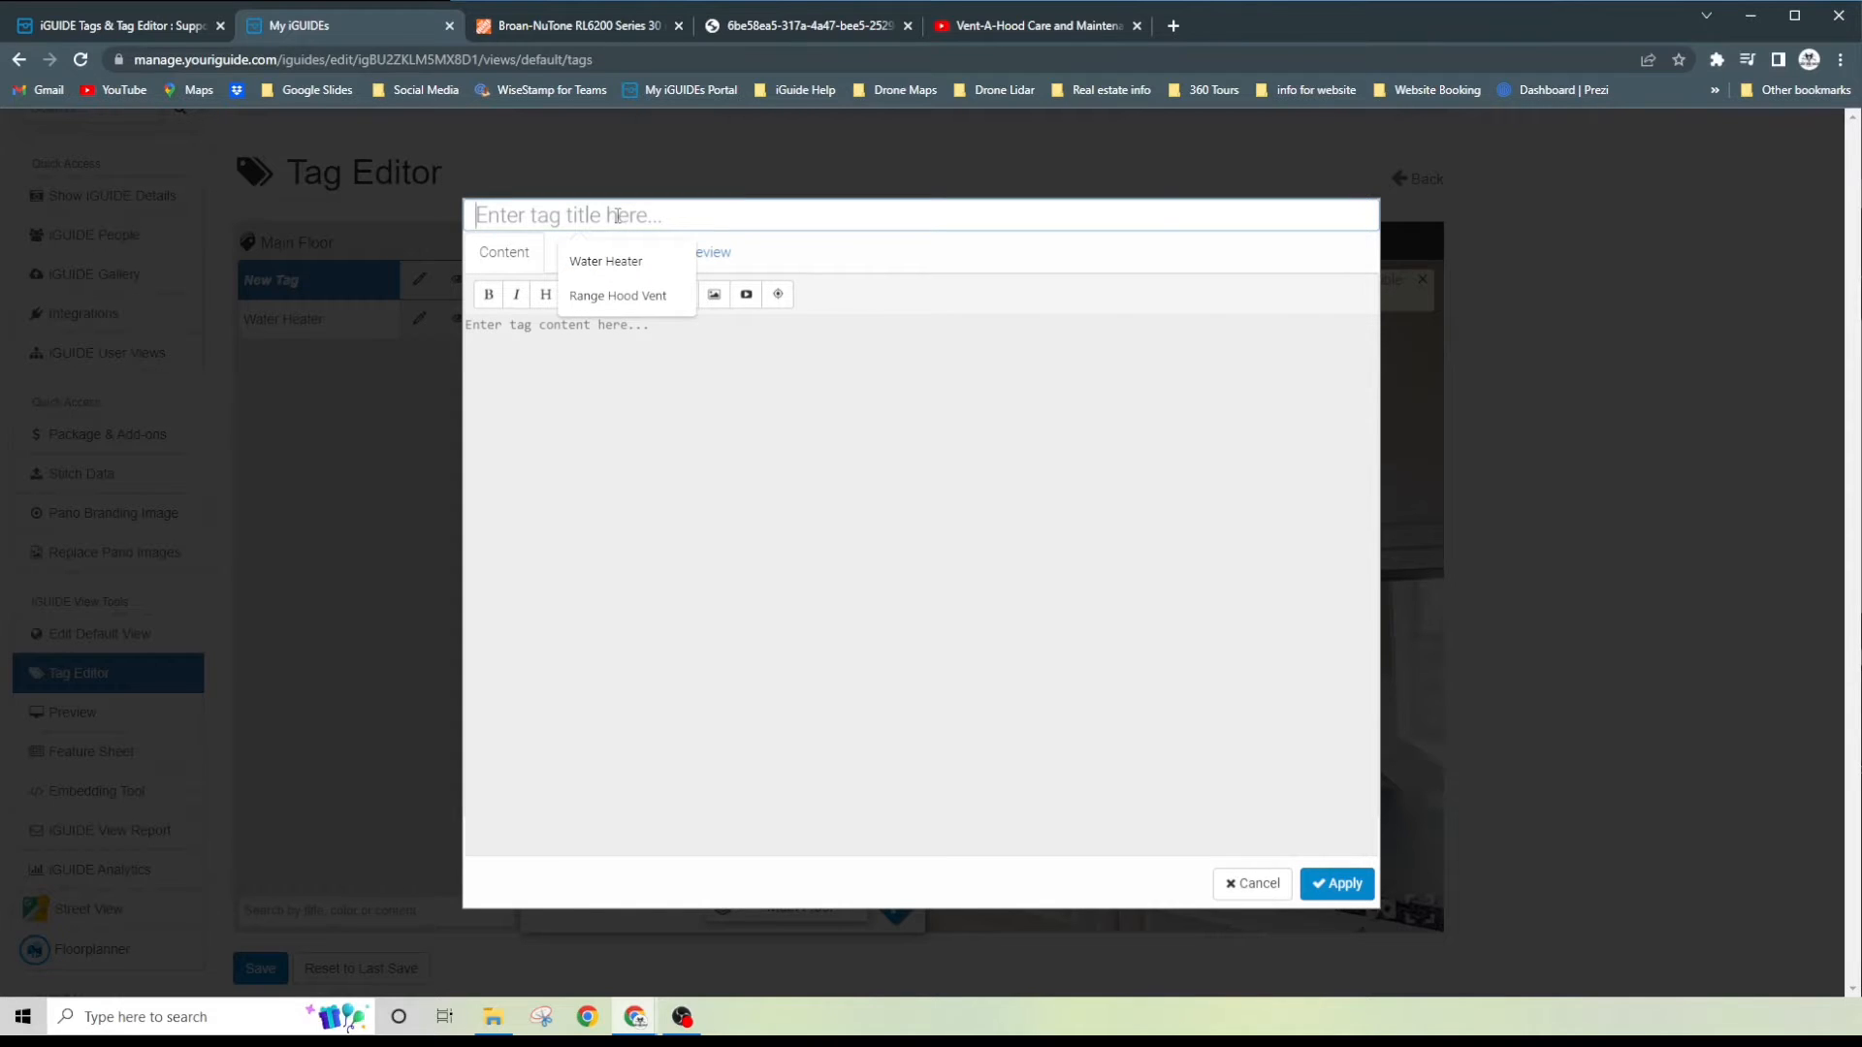
pyautogui.write('Range ')
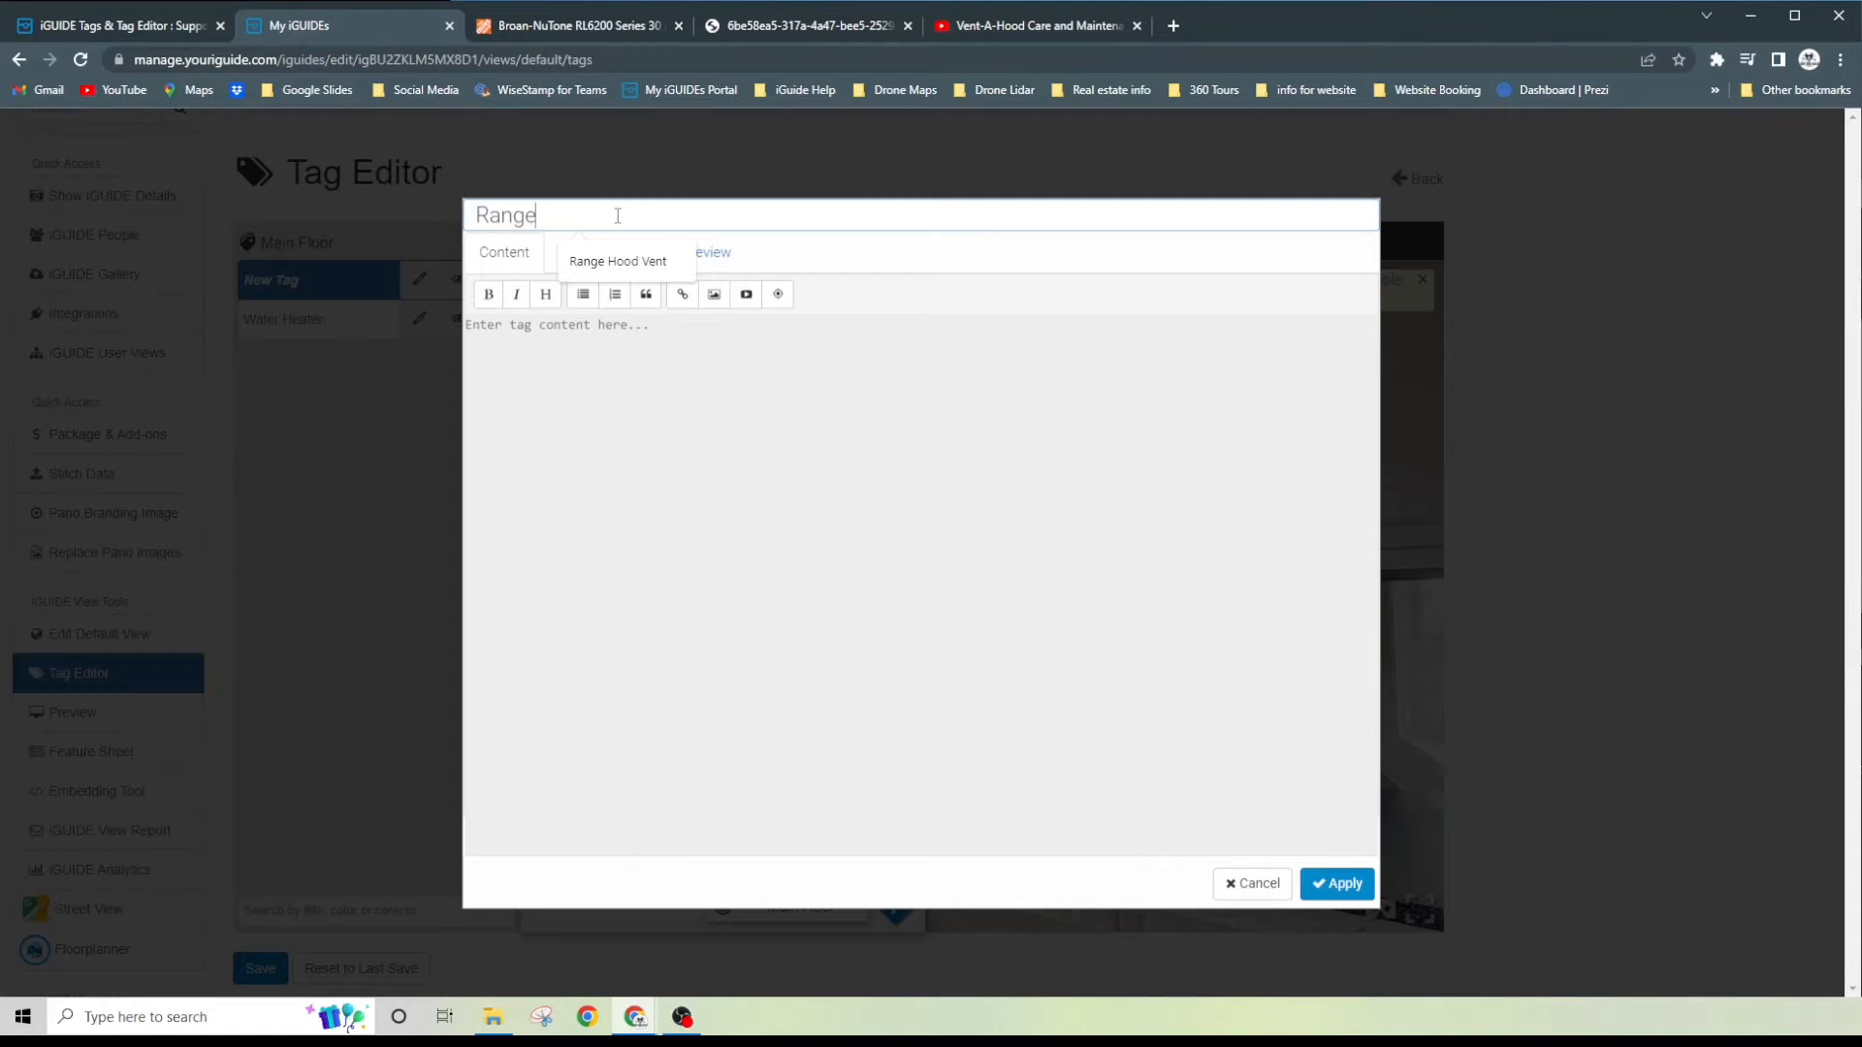
pyautogui.write('Hood')
pyautogui.press('Down')
pyautogui.press('Return')
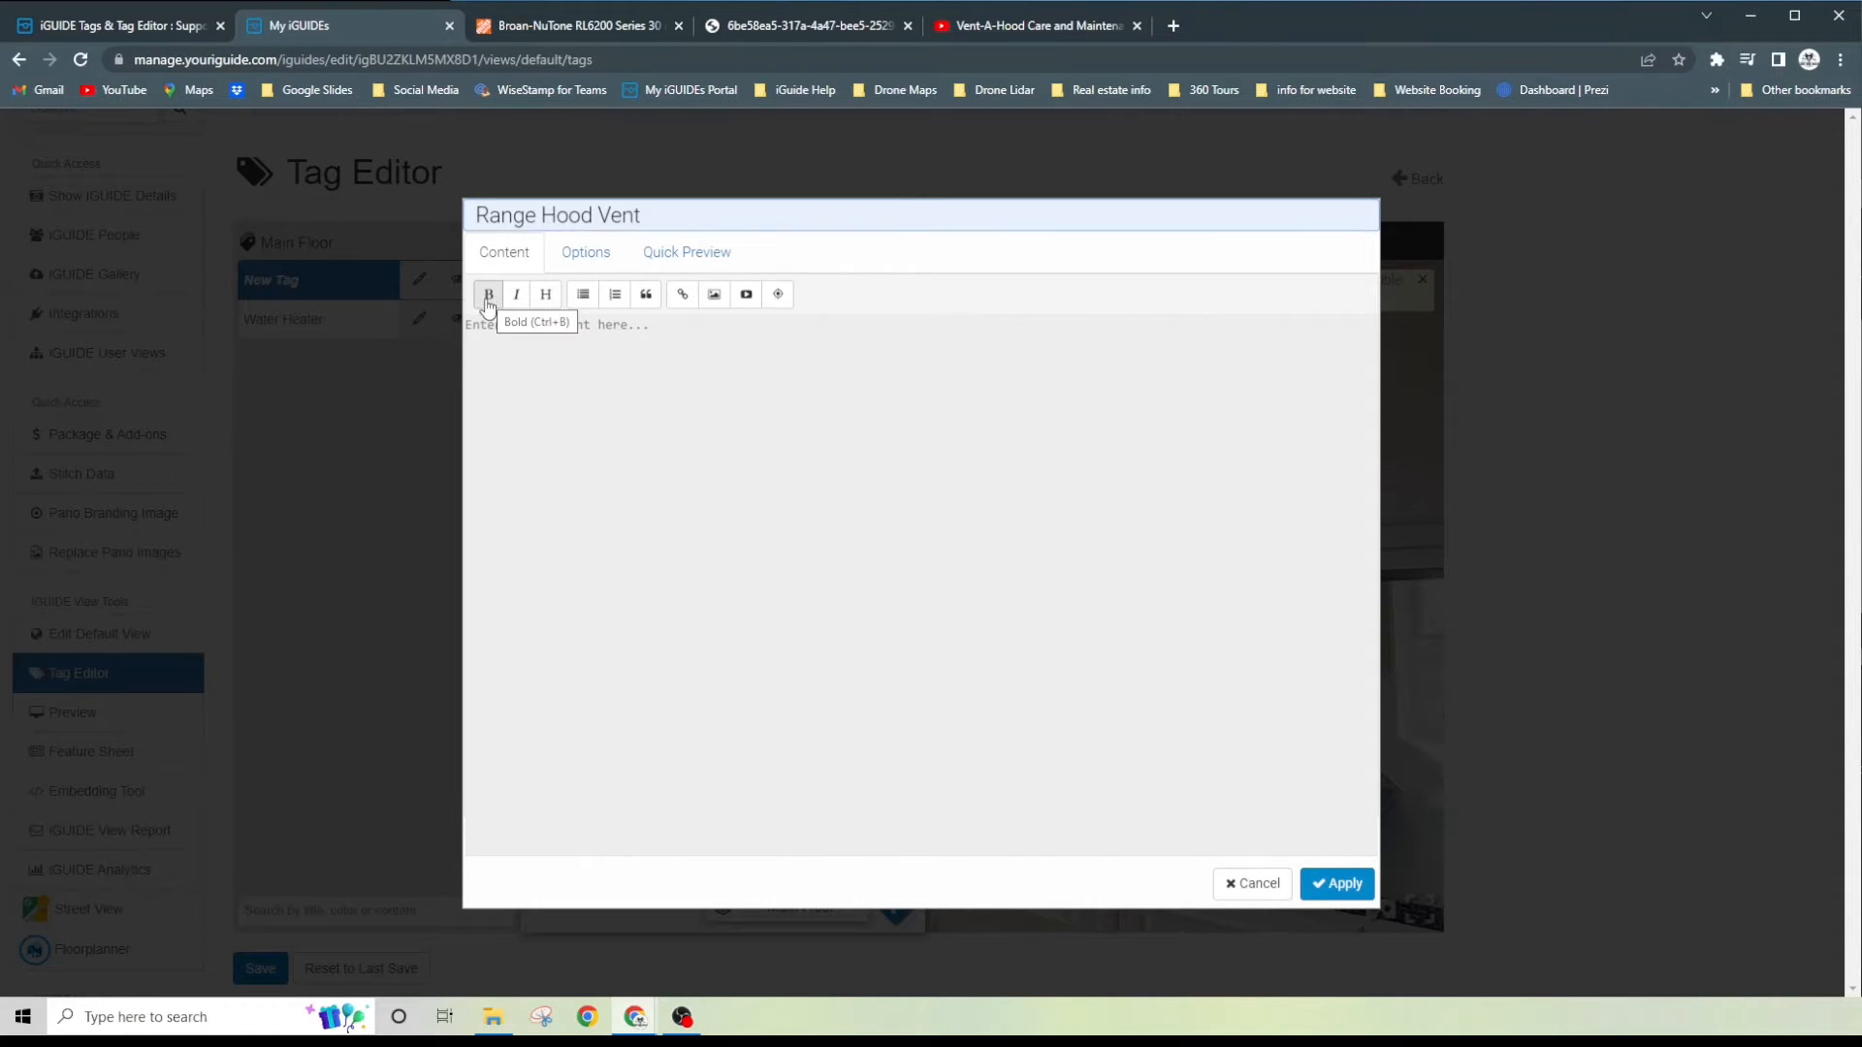
# - Add the heading "Hood Vent" to the tag content and start a new line below it
pyautogui.click(545, 294)
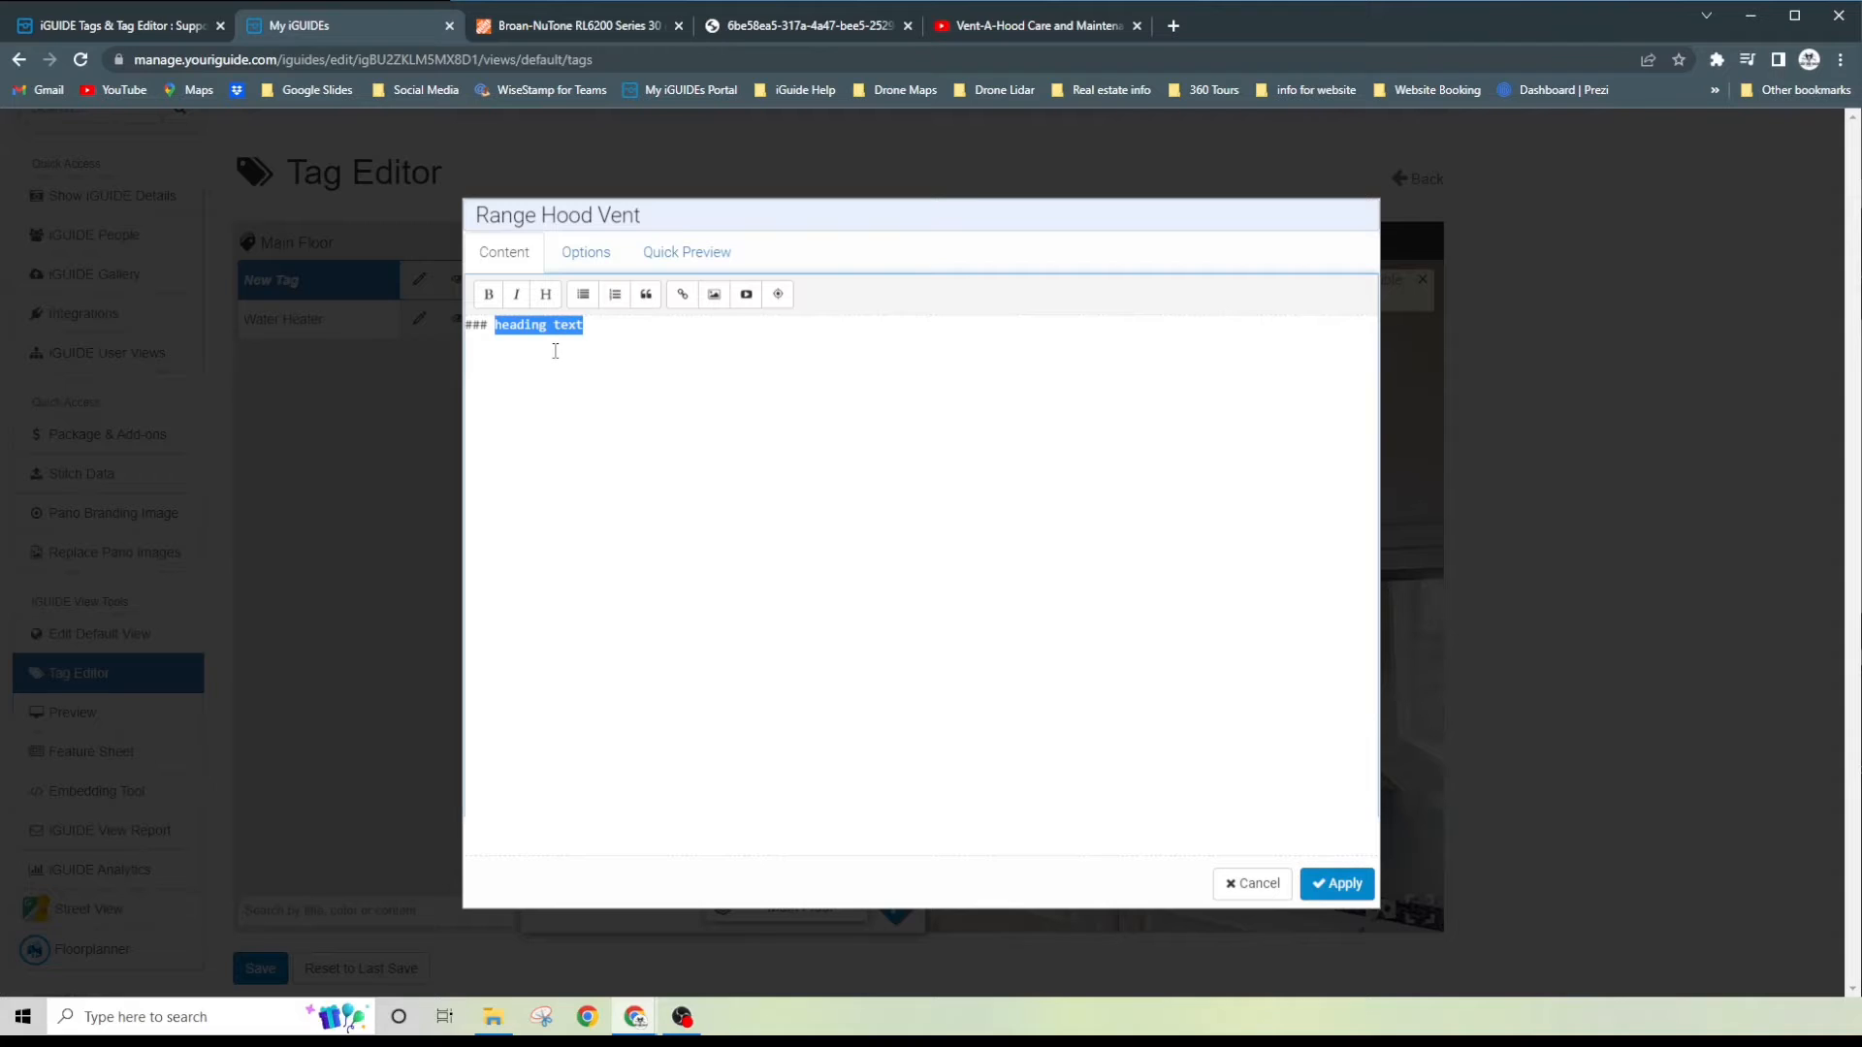
pyautogui.write('Hood Vent')
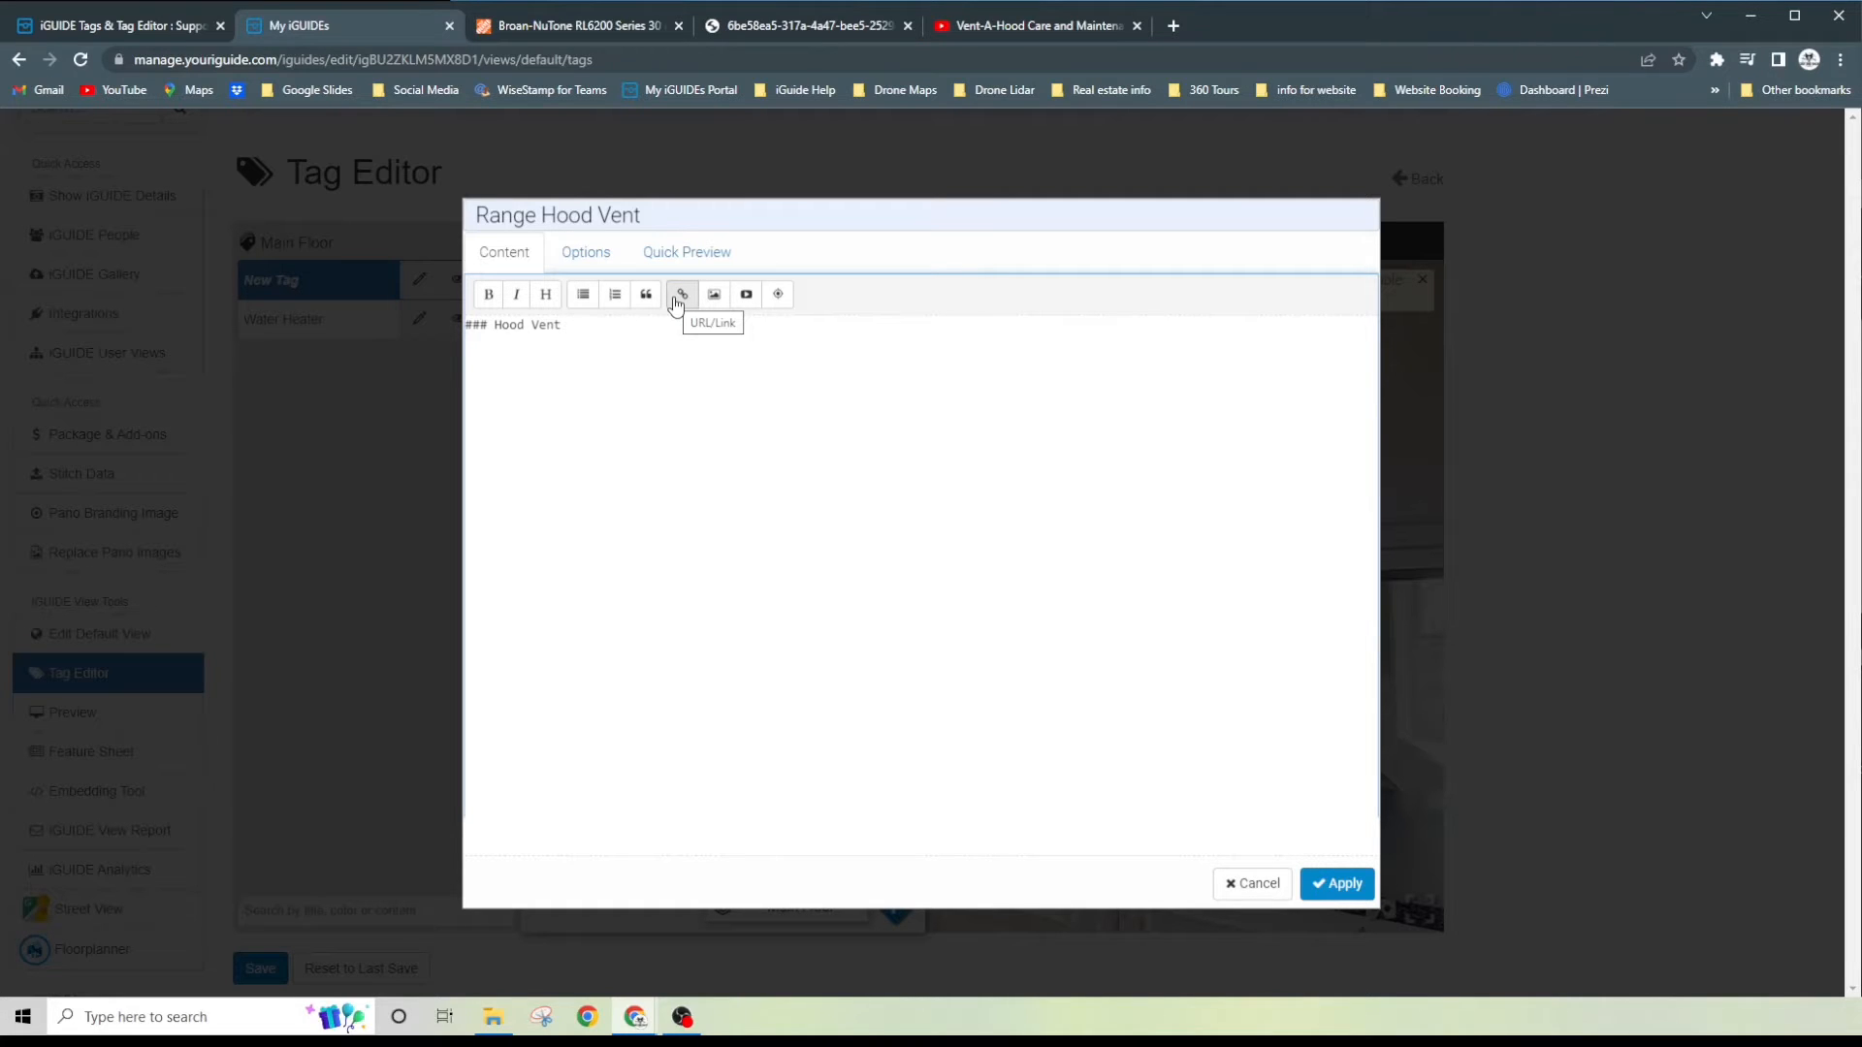
pyautogui.press('Return')
# - Switch to the Home Depot page for the Broan-NuTone RL6200 range hood and copy its web address
pyautogui.click(579, 32)
pyautogui.scroll(10, 609, 358)
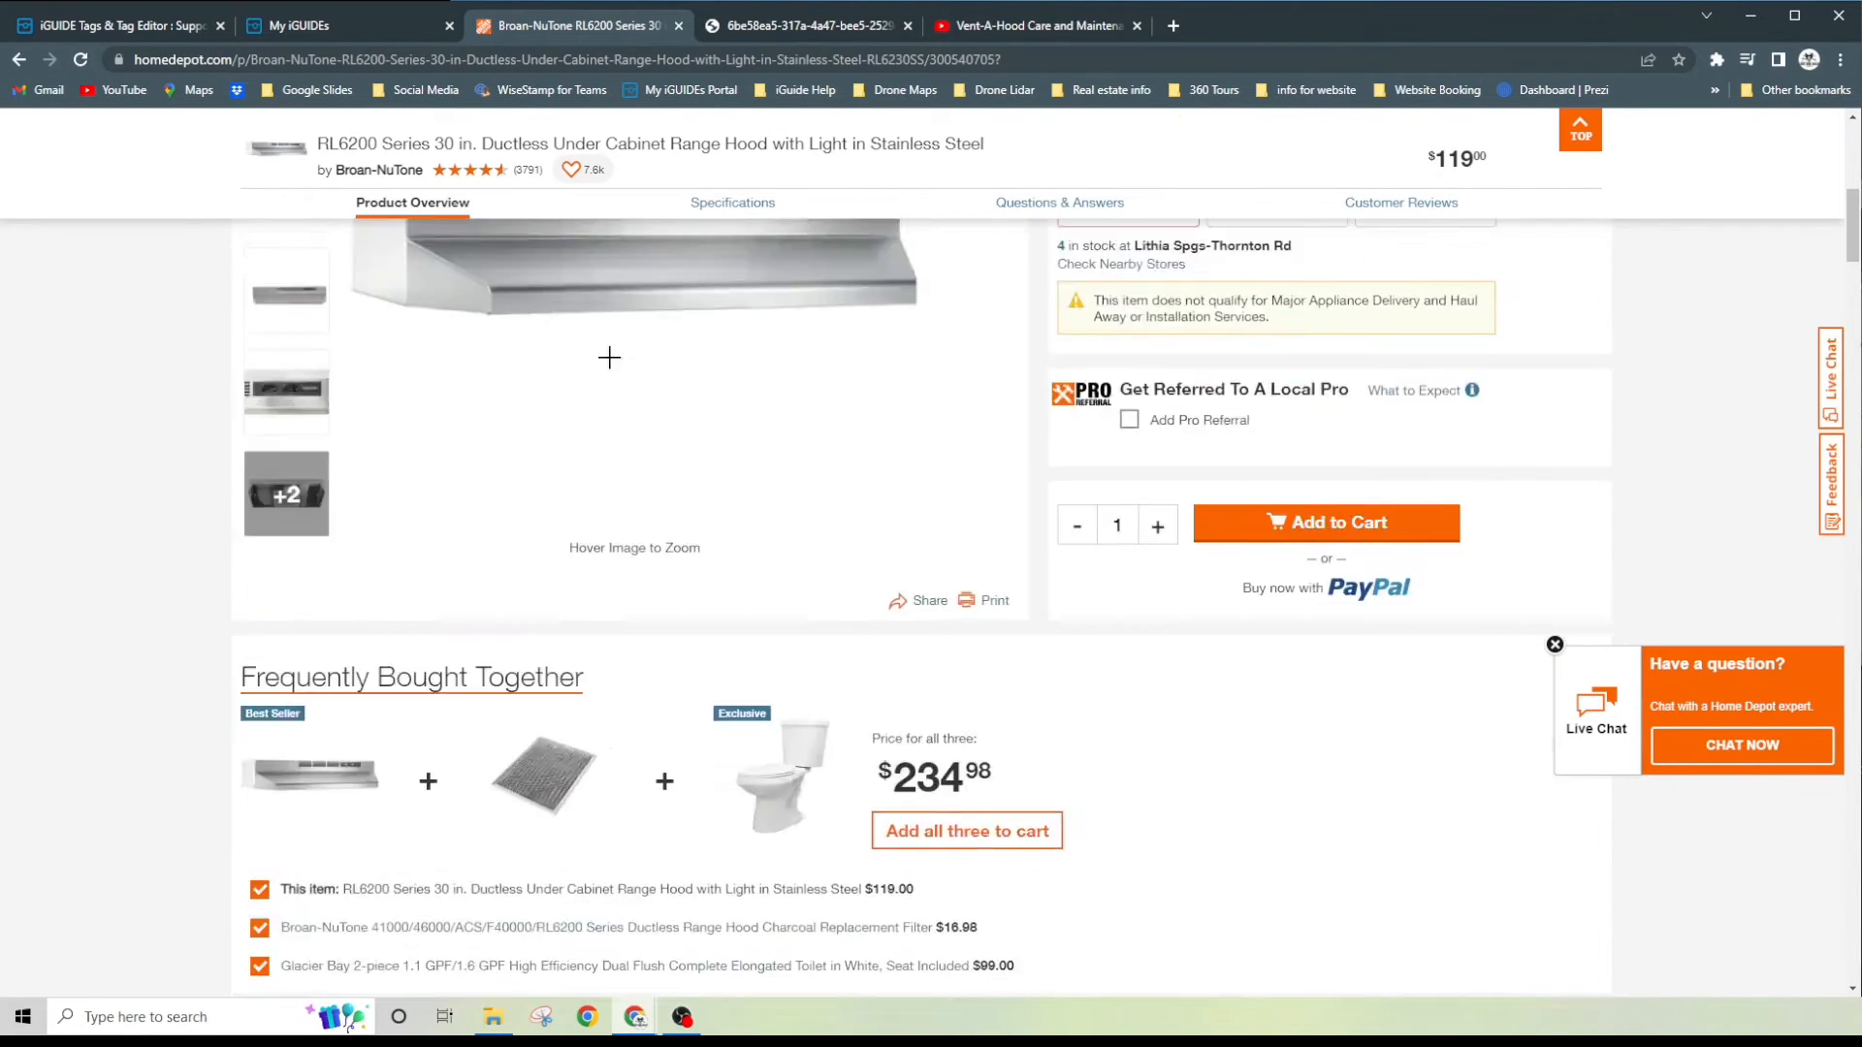
pyautogui.scroll(5, 609, 357)
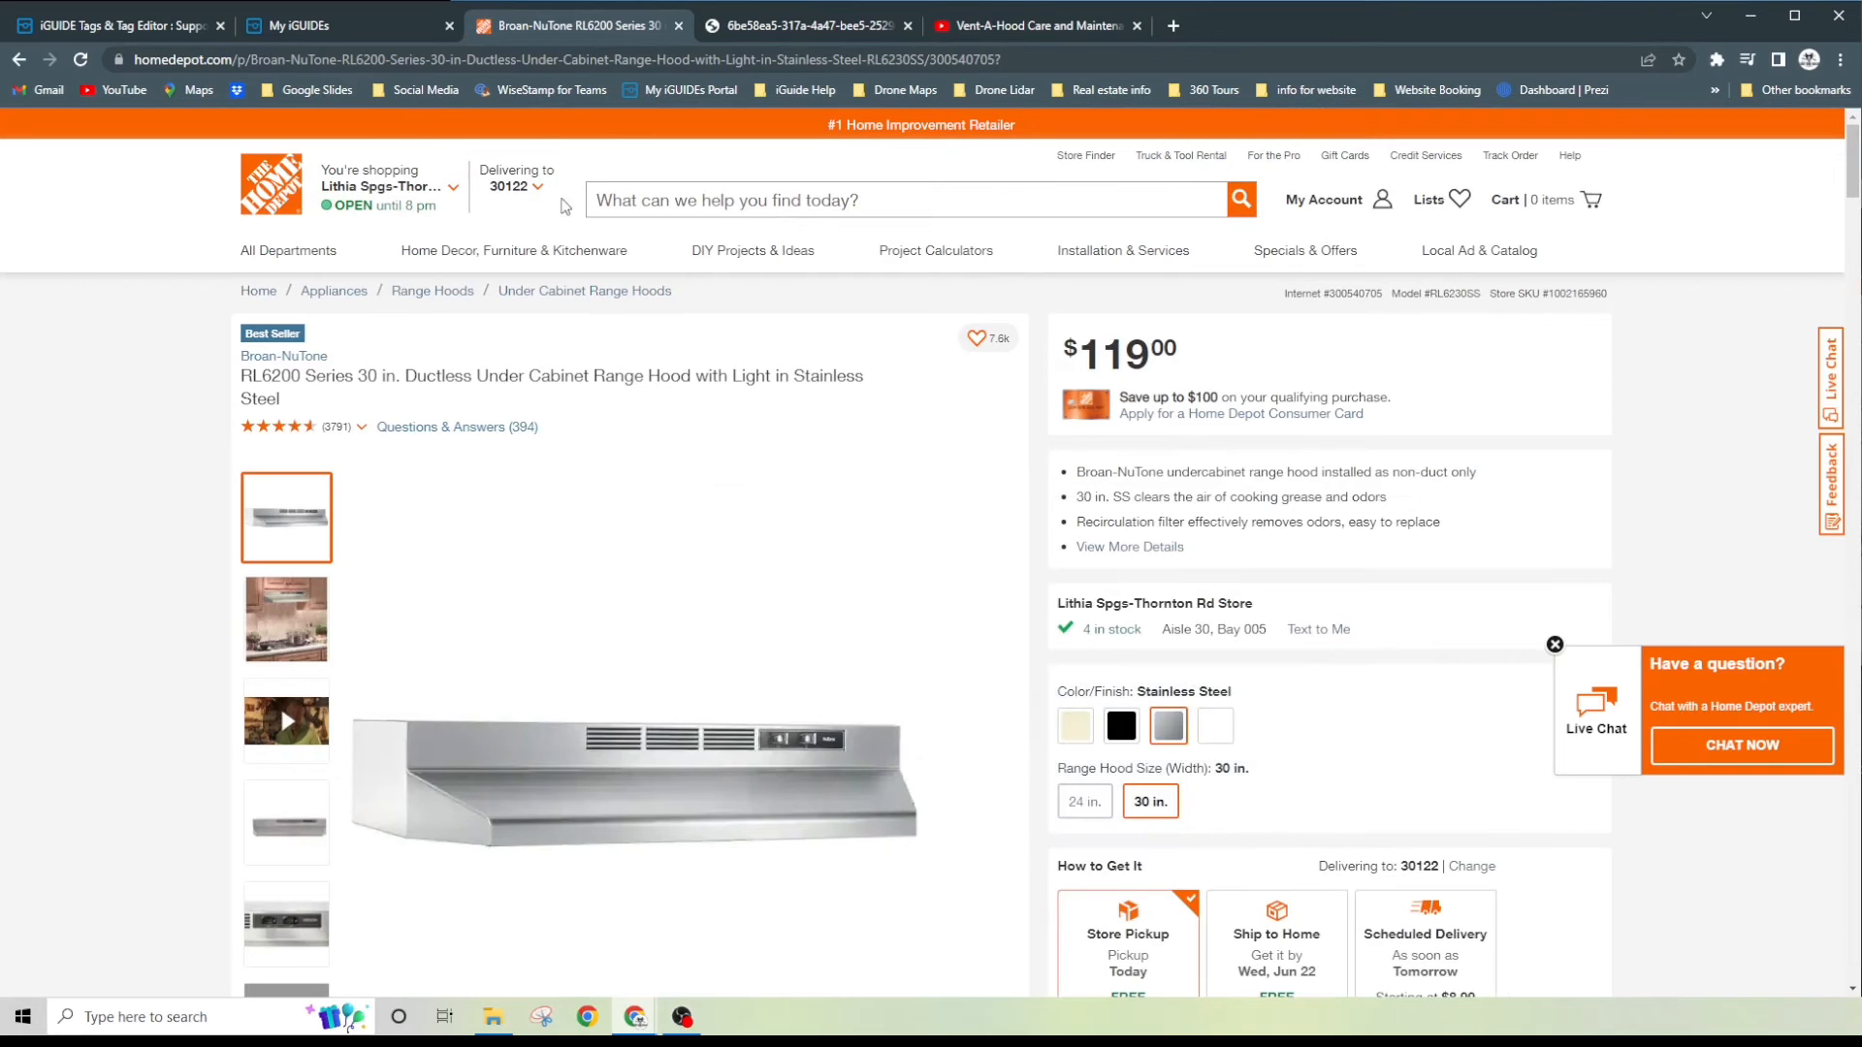
pyautogui.moveTo(682, 722)
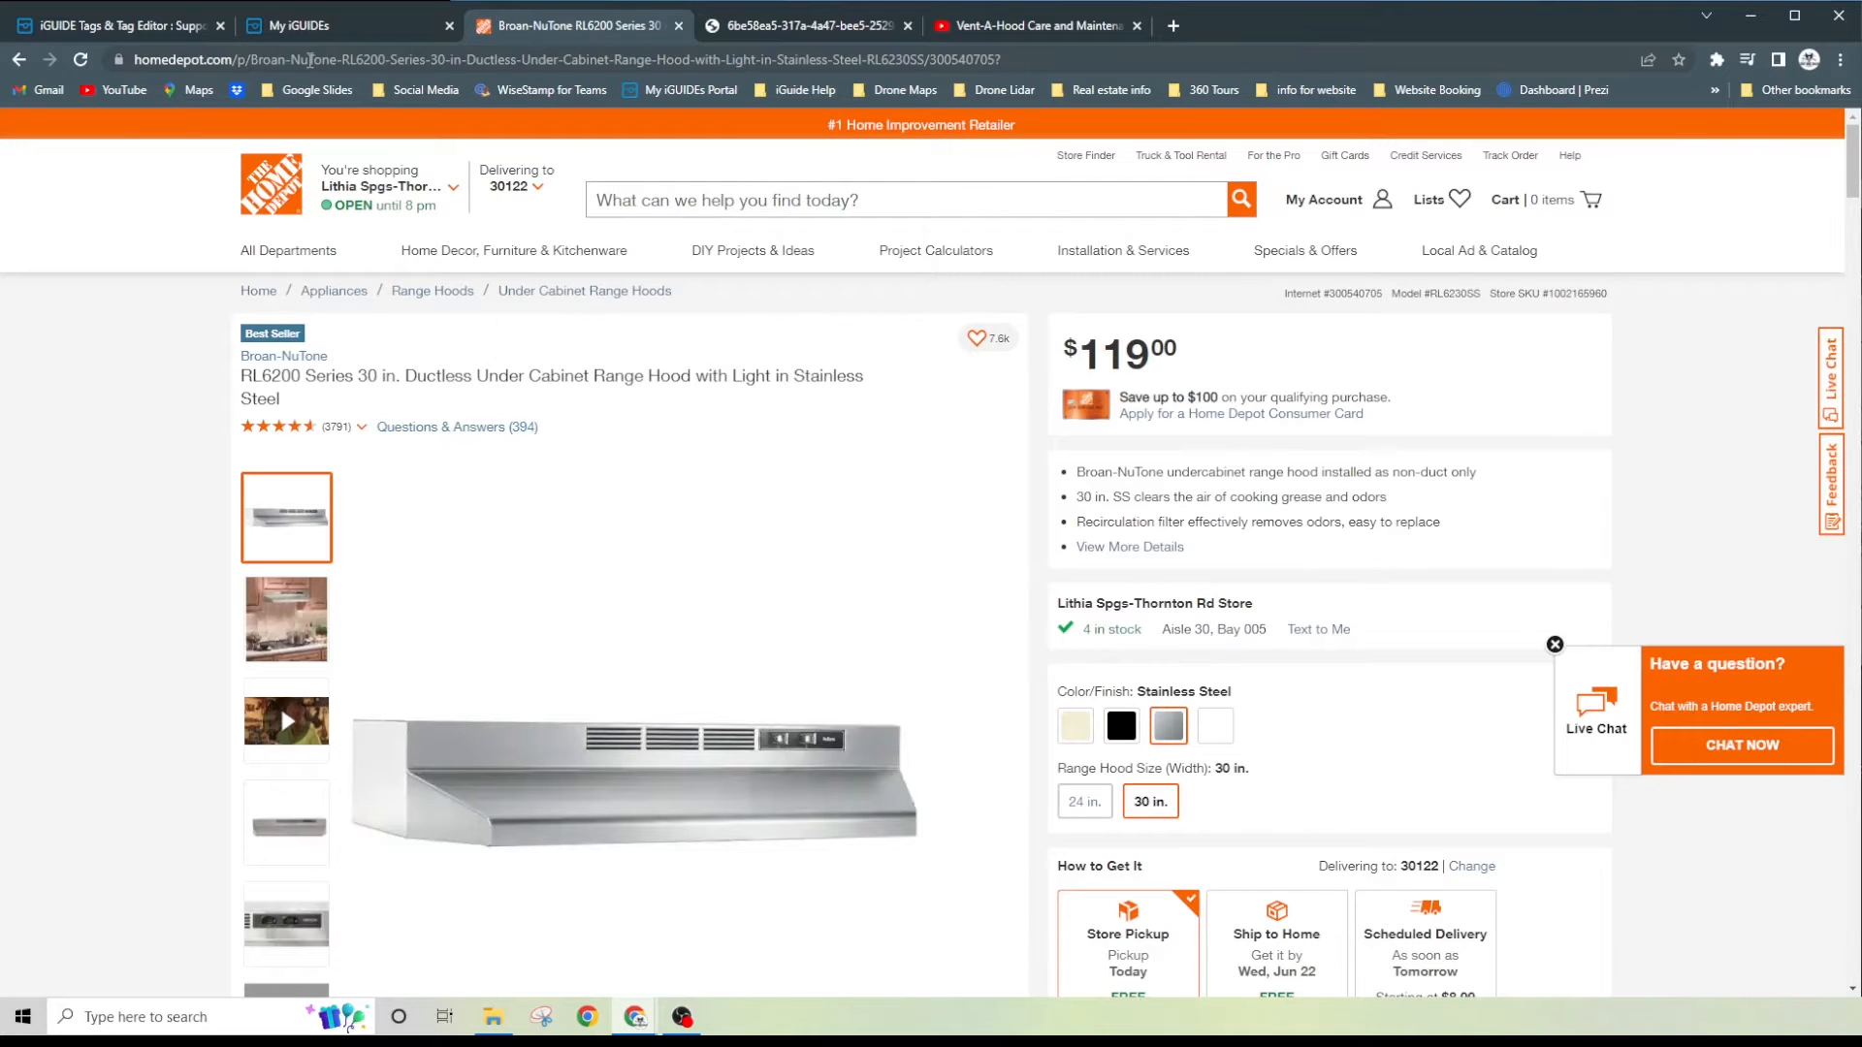
pyautogui.click(309, 60)
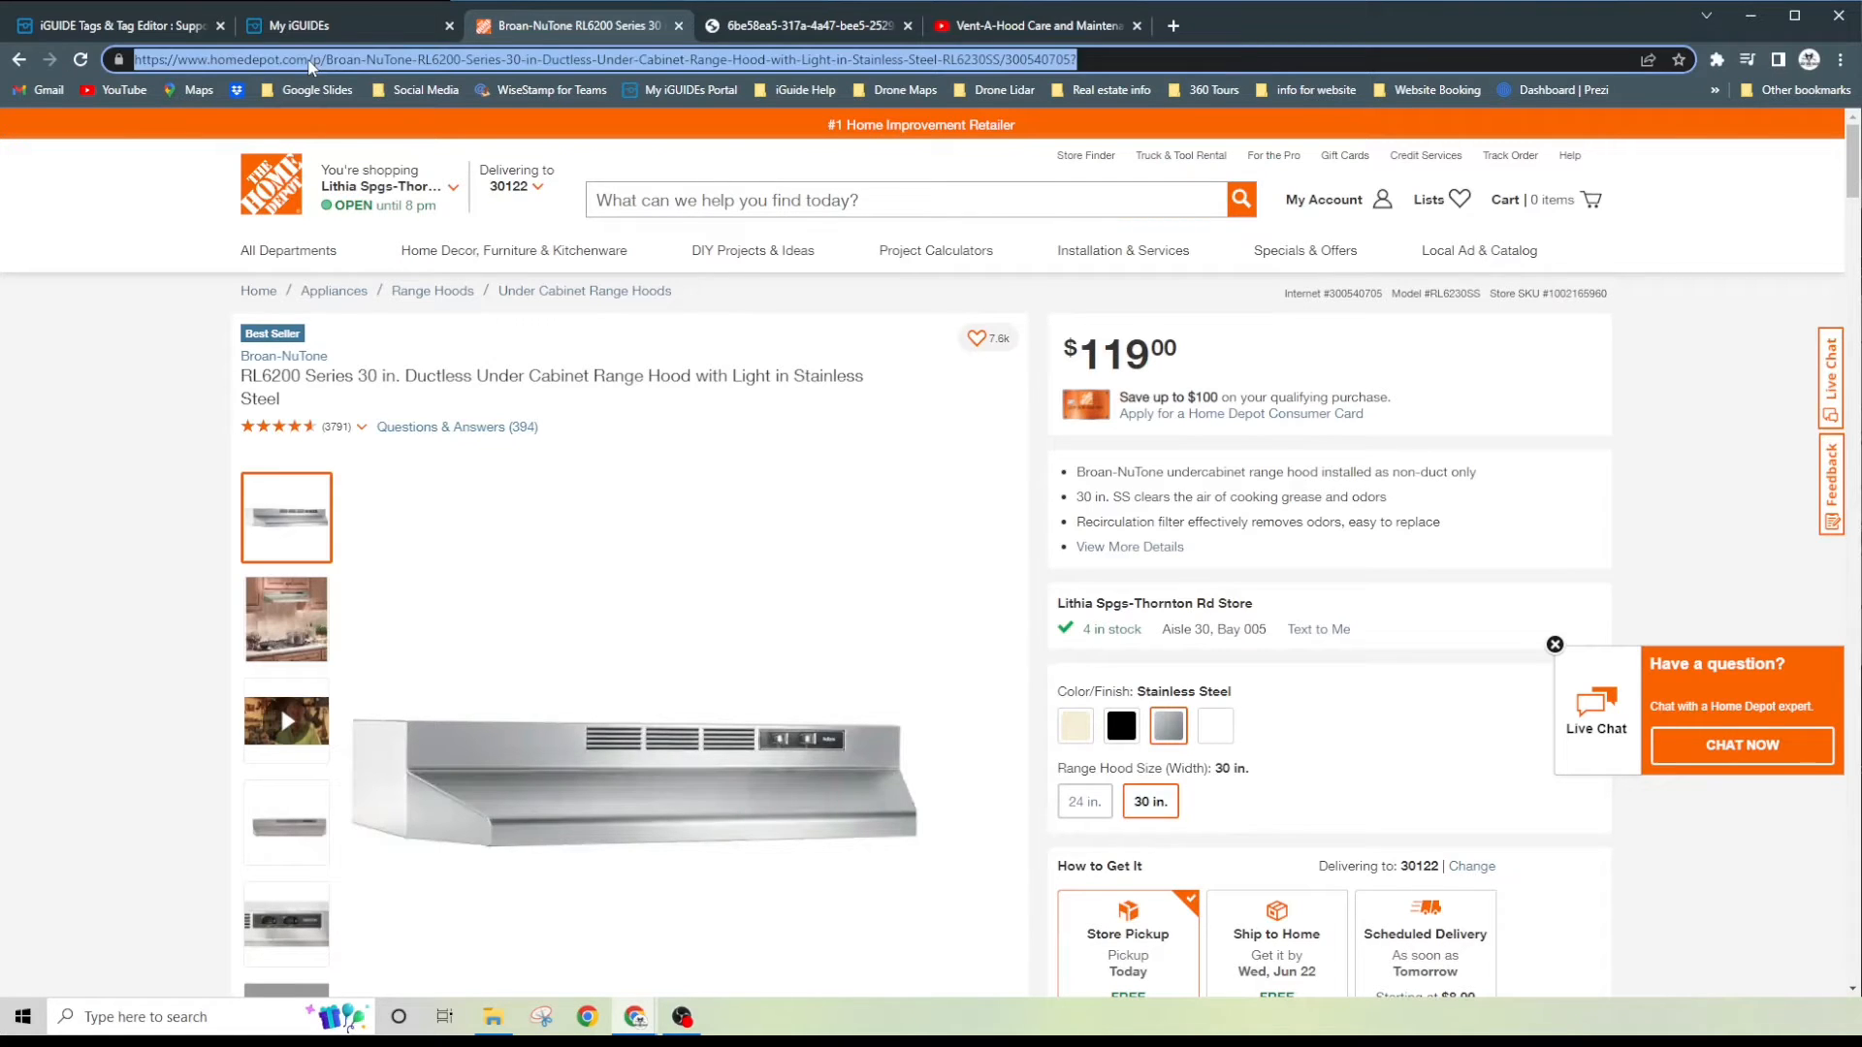
pyautogui.rightClick(840, 64)
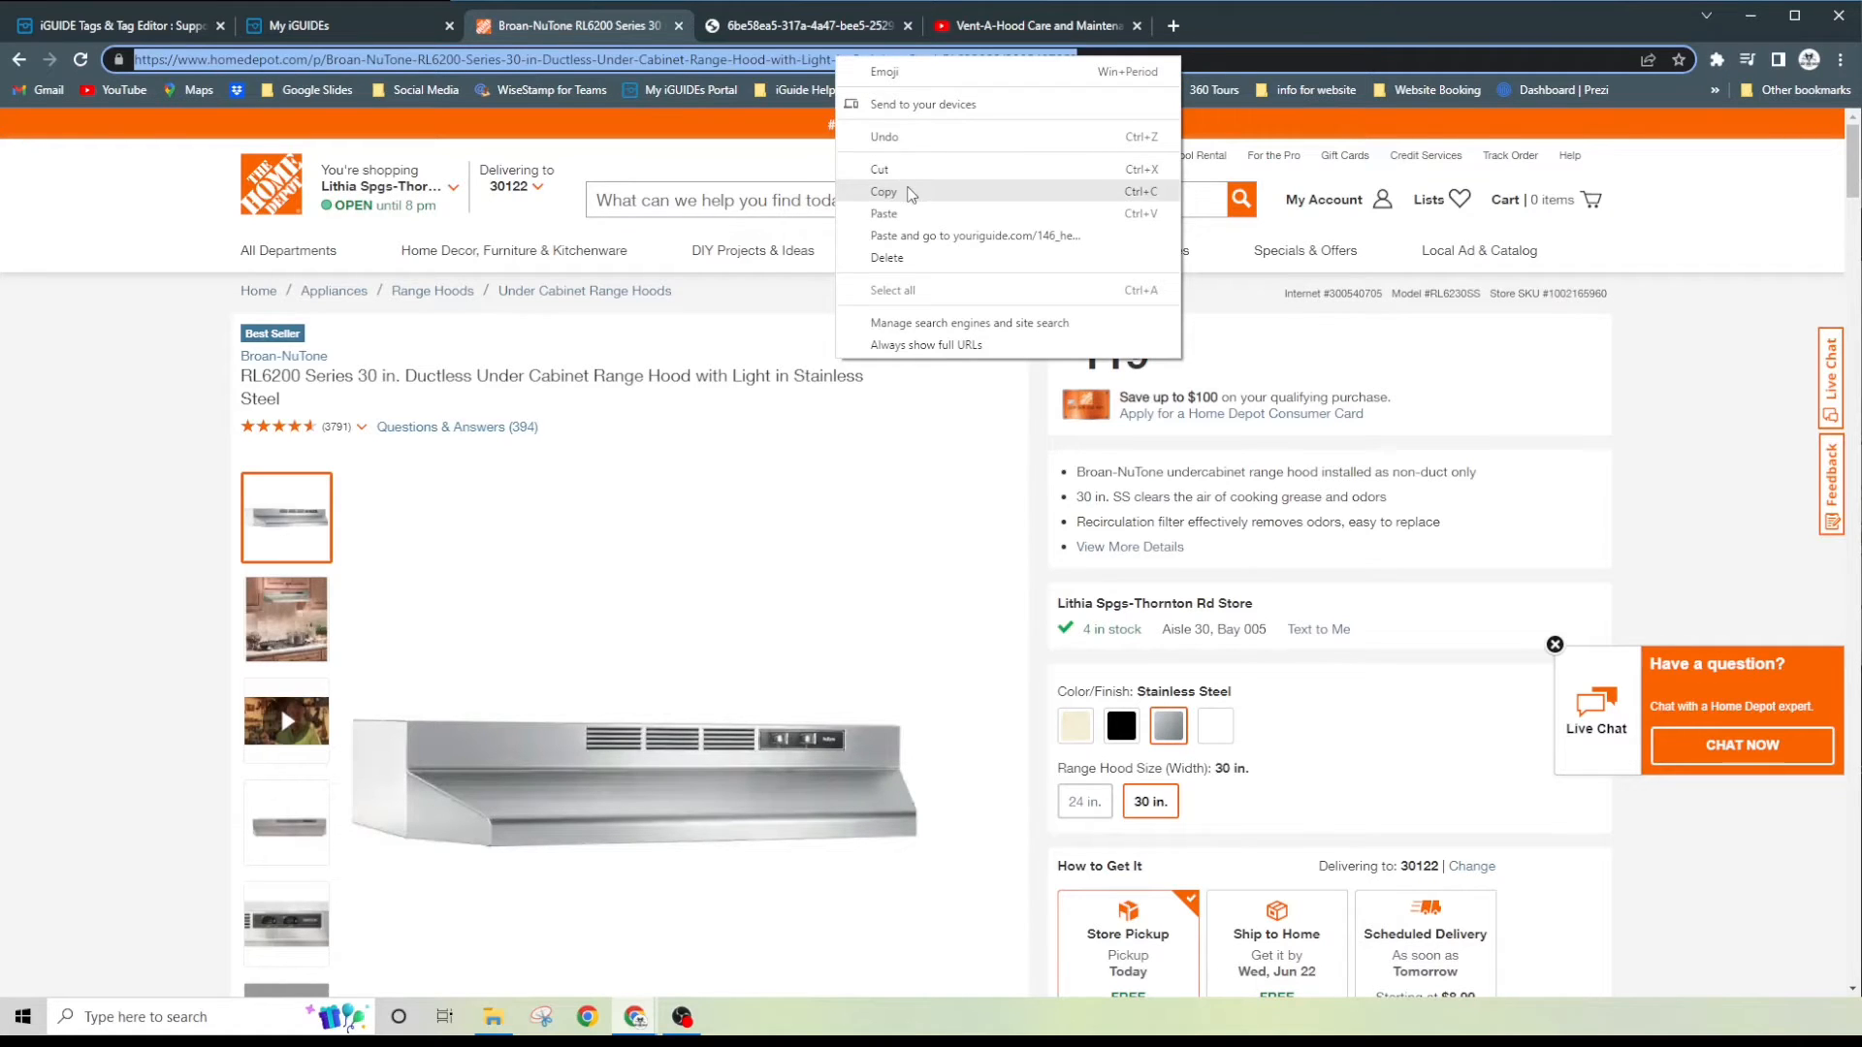
pyautogui.click(907, 191)
# - Back in the tag editor, insert the copied address as a hyperlink described as "Homedepot website" and preview the tag content
pyautogui.click(373, 27)
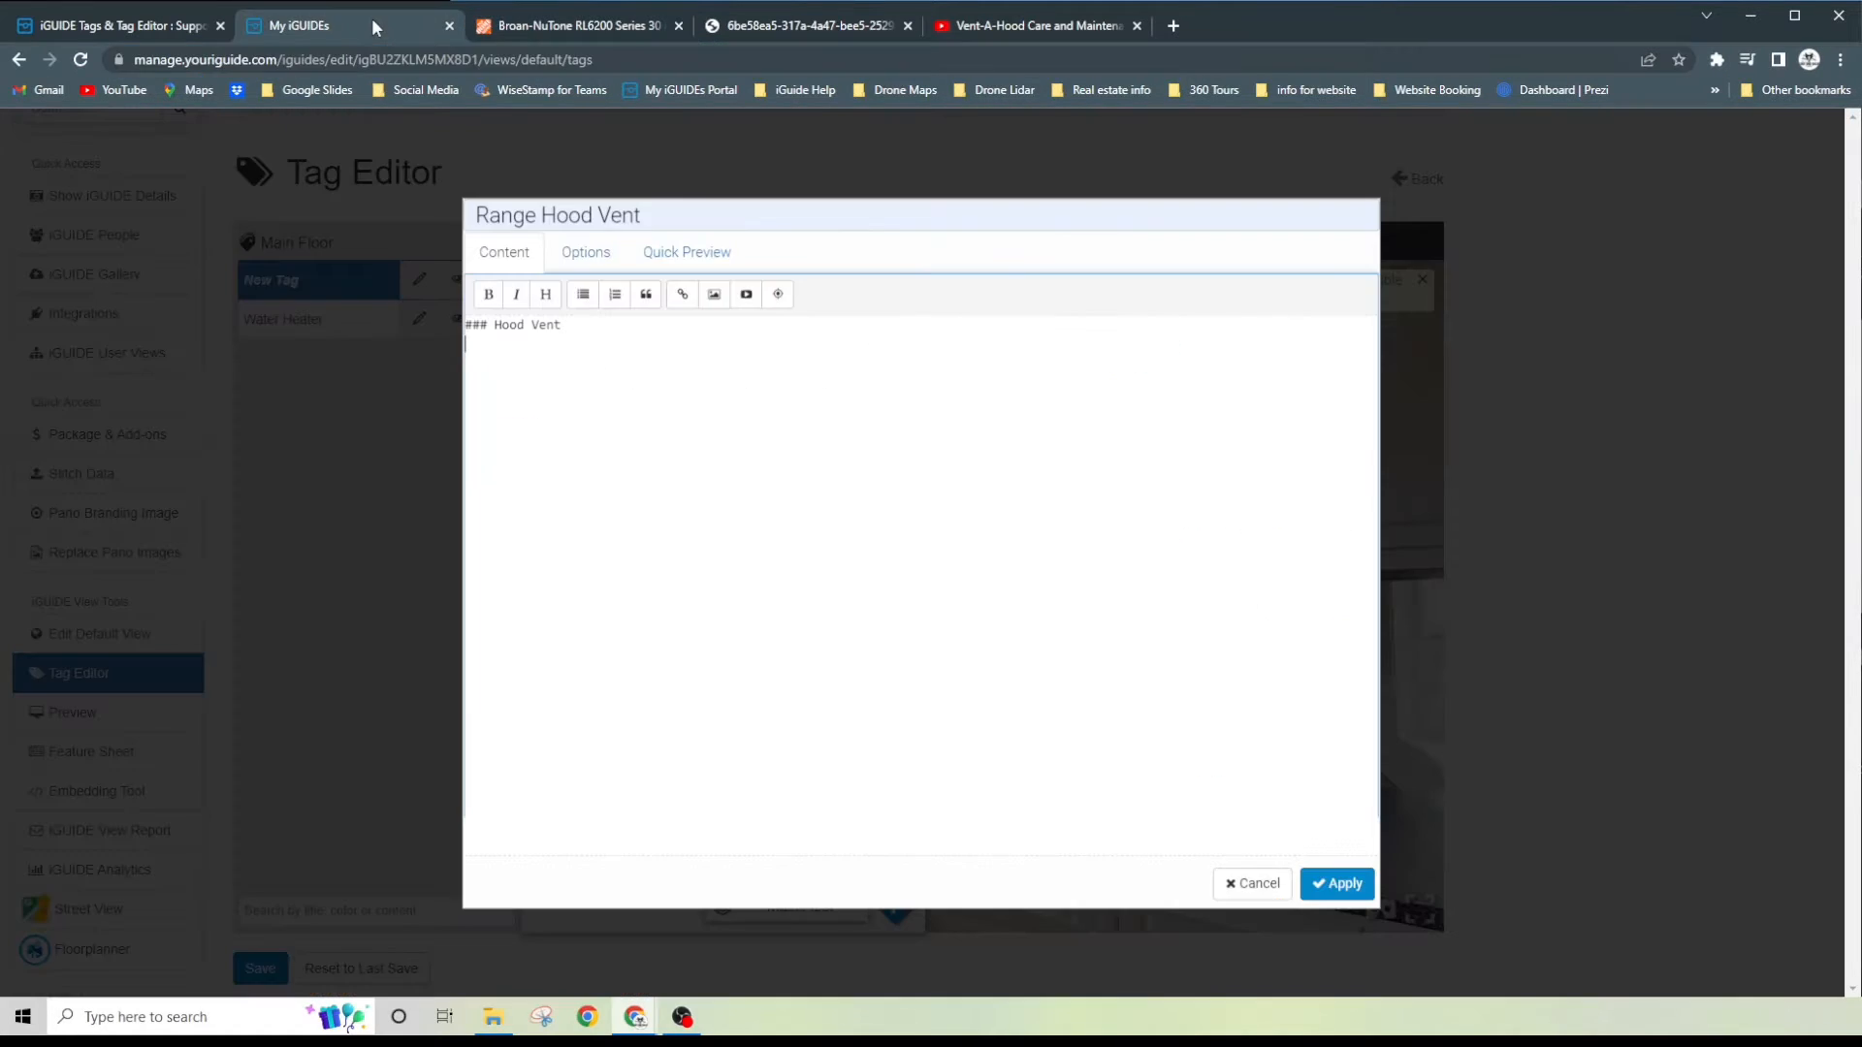
pyautogui.click(682, 296)
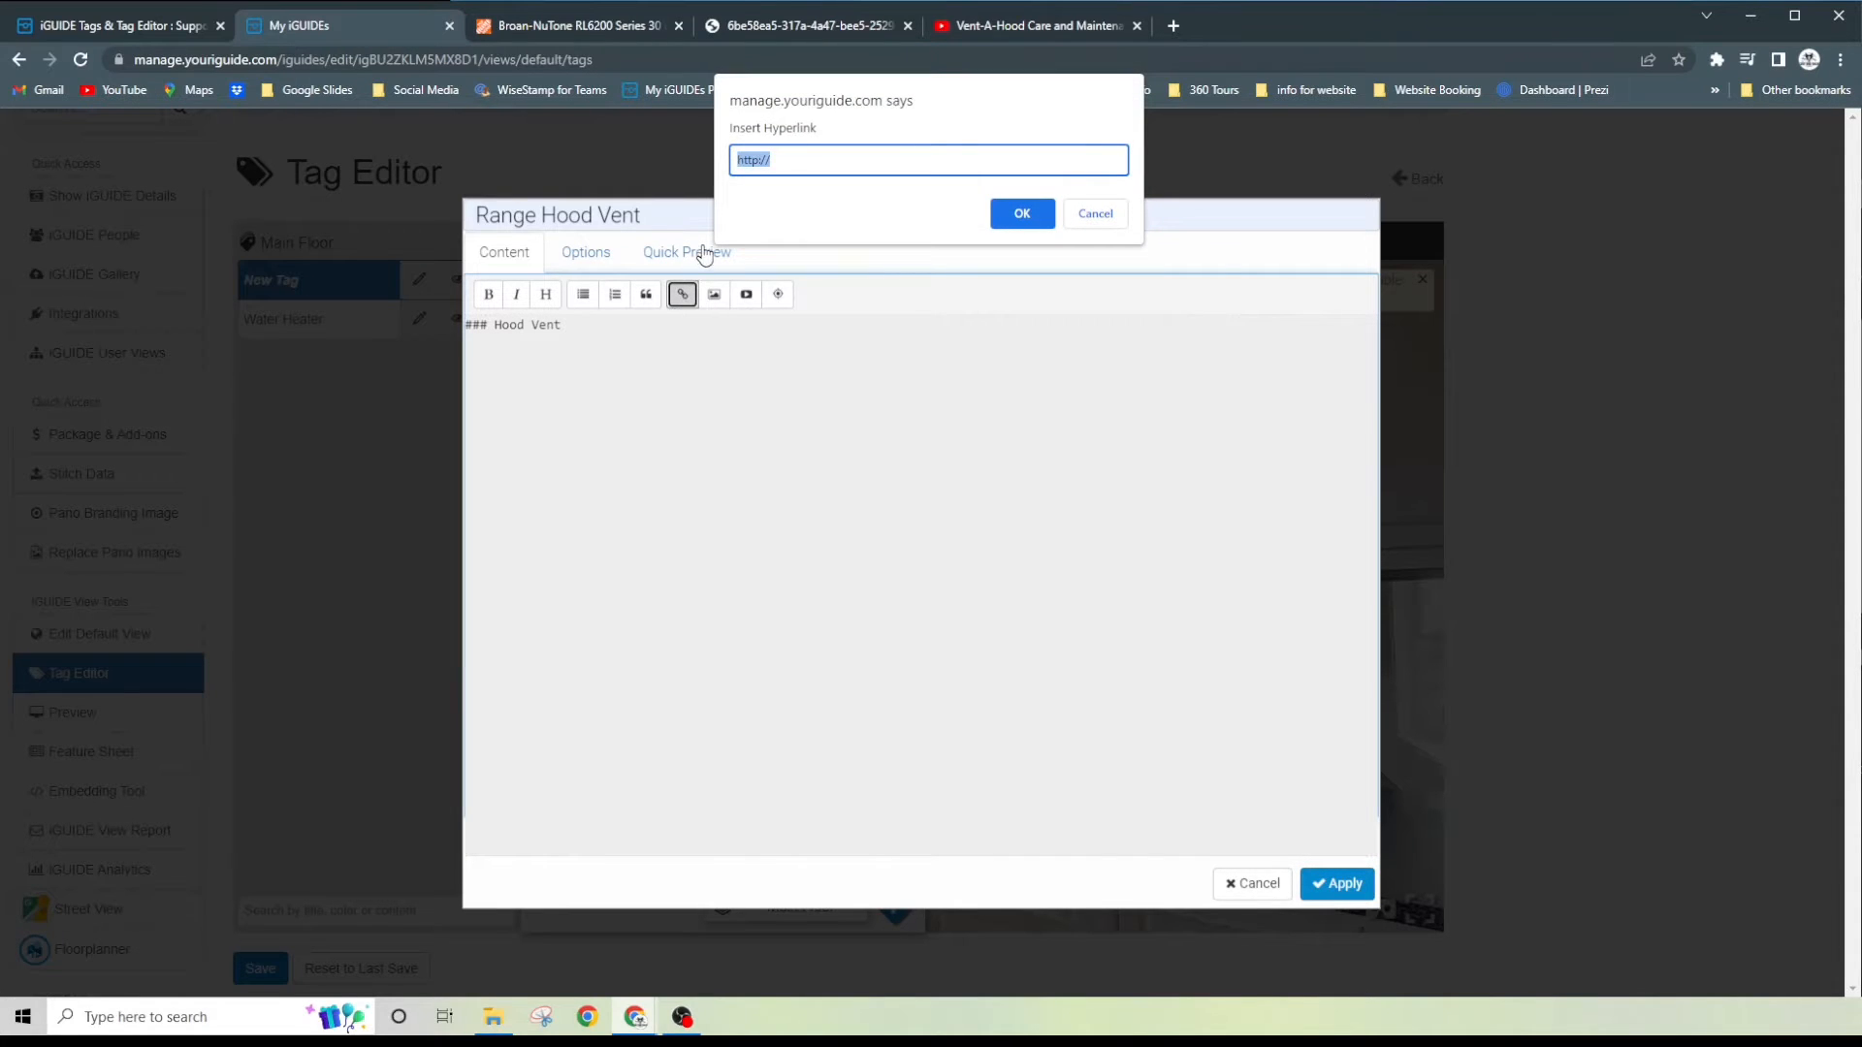
pyautogui.hotkey('ctrl', 'v')
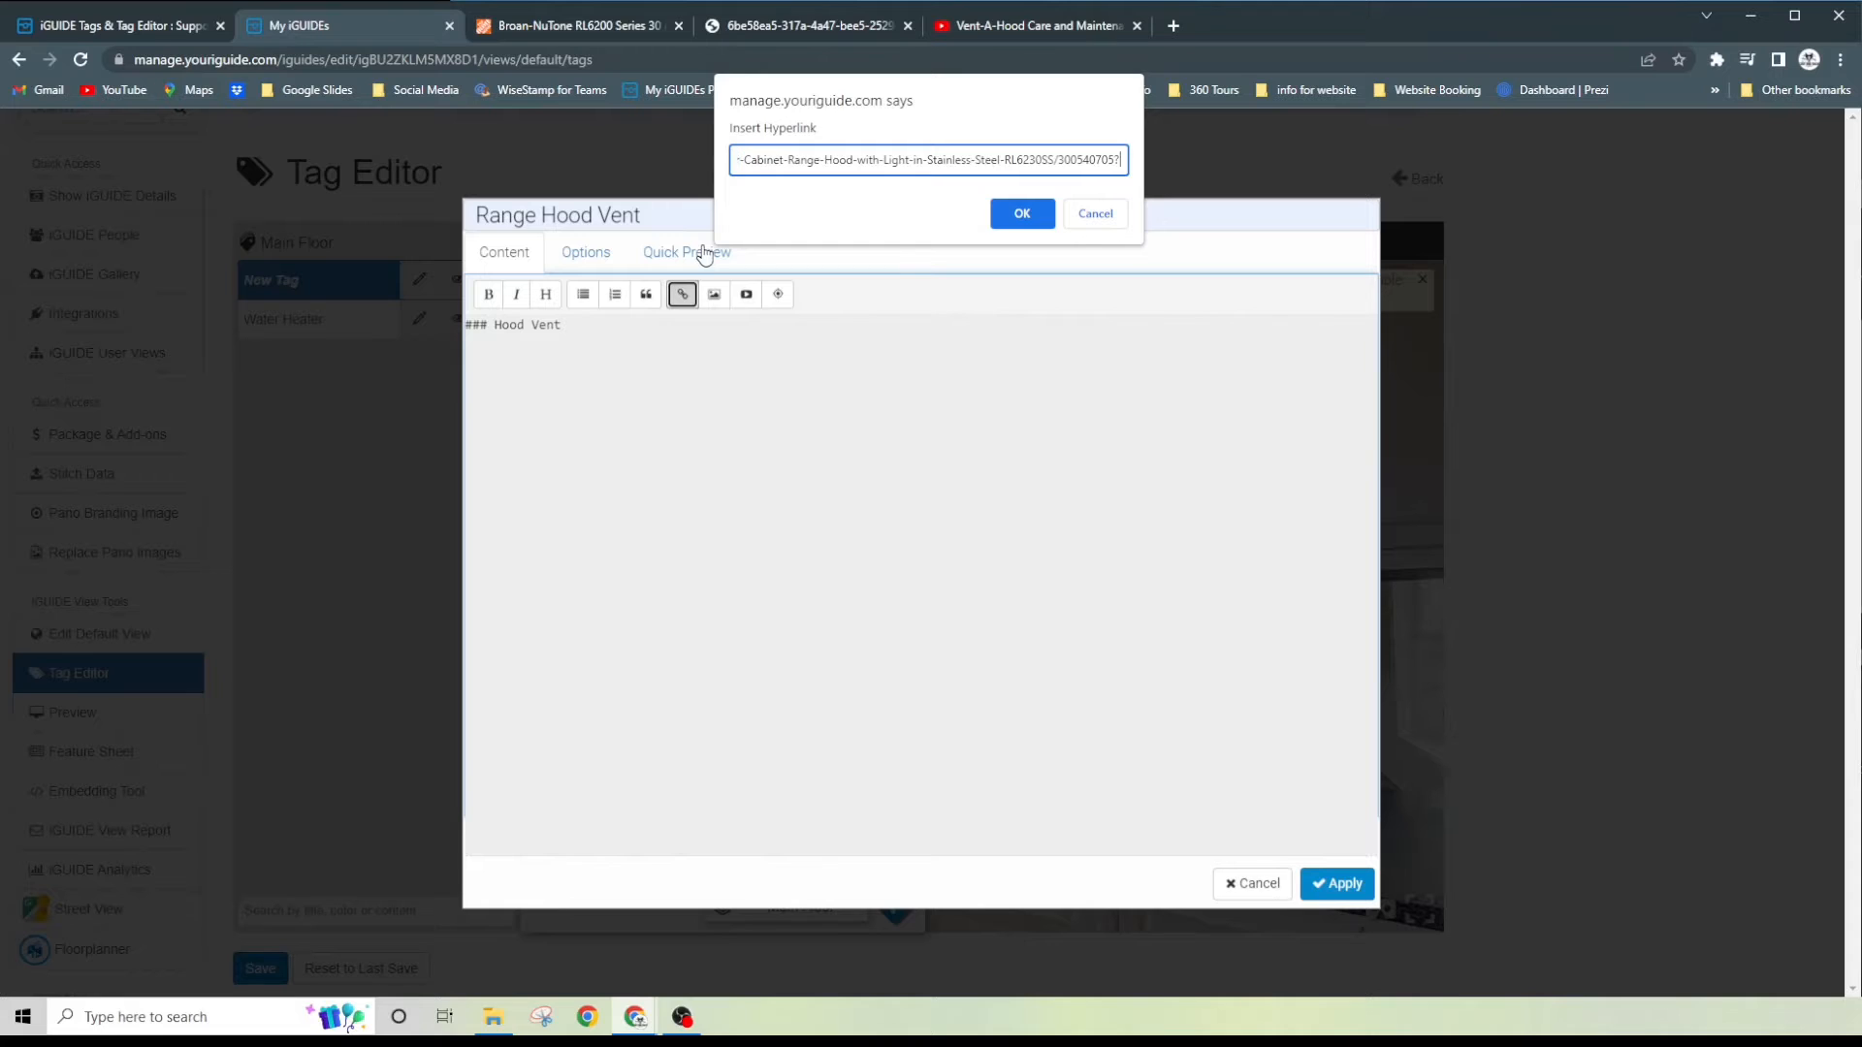
pyautogui.click(1024, 214)
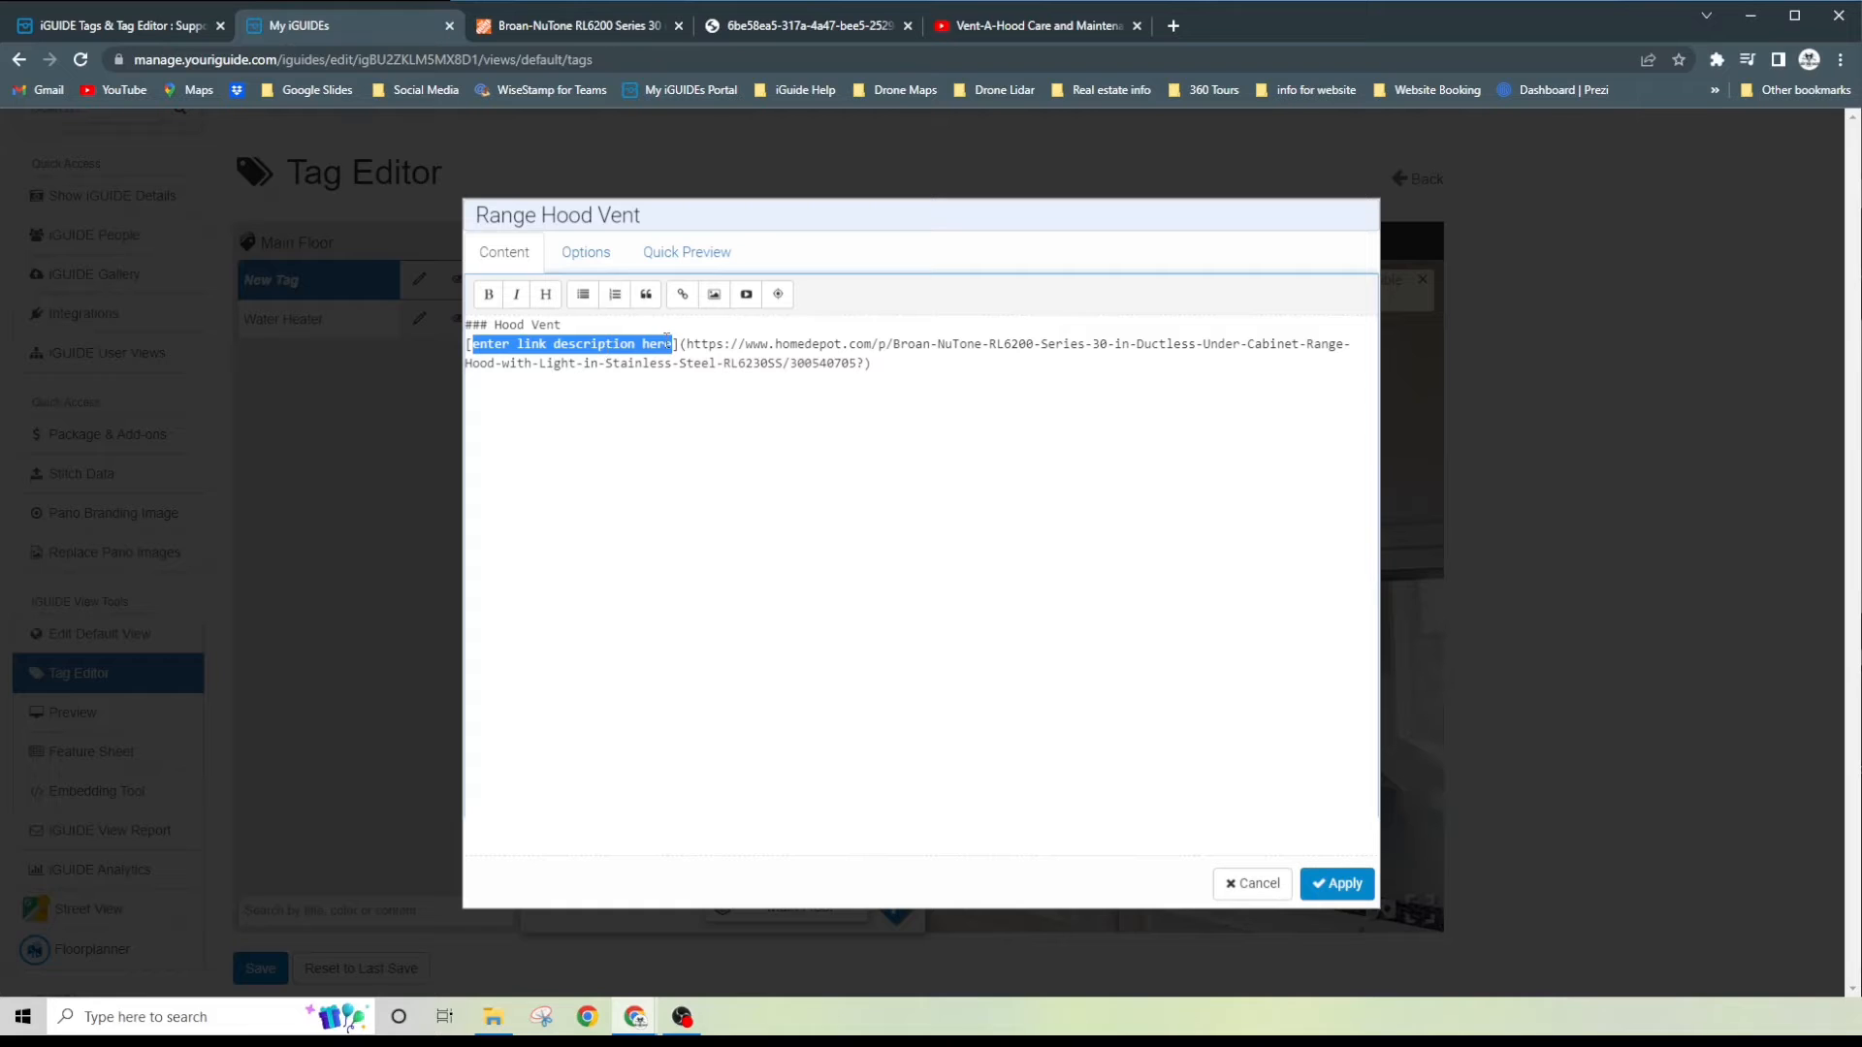
pyautogui.write('Home')
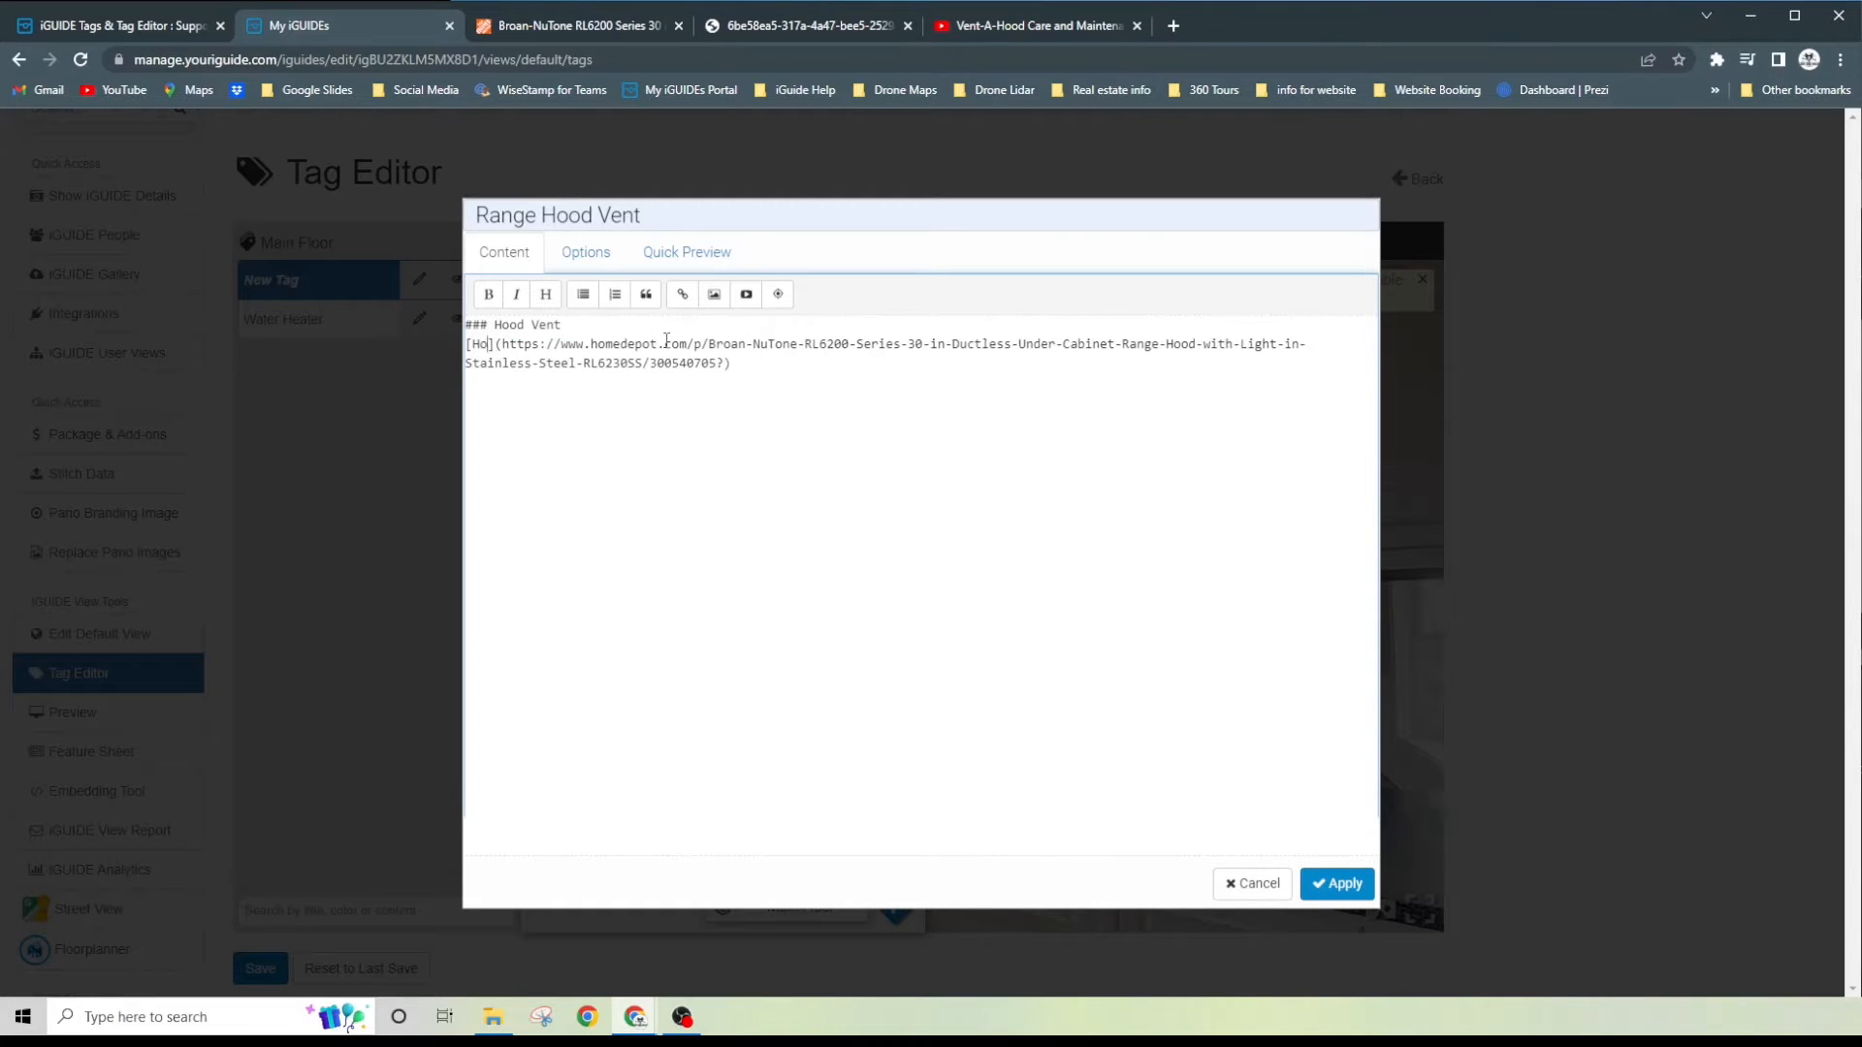
pyautogui.write('depot ')
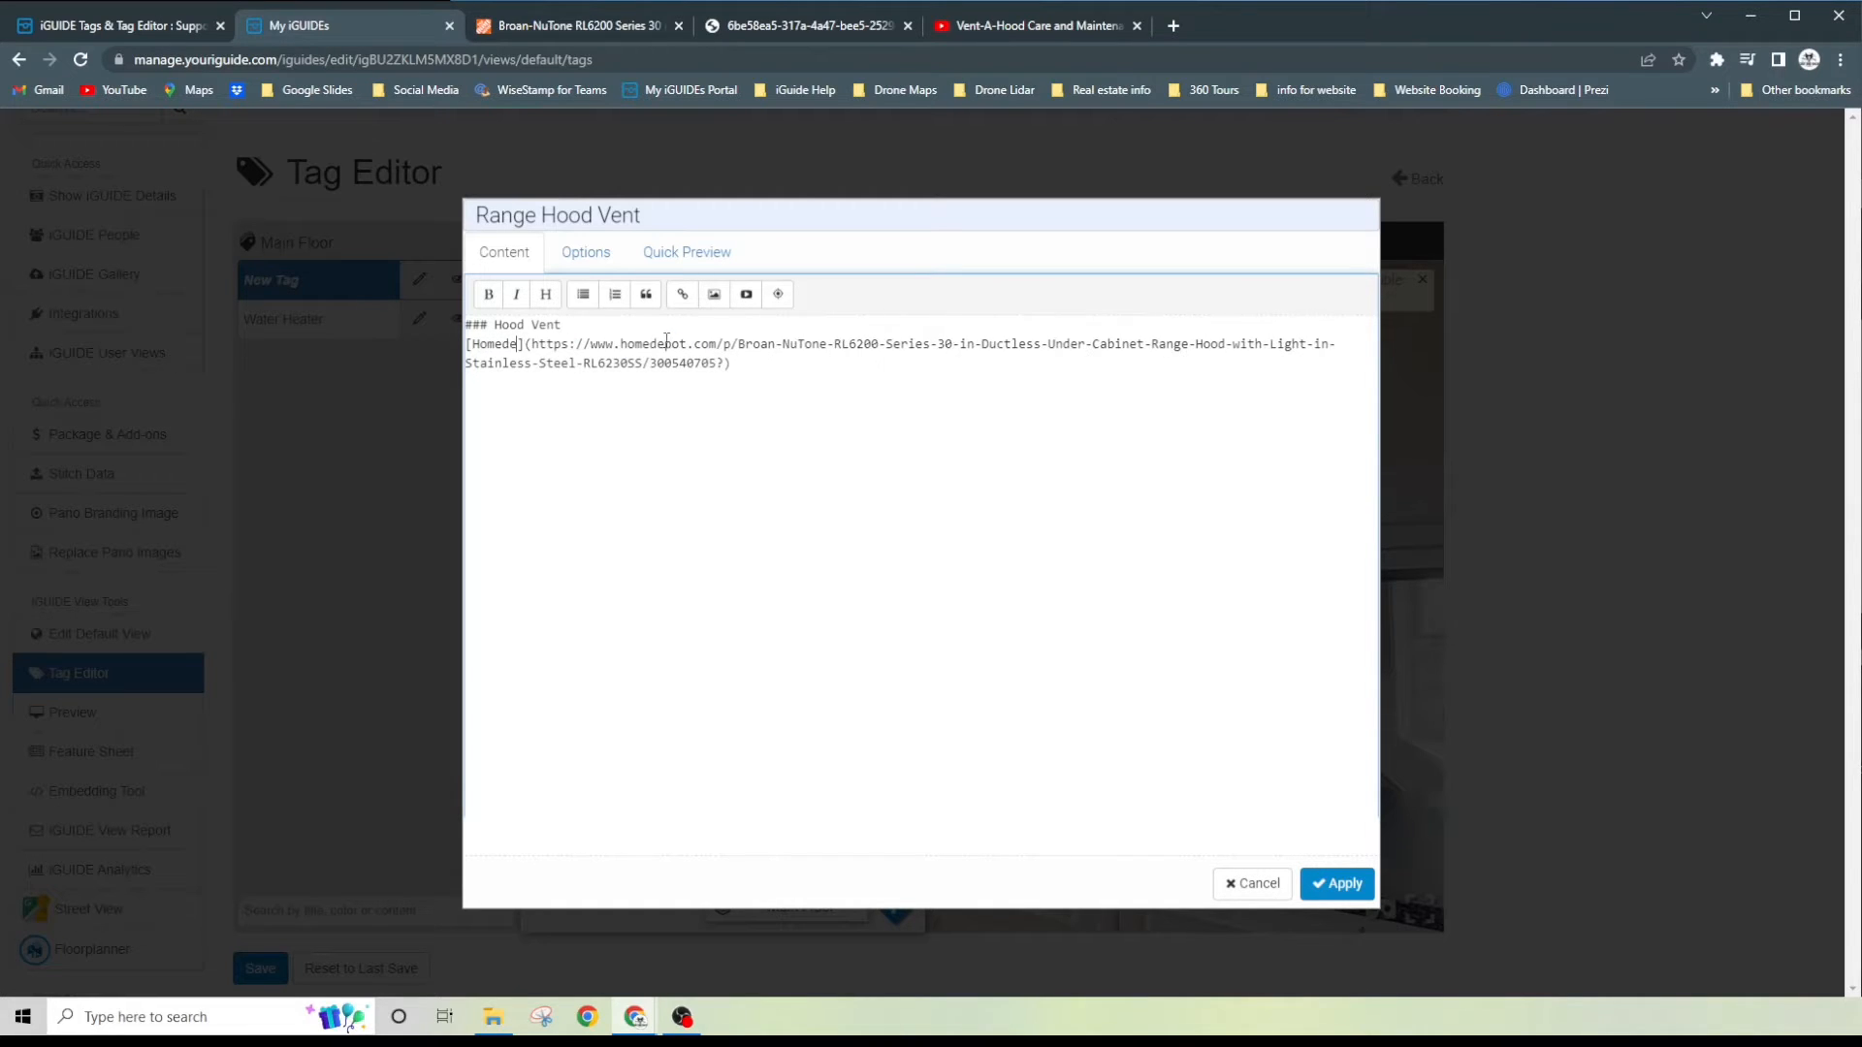
pyautogui.write('website')
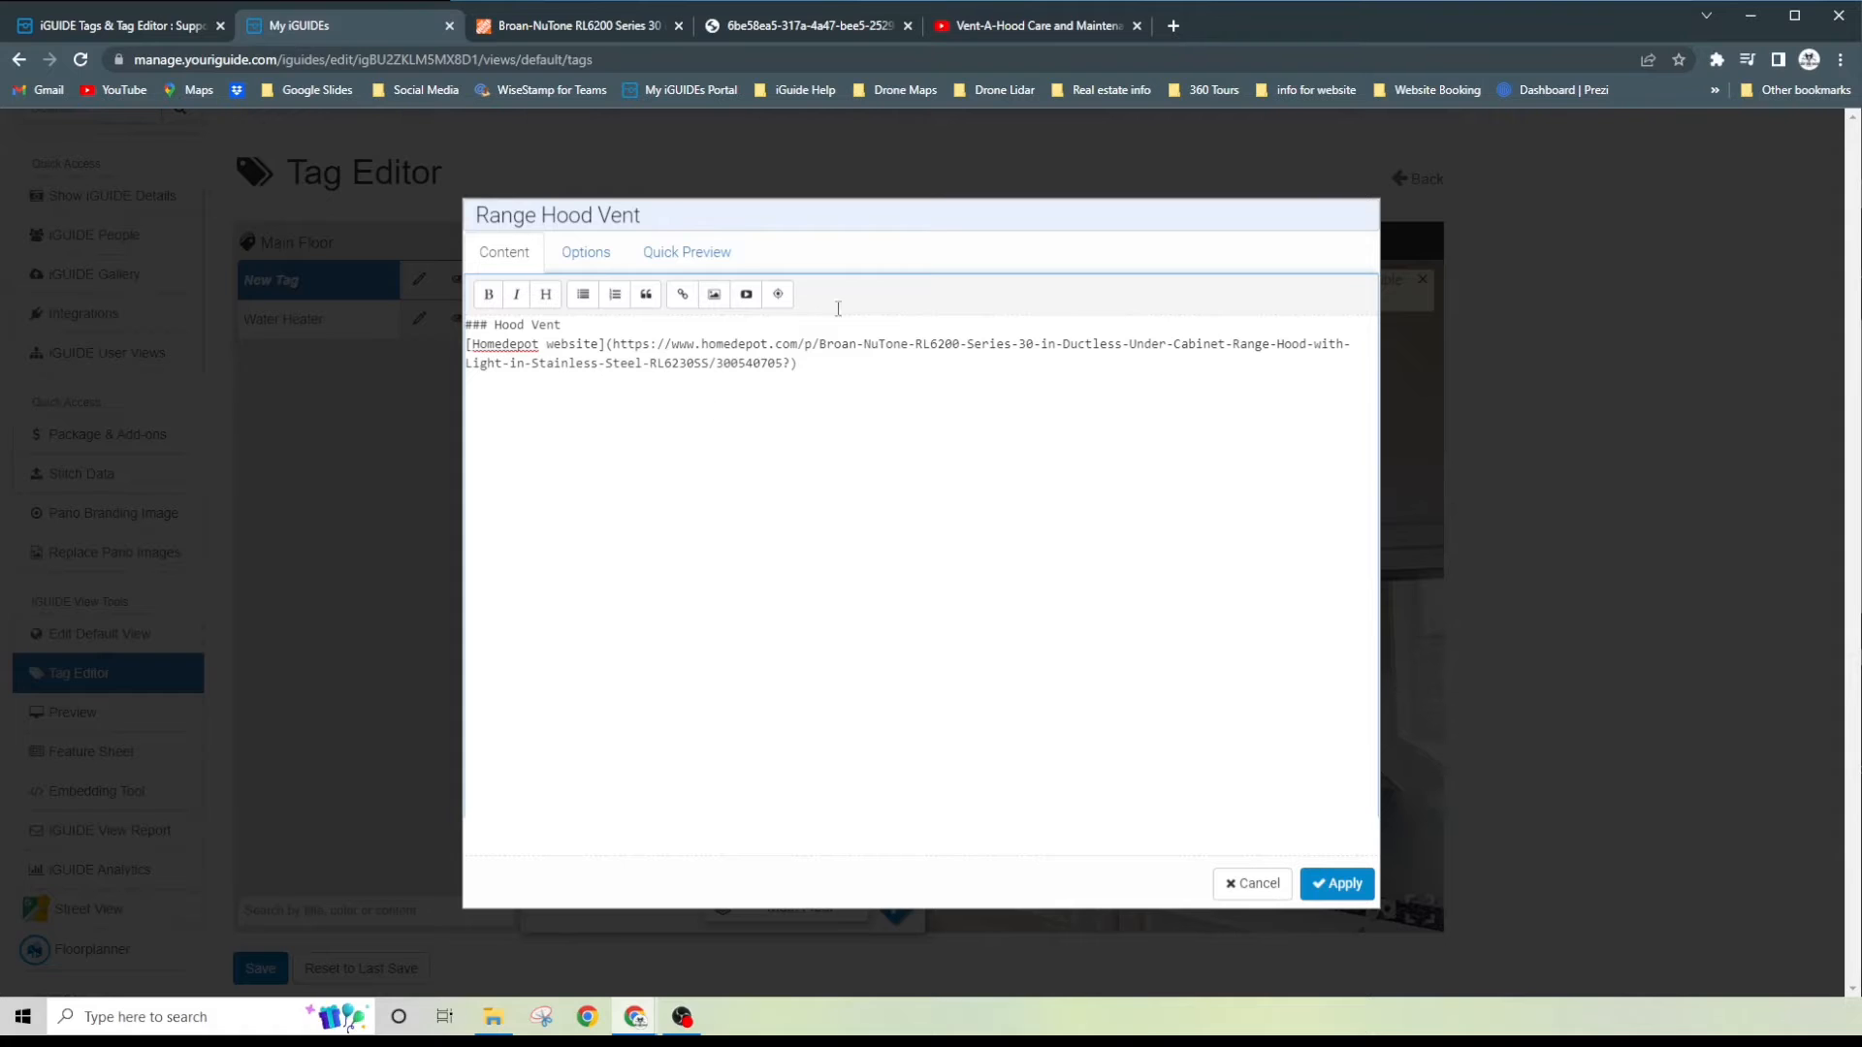
pyautogui.click(723, 260)
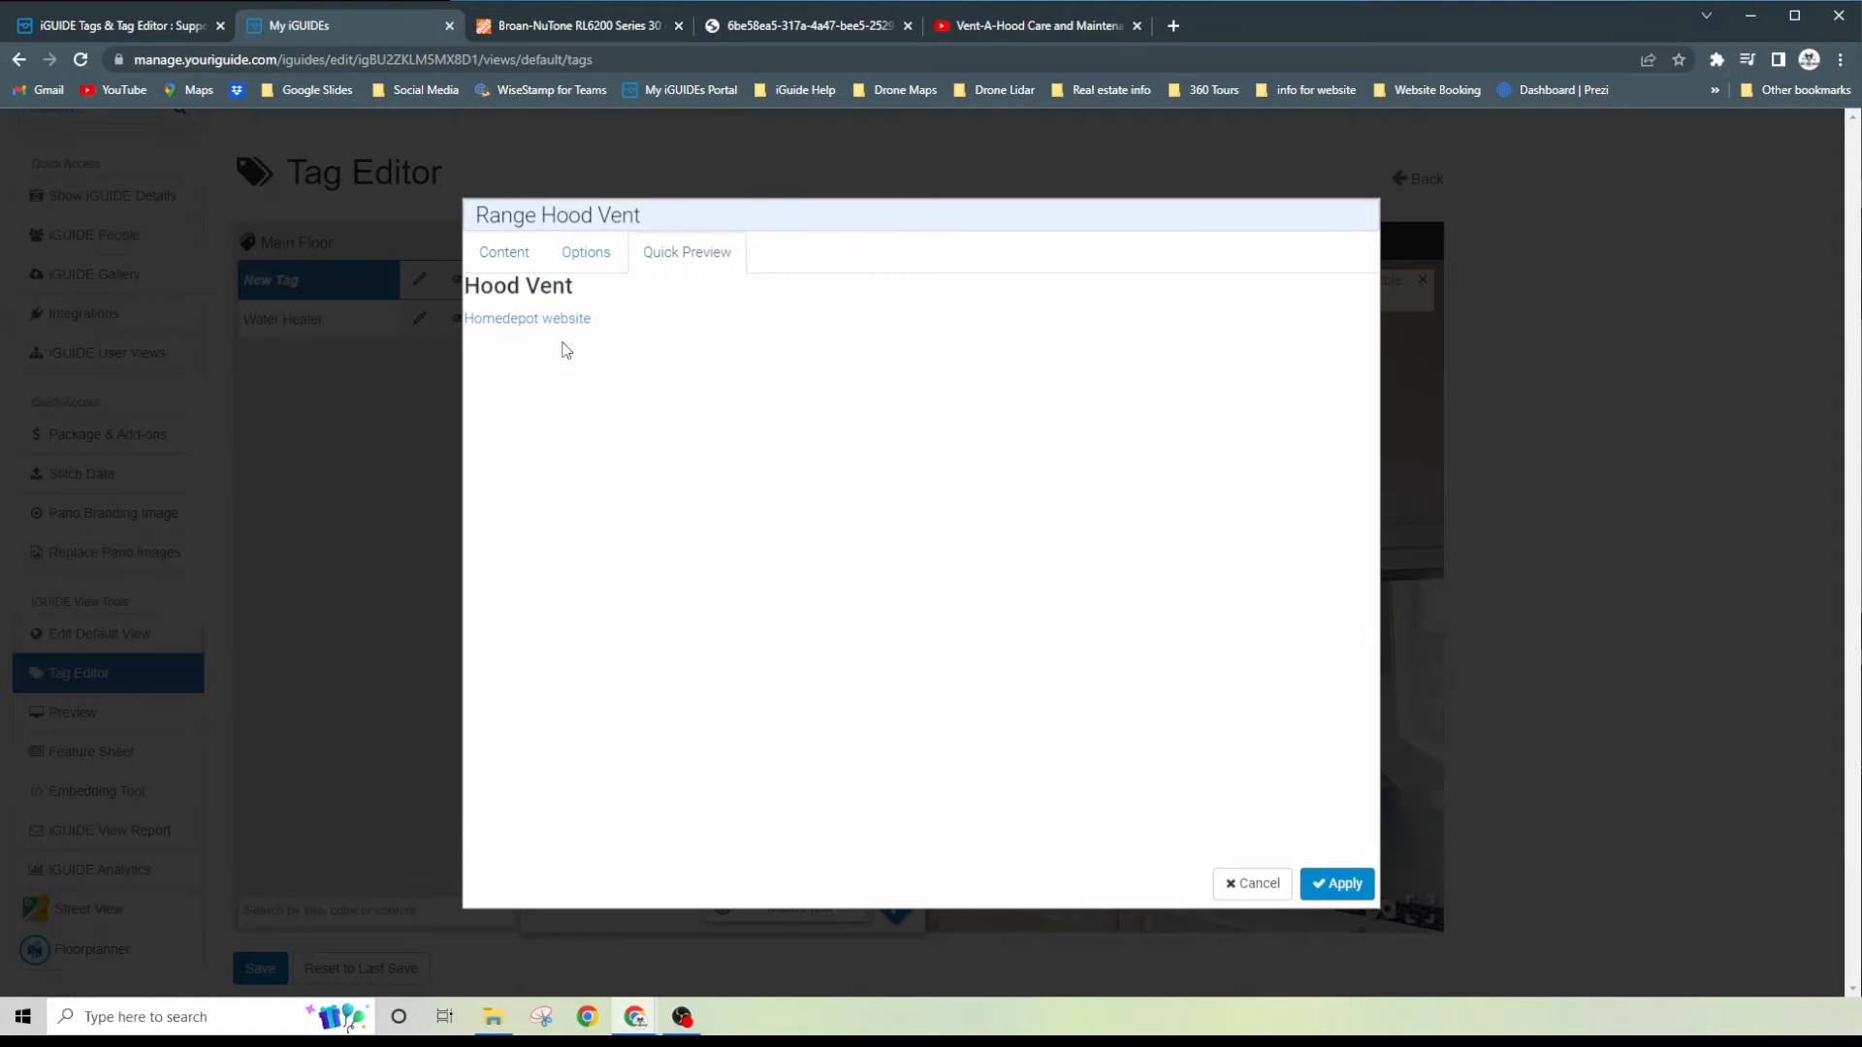
# - Compare the tag content with its quick preview and start a new line below the Homedepot link
pyautogui.click(512, 253)
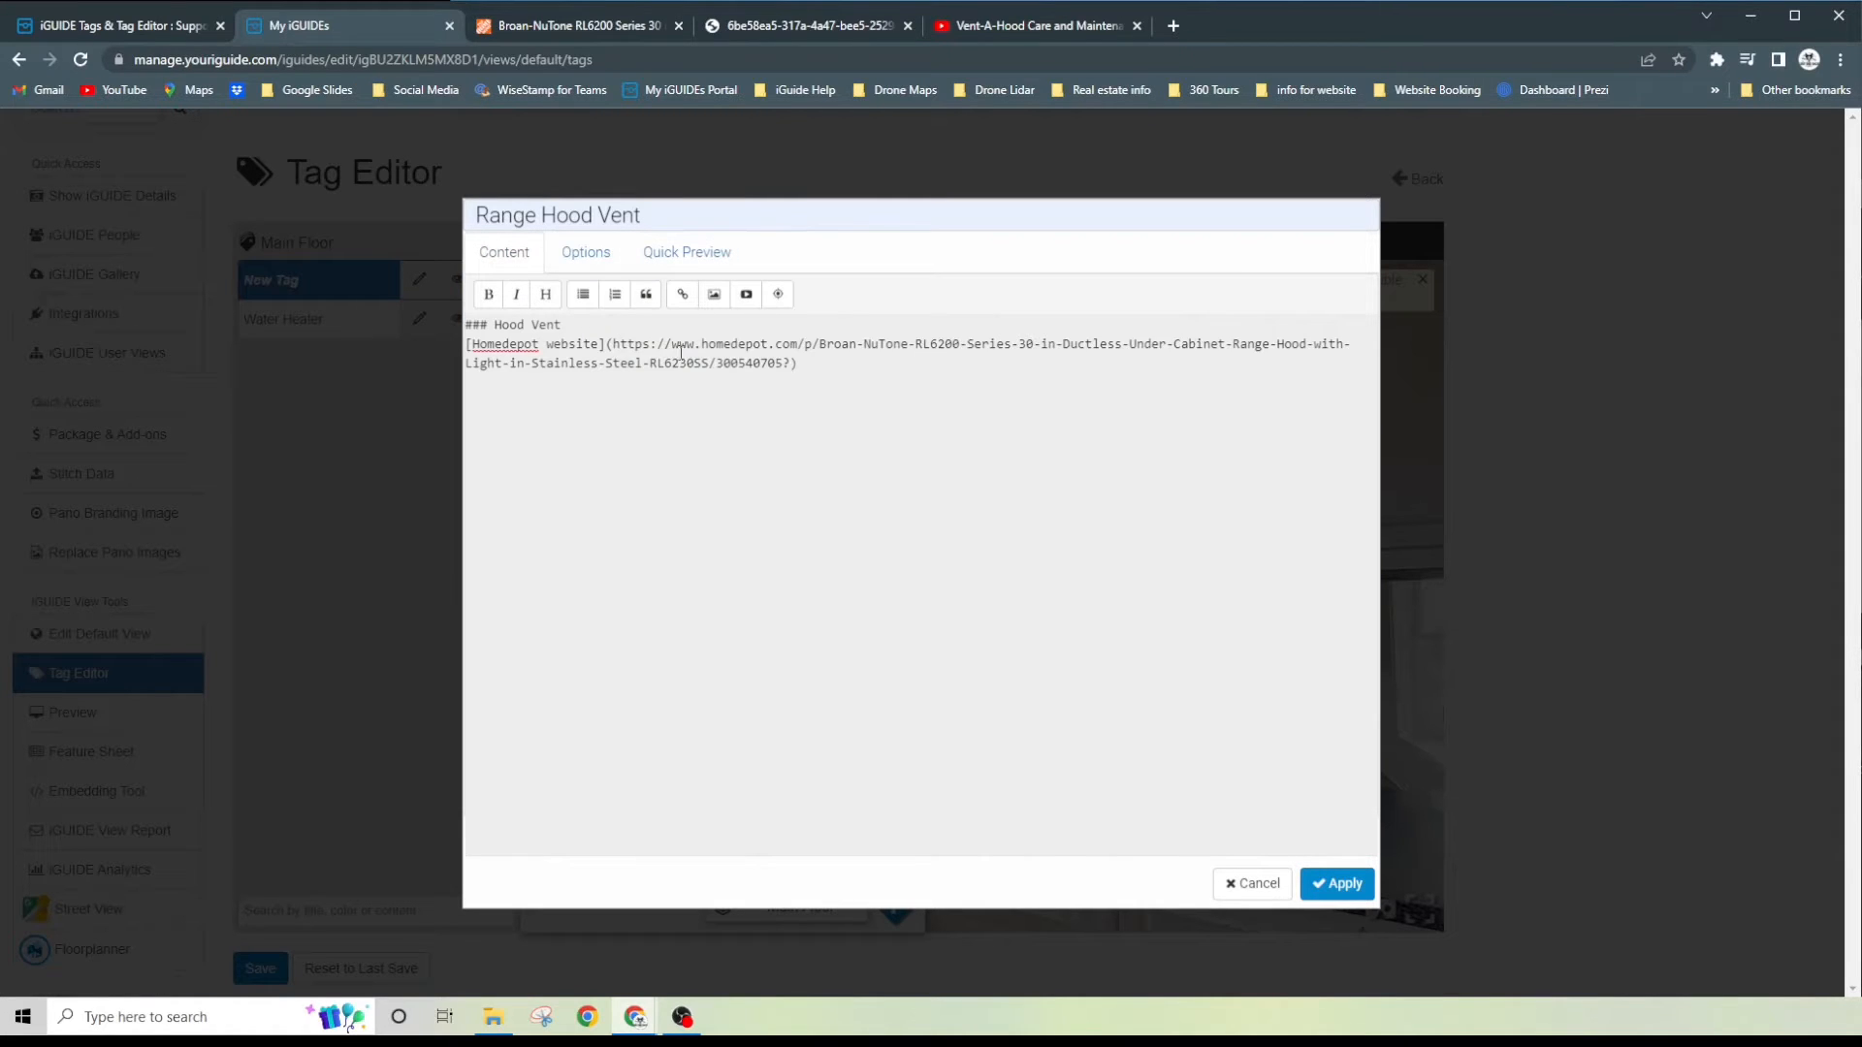
pyautogui.click(682, 252)
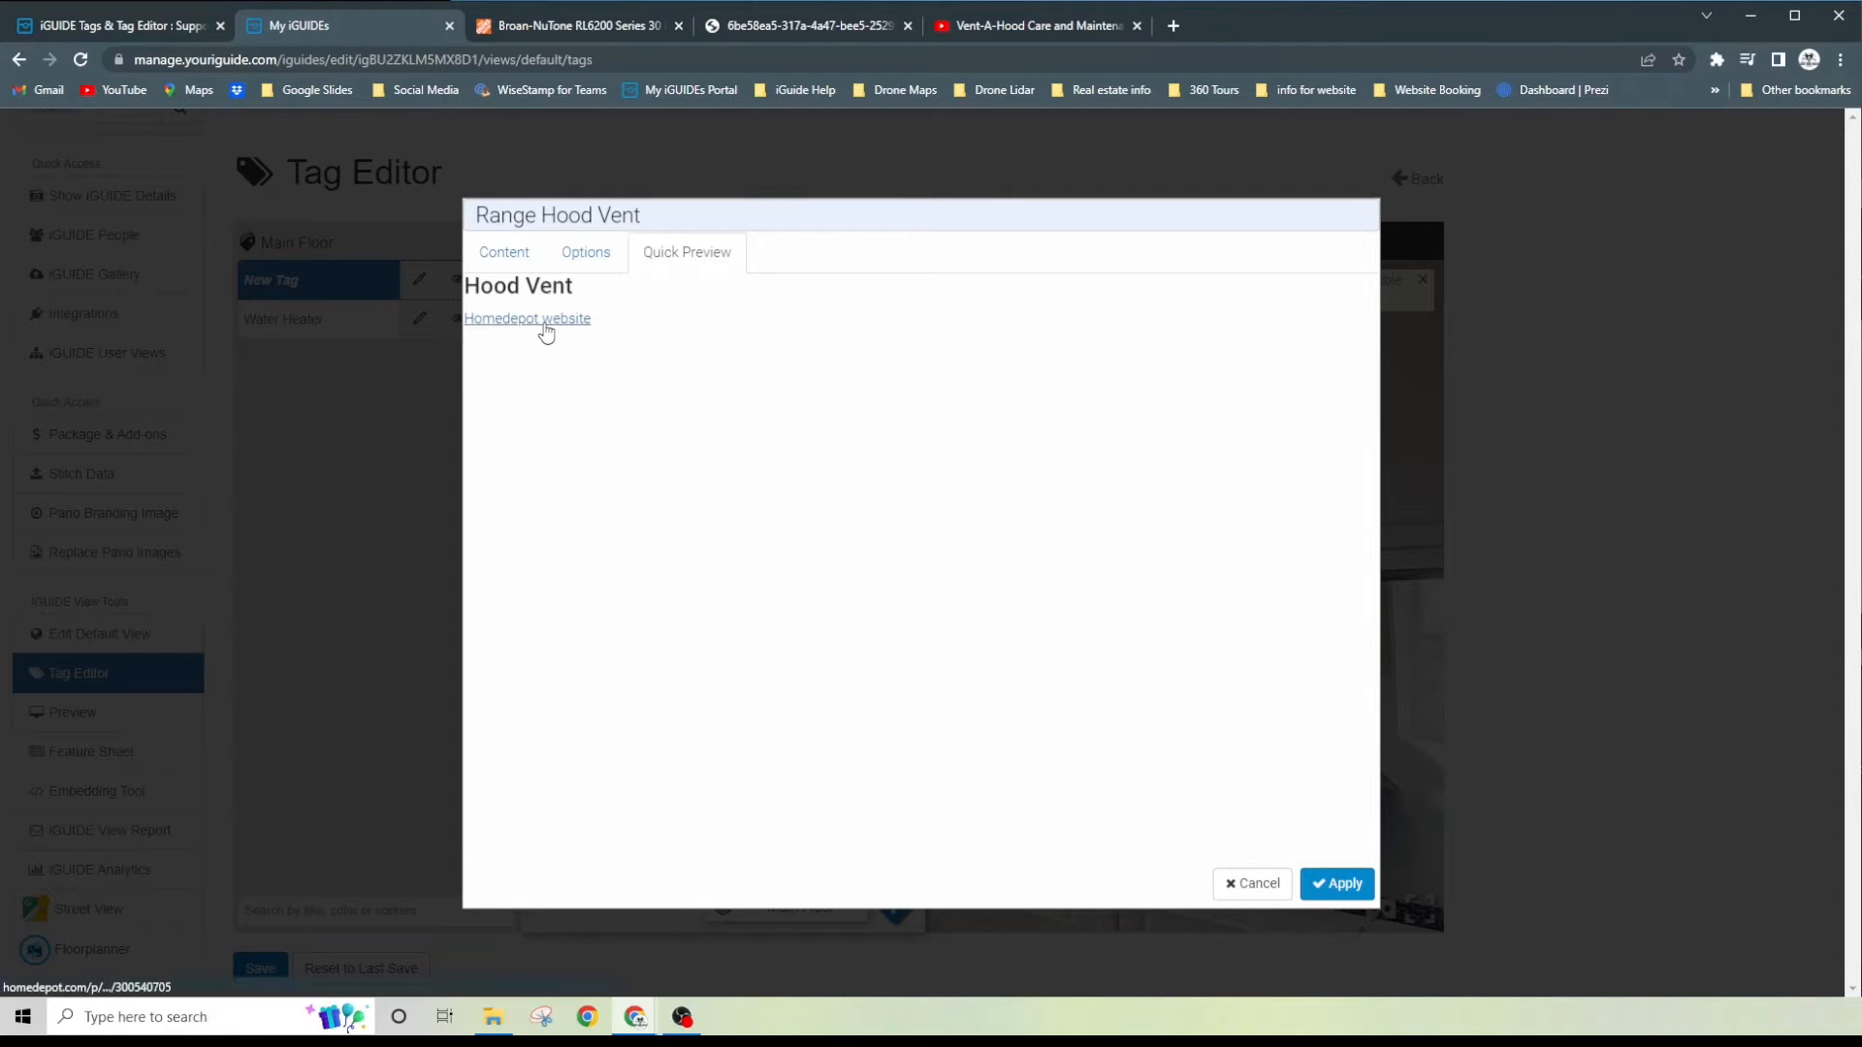
pyautogui.click(505, 254)
pyautogui.click(832, 372)
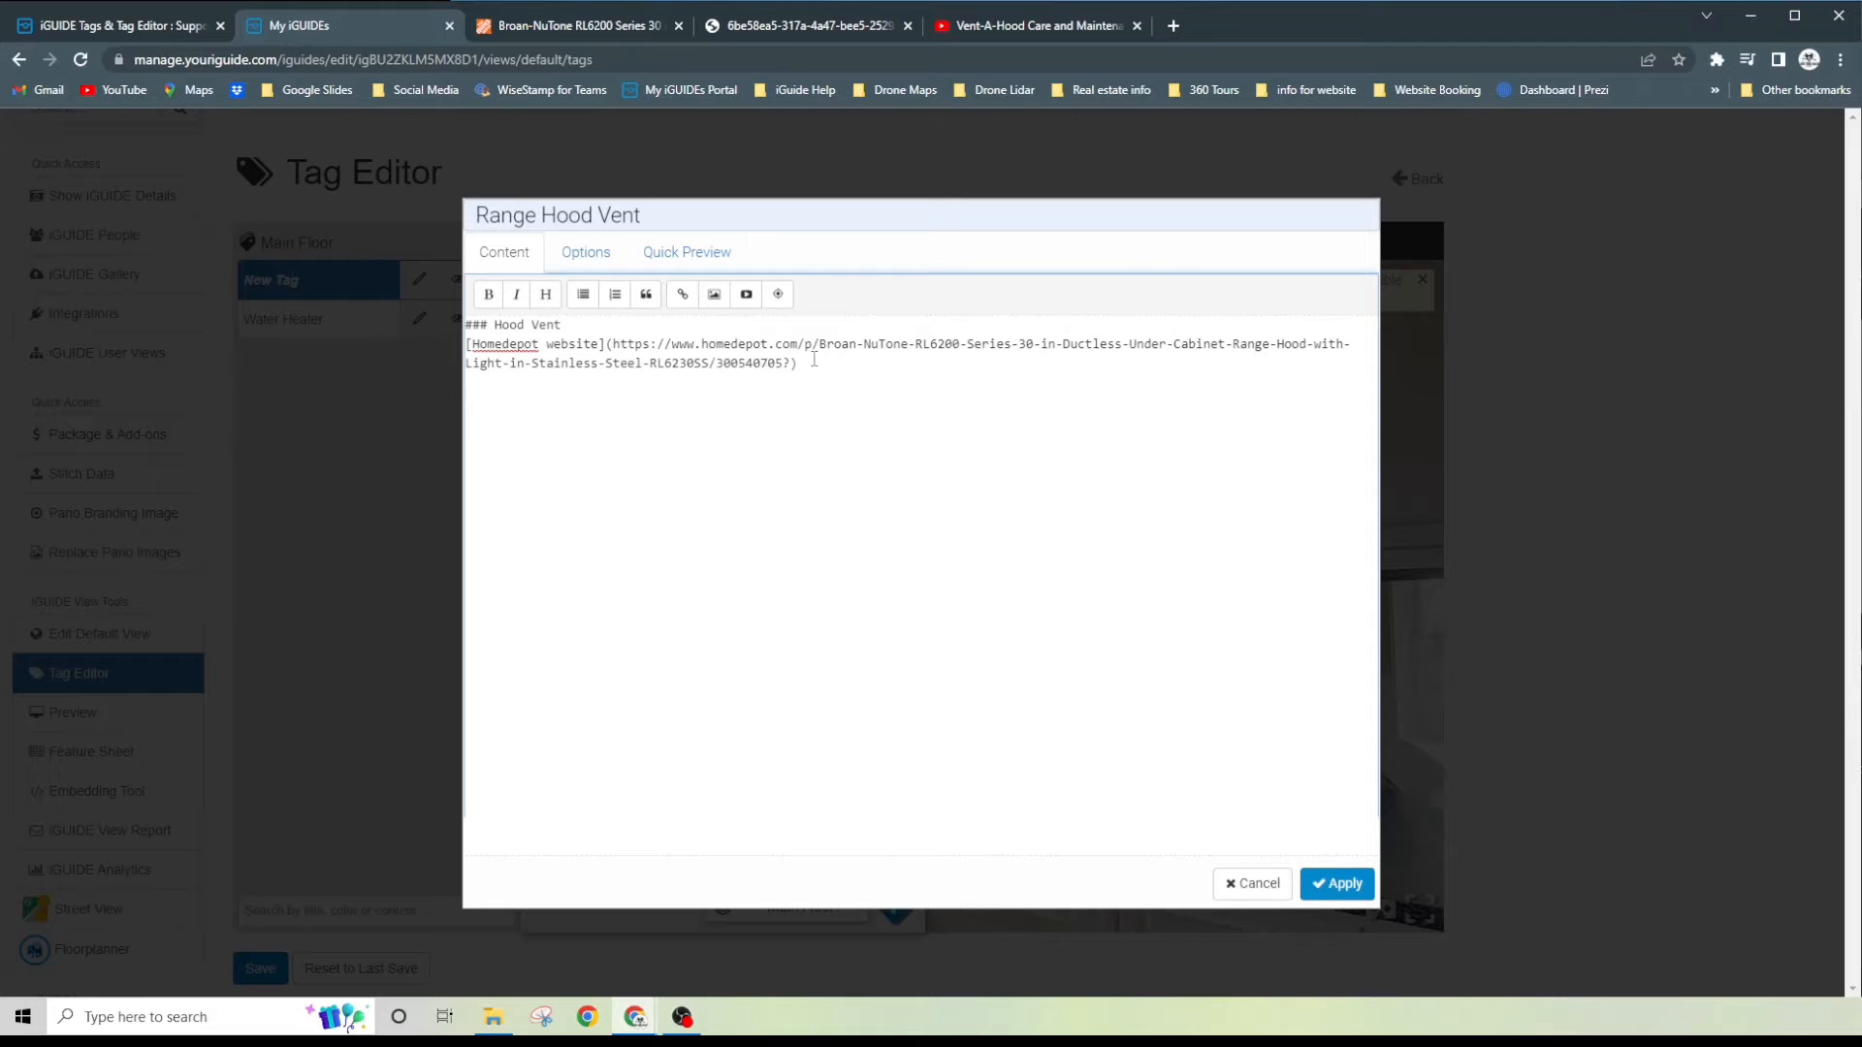
# - On the Home Depot range hood page, open the Use and Care Manual and copy the PDF's web address
pyautogui.click(552, 31)
pyautogui.scroll(-2, 803, 467)
pyautogui.scroll(-8, 803, 466)
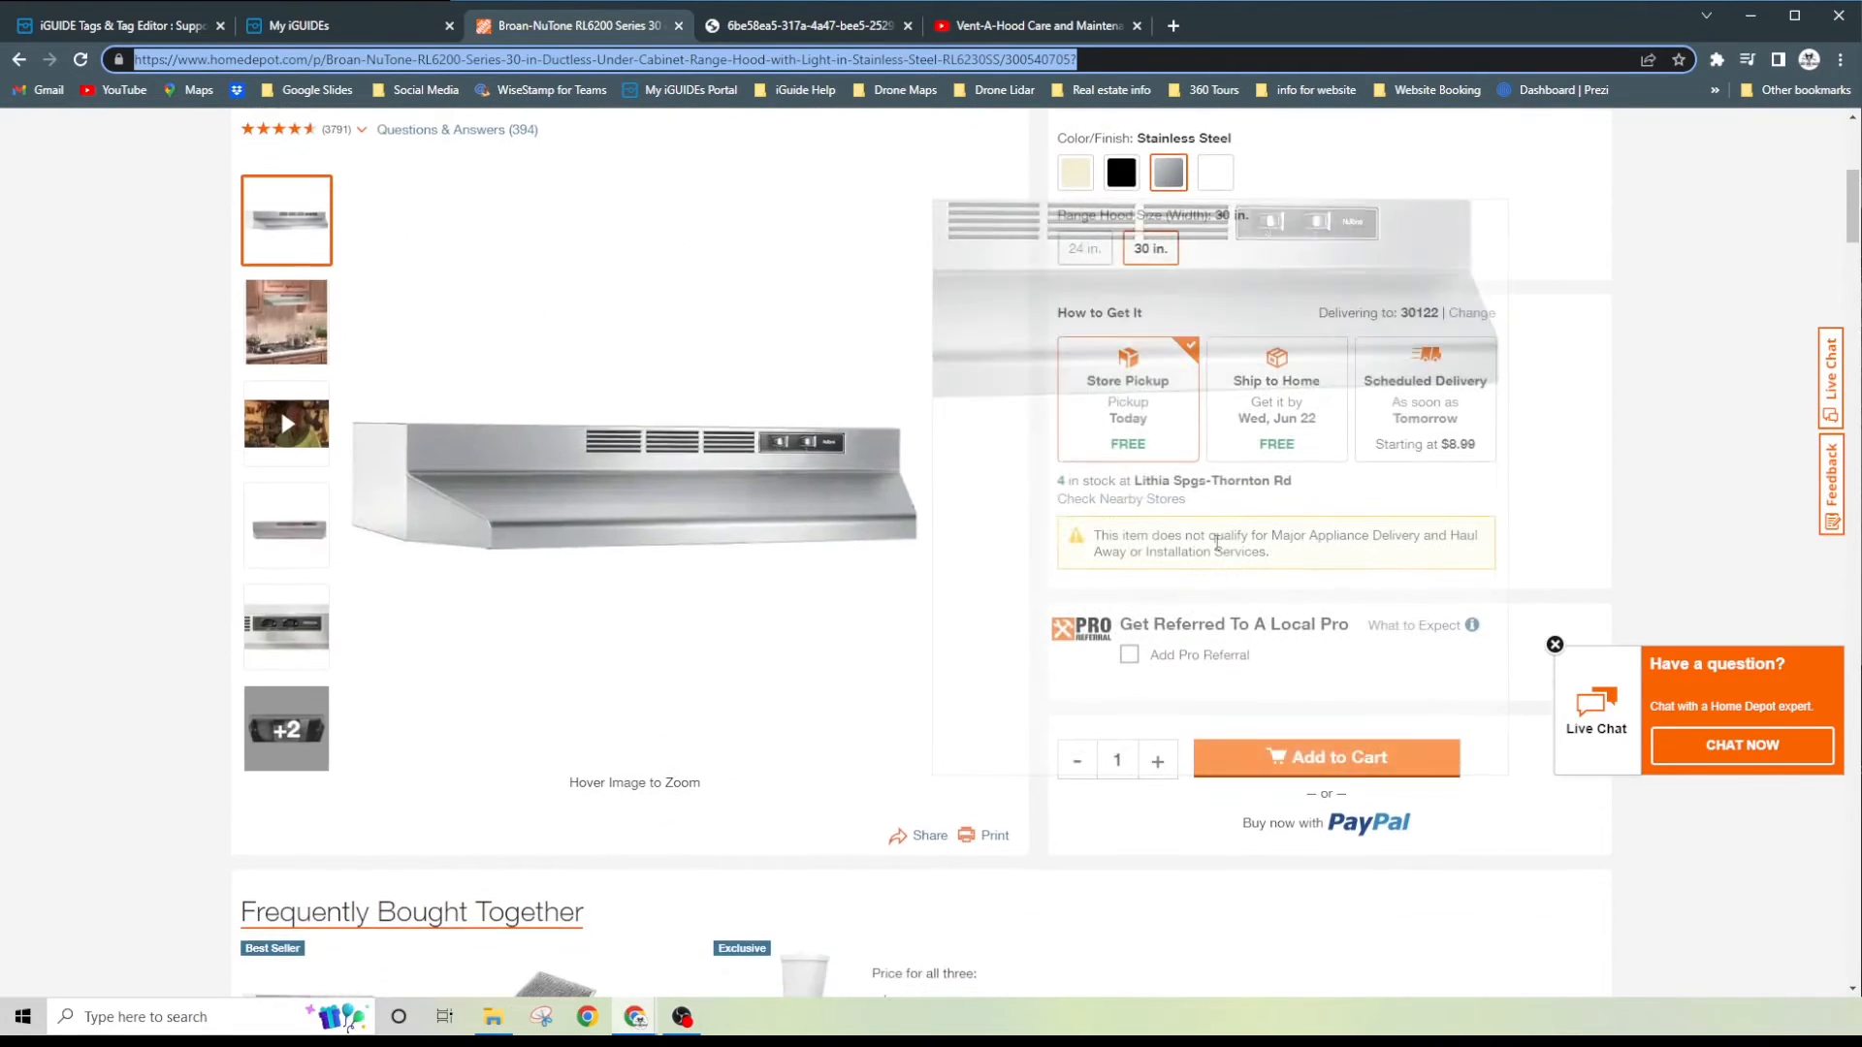
pyautogui.scroll(-10, 1166, 529)
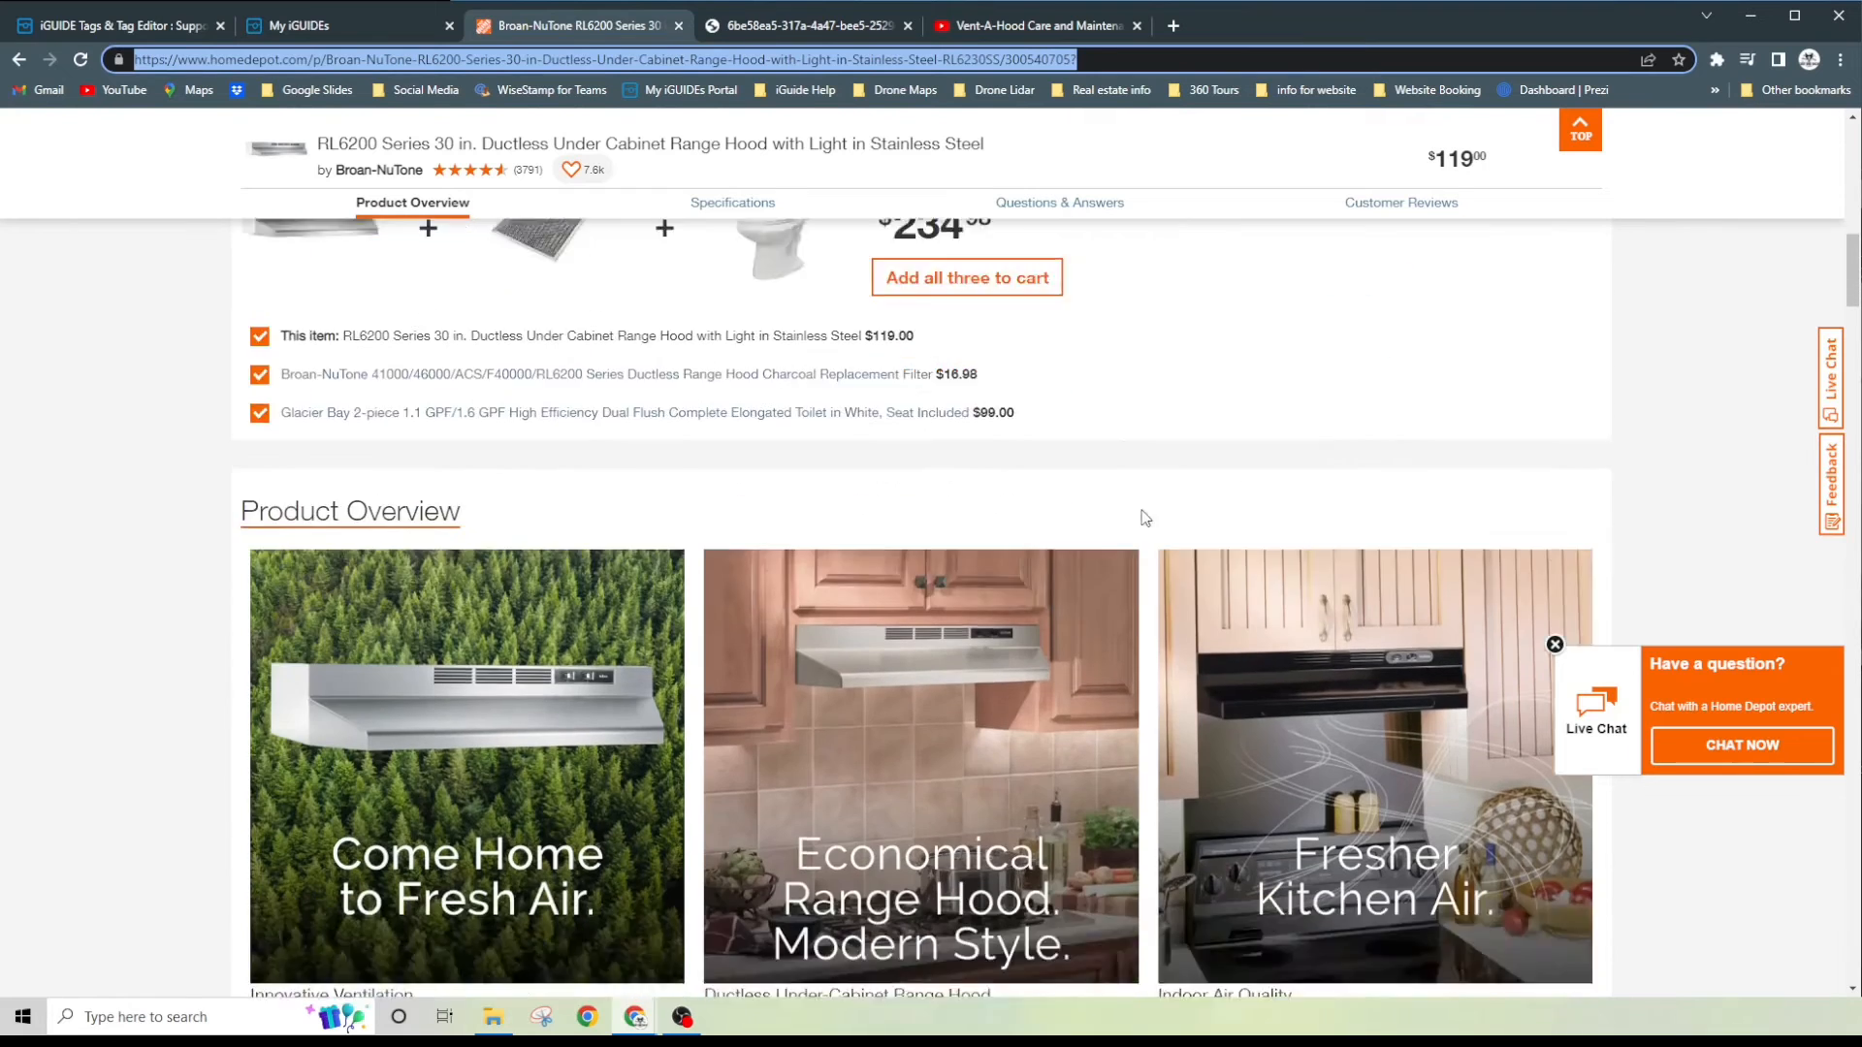
pyautogui.scroll(-2, 1123, 514)
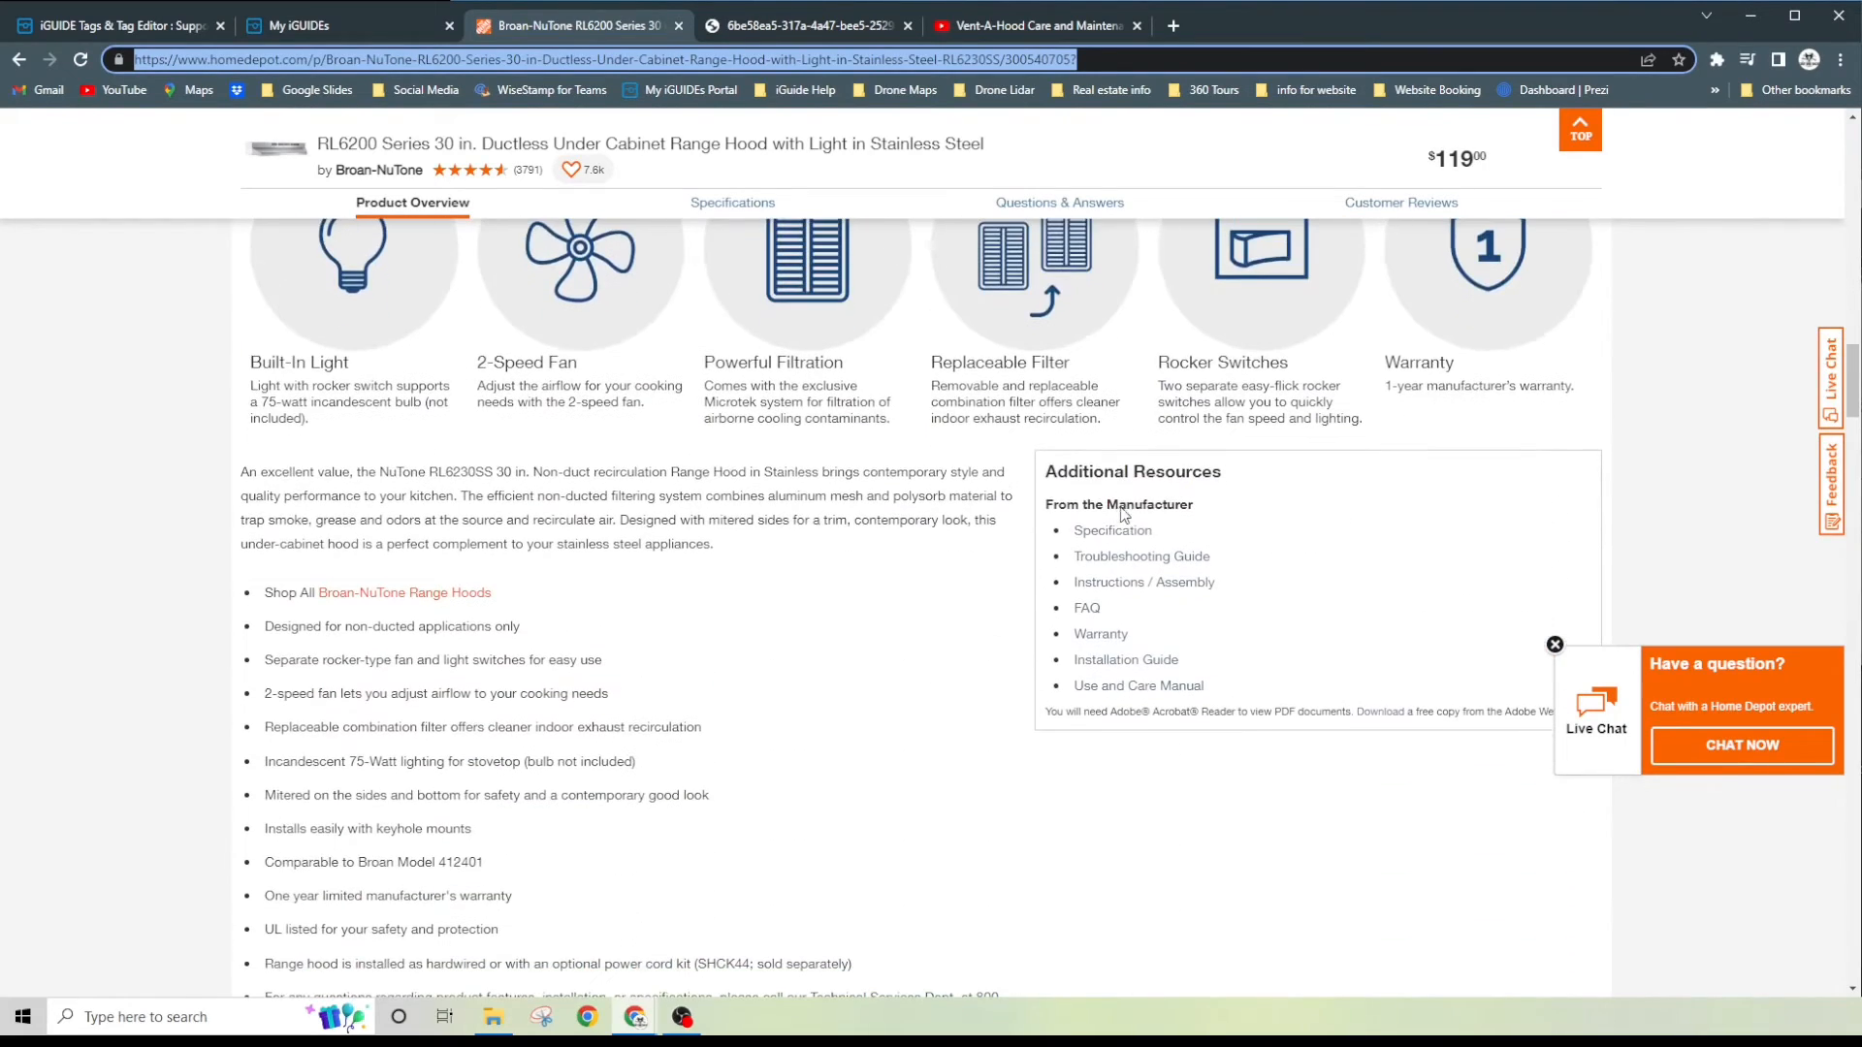
pyautogui.click(1139, 689)
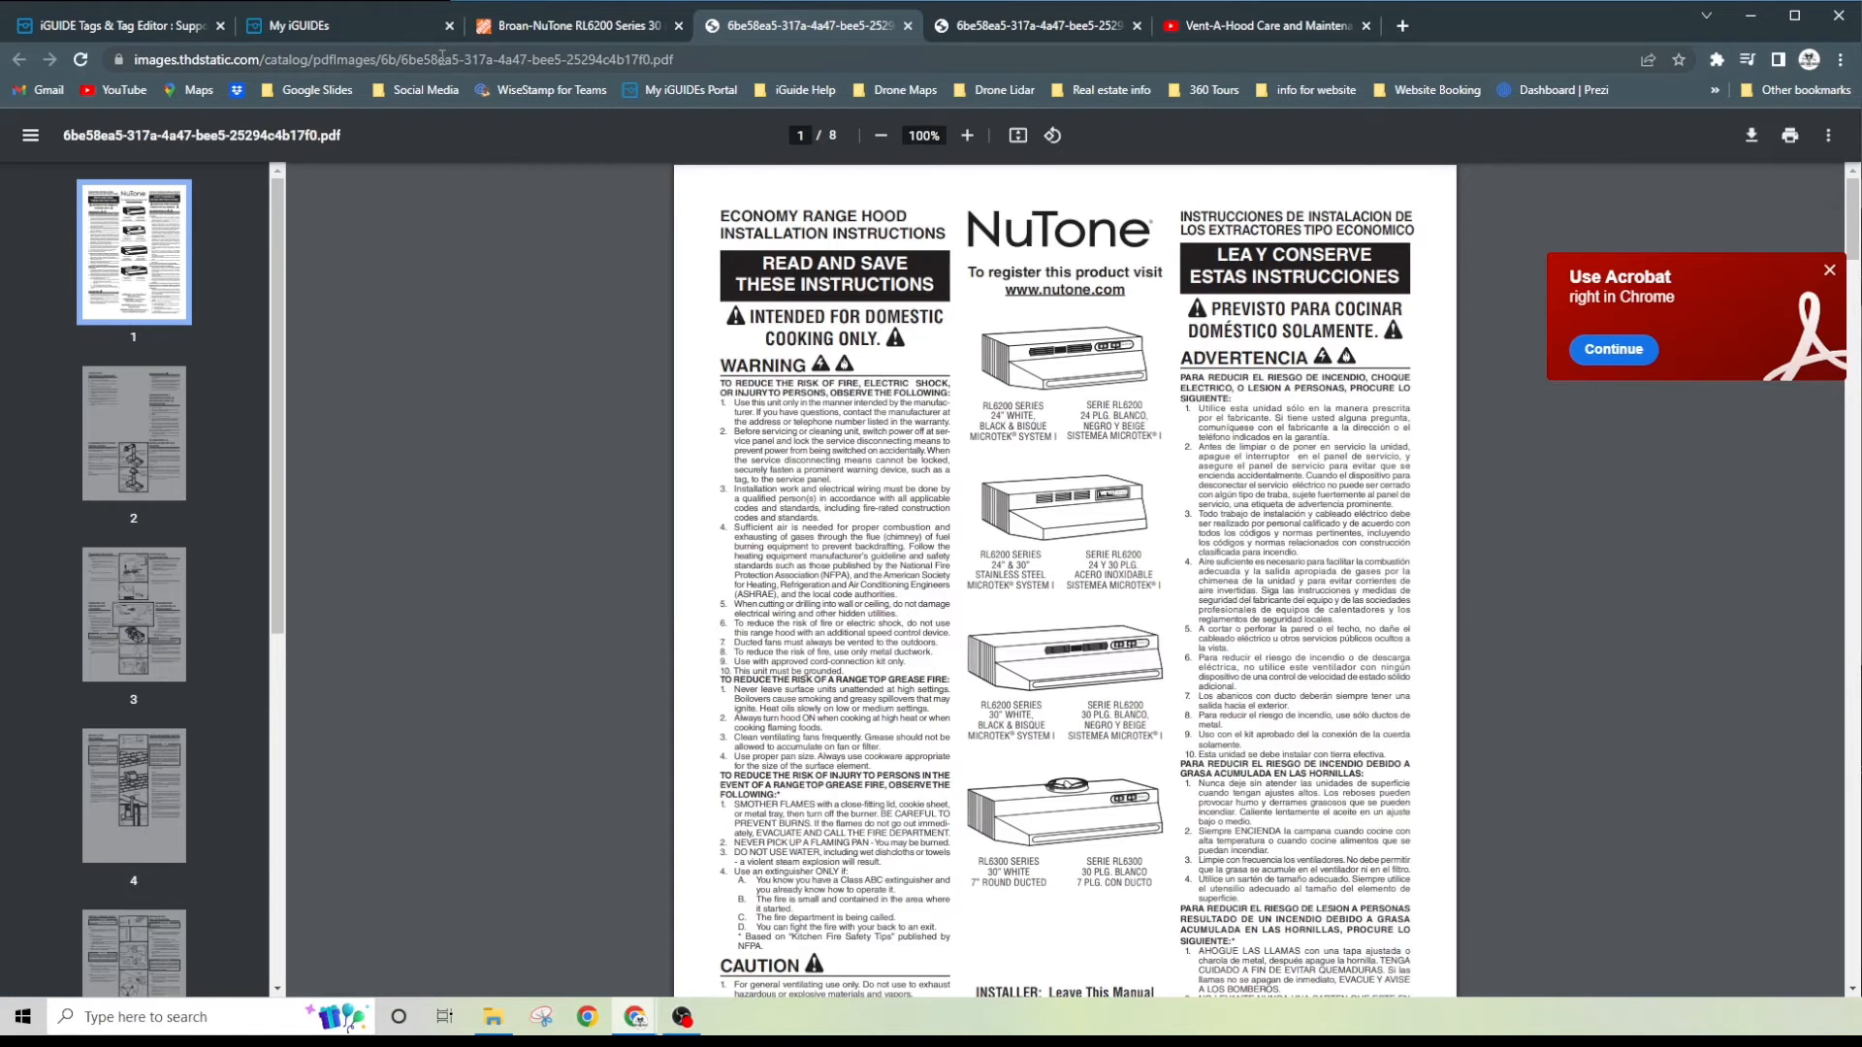
pyautogui.click(331, 64)
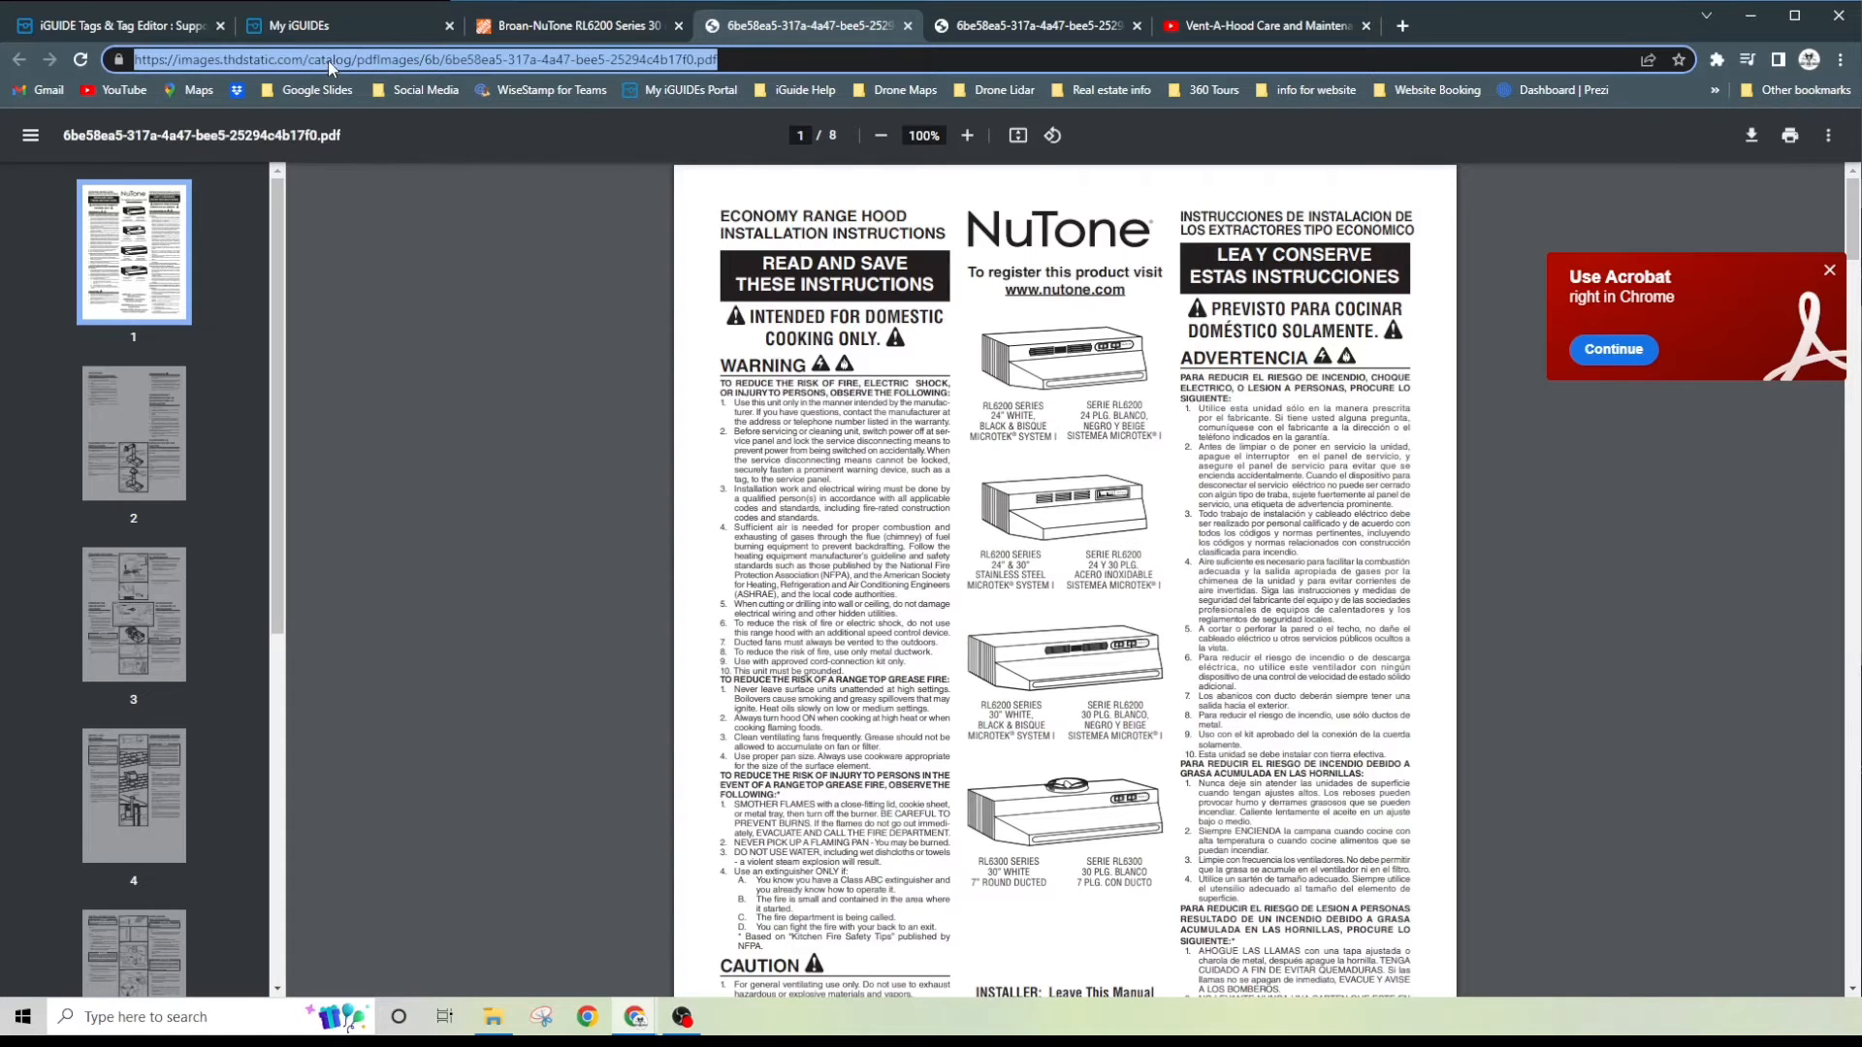
pyautogui.rightClick(421, 64)
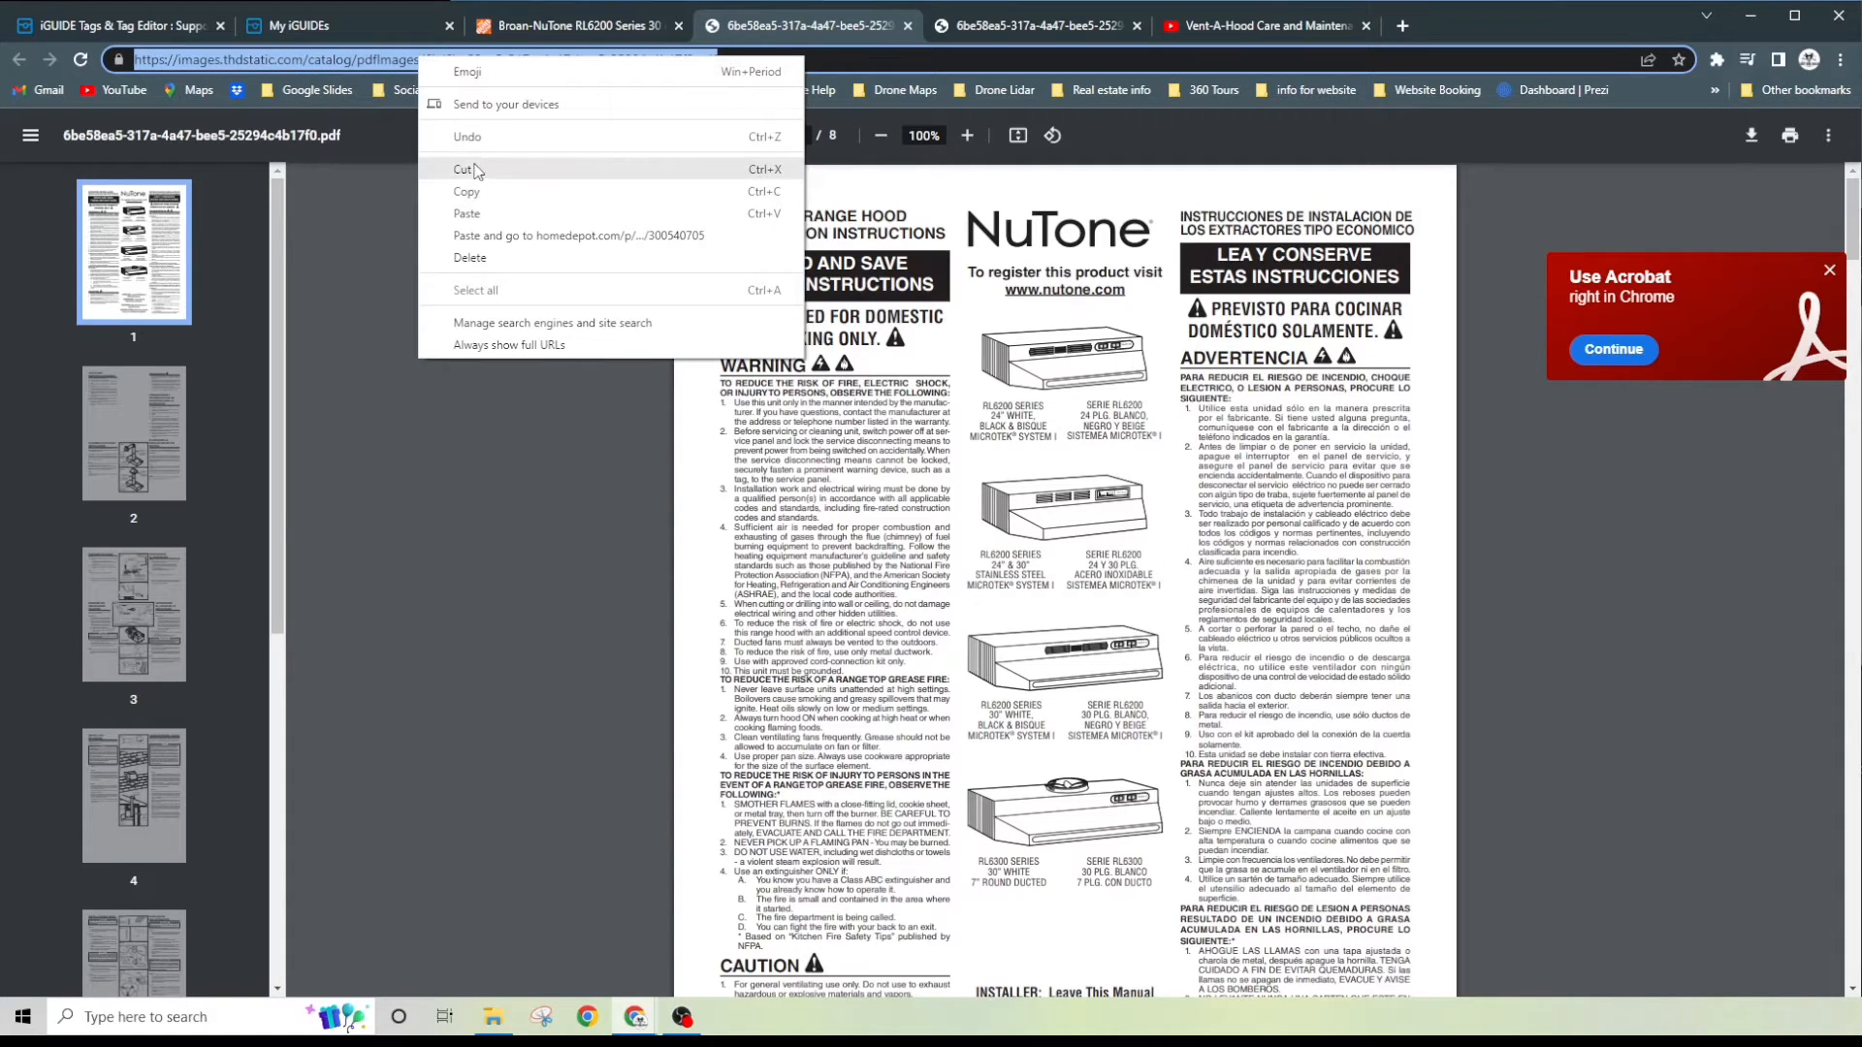
pyautogui.click(482, 194)
# - Back in the tag editor, insert the copied PDF address as a hyperlink below the Homedepot link
pyautogui.click(336, 21)
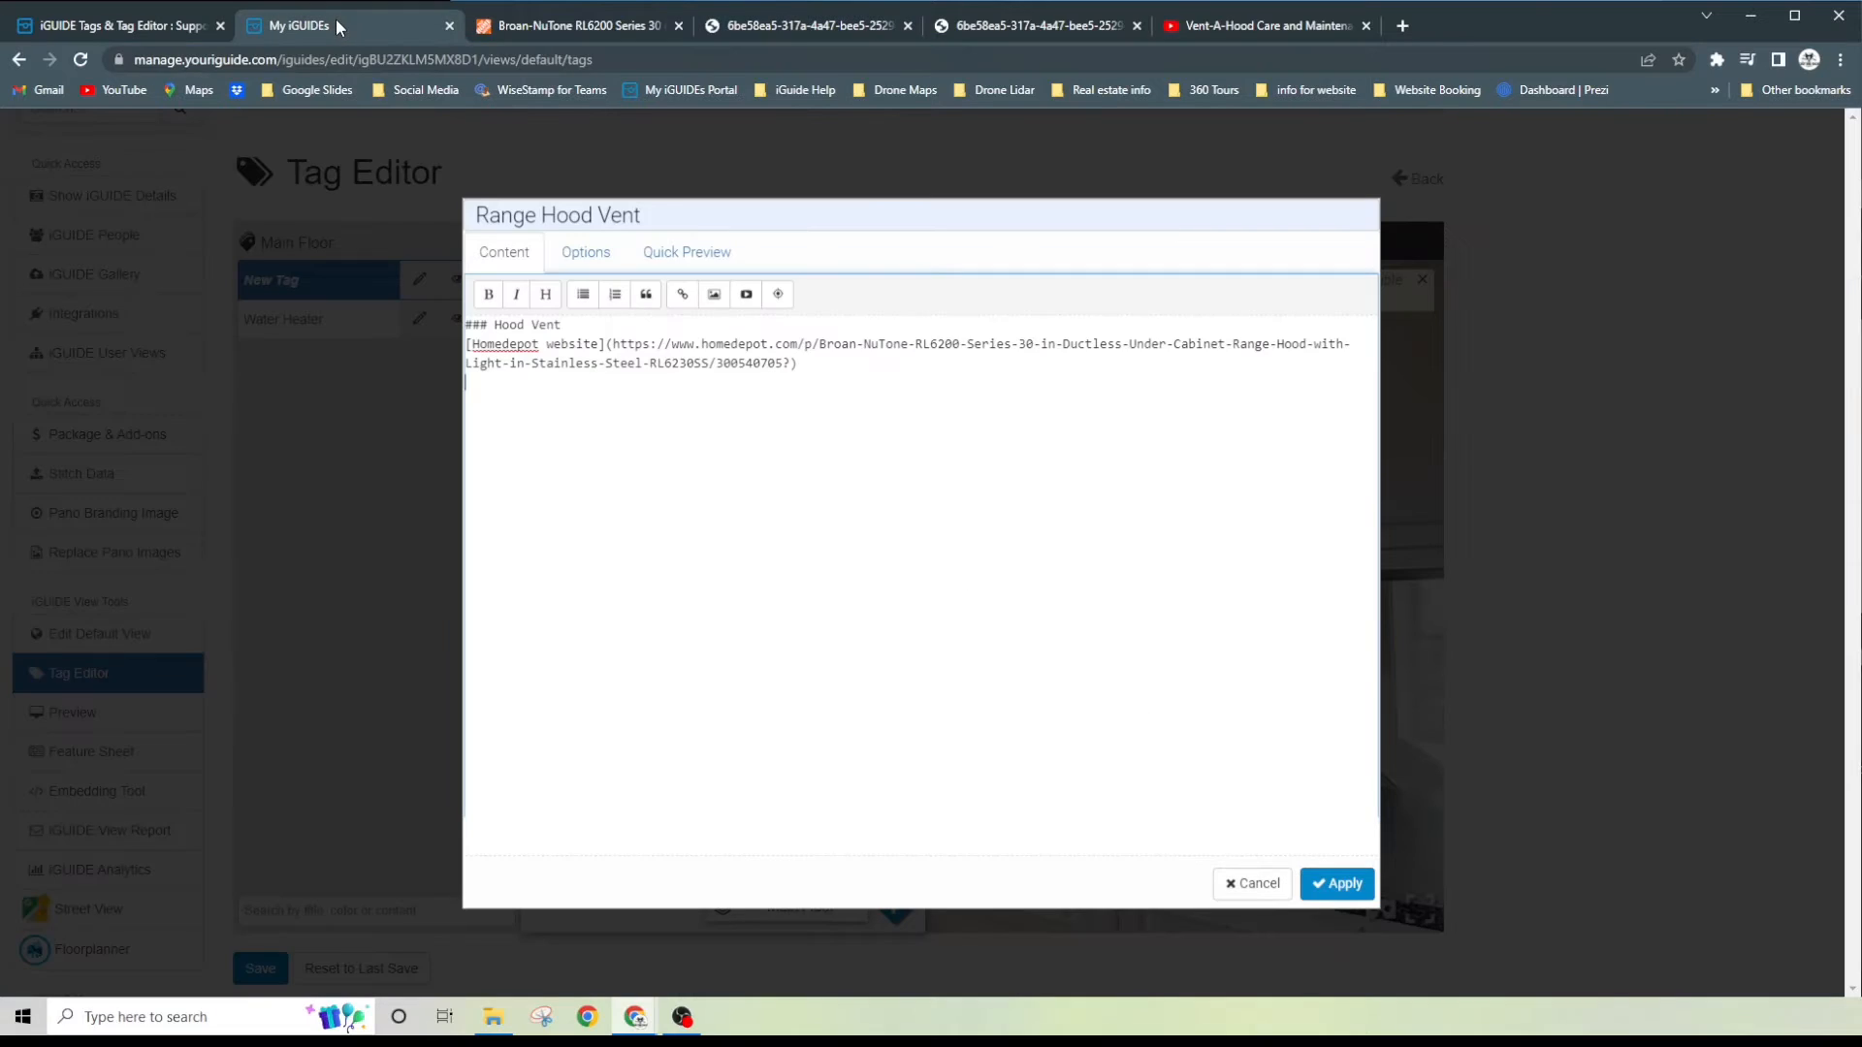
pyautogui.click(684, 296)
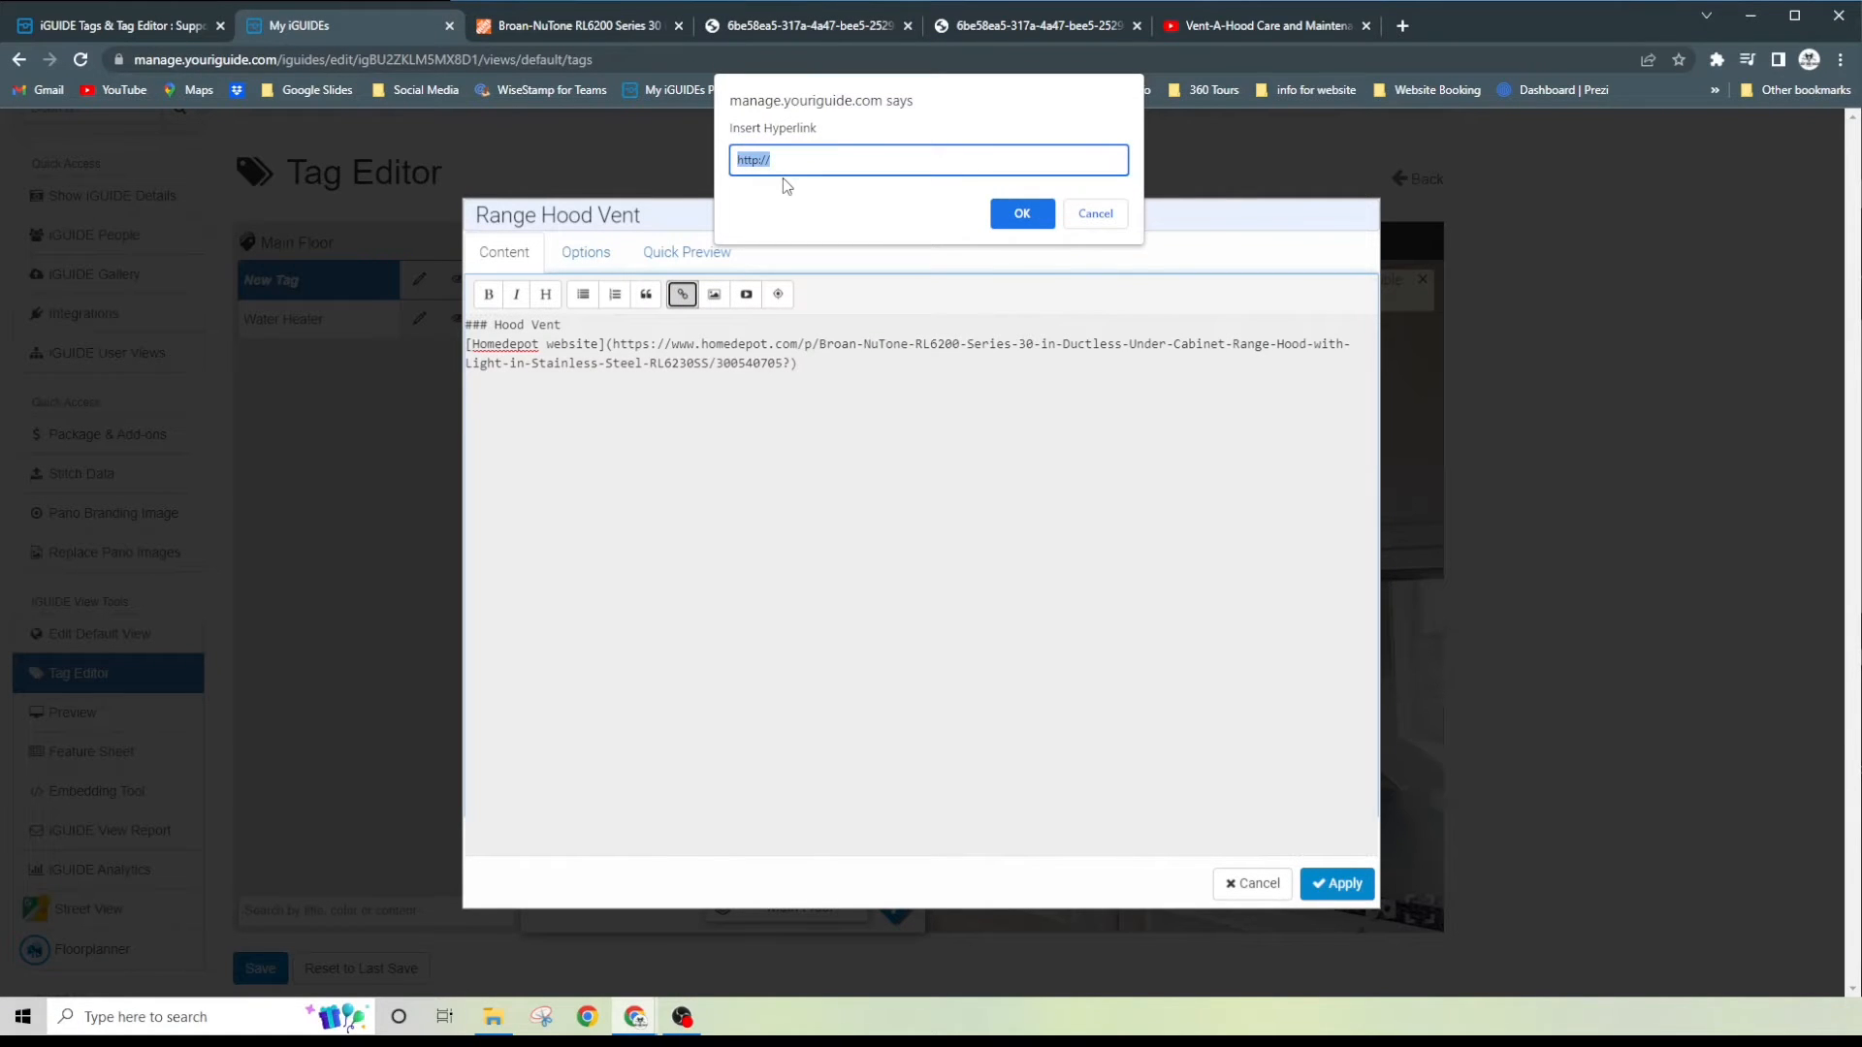
pyautogui.hotkey('ctrl', 'v')
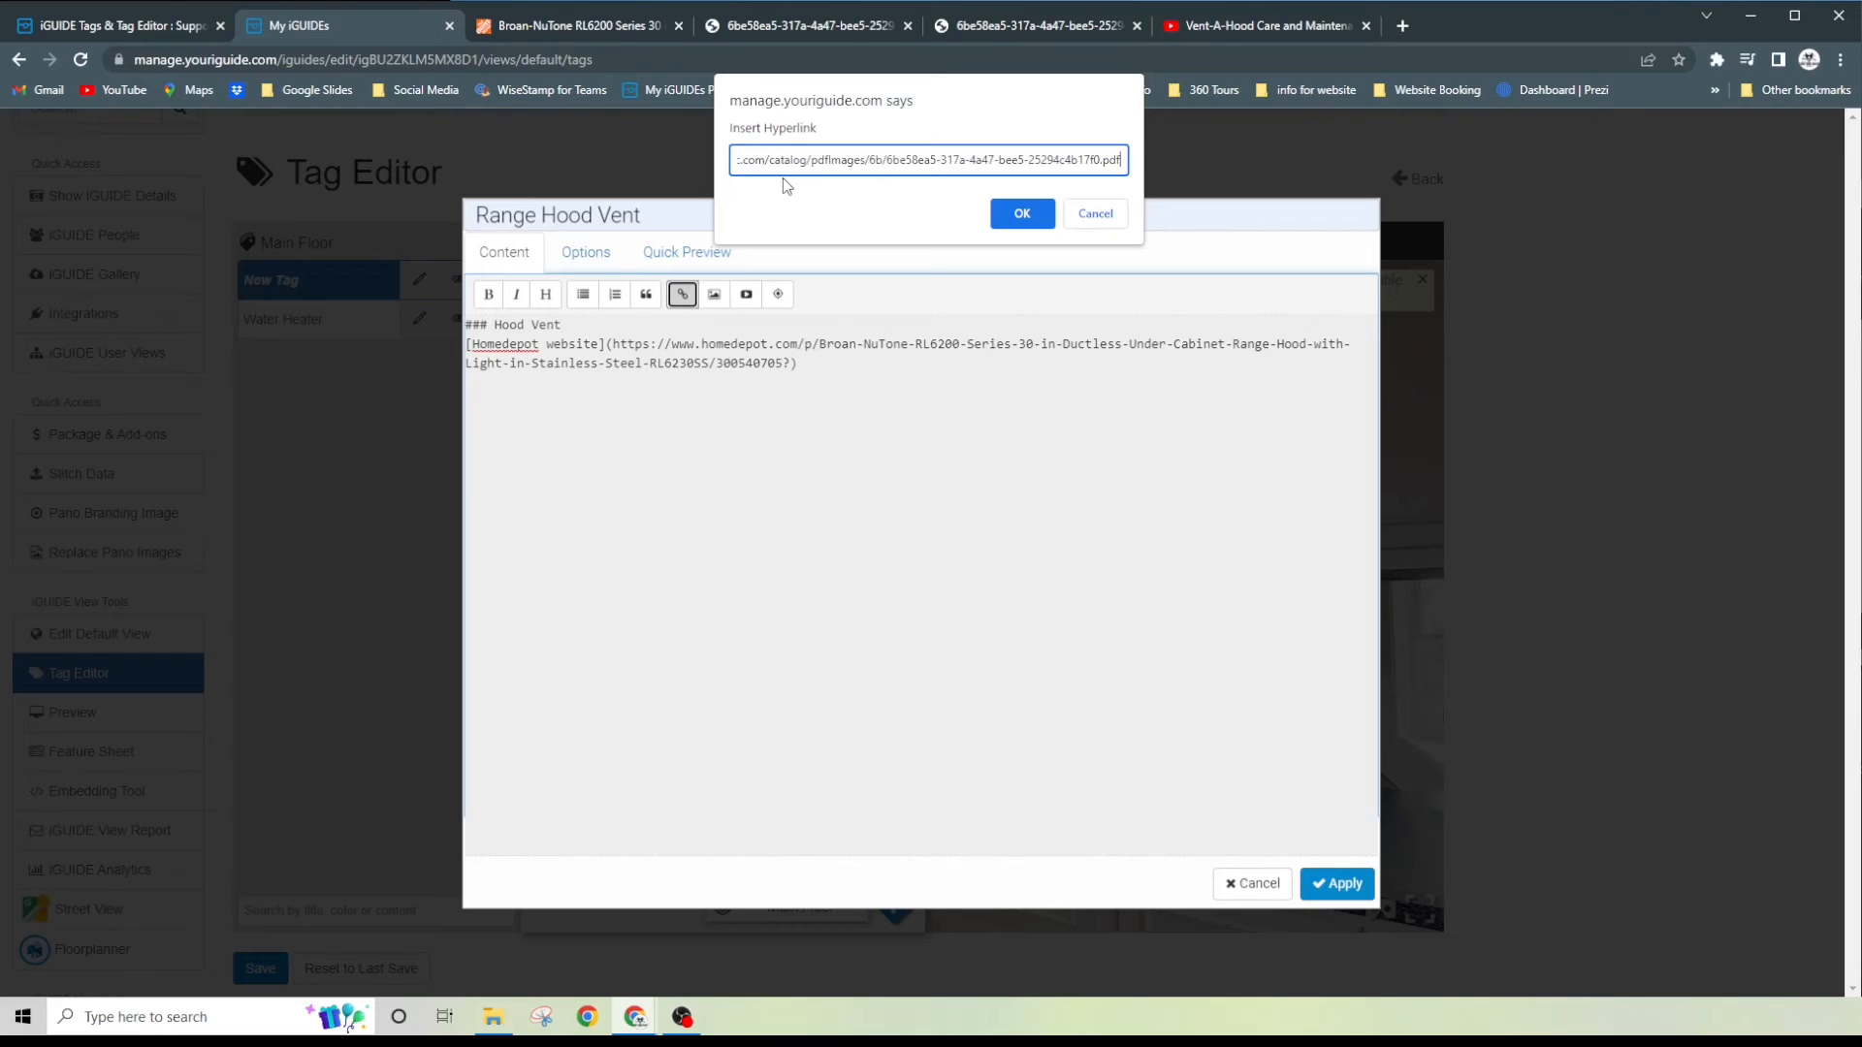
pyautogui.click(1022, 215)
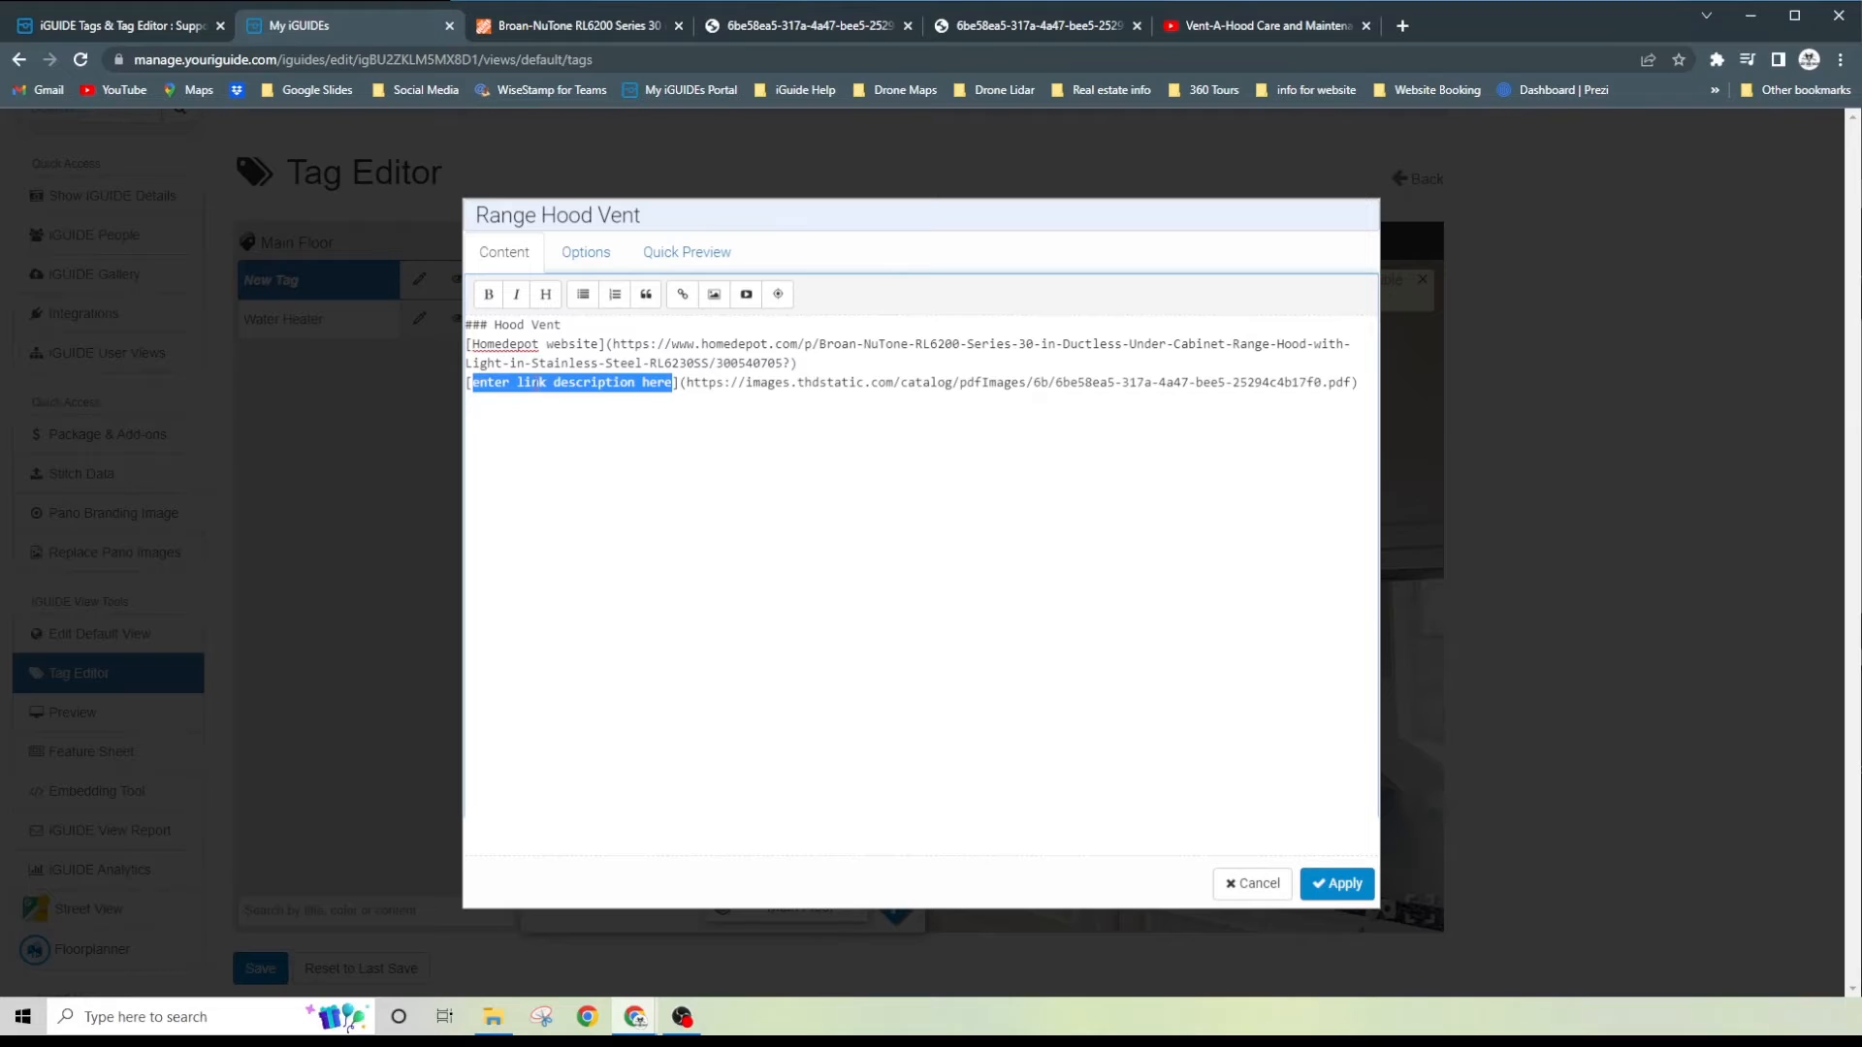
# - Describe the PDF link as "User and Care PDF" and preview the tag content
pyautogui.write('Ca')
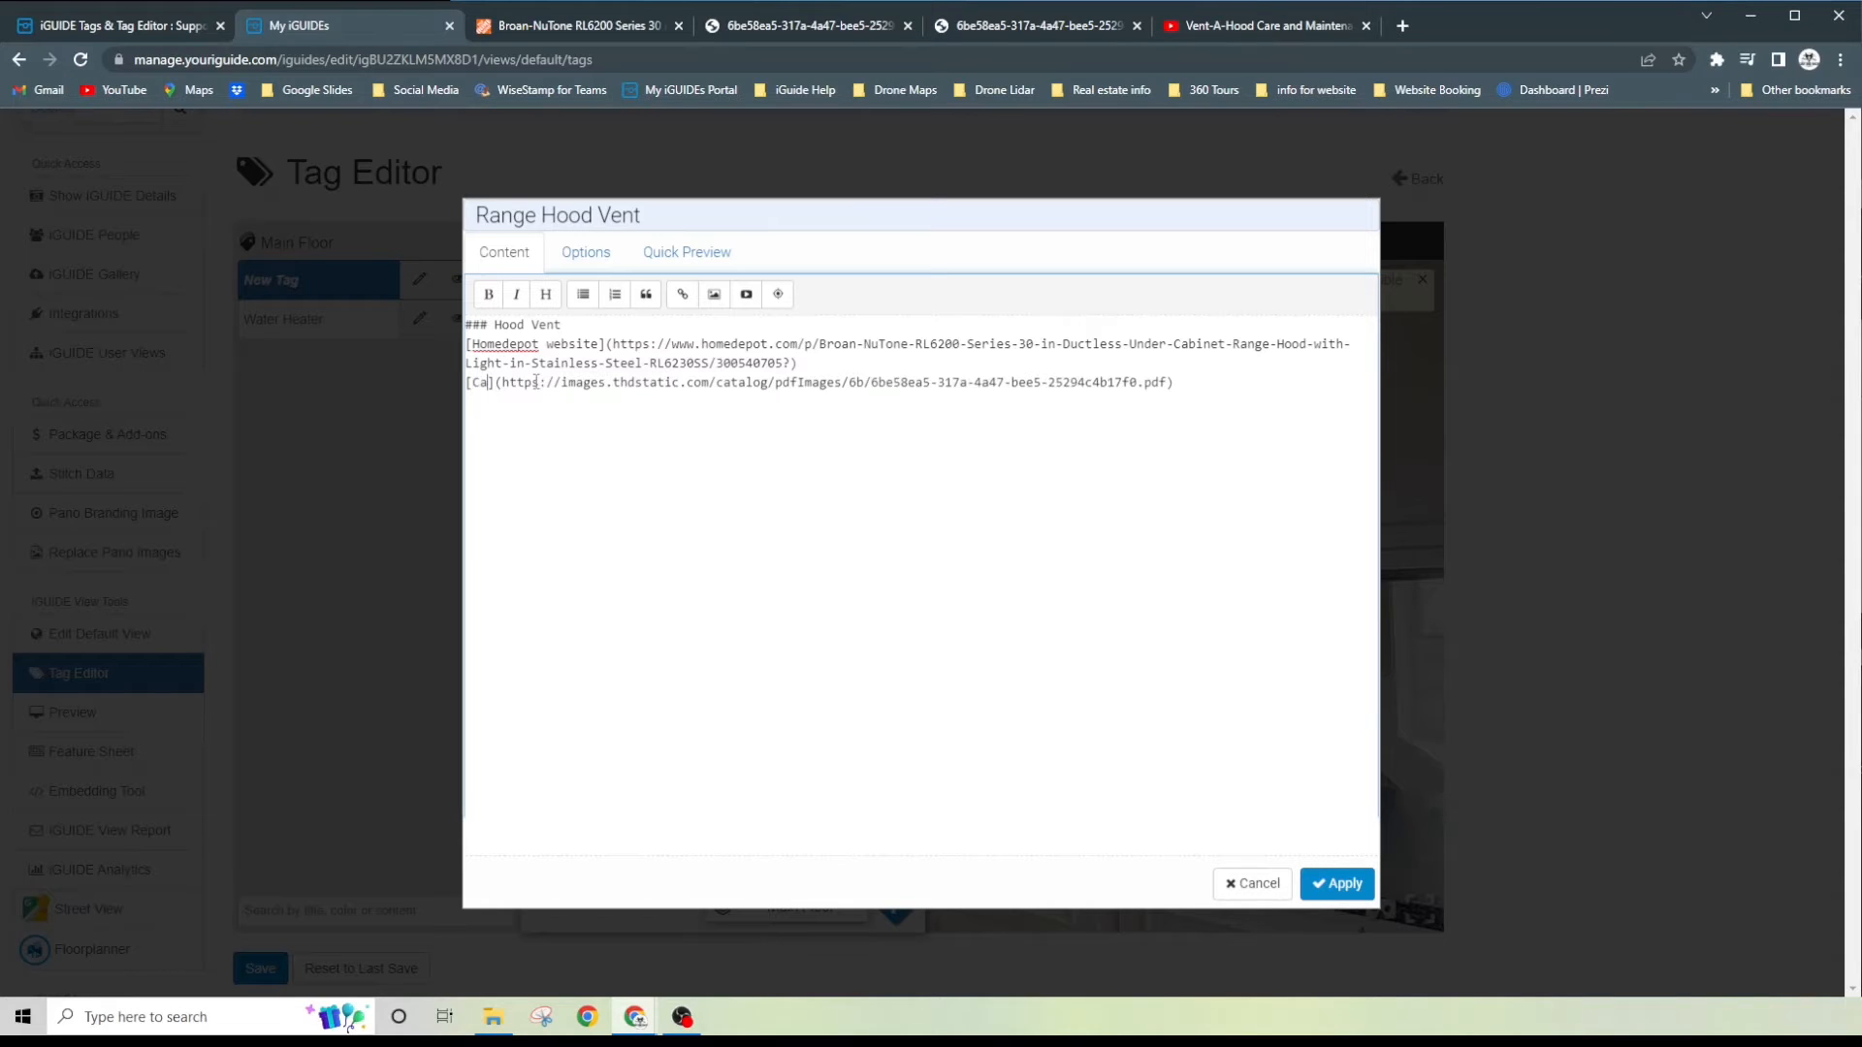
pyautogui.press('BackSpace')
pyautogui.press('BackSpace')
pyautogui.write('User and ')
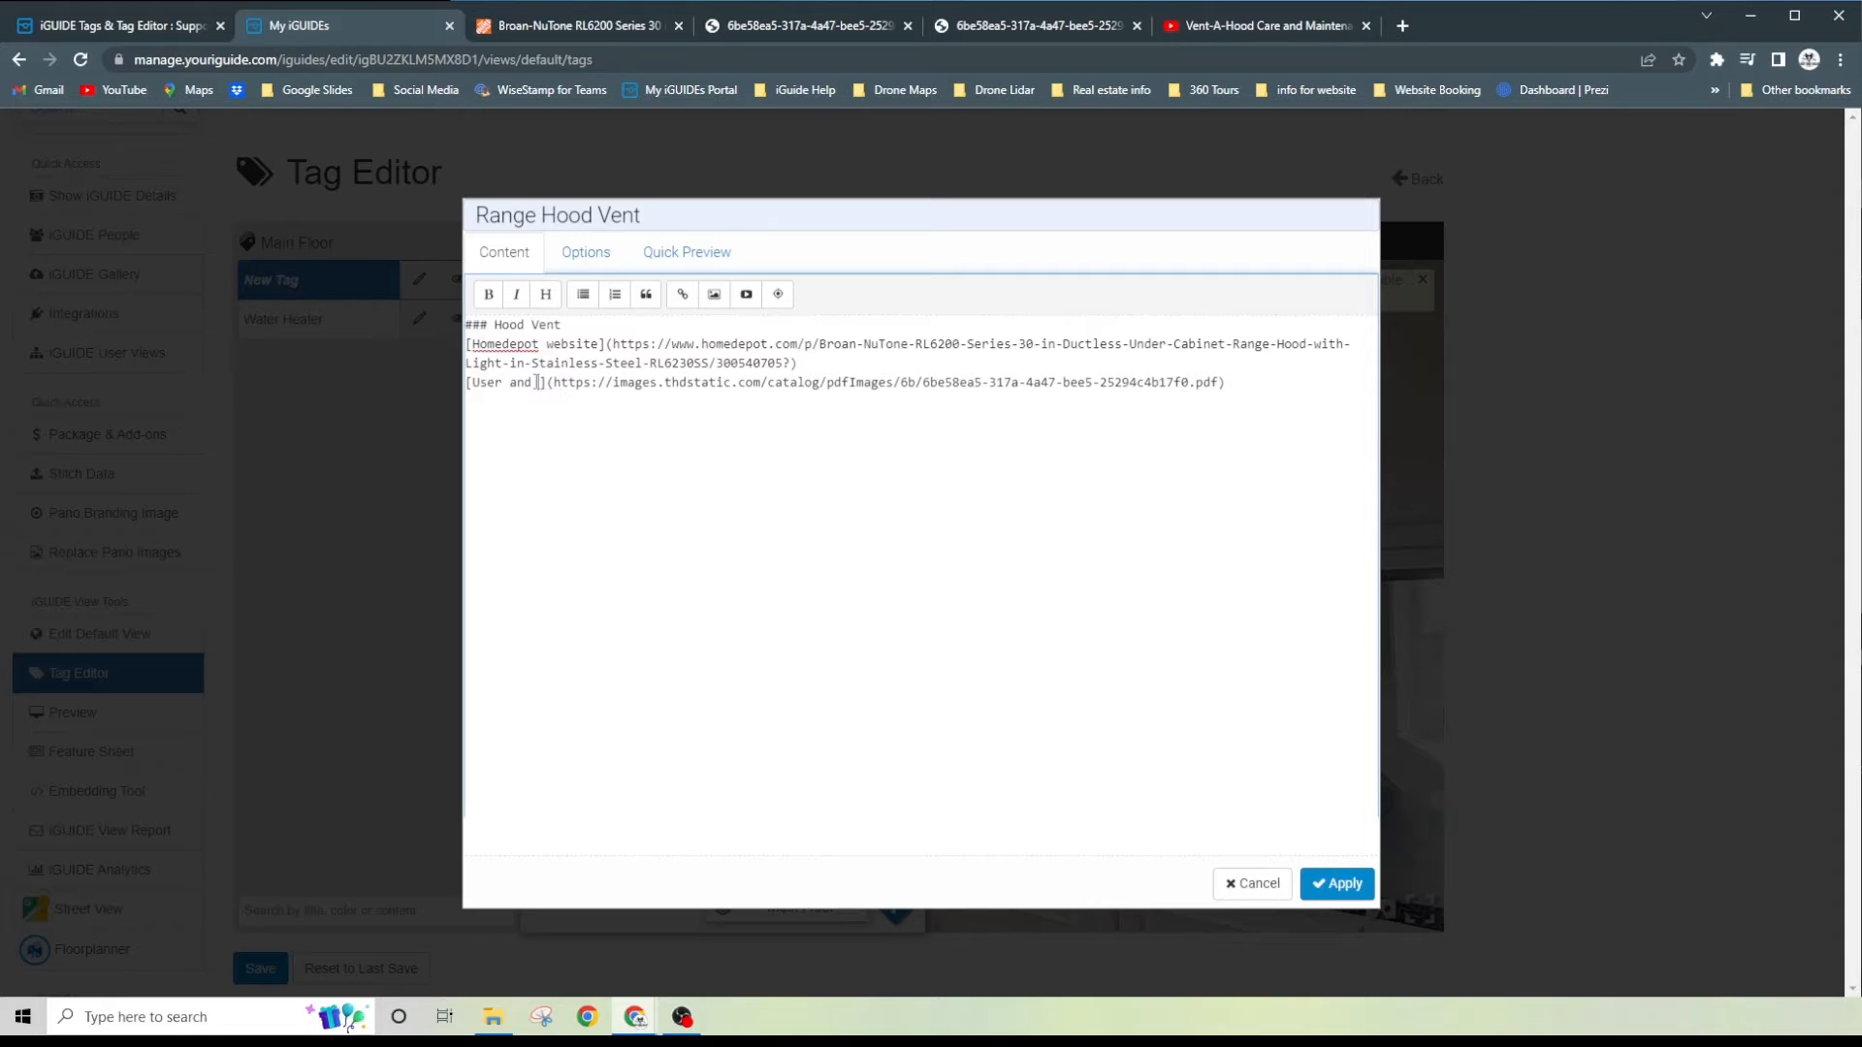
pyautogui.write('Care P')
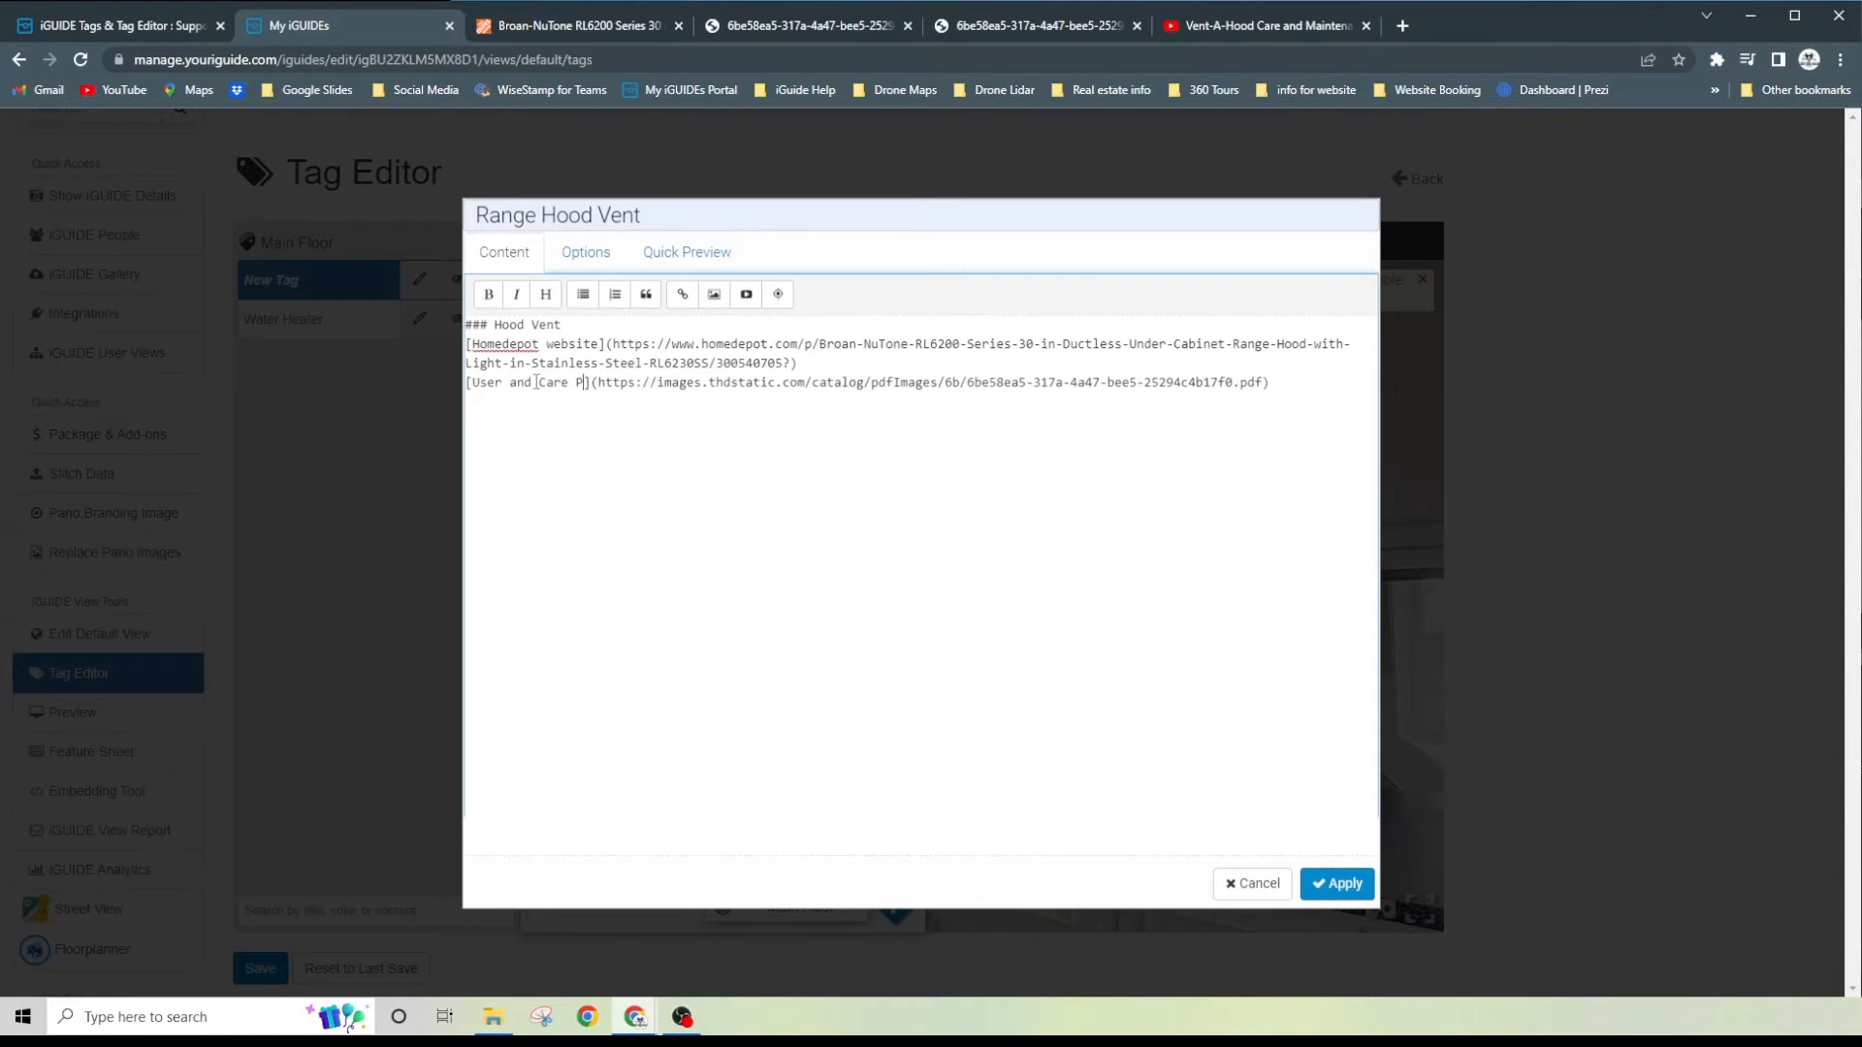
pyautogui.write('DF')
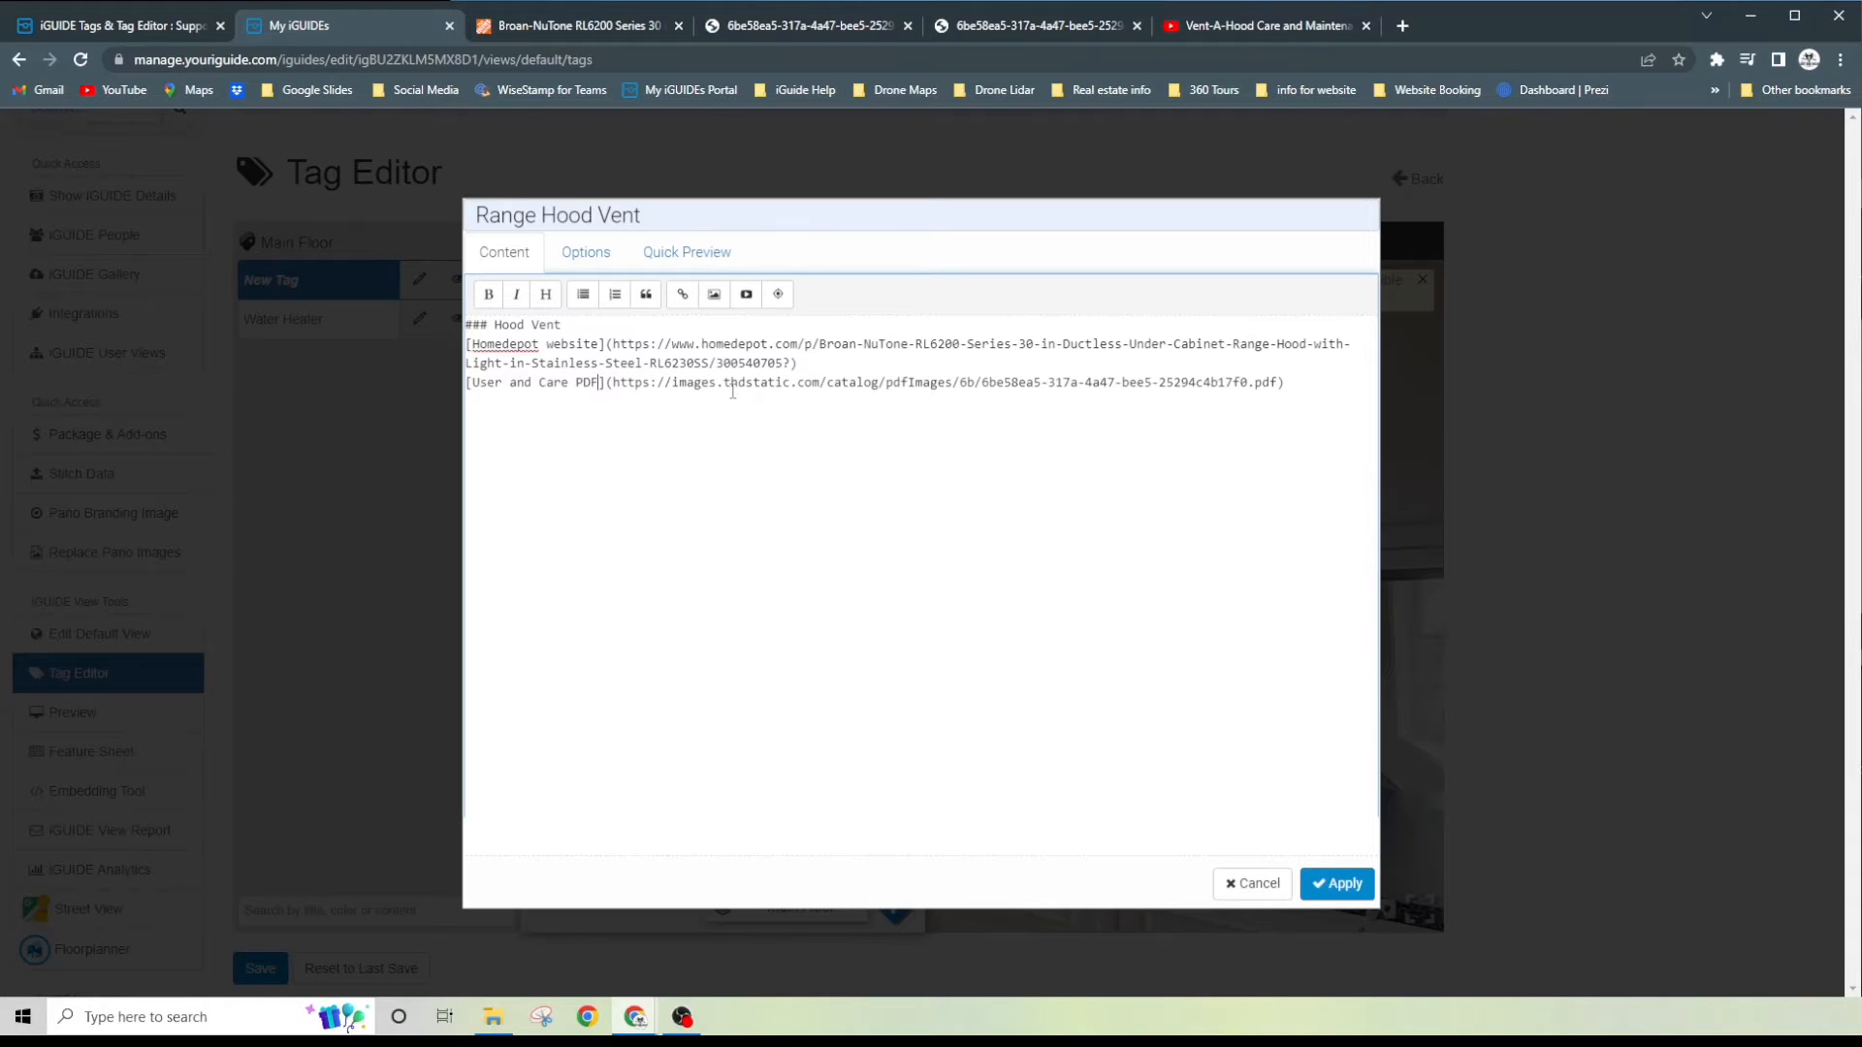
pyautogui.click(697, 257)
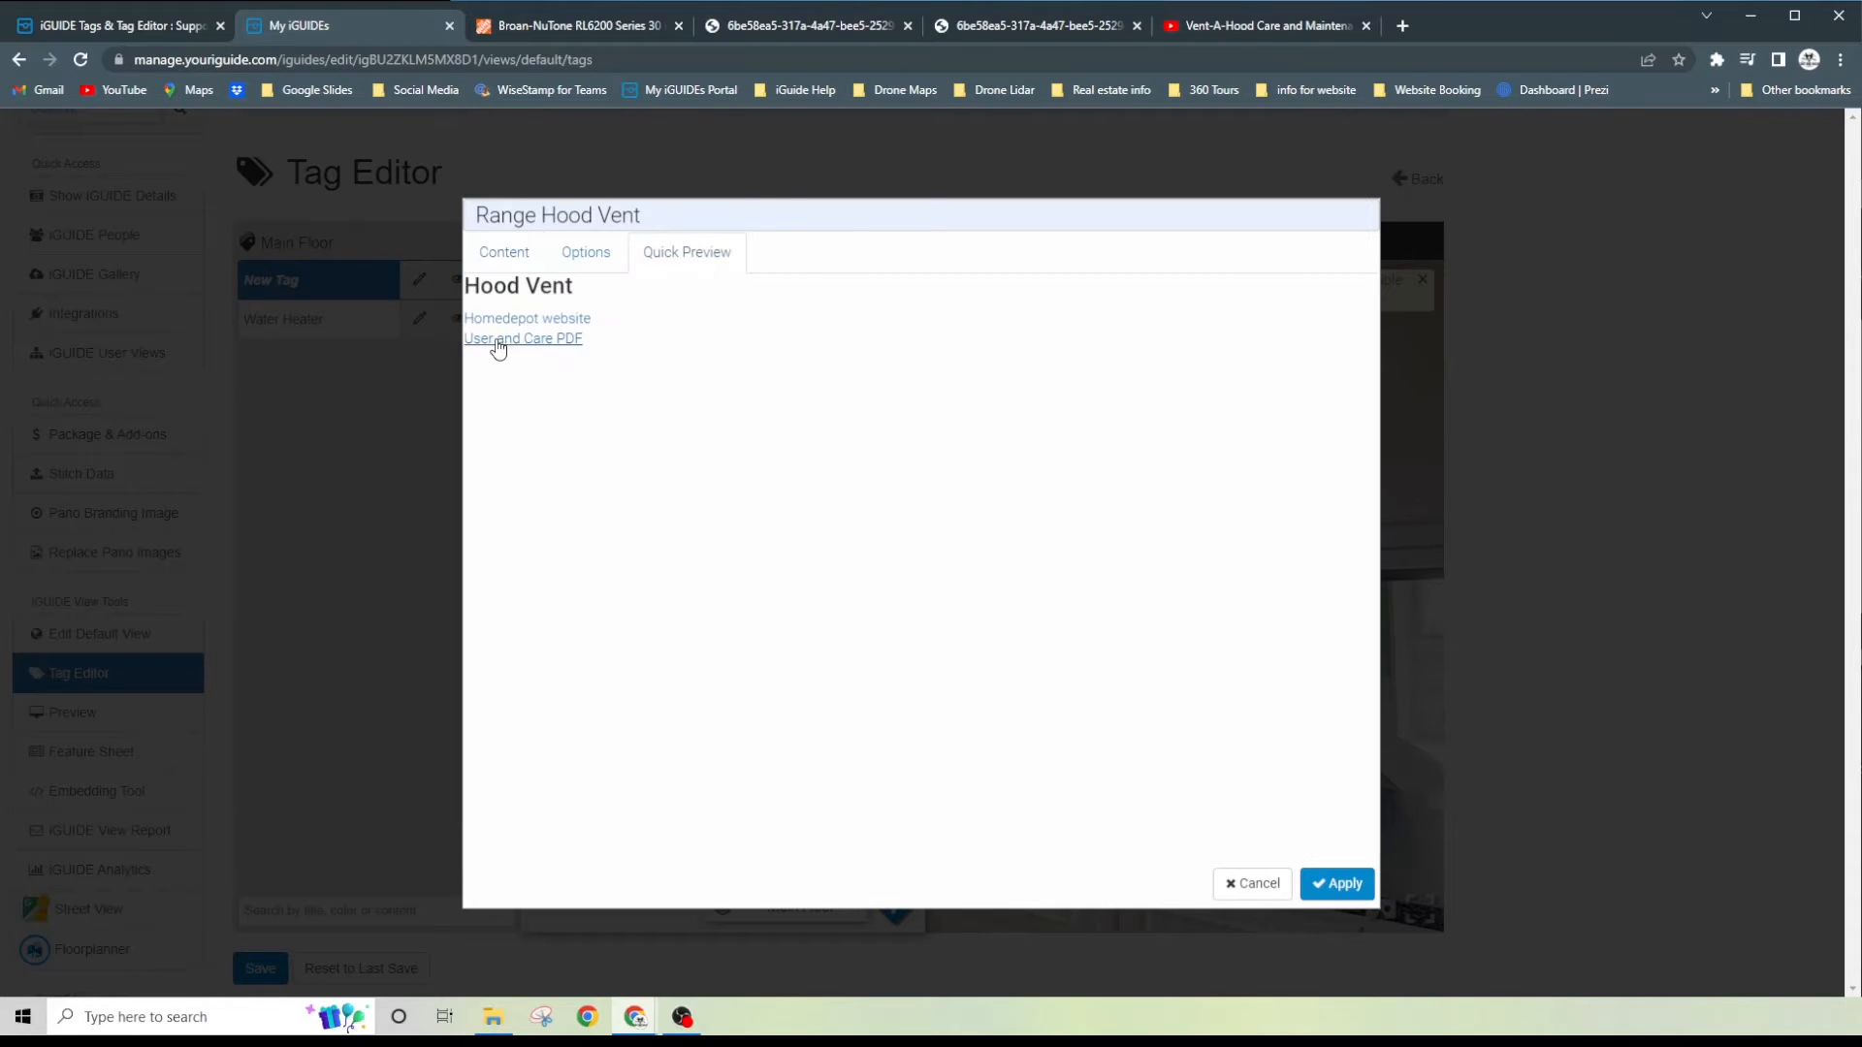
# - Insert the iGUIDE Gallery photo showing the range hood above the cooktop into the tag content
pyautogui.click(496, 260)
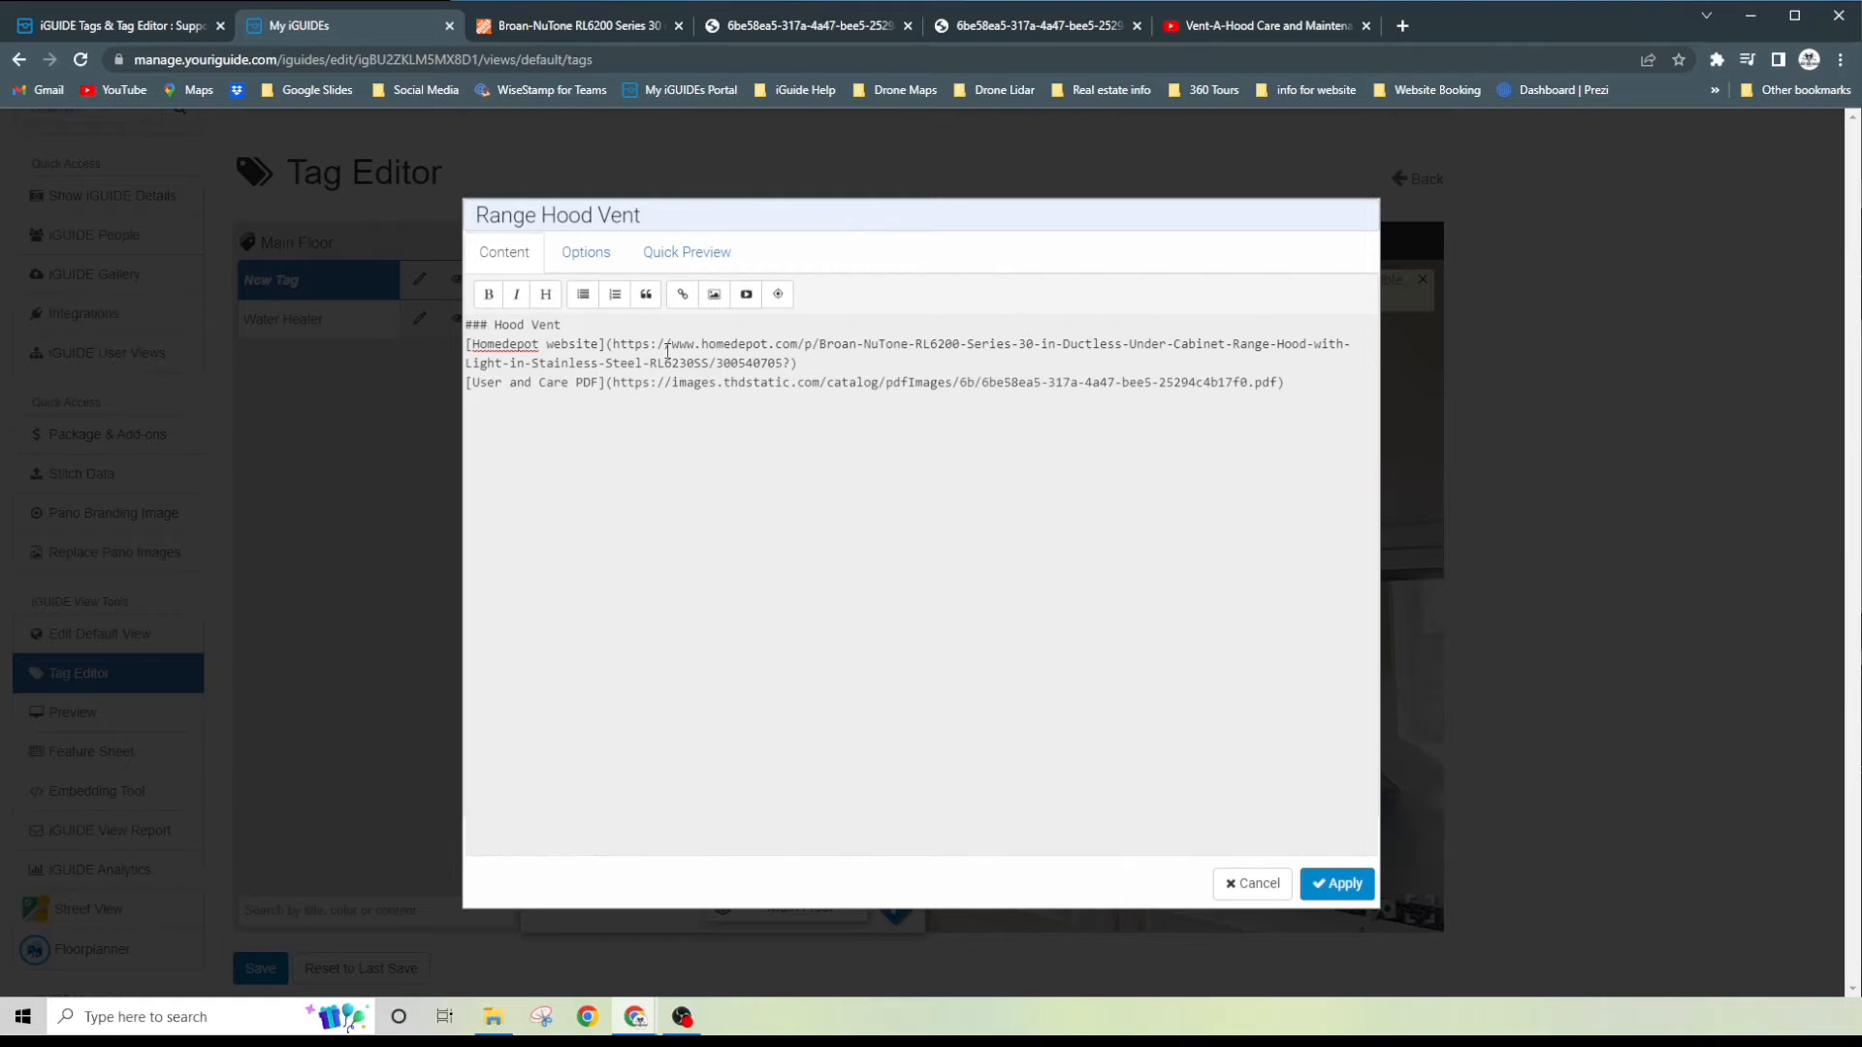
pyautogui.click(713, 297)
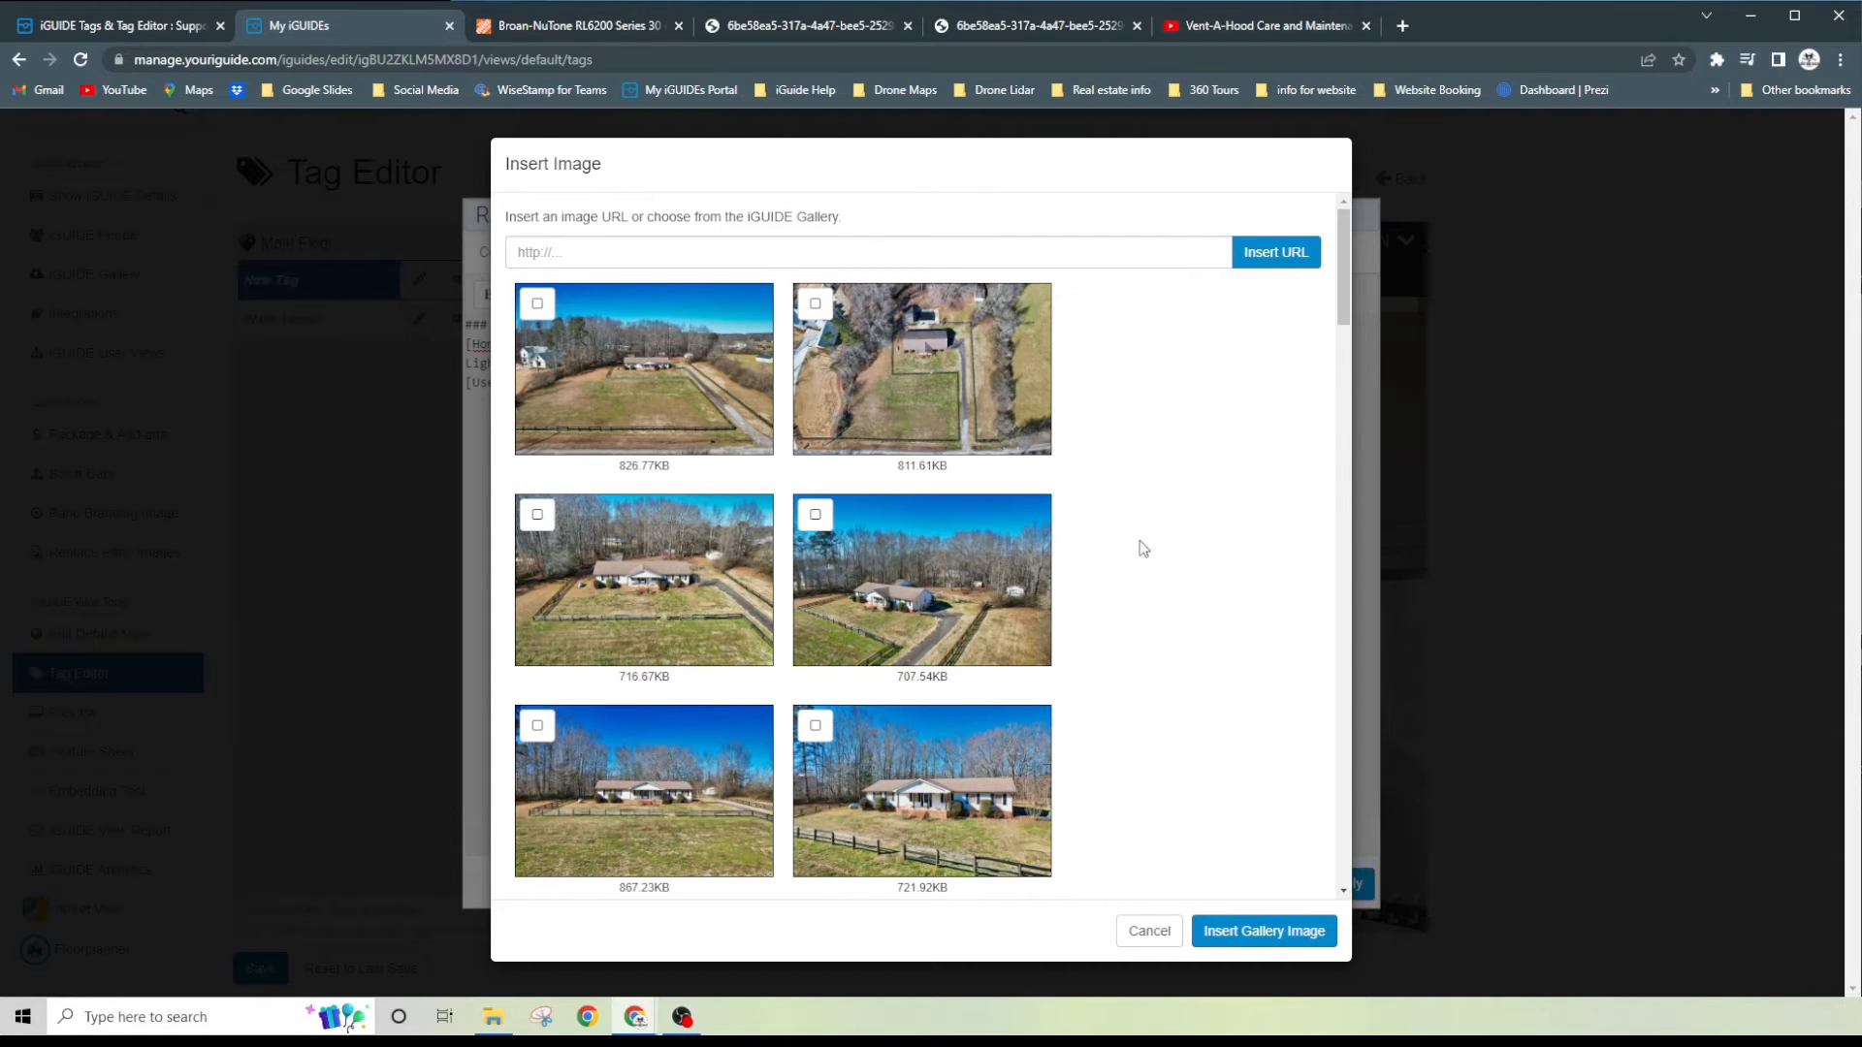
pyautogui.scroll(-9, 980, 546)
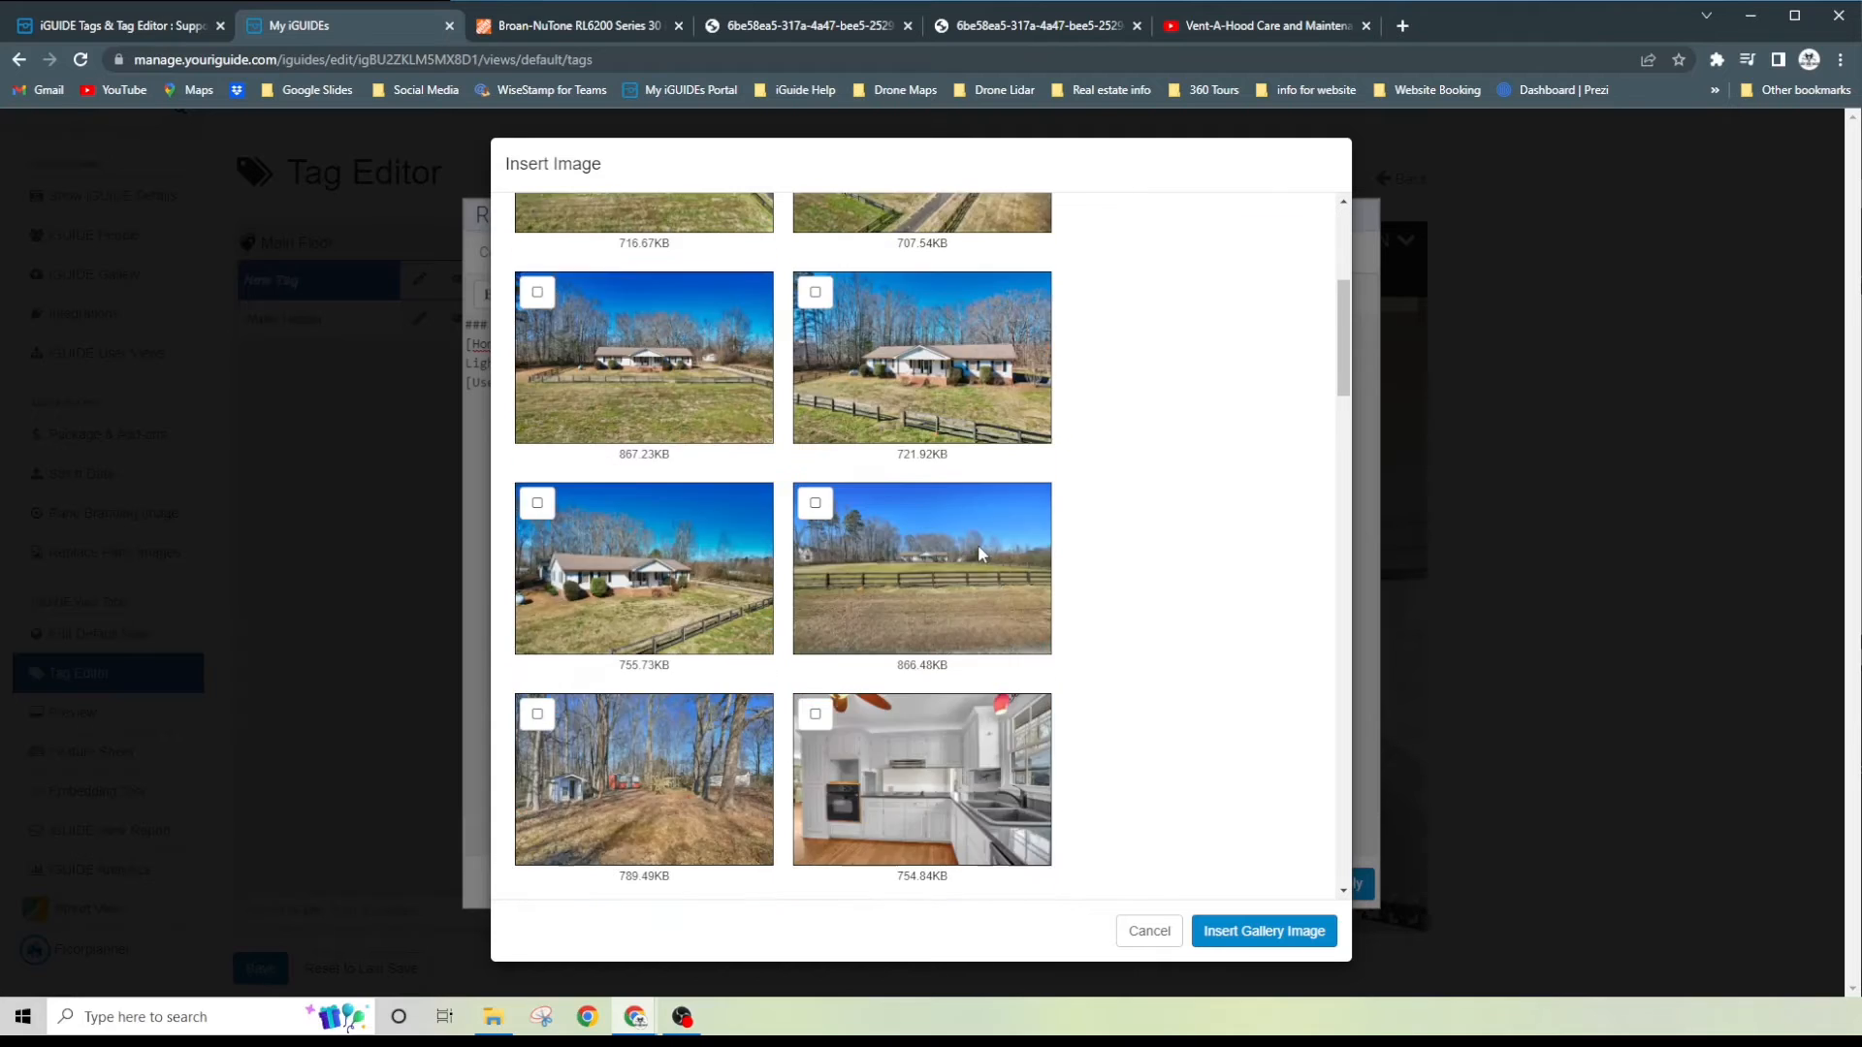
pyautogui.scroll(2, 977, 544)
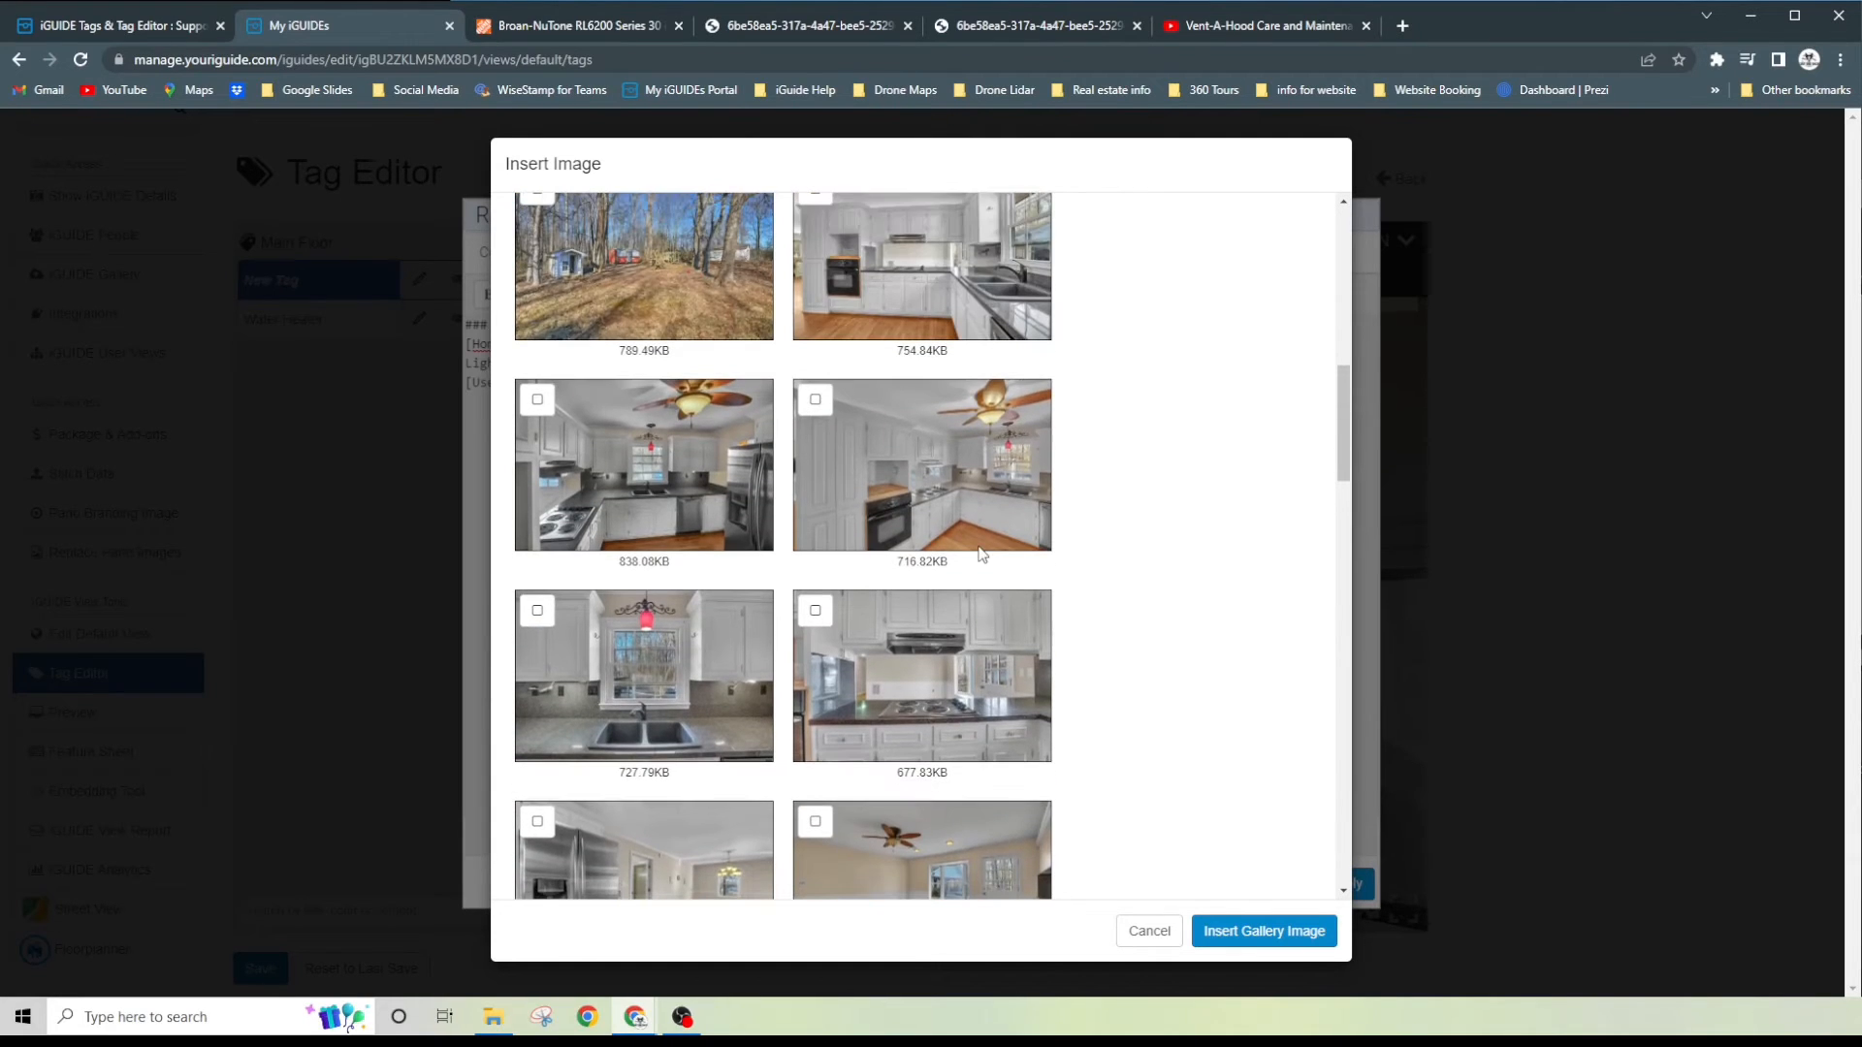
pyautogui.scroll(-4, 1040, 524)
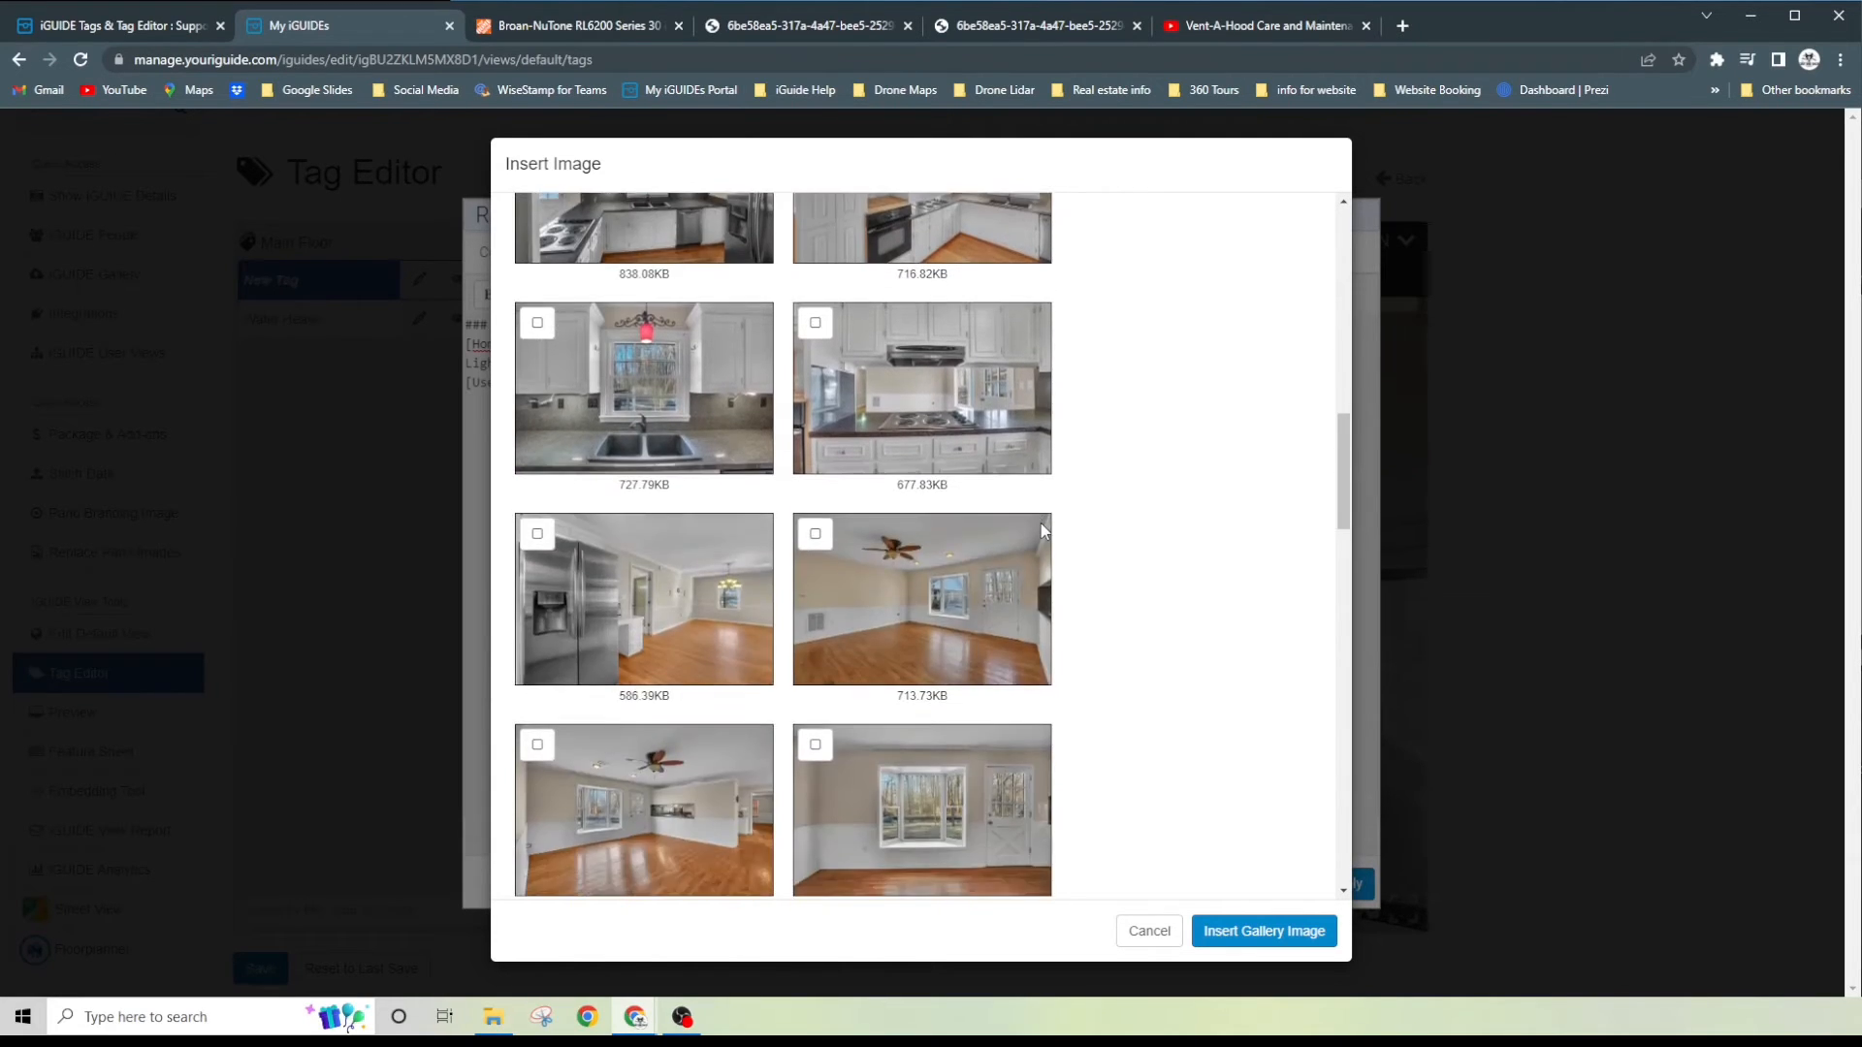
pyautogui.scroll(1, 1040, 524)
pyautogui.click(929, 459)
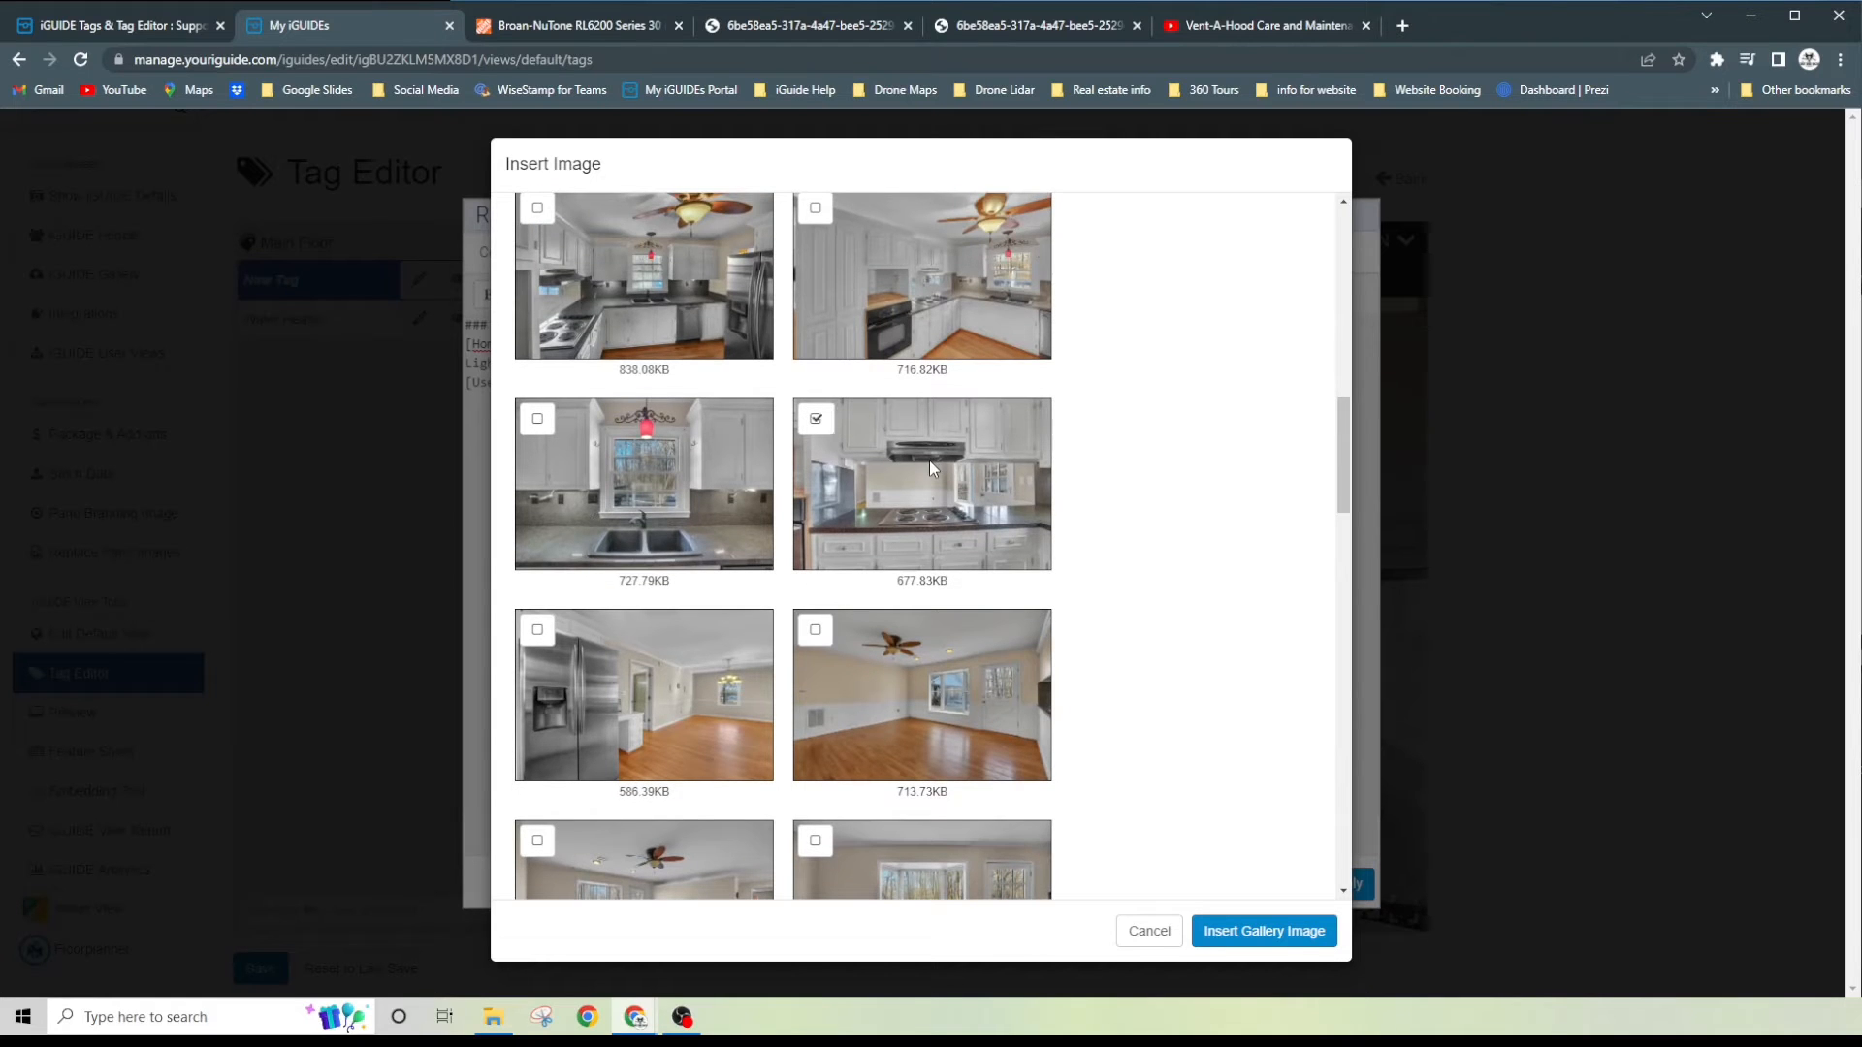
pyautogui.click(1267, 931)
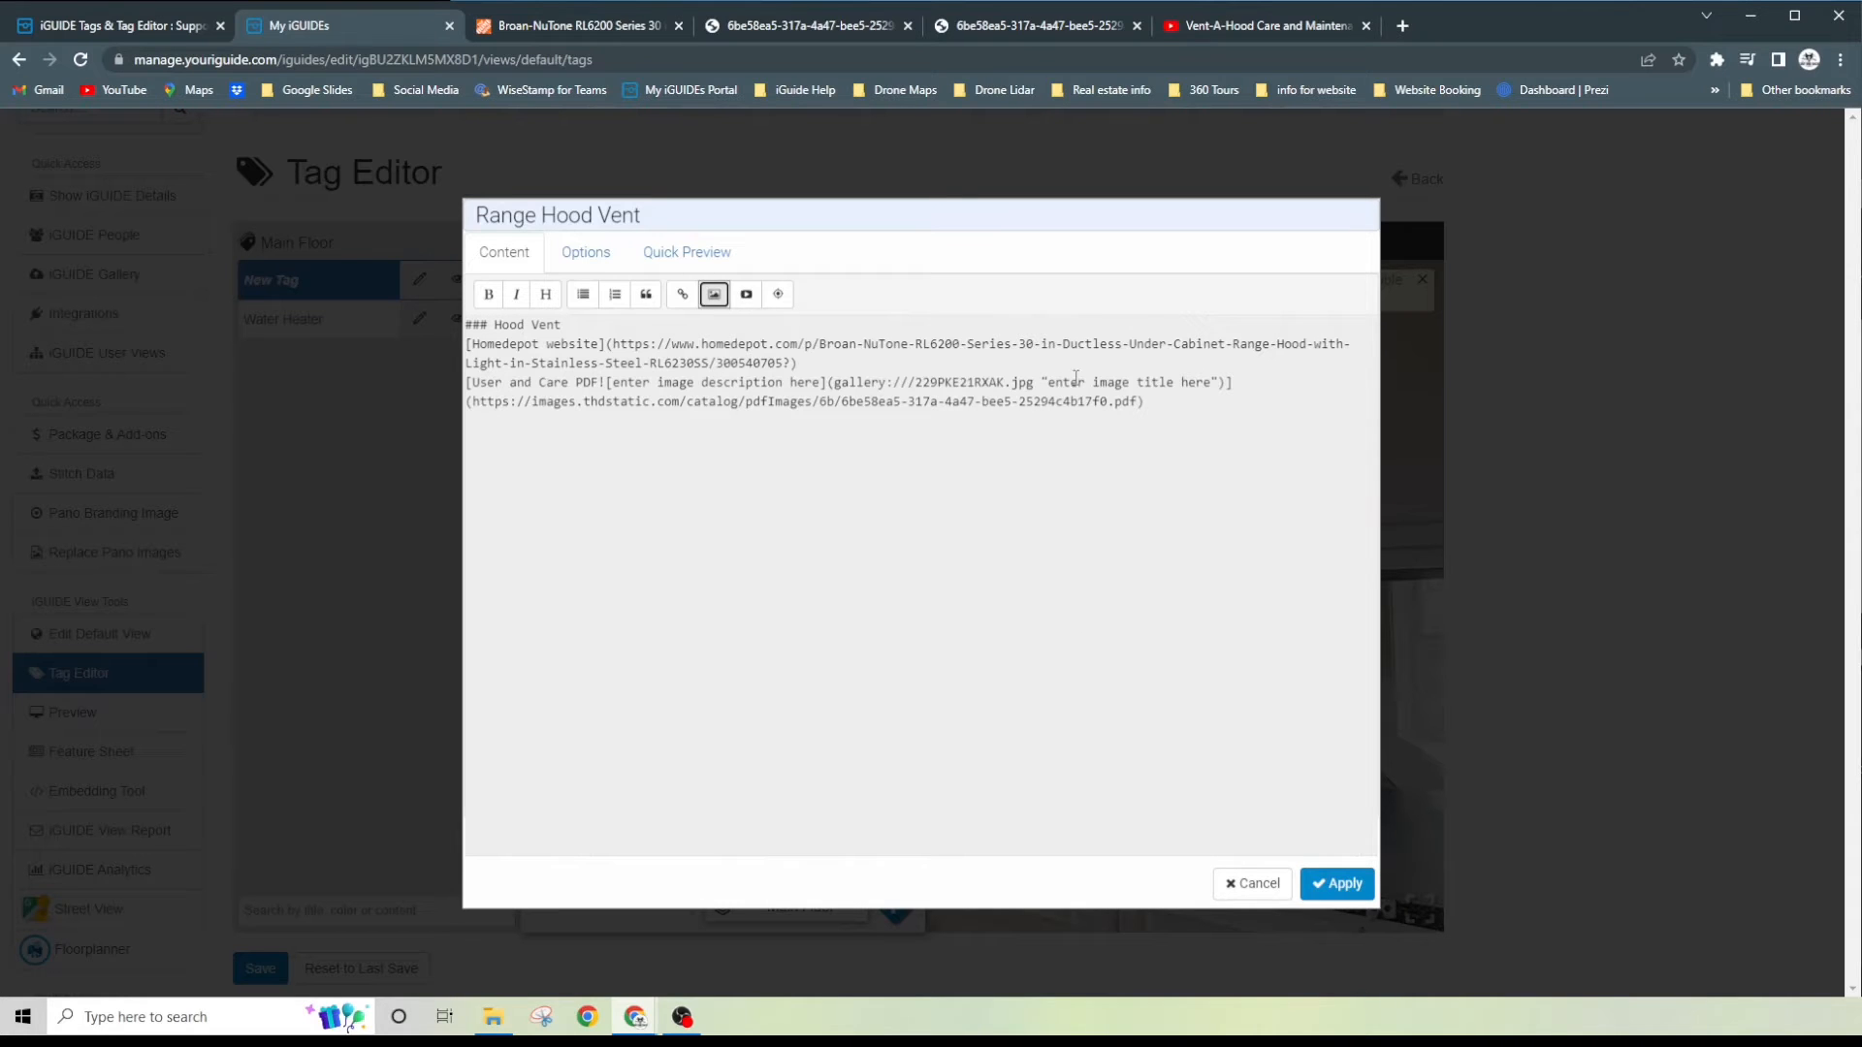
# - Replace the placeholder image title with "Range Hood Vent" and preview the tag content
pyautogui.moveTo(1049, 384); pyautogui.dragTo(1212, 381)
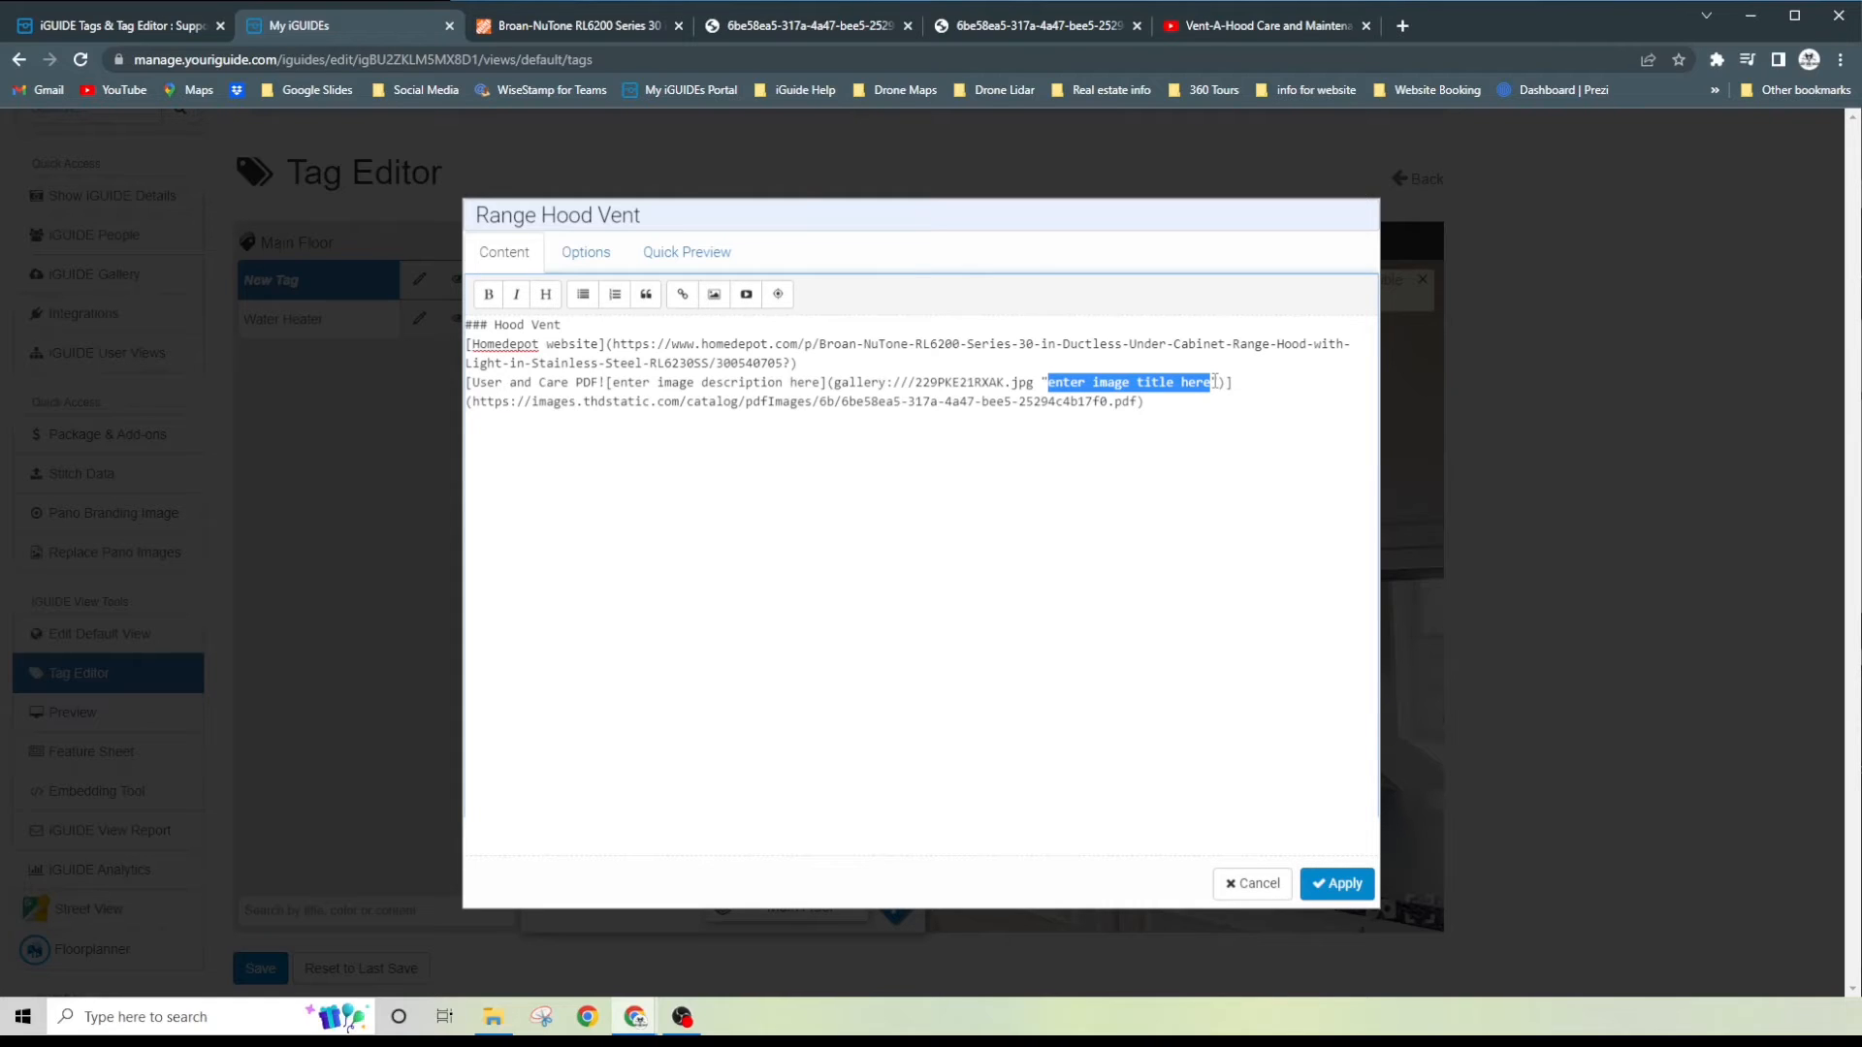
pyautogui.write('Range ')
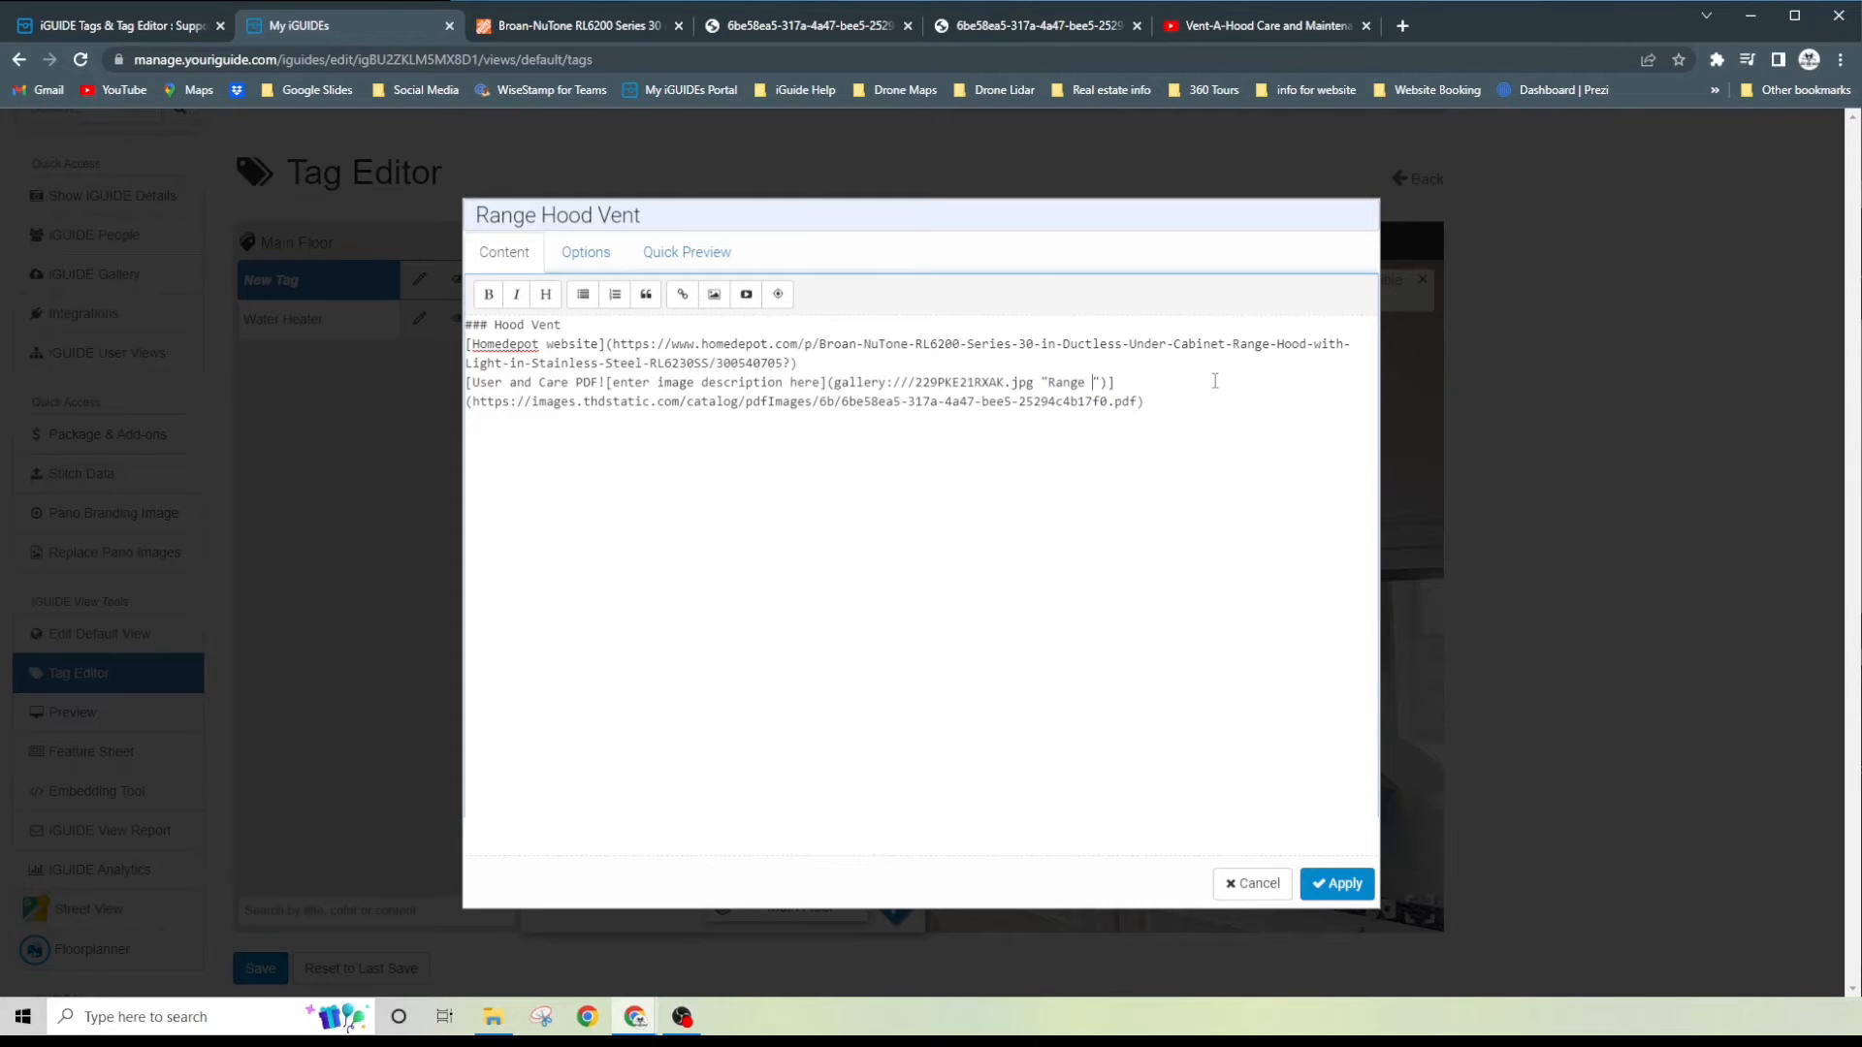
pyautogui.write('Hood Vent')
pyautogui.click(686, 257)
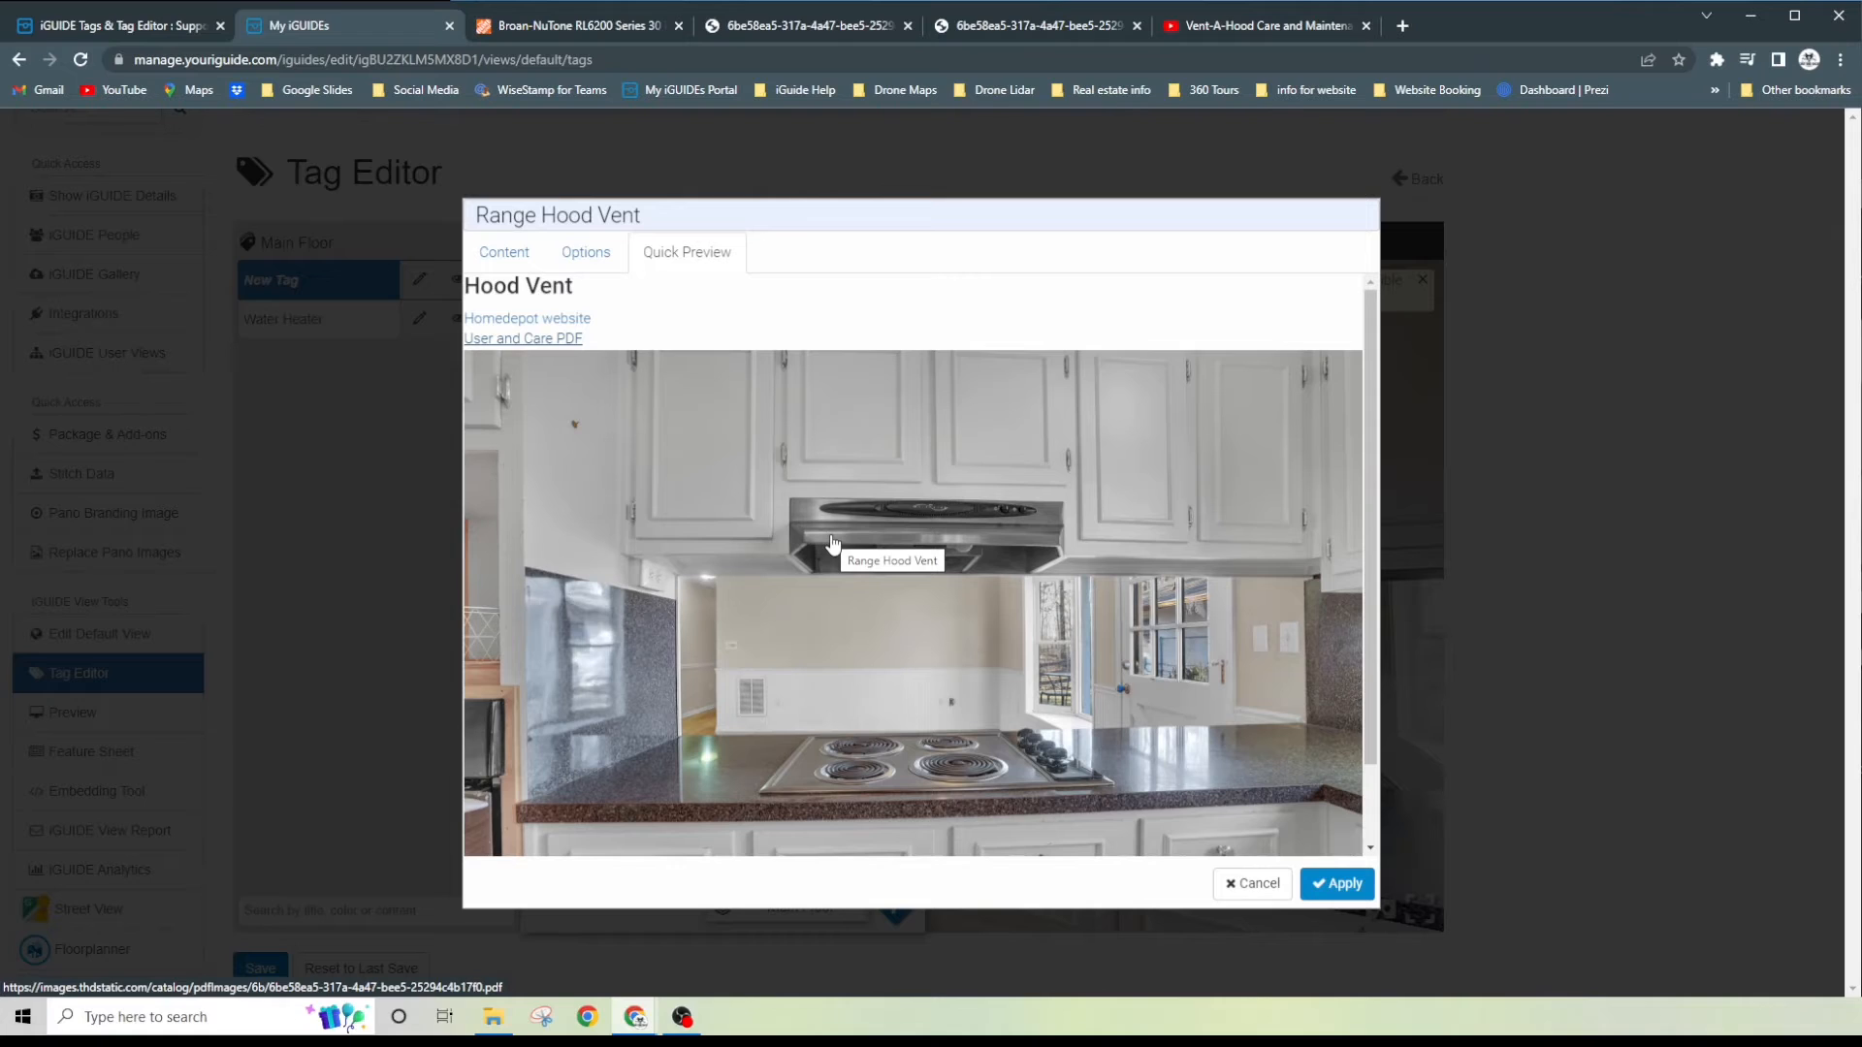
# - Return to editing the tag content and start a new line after the PDF link
pyautogui.click(496, 253)
pyautogui.click(1208, 407)
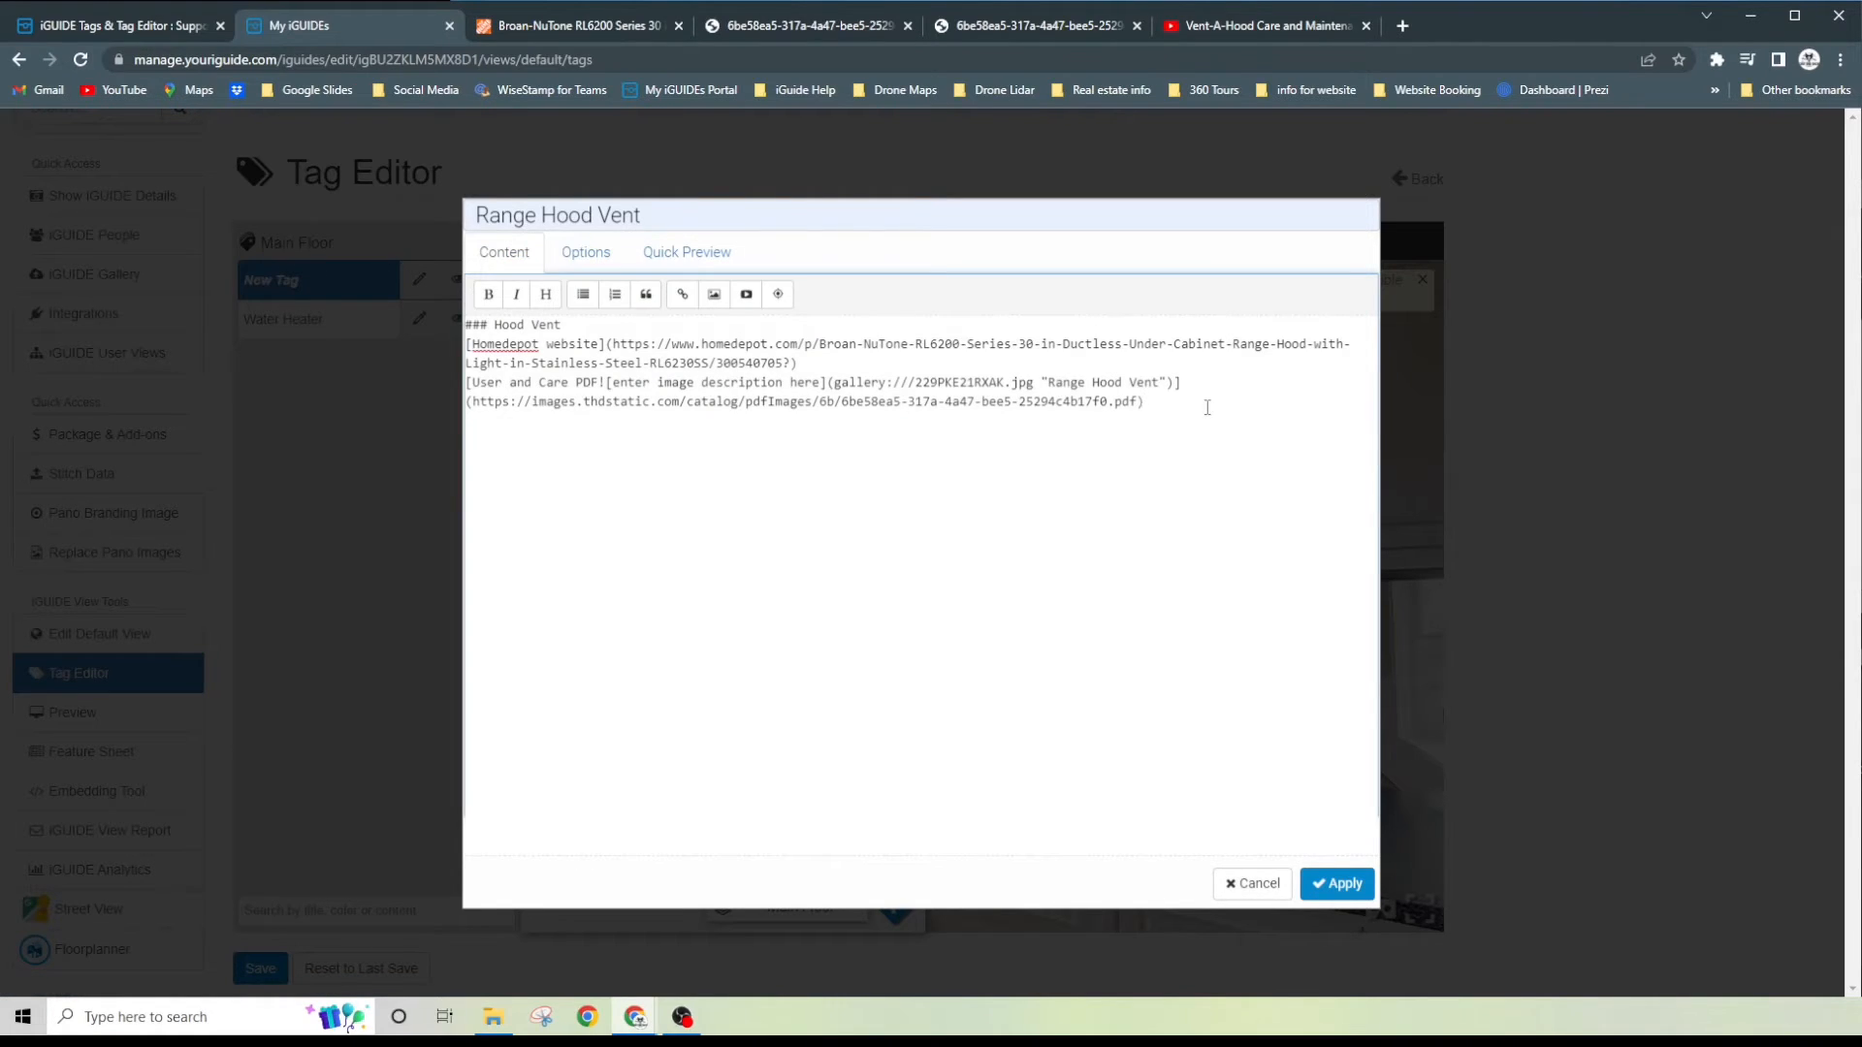
pyautogui.press('Return')
# - Switch to the YouTube video "Vent-A-Hood Care and Maintenance" and copy its web address
pyautogui.click(1202, 24)
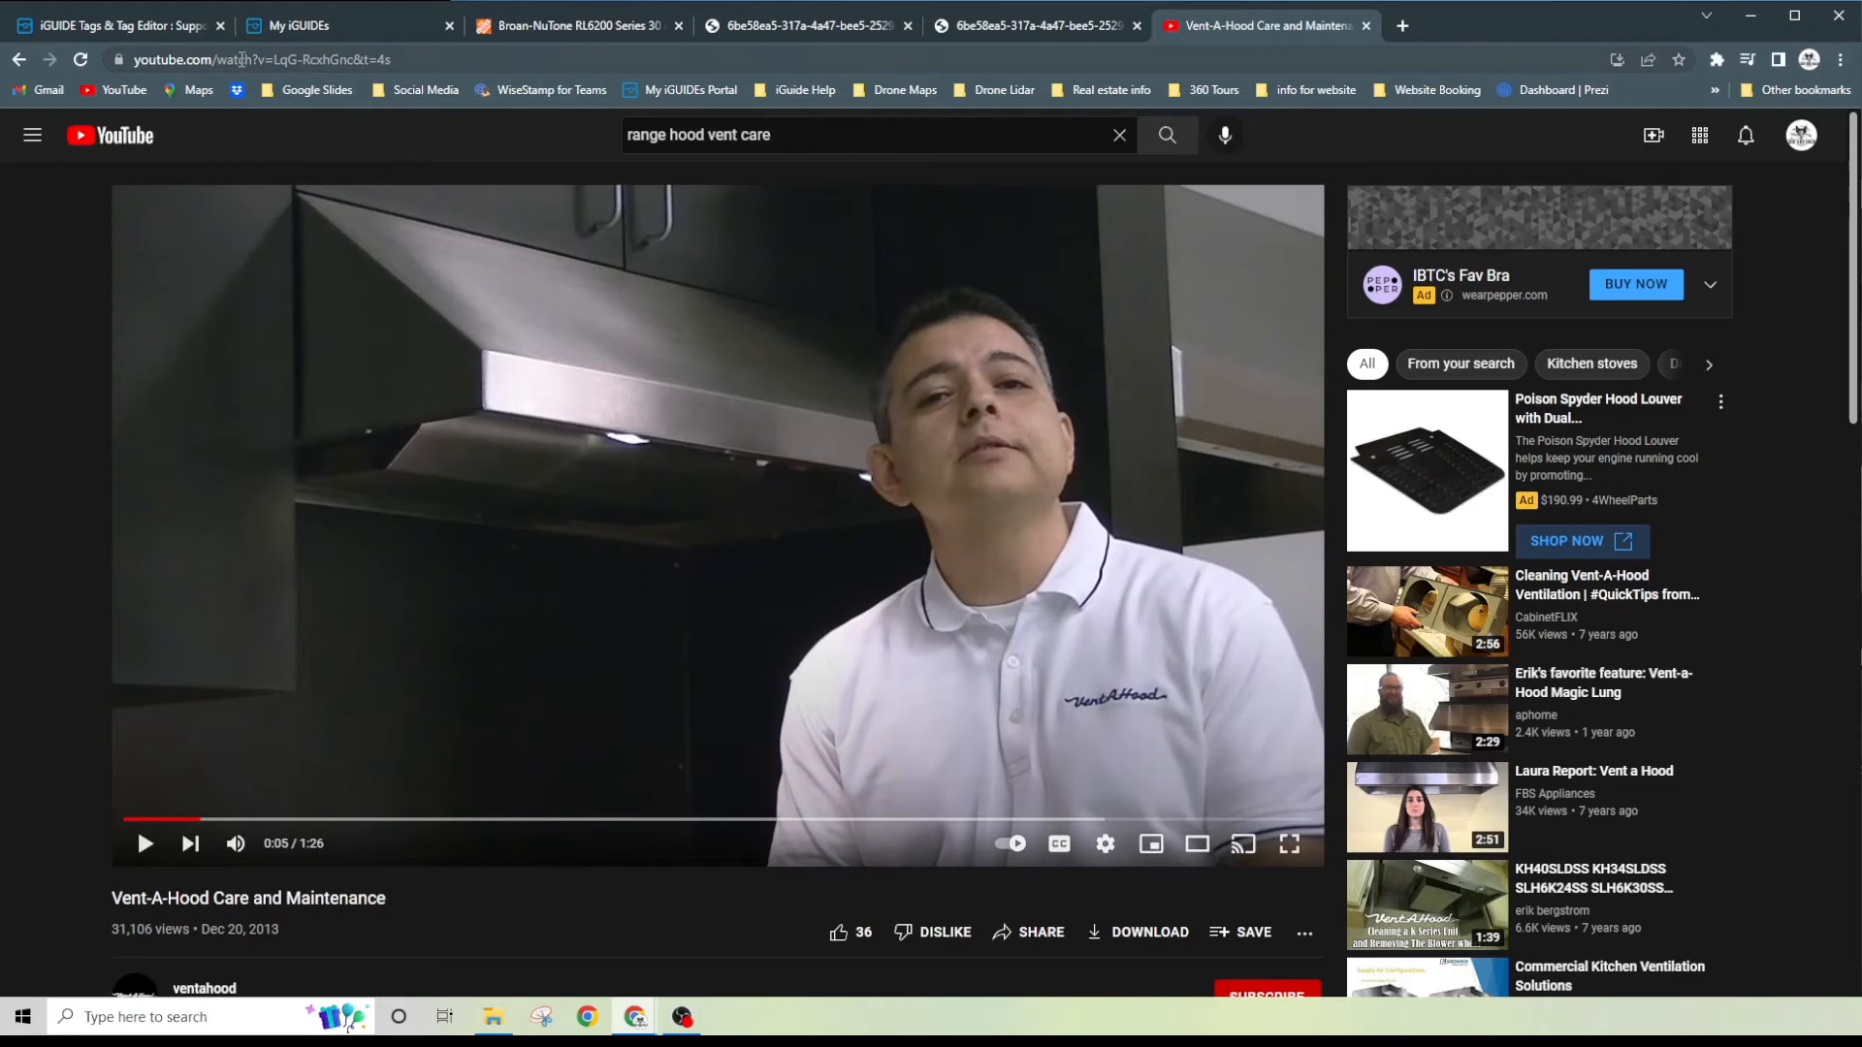
pyautogui.click(242, 59)
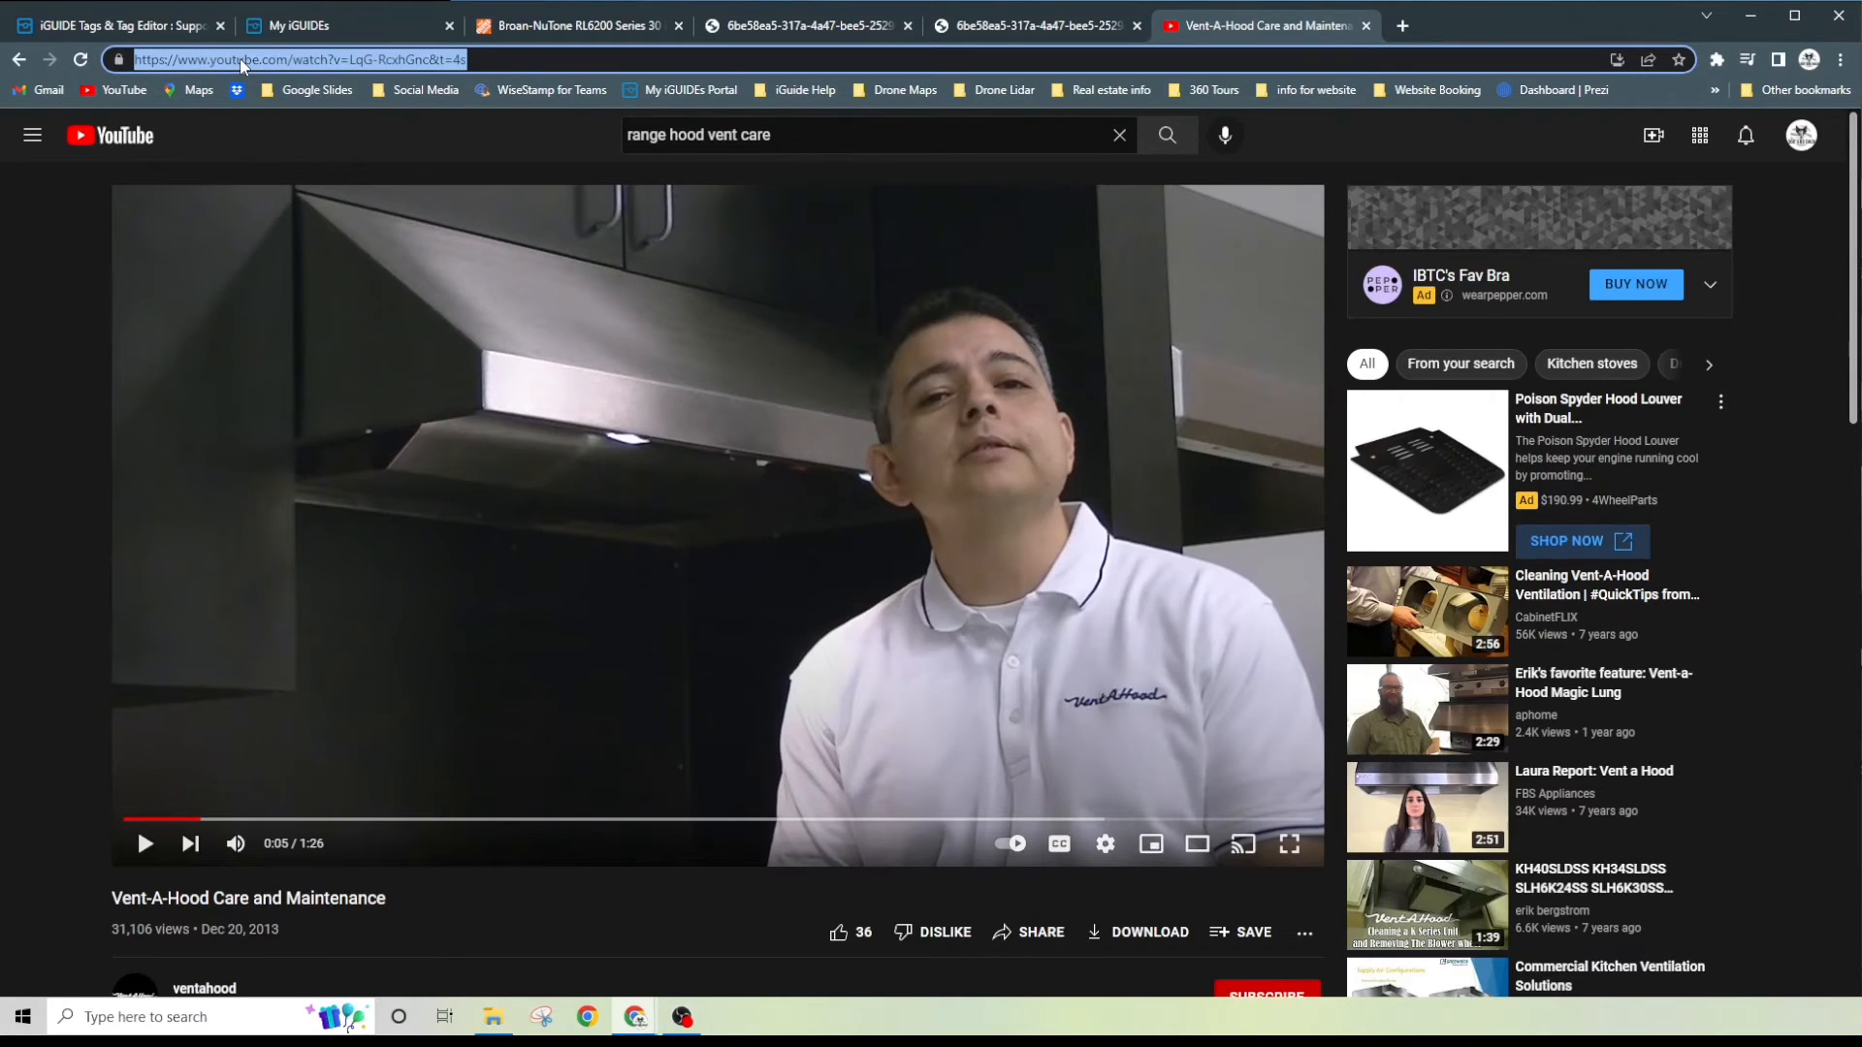
pyautogui.rightClick(242, 64)
pyautogui.click(322, 196)
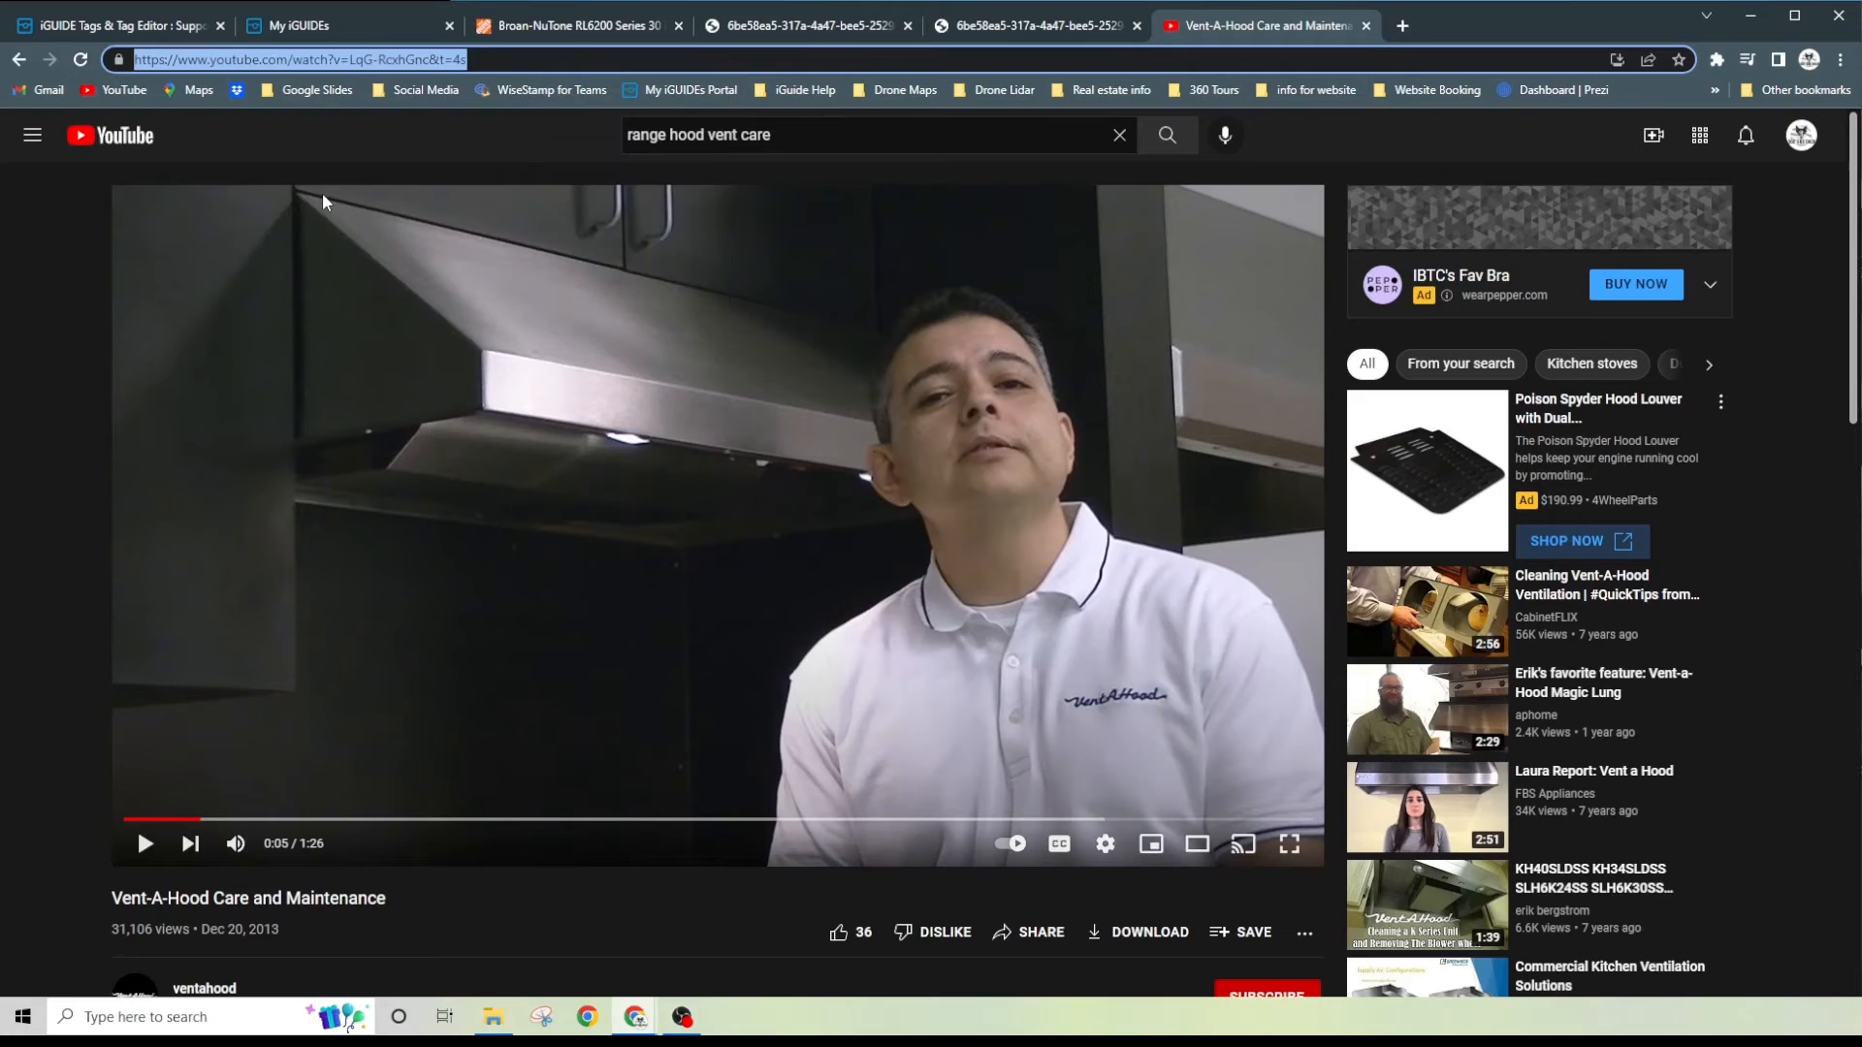
# - Back in the tag editor, insert the copied YouTube address as a video link on the new line
pyautogui.click(349, 22)
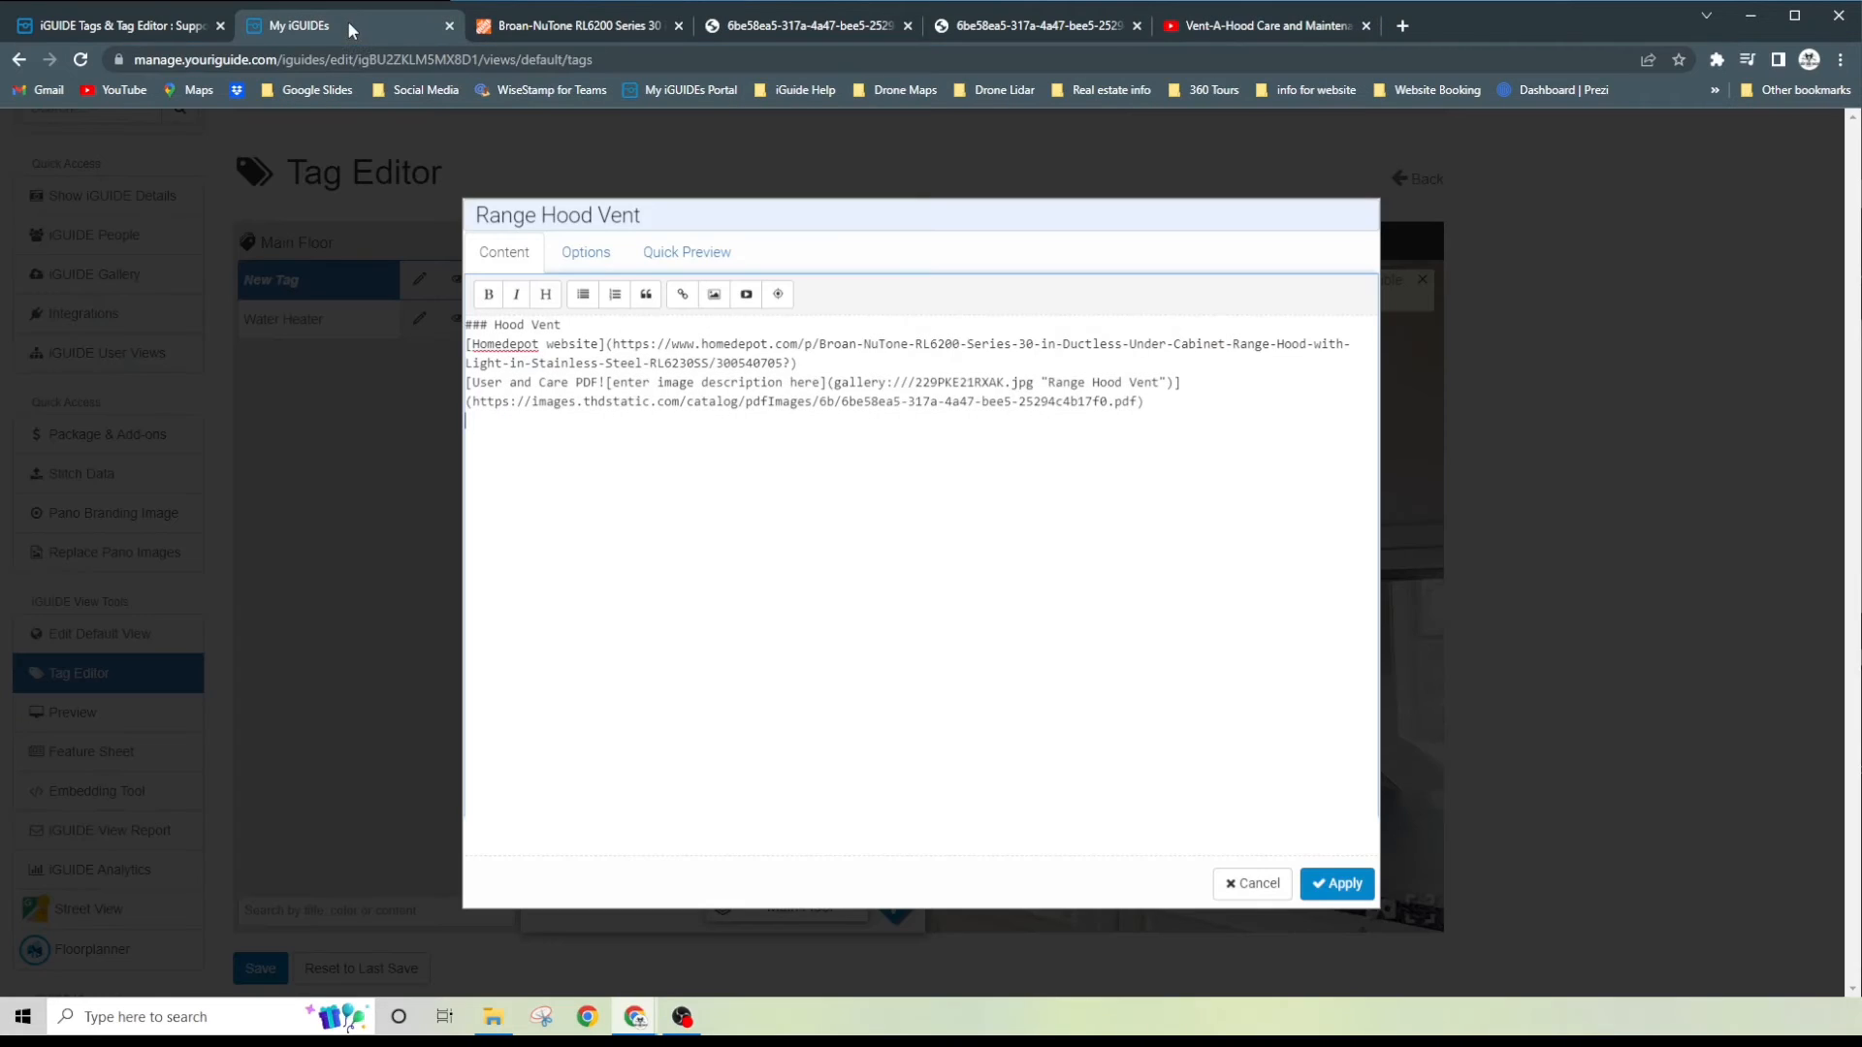
pyautogui.click(745, 297)
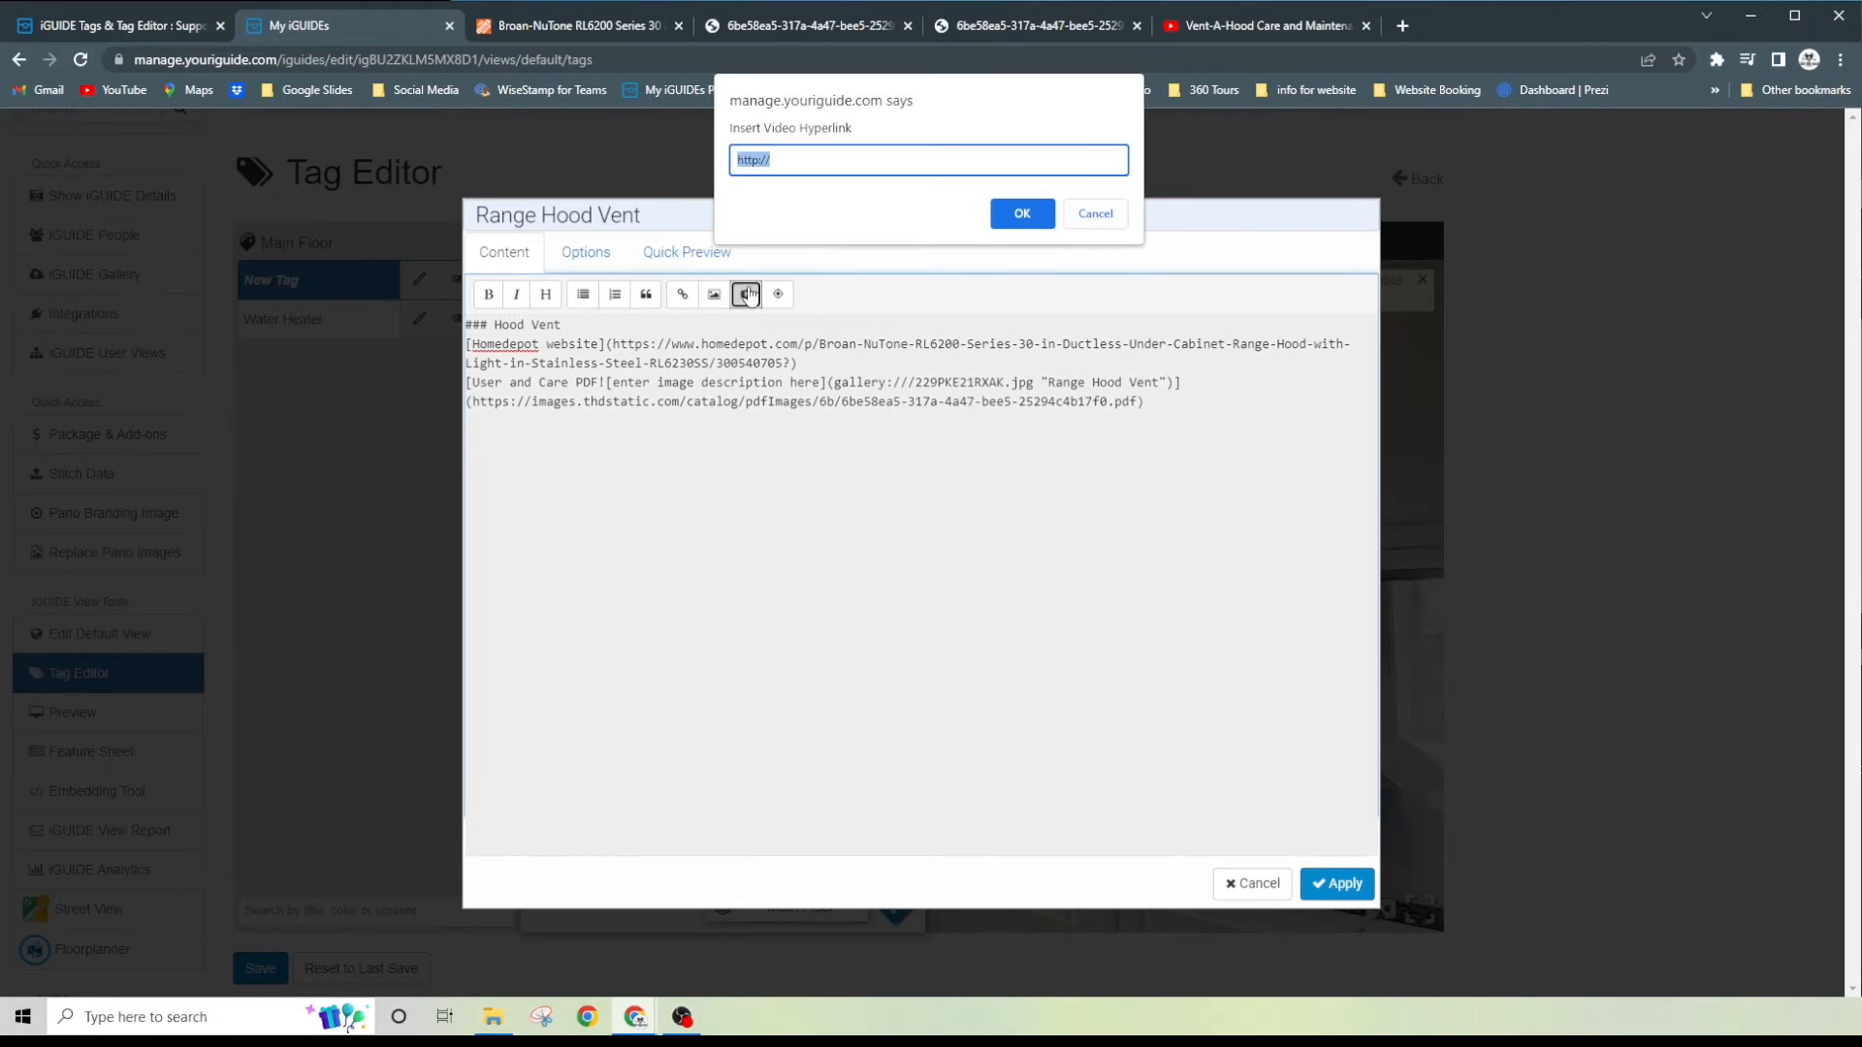
pyautogui.hotkey('ctrl', 'v')
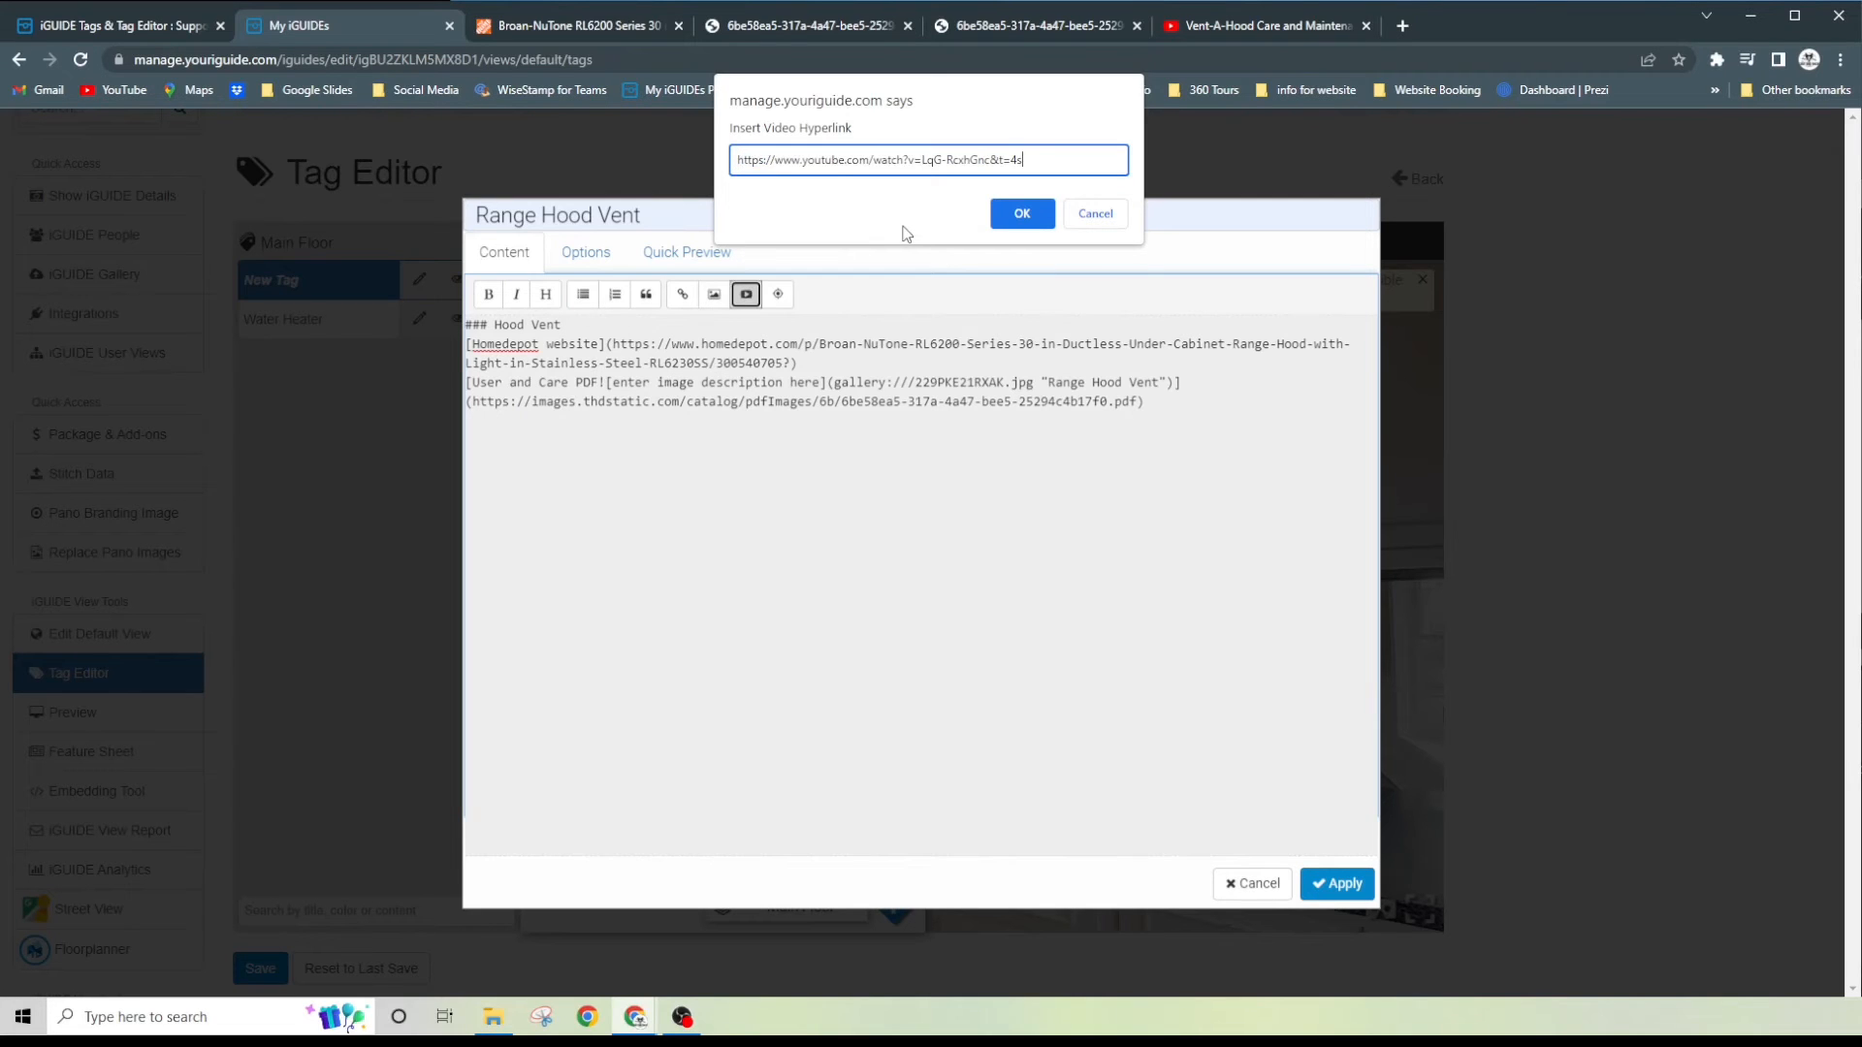
pyautogui.click(1022, 213)
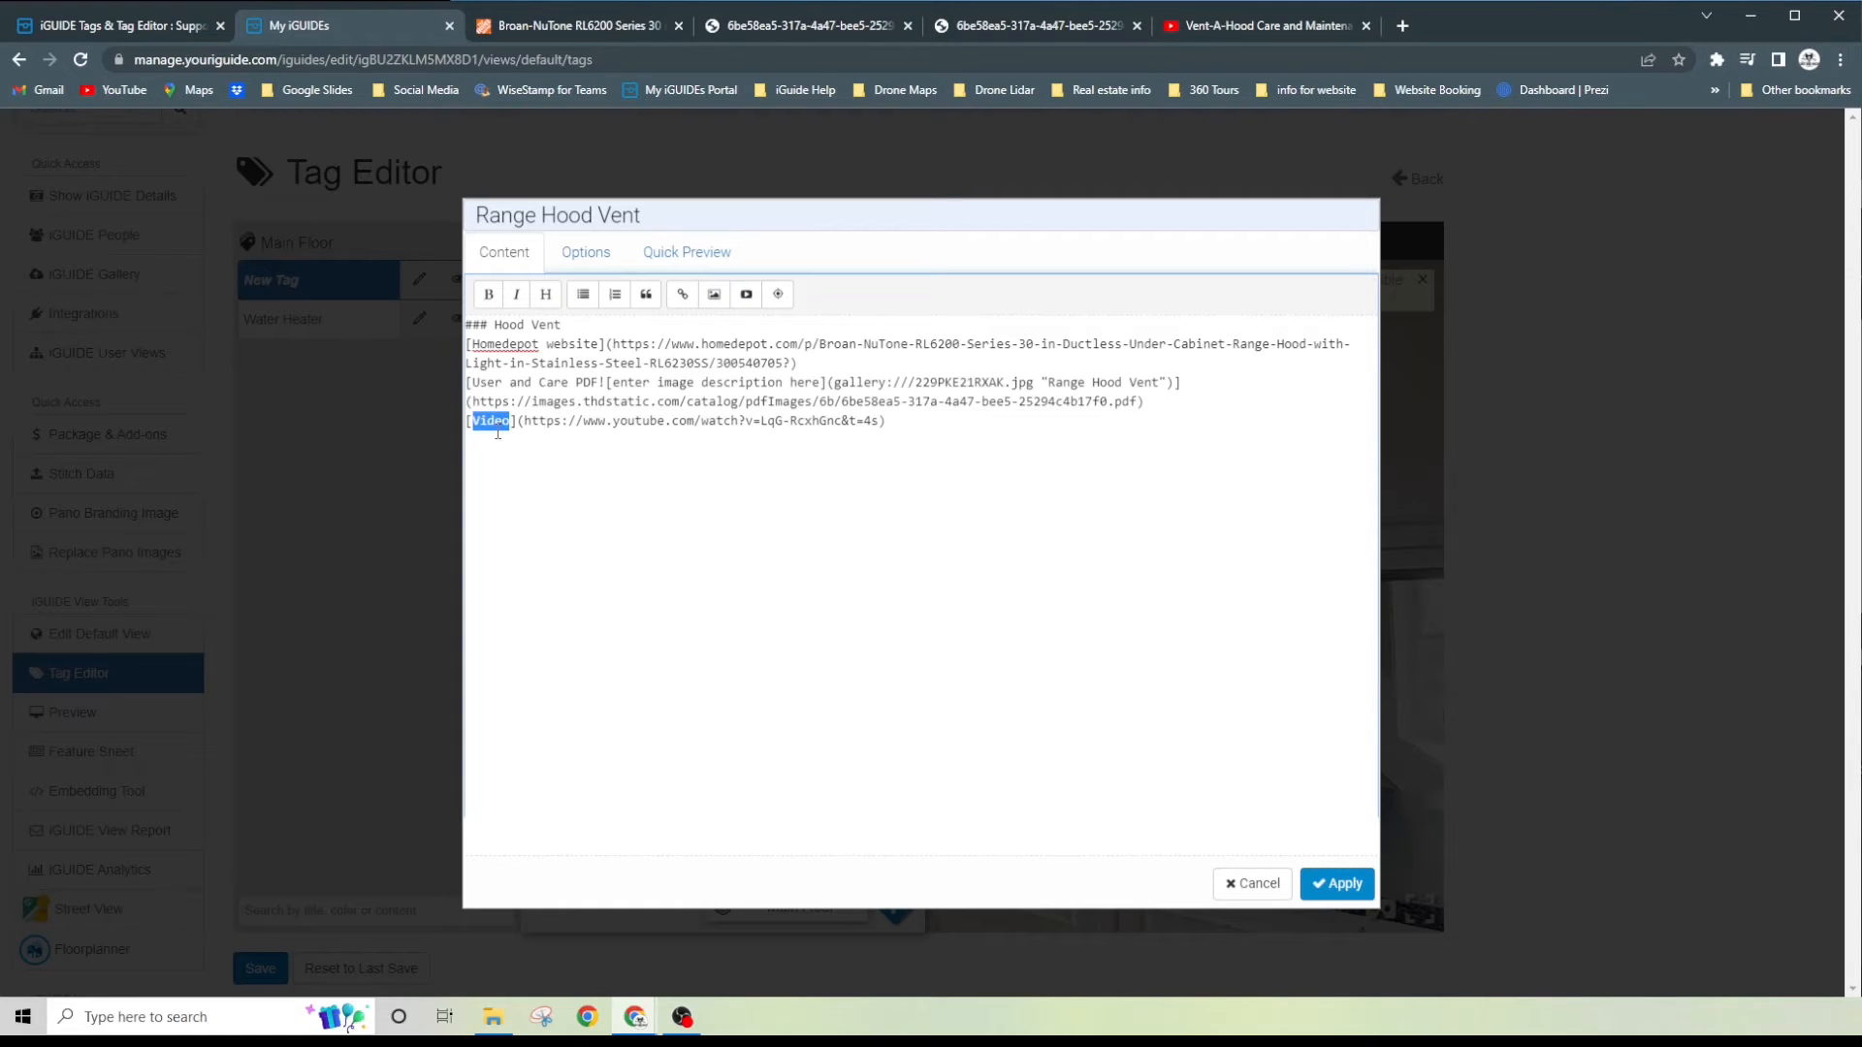
# - Replace the YouTube link's placeholder text with "How to clean Video"
pyautogui.write('How to cle')
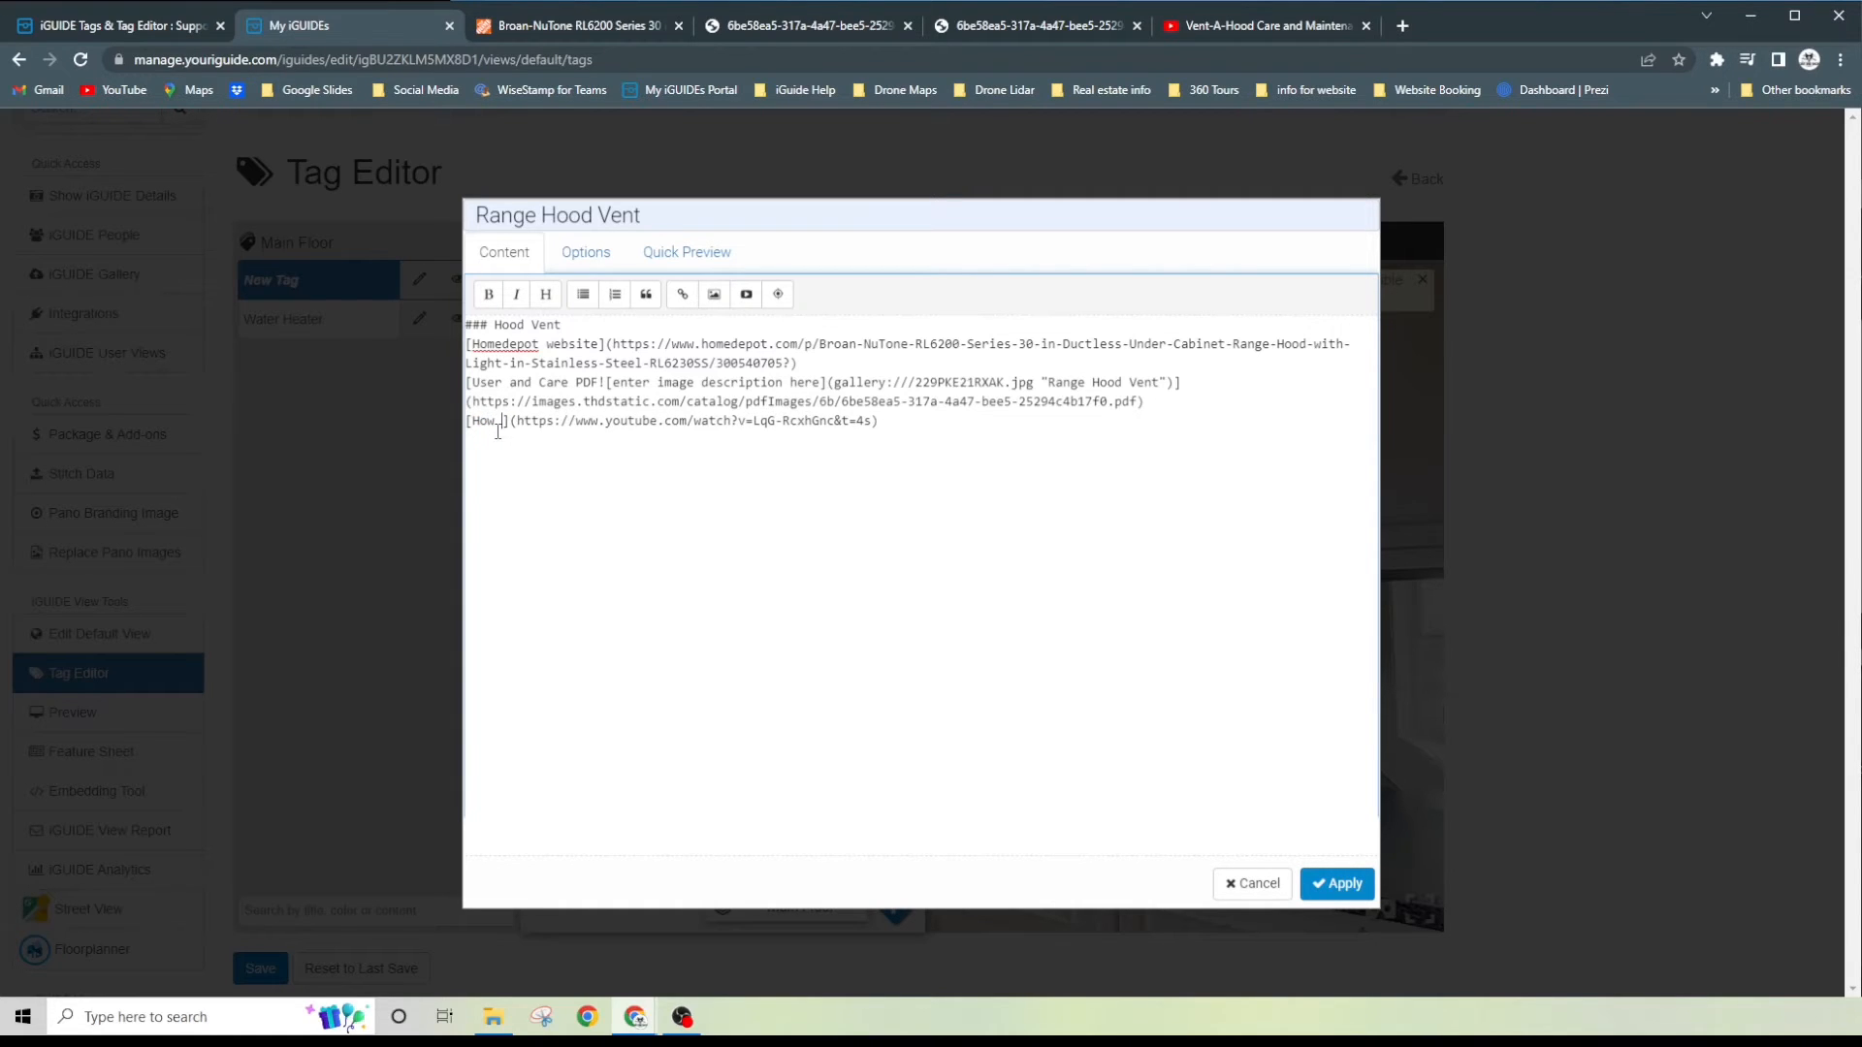
pyautogui.write('an Vide')
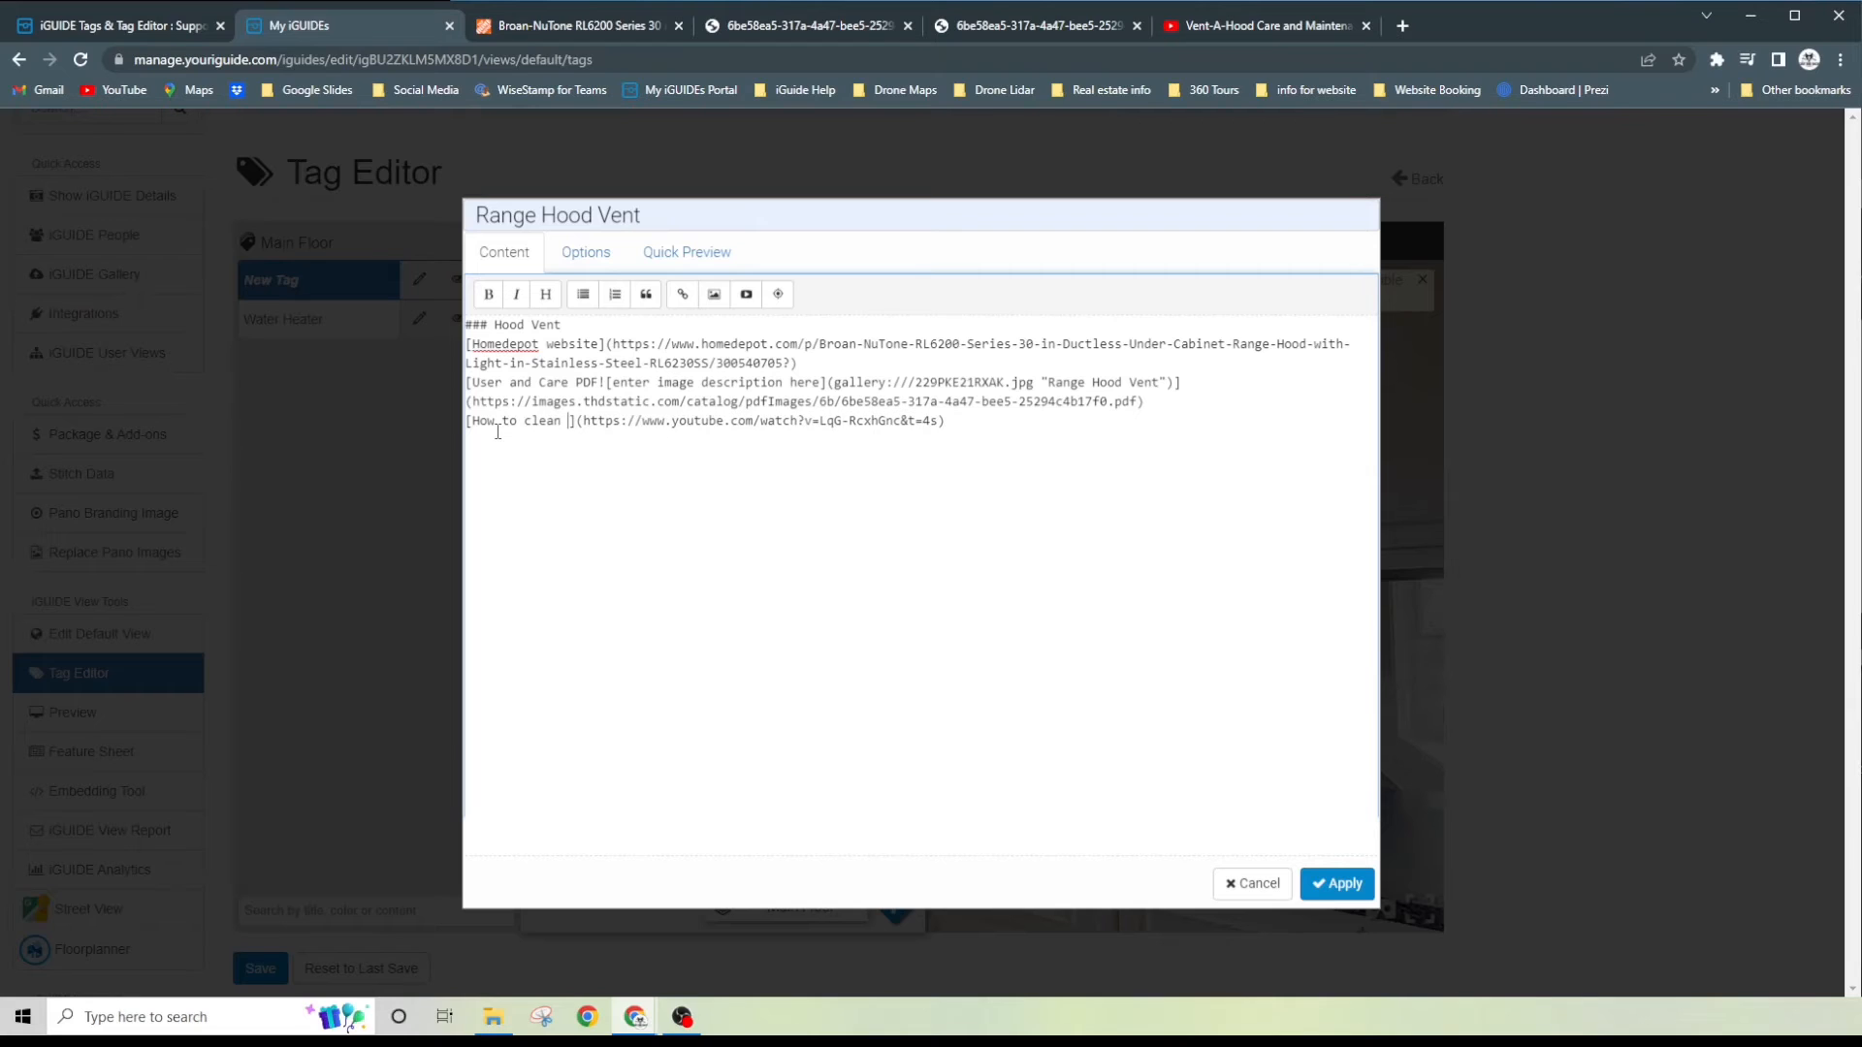
pyautogui.write('o')
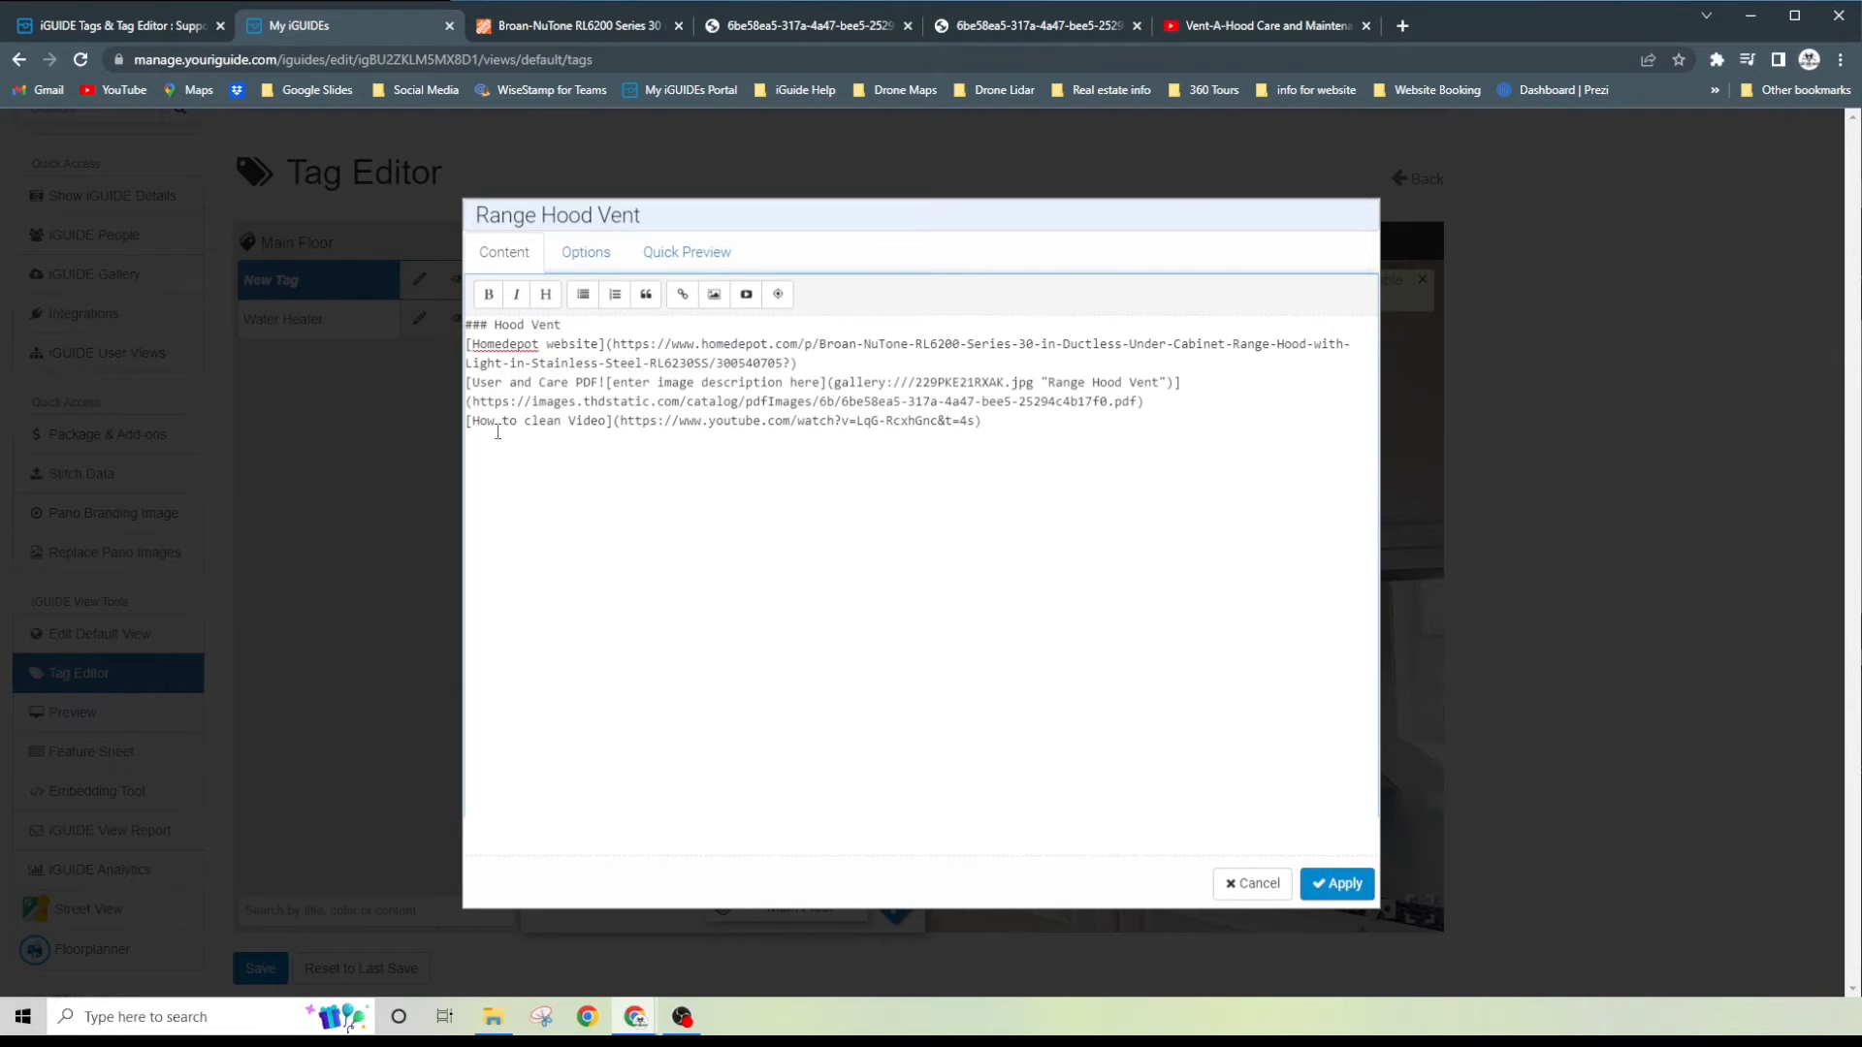
# - Preview the Range Hood Vent tag's content down to the embedded video and apply the tag
pyautogui.click(664, 255)
pyautogui.scroll(-5, 775, 531)
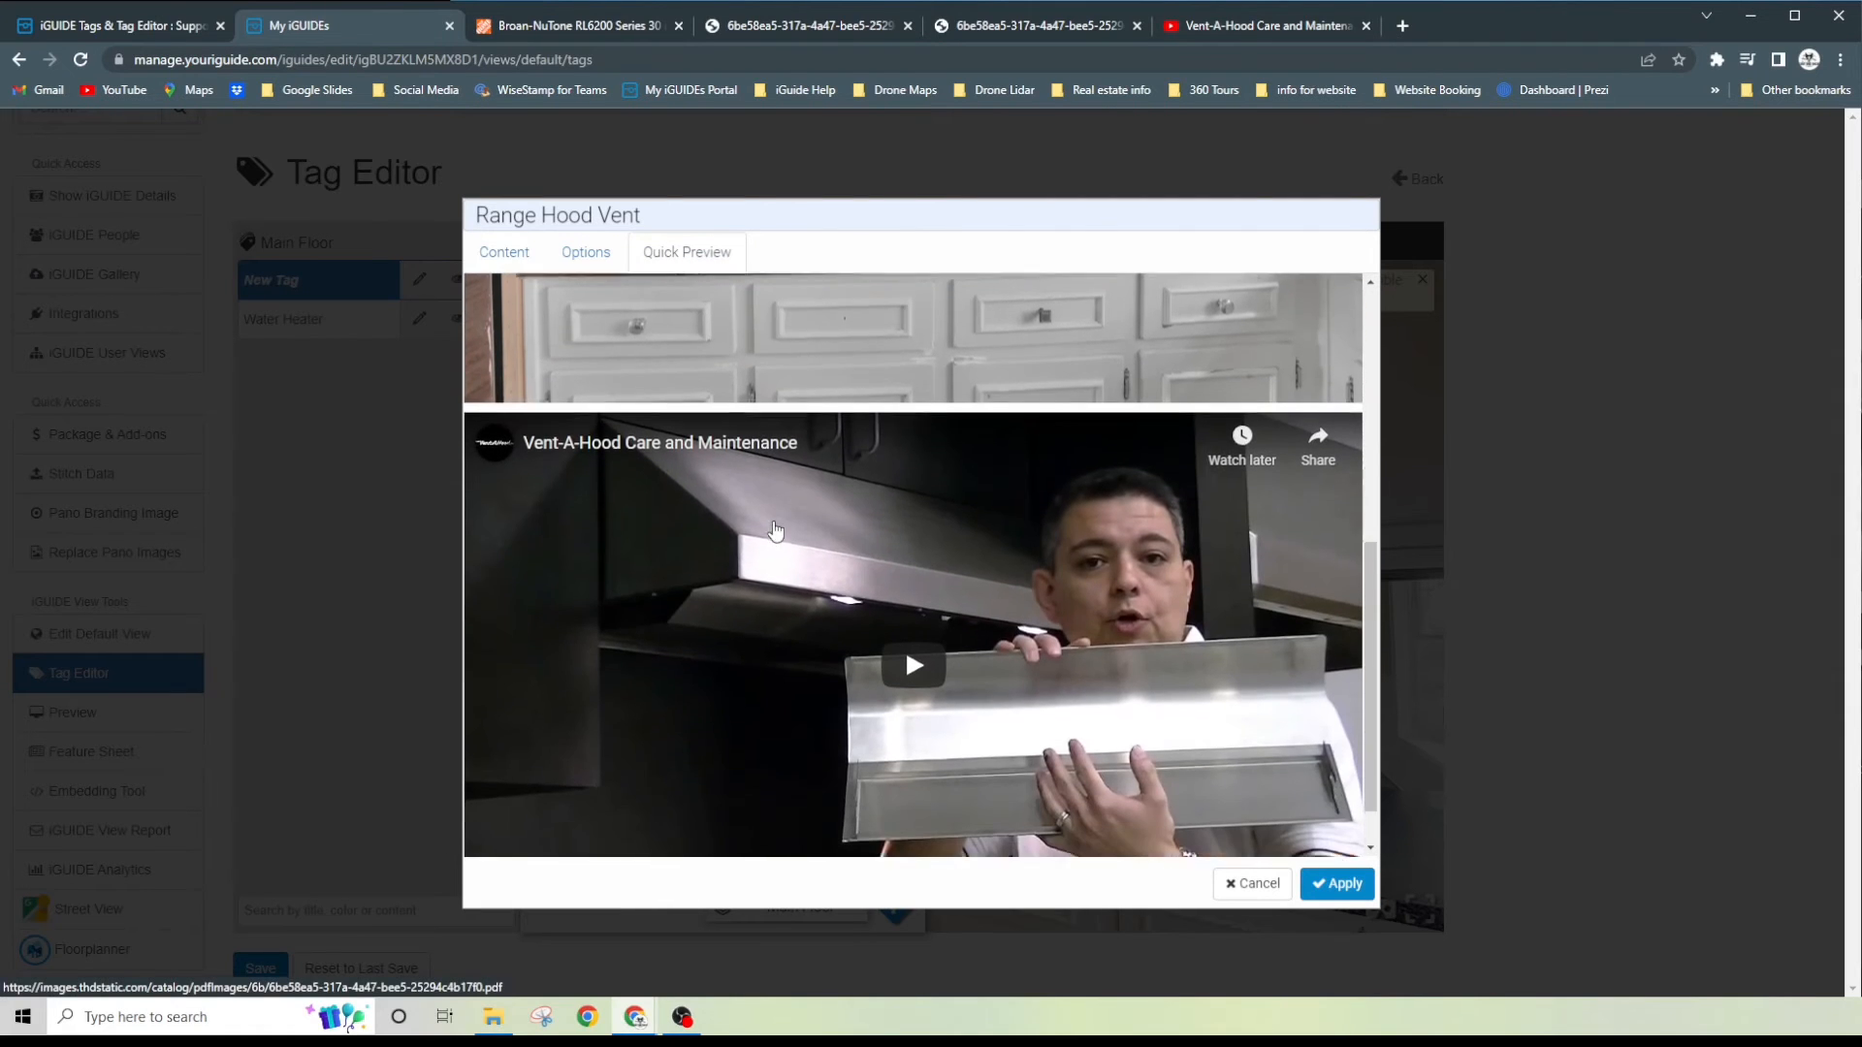
pyautogui.scroll(-1, 774, 531)
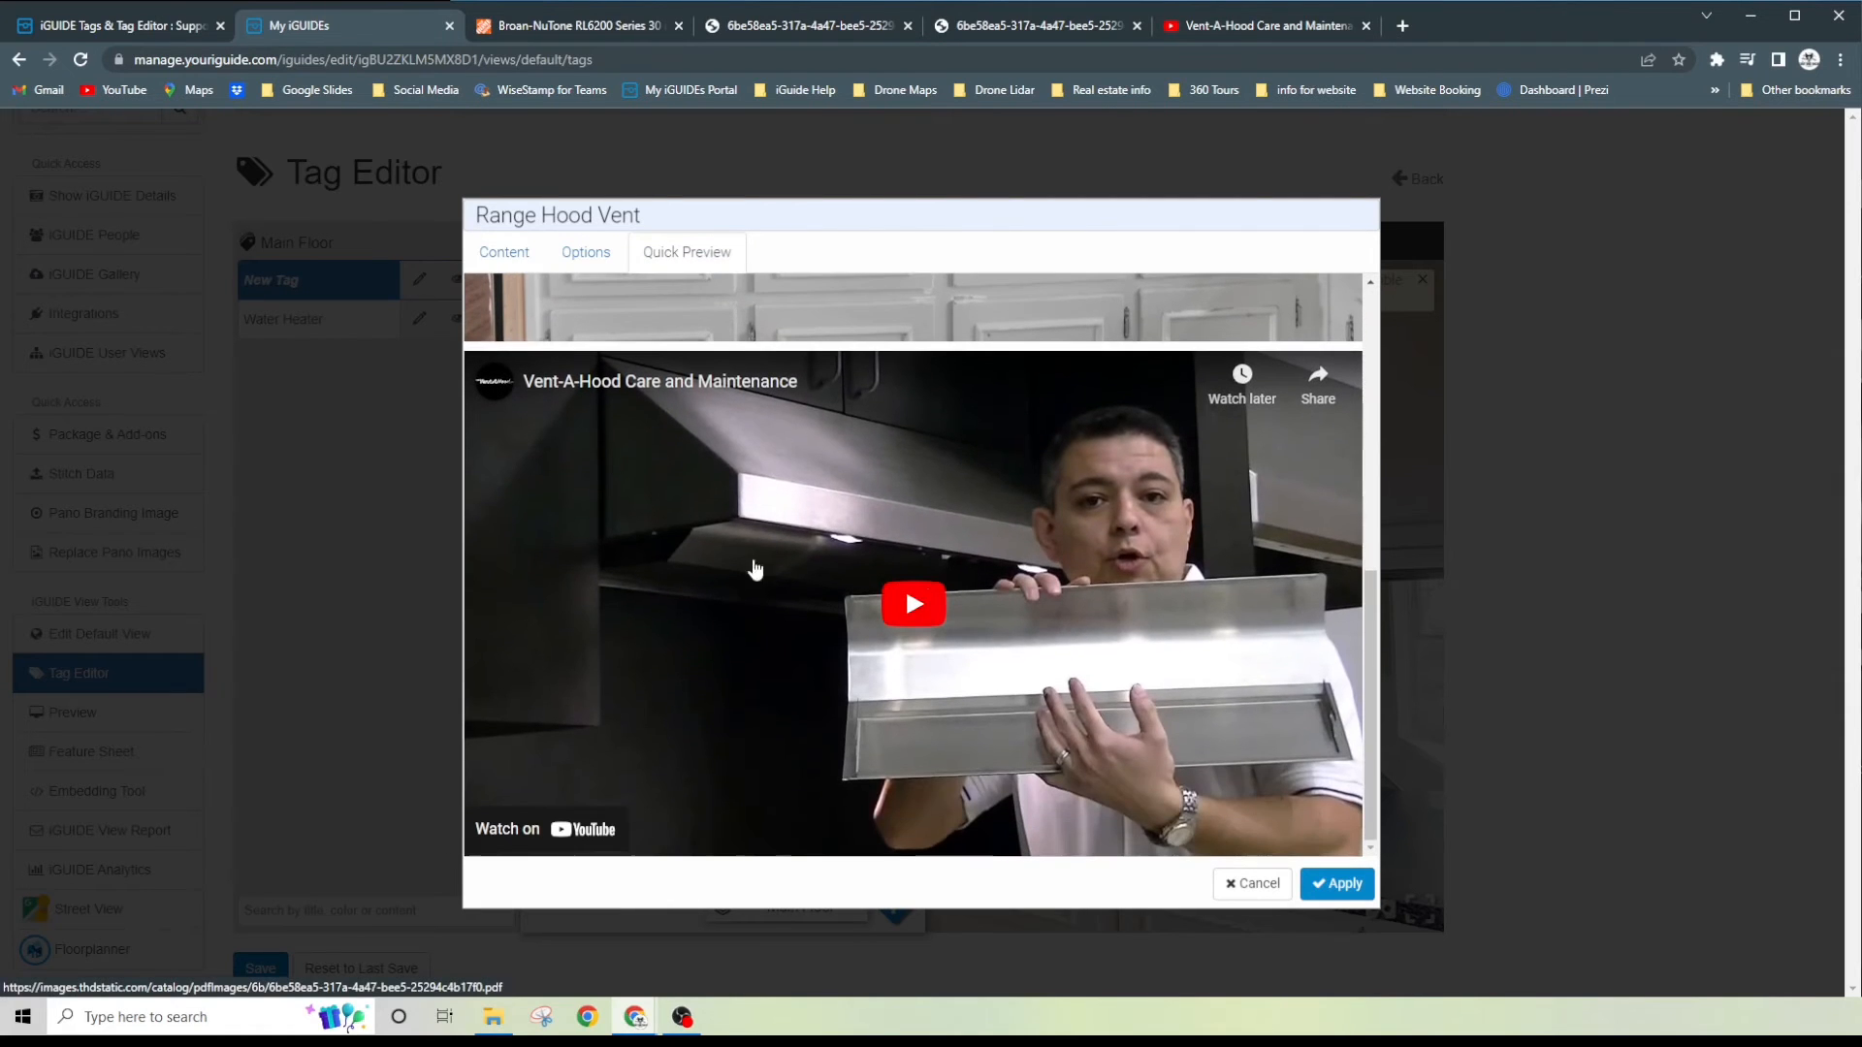
pyautogui.click(521, 258)
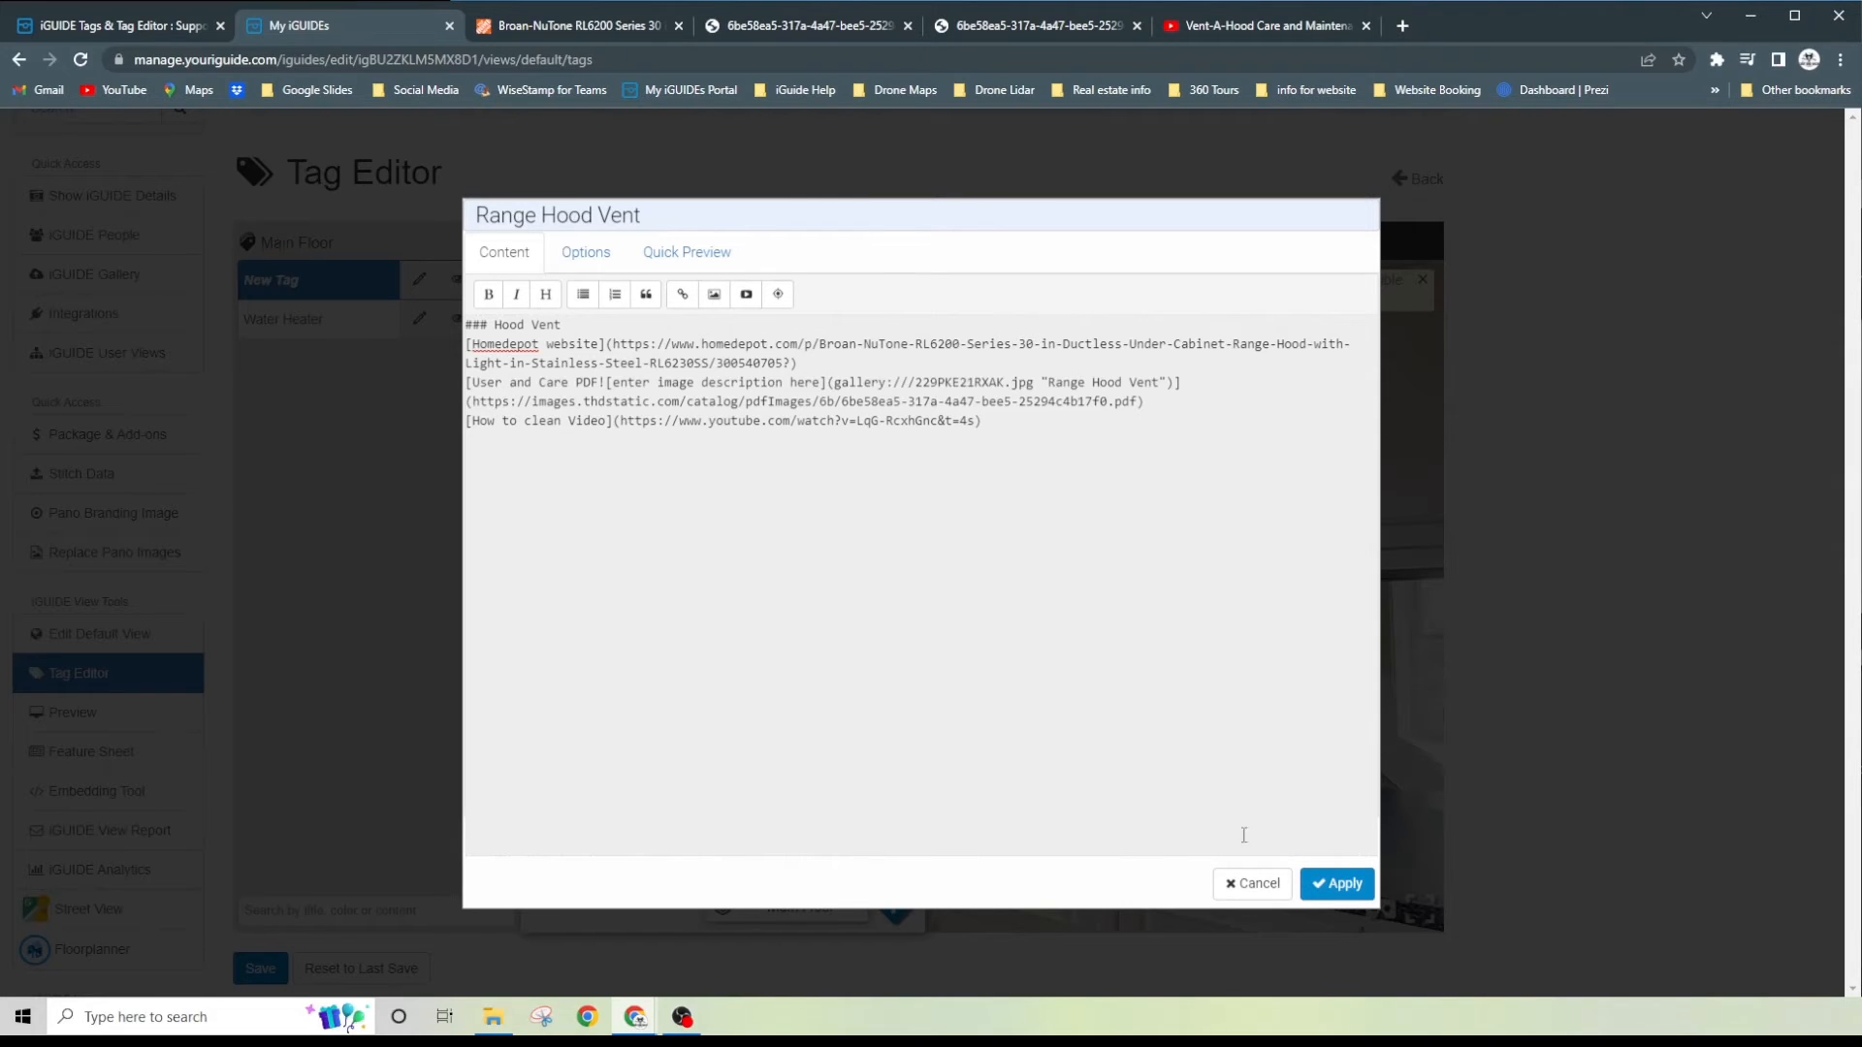
pyautogui.click(1341, 886)
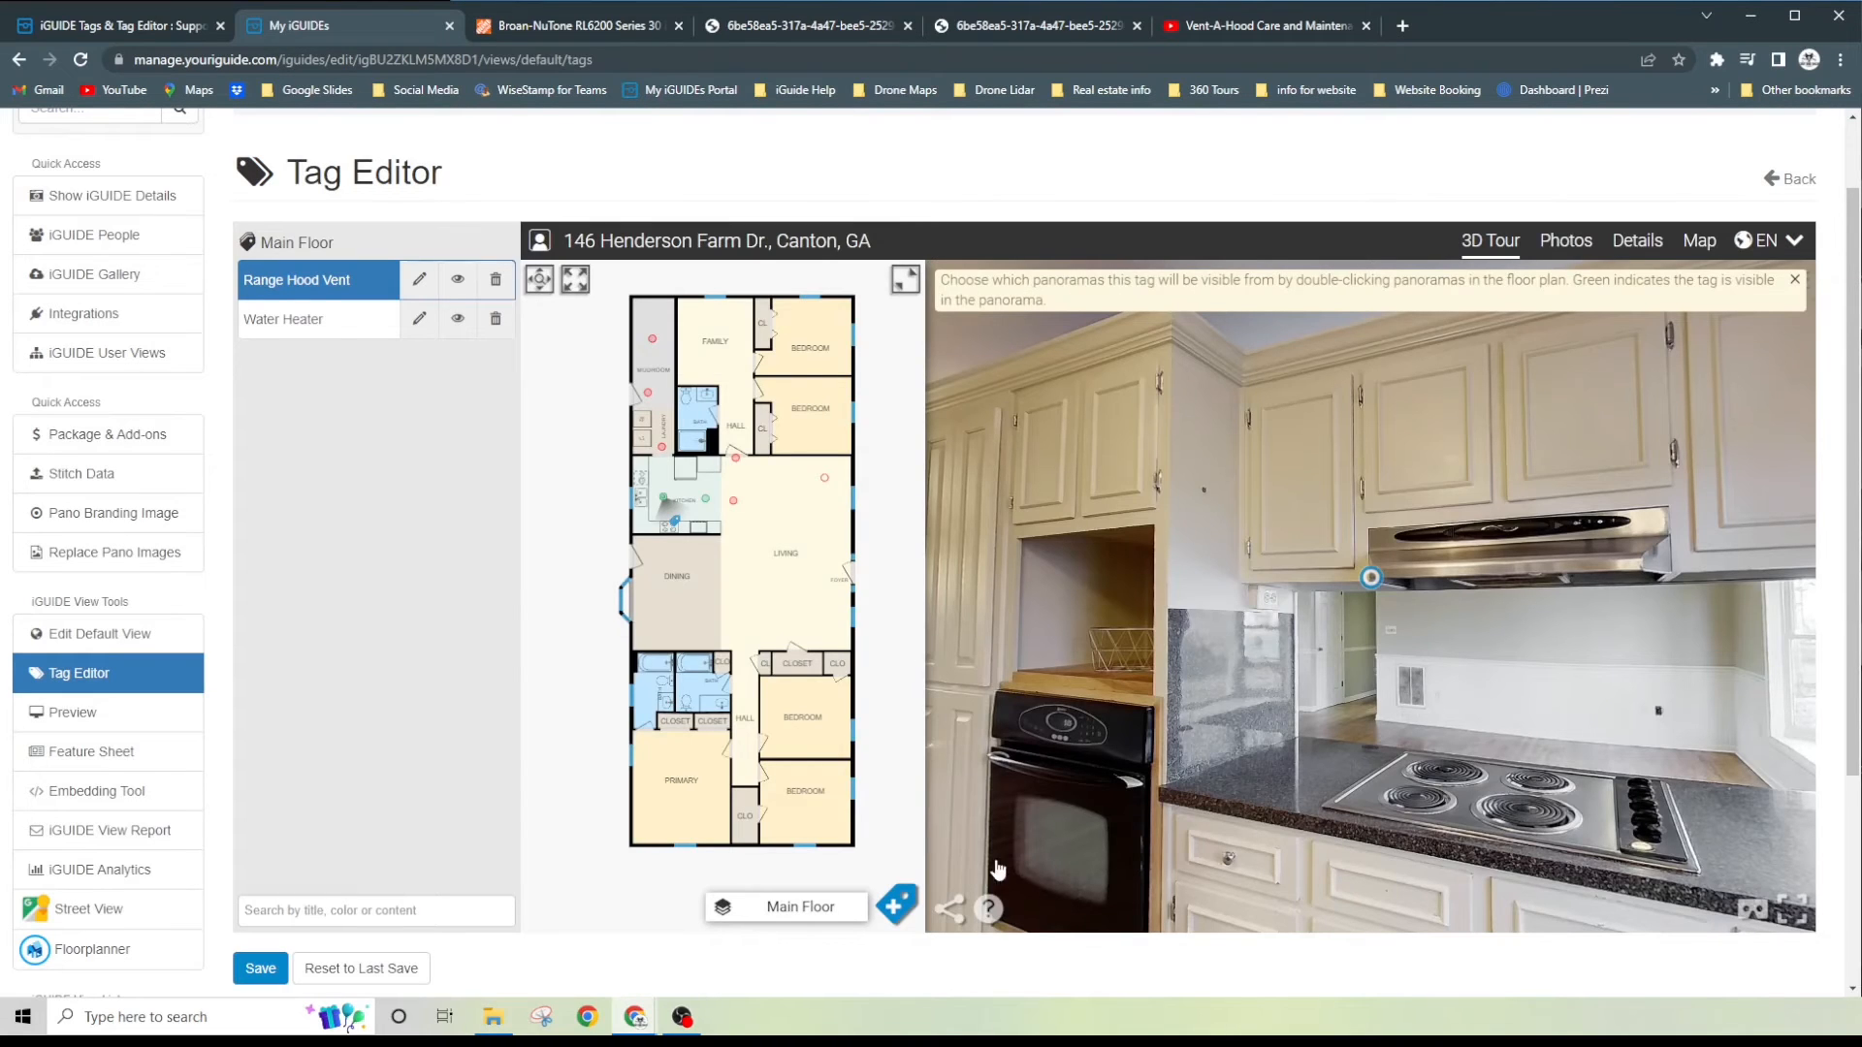
# - Turn the kitchen panorama to face the range hood and cooktop, and copy the iGUIDE share link to that 3D view
pyautogui.click(949, 912)
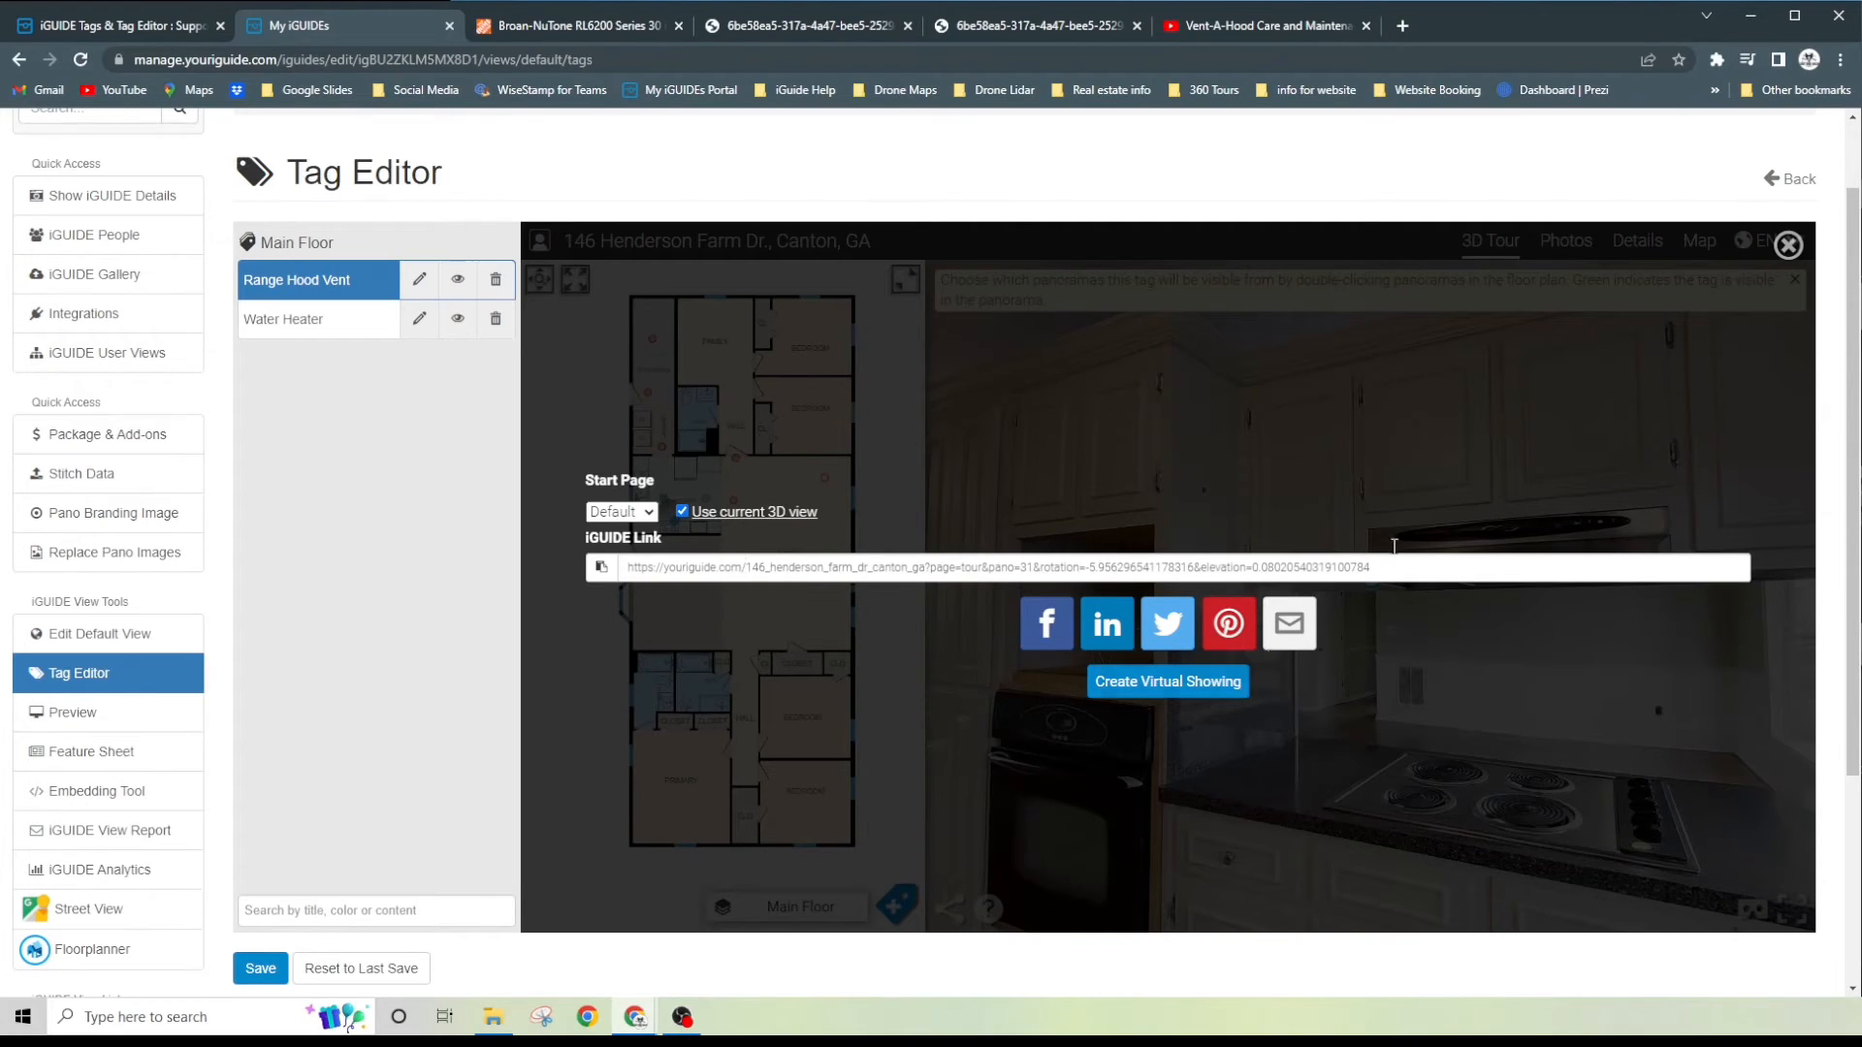
pyautogui.click(1788, 244)
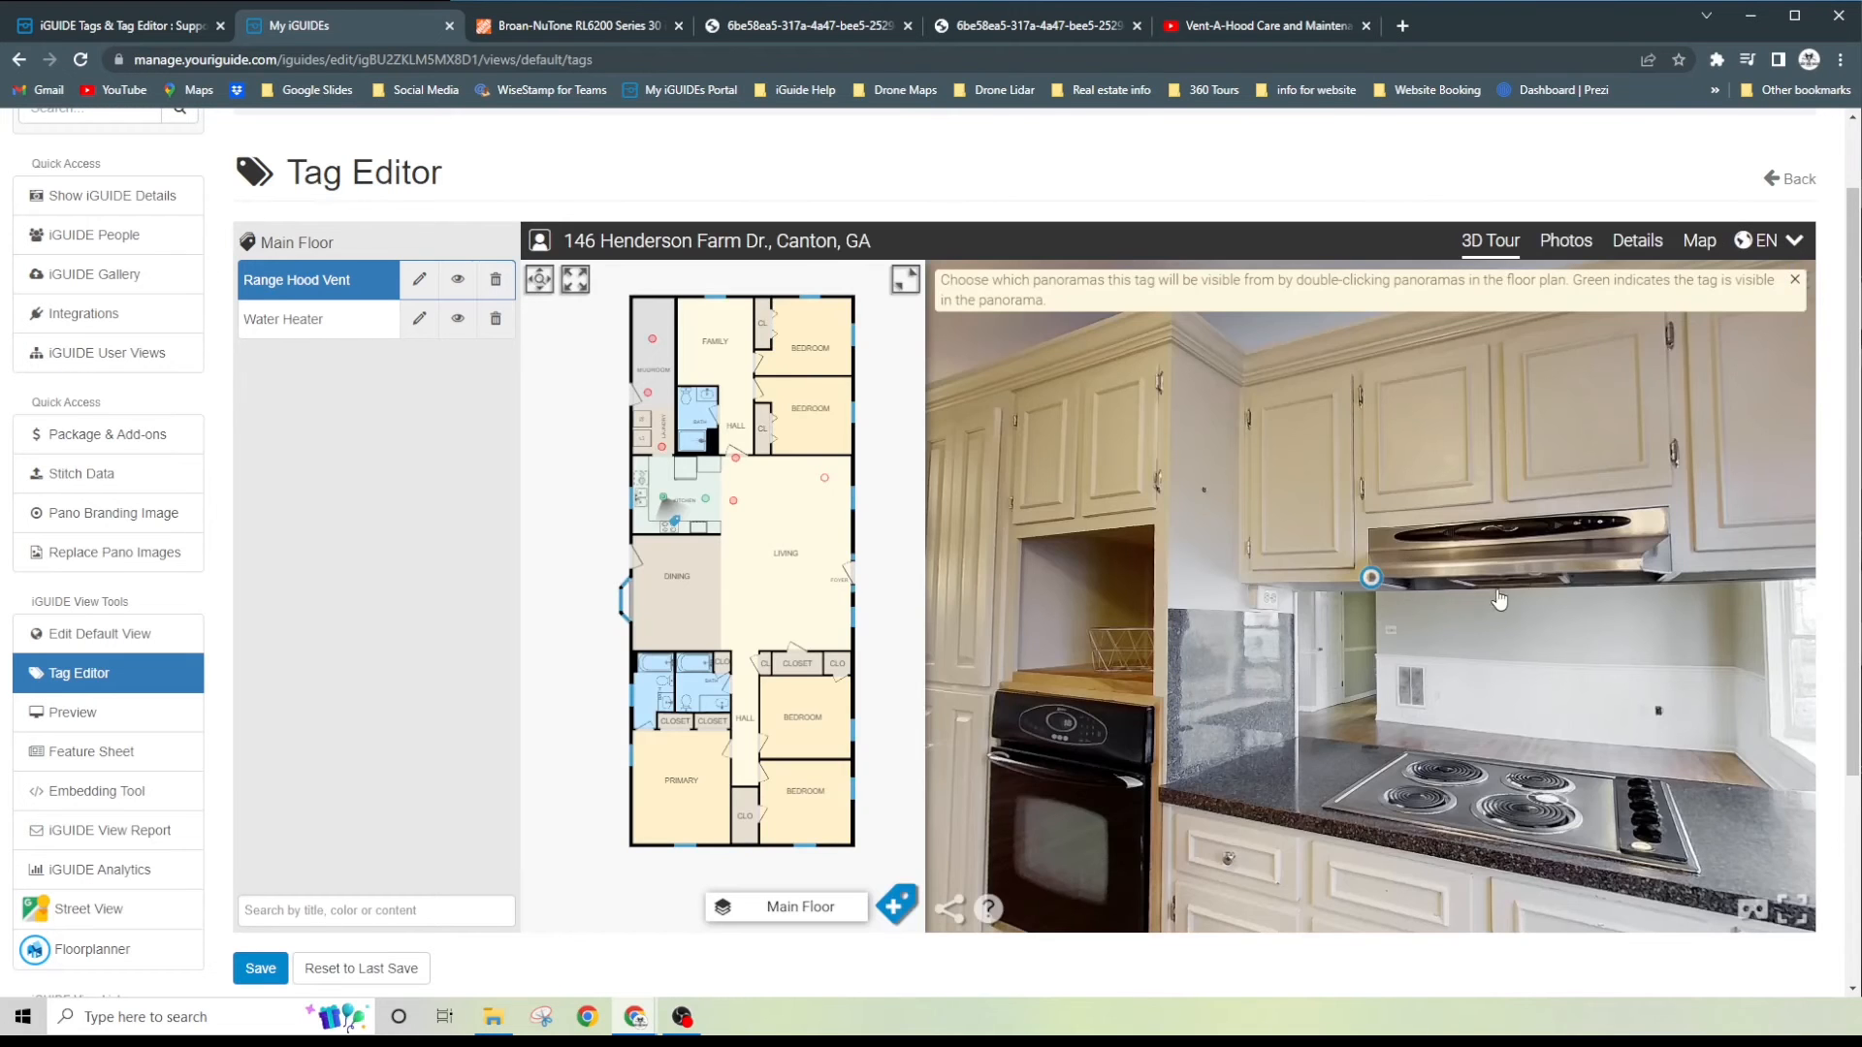
pyautogui.moveTo(1489, 593); pyautogui.dragTo(1273, 565)
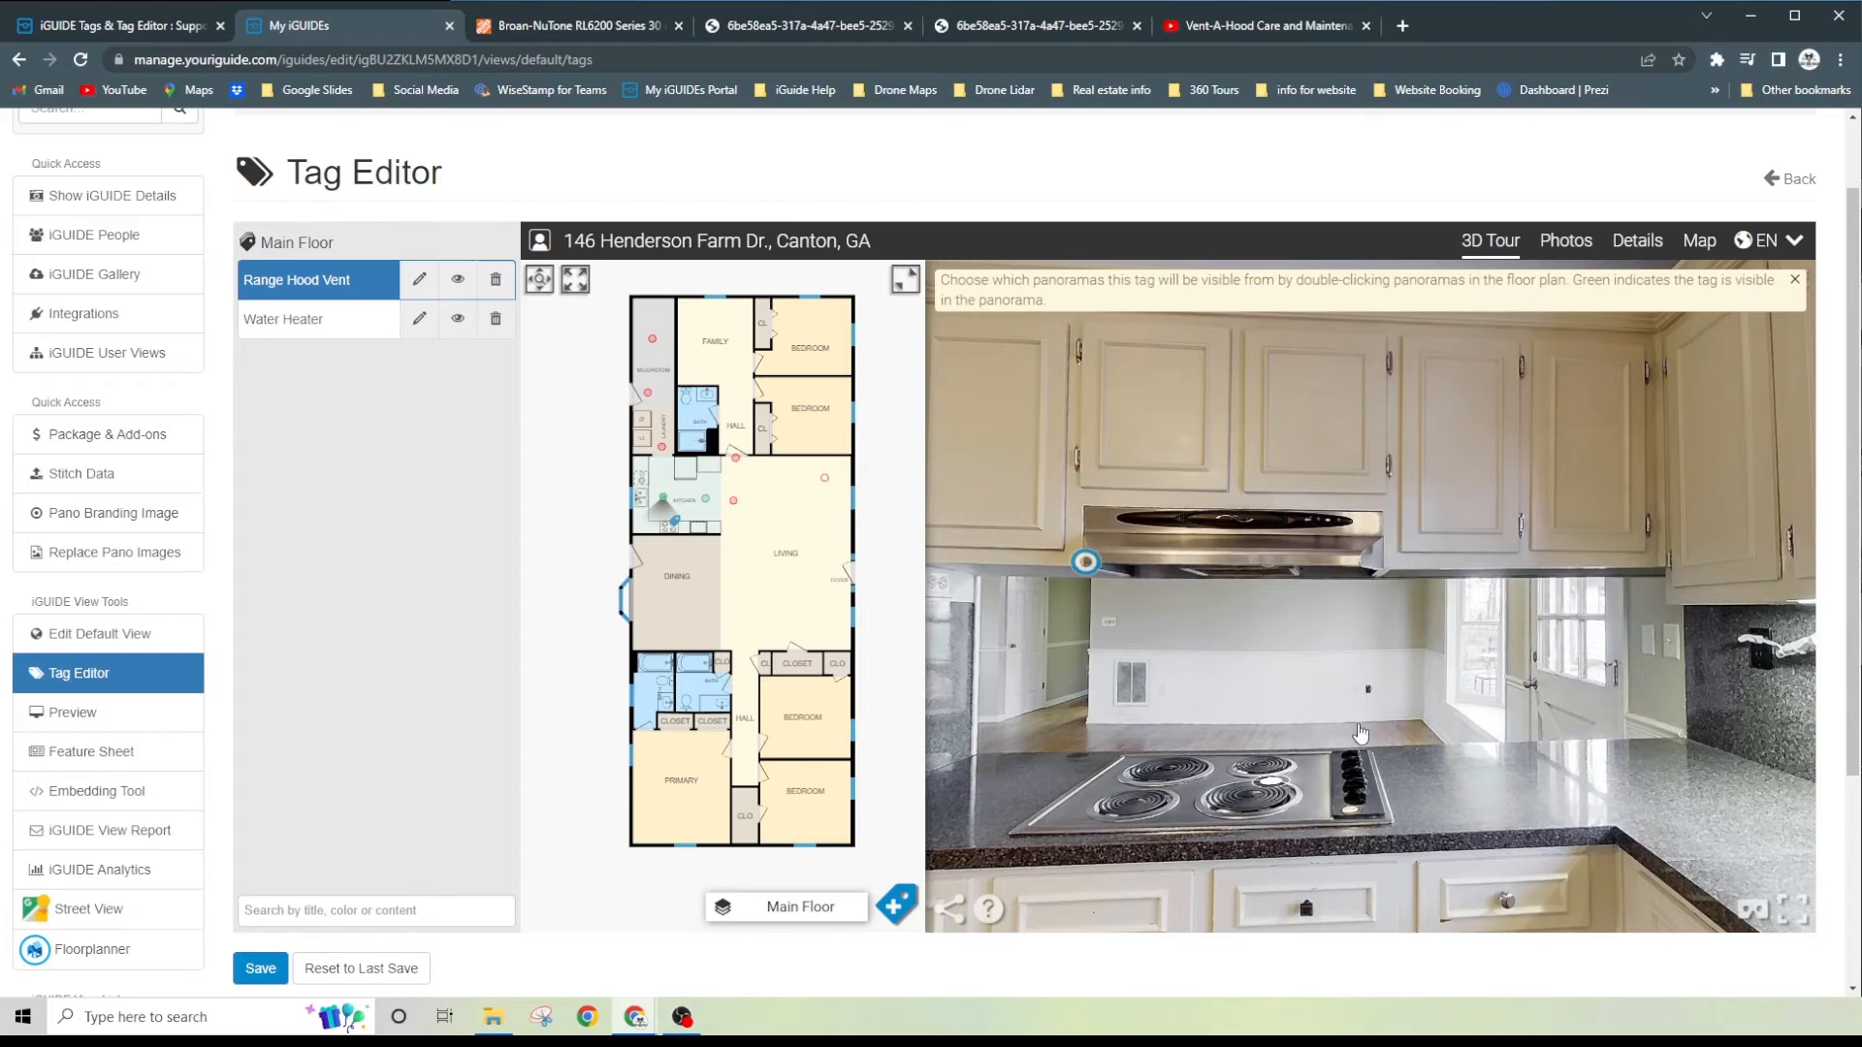
pyautogui.click(949, 912)
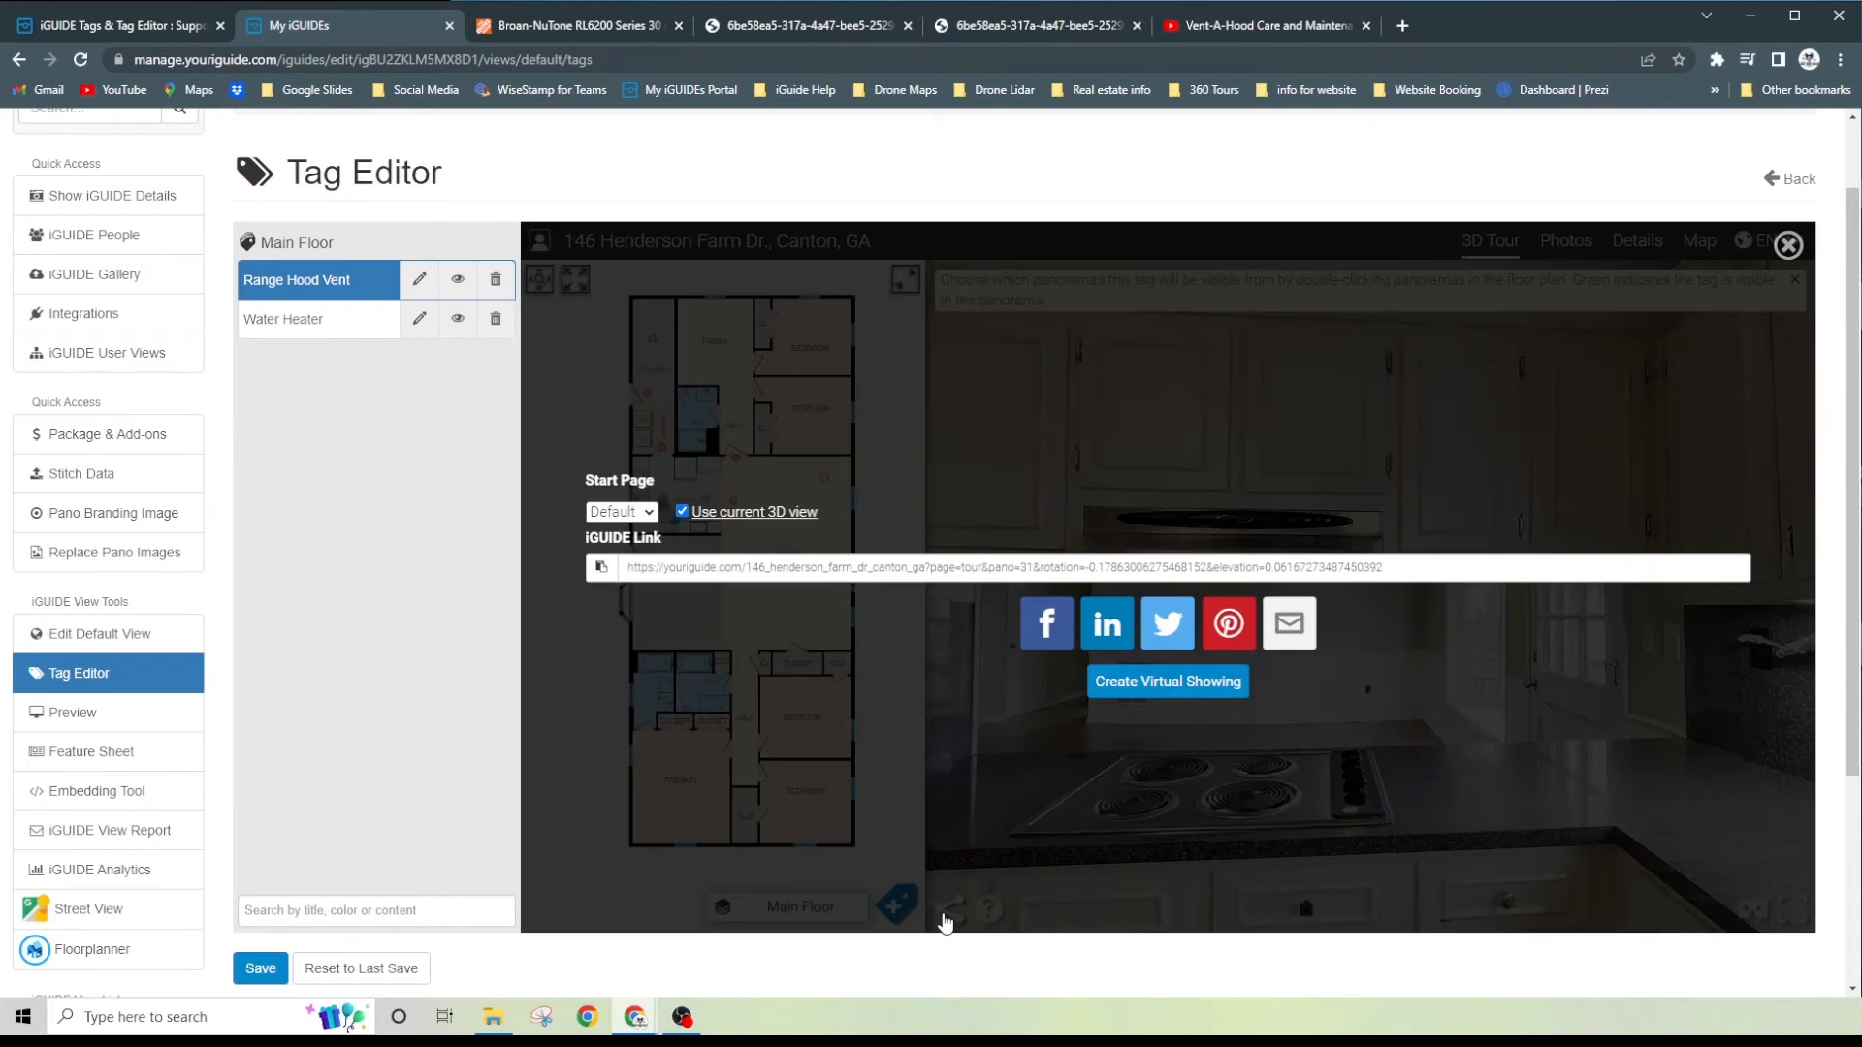
pyautogui.click(600, 570)
# - Insert a pano link with the copied 3D view address into the Range Hood Vent tag's content
pyautogui.click(423, 282)
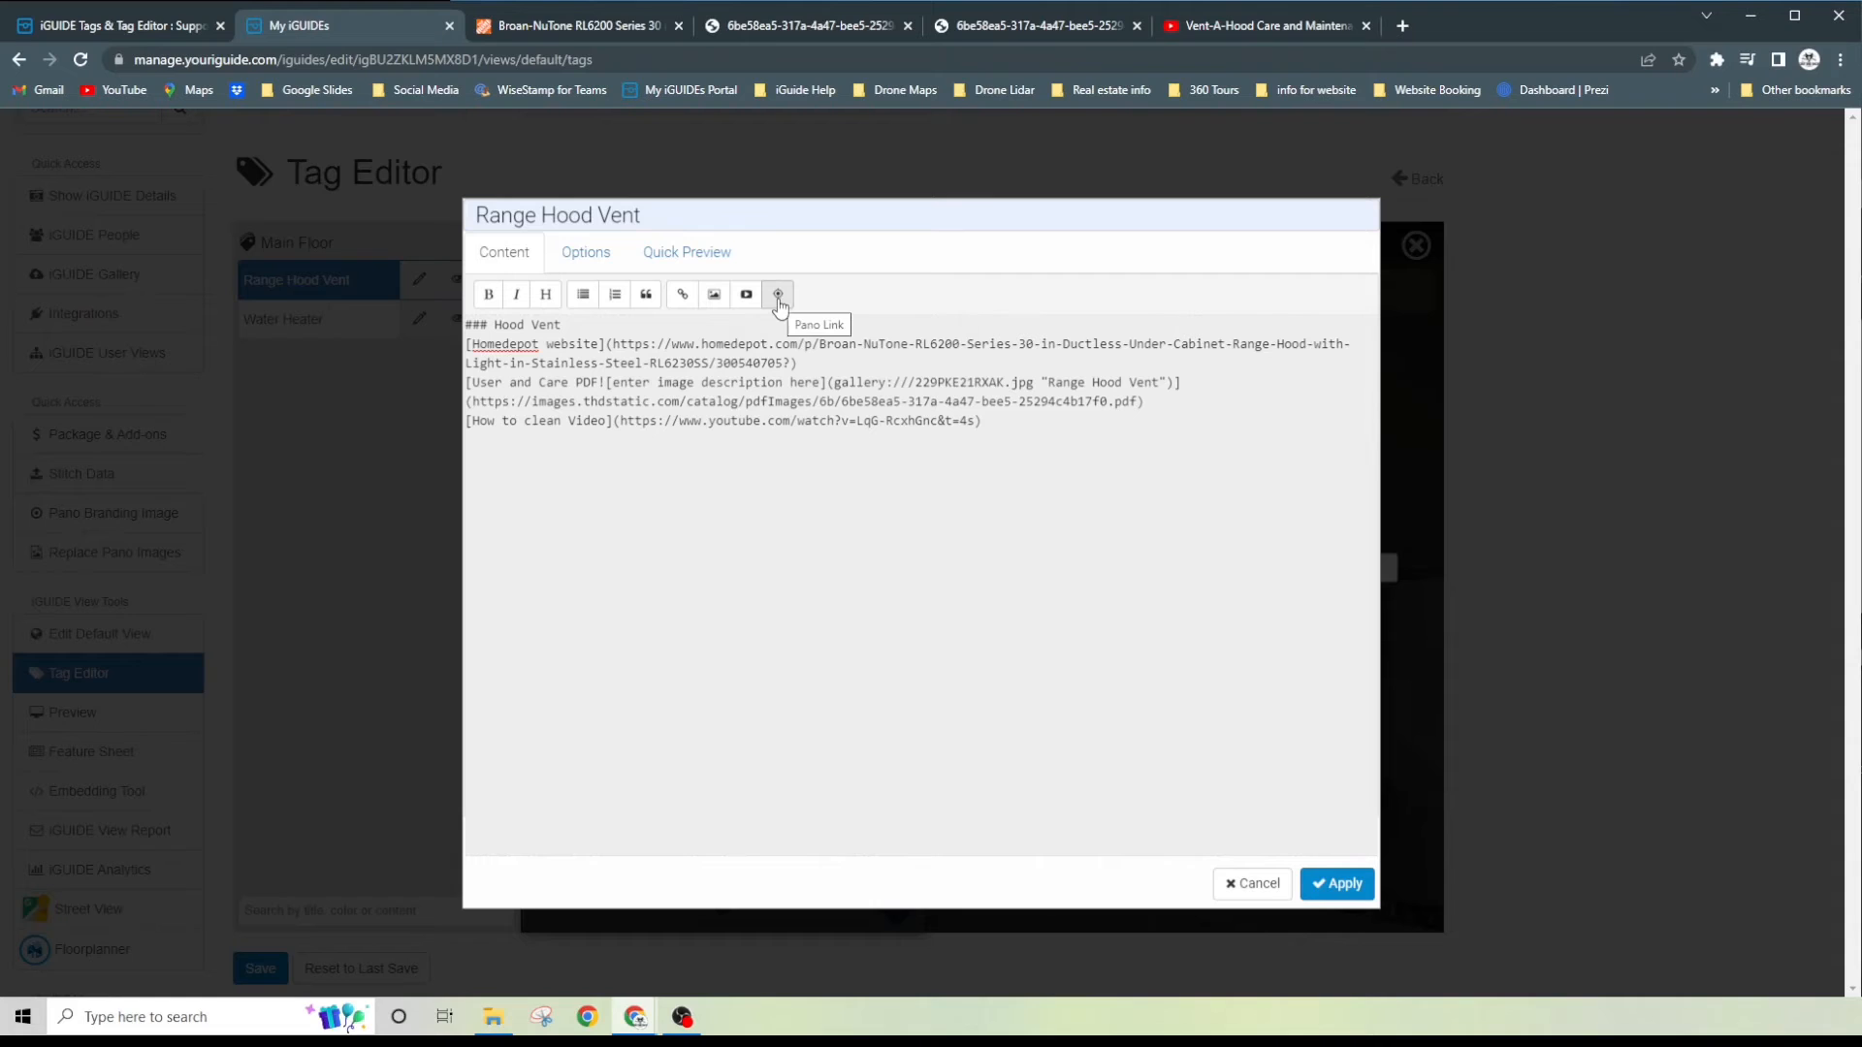
pyautogui.click(777, 297)
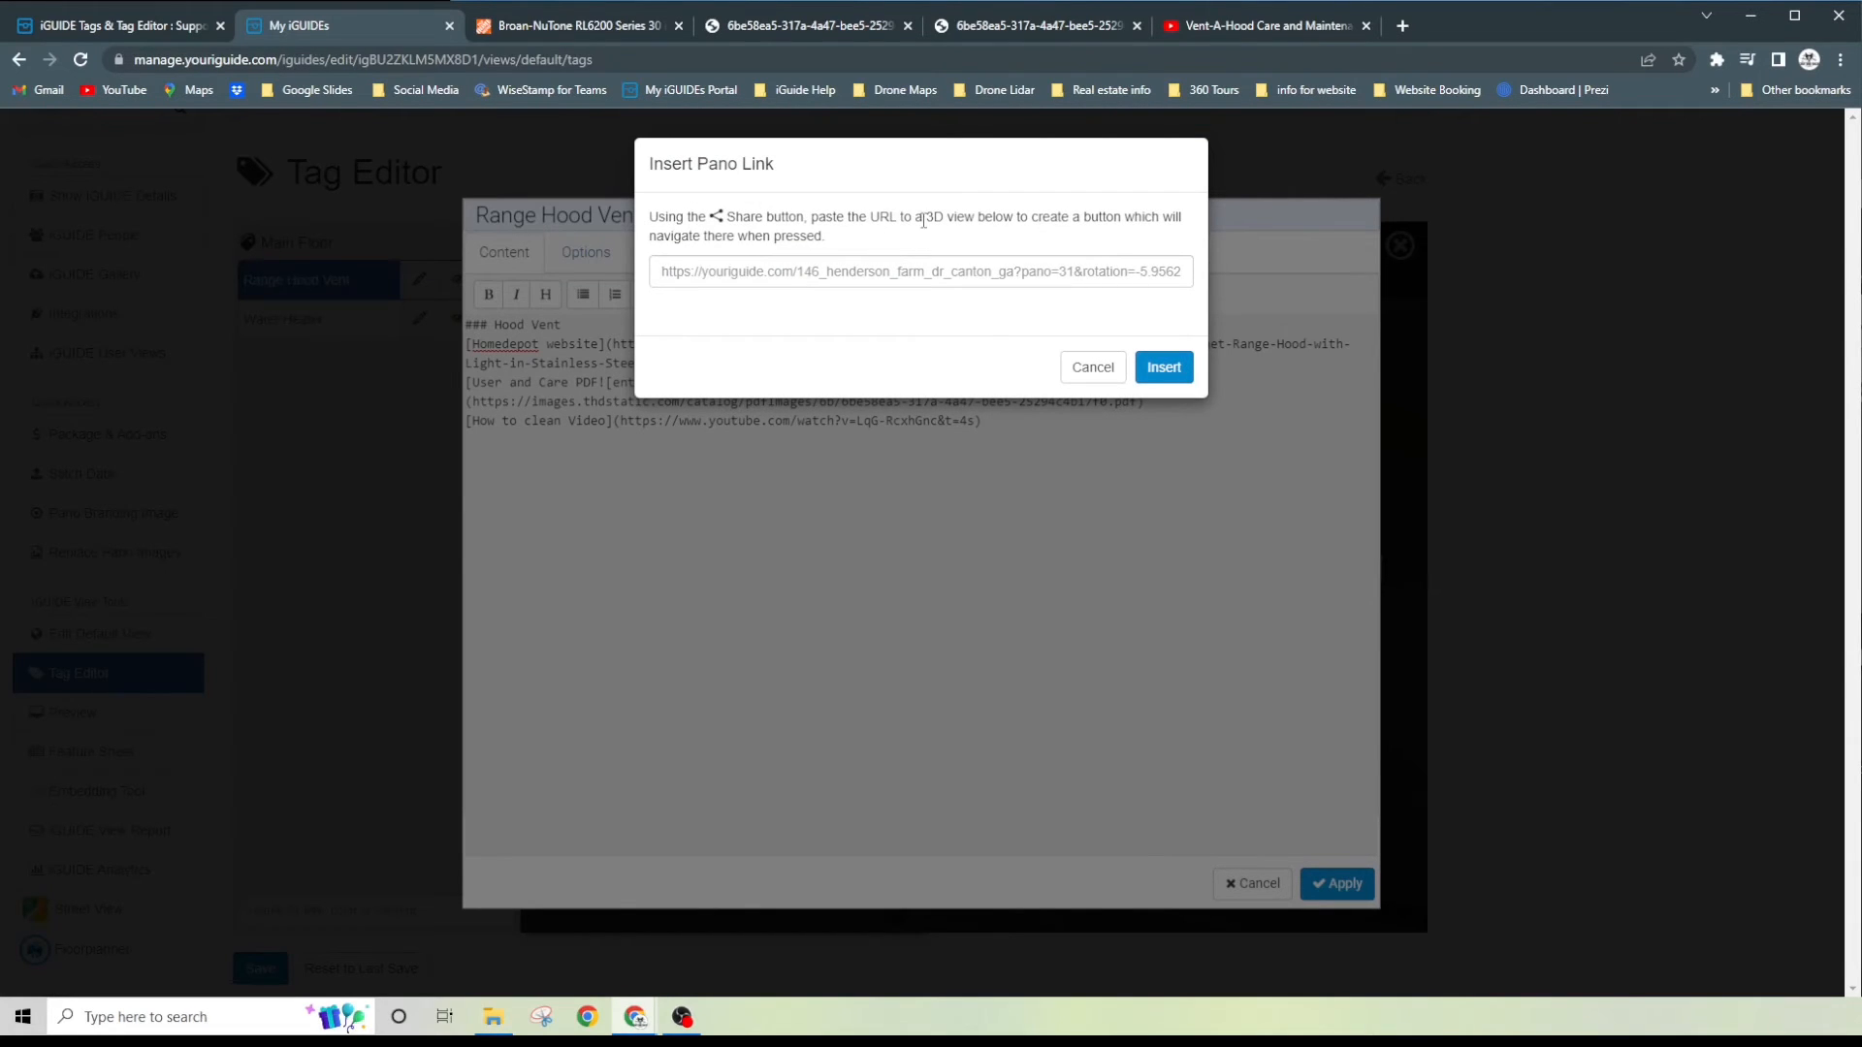
pyautogui.click(743, 273)
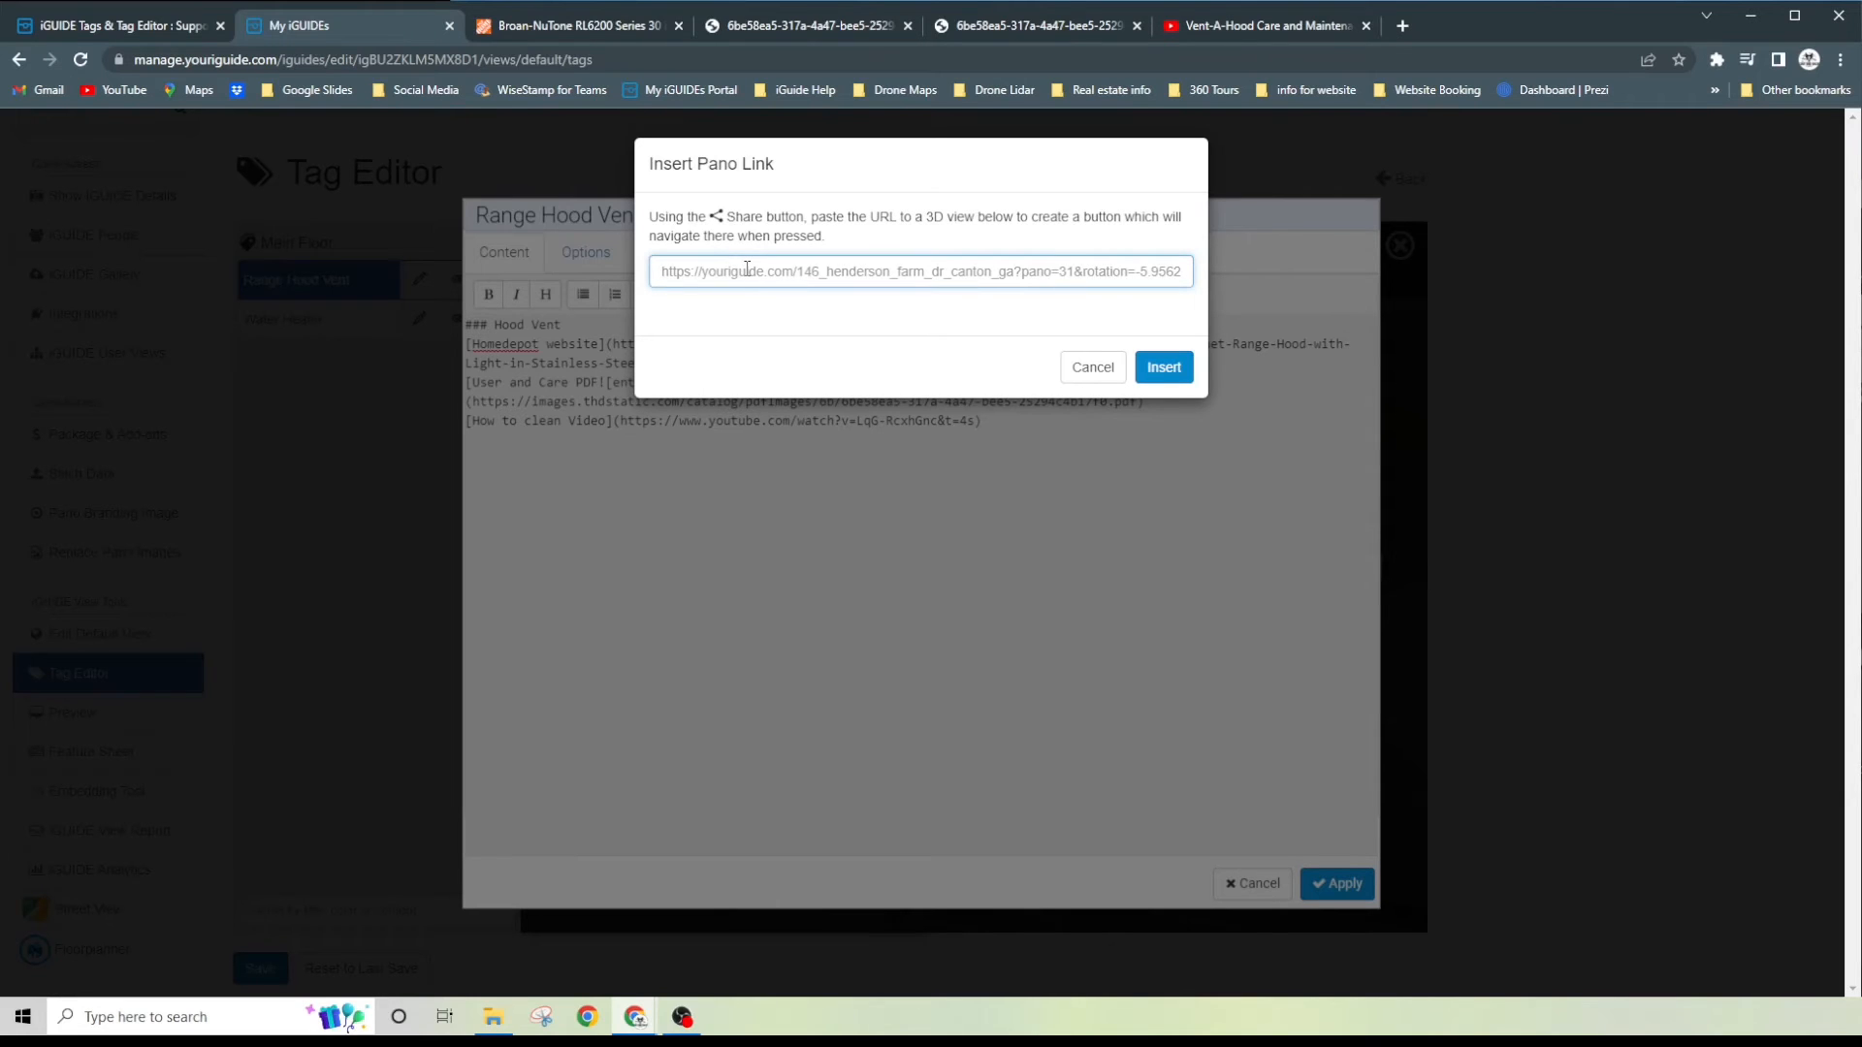
pyautogui.hotkey('ctrl', 'v')
pyautogui.click(1177, 369)
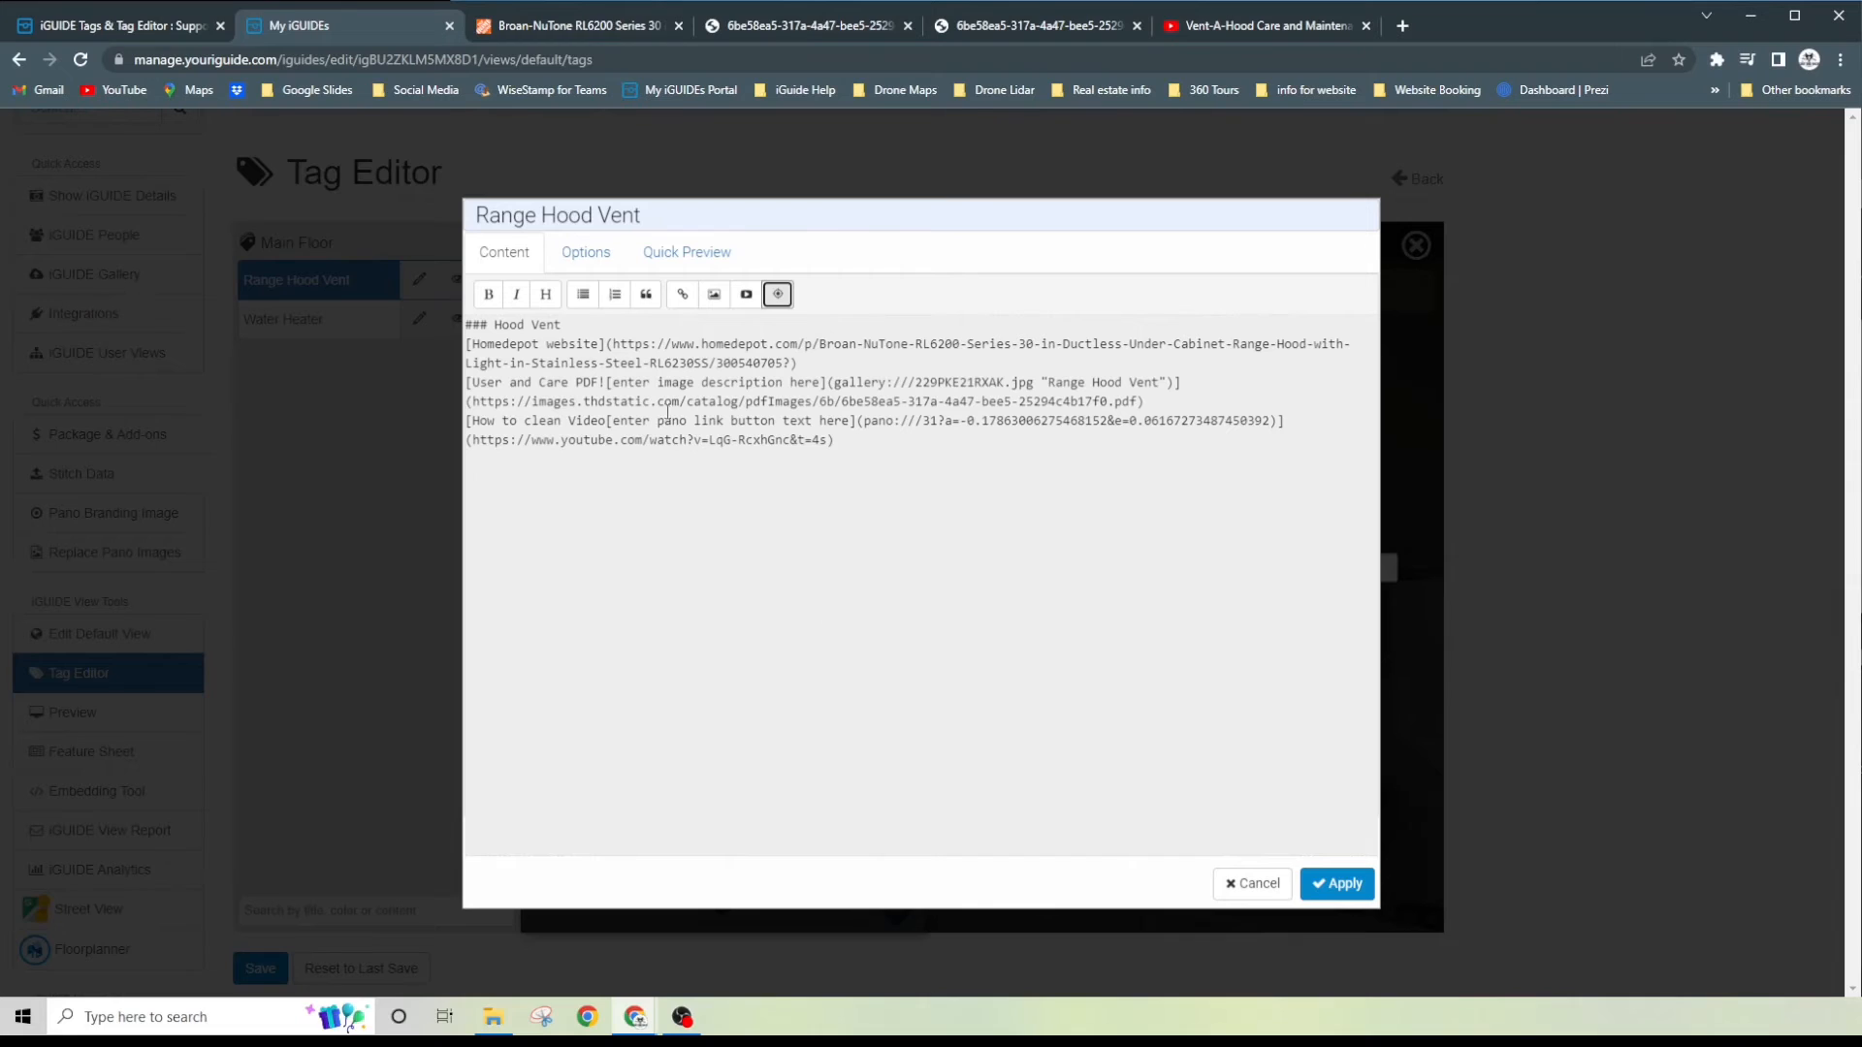
# - Set the tag hotspot to Opaque with custom color #DE1795 and 100% opacity
pyautogui.click(598, 254)
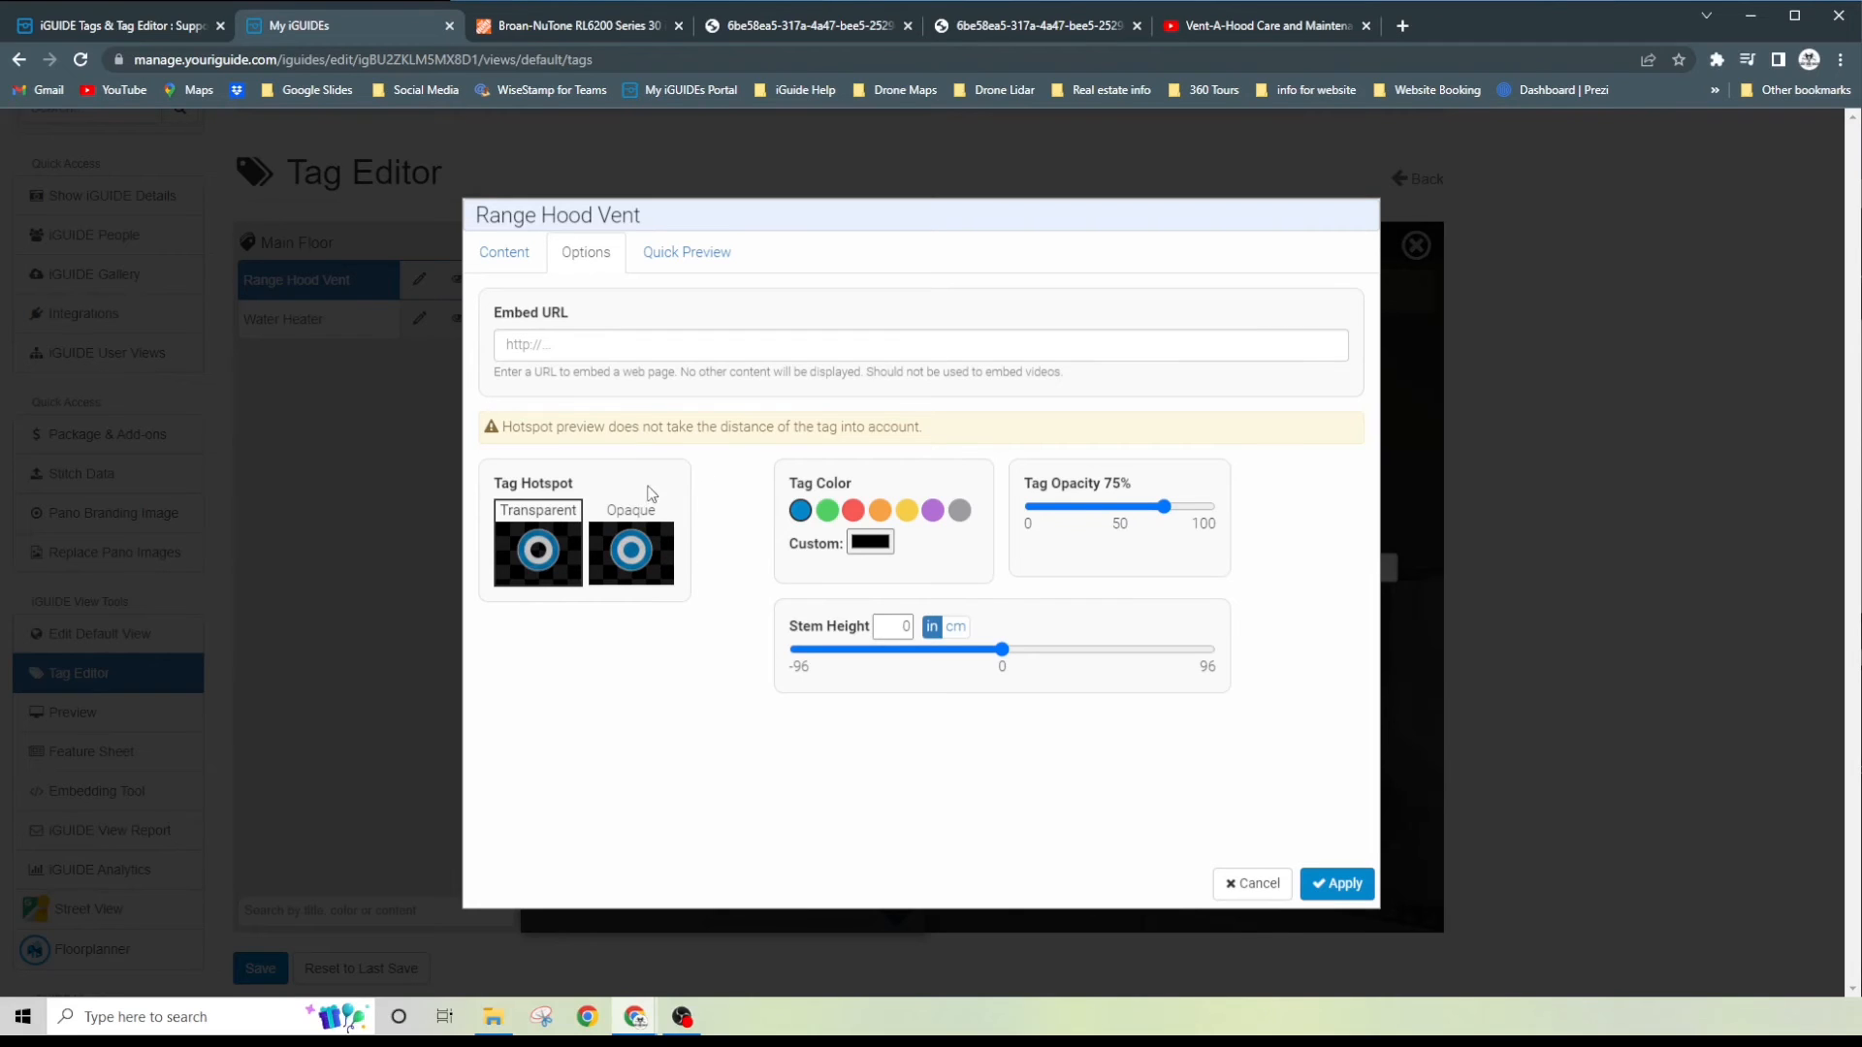
pyautogui.click(640, 552)
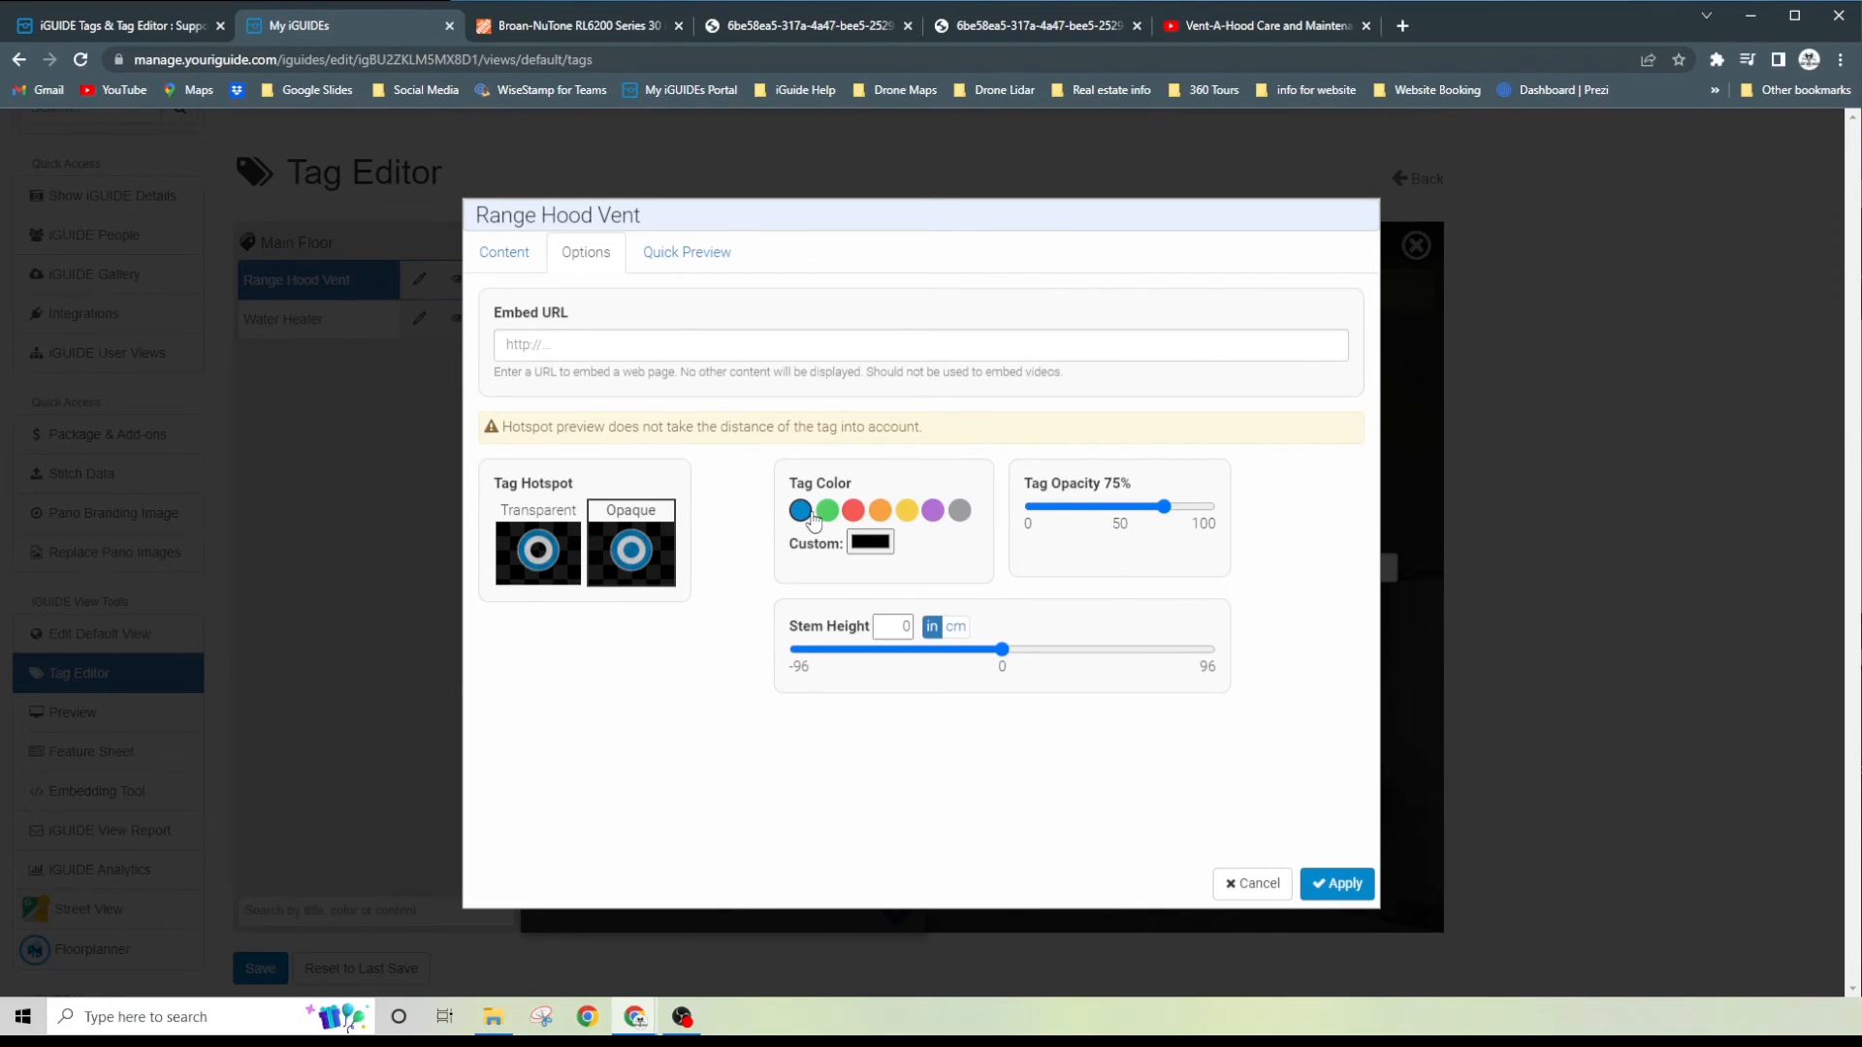
pyautogui.click(870, 544)
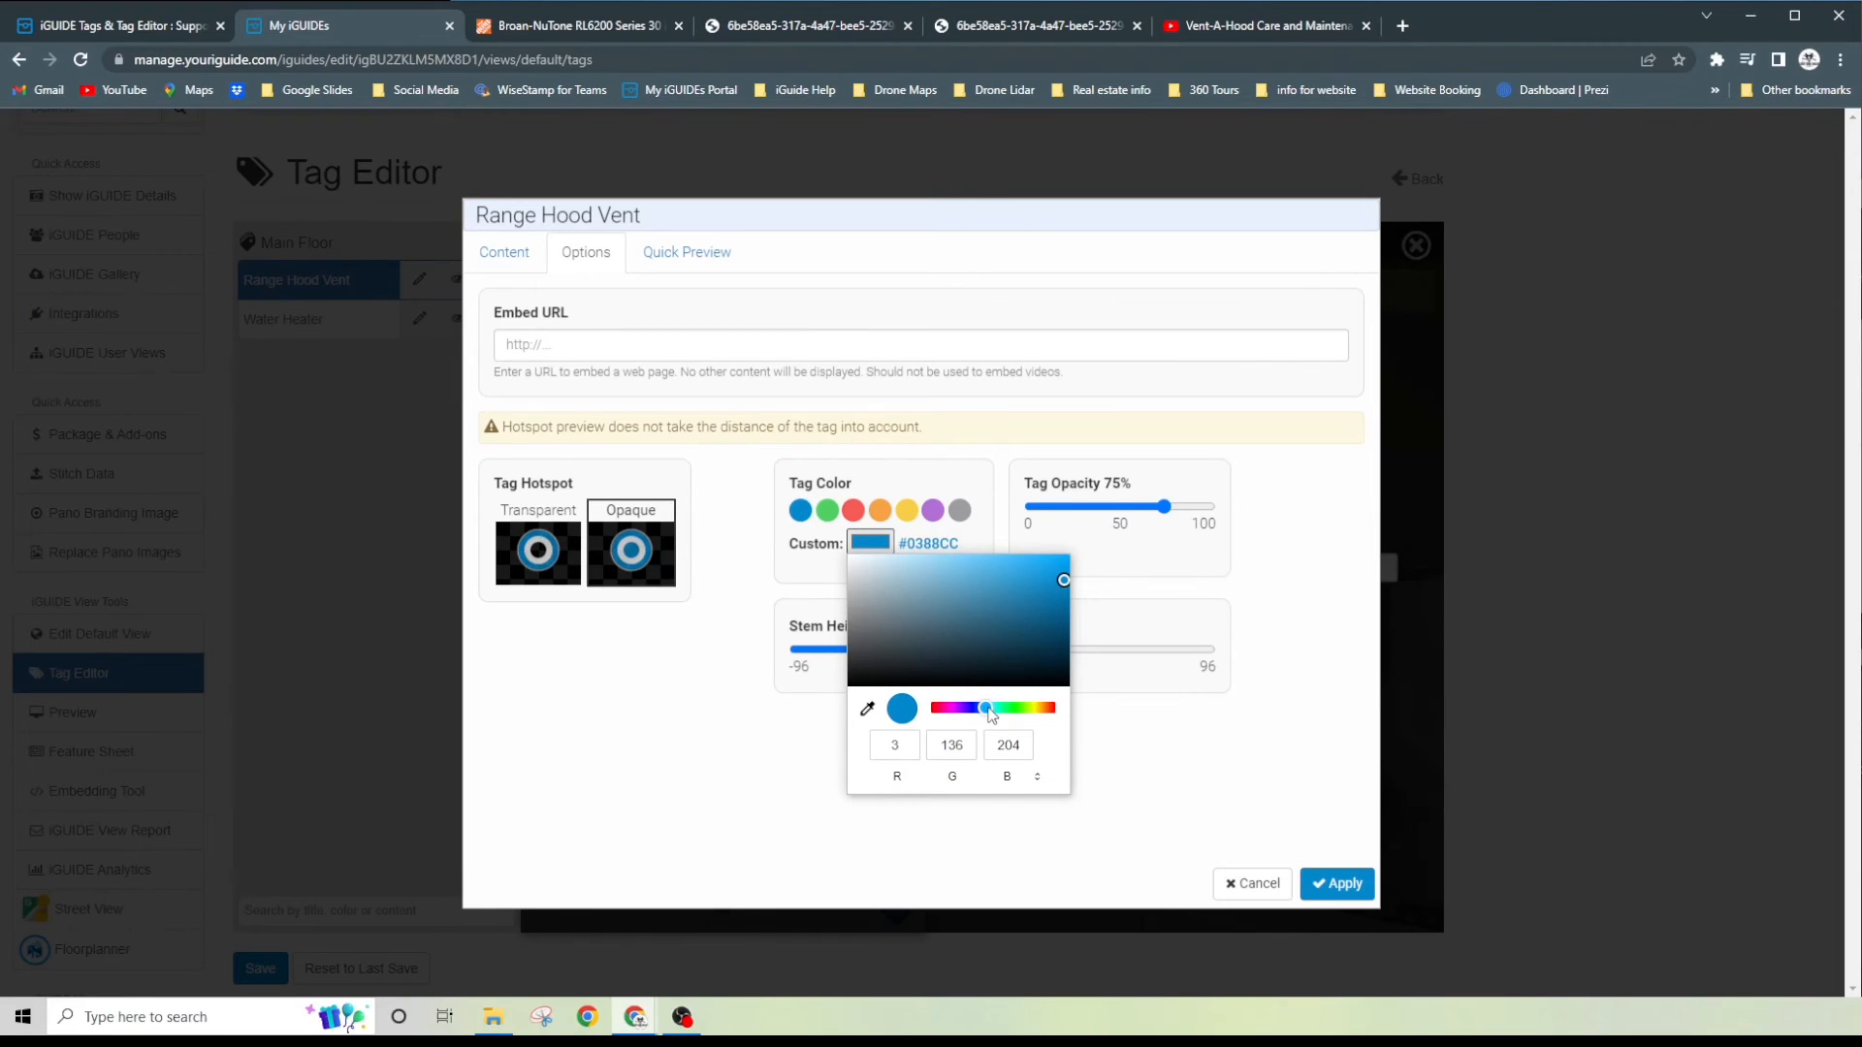
pyautogui.moveTo(987, 709)
pyautogui.mouseDown()
pyautogui.moveTo(1039, 710)
pyautogui.moveTo(946, 711)
pyautogui.mouseUp()
pyautogui.click(1053, 579)
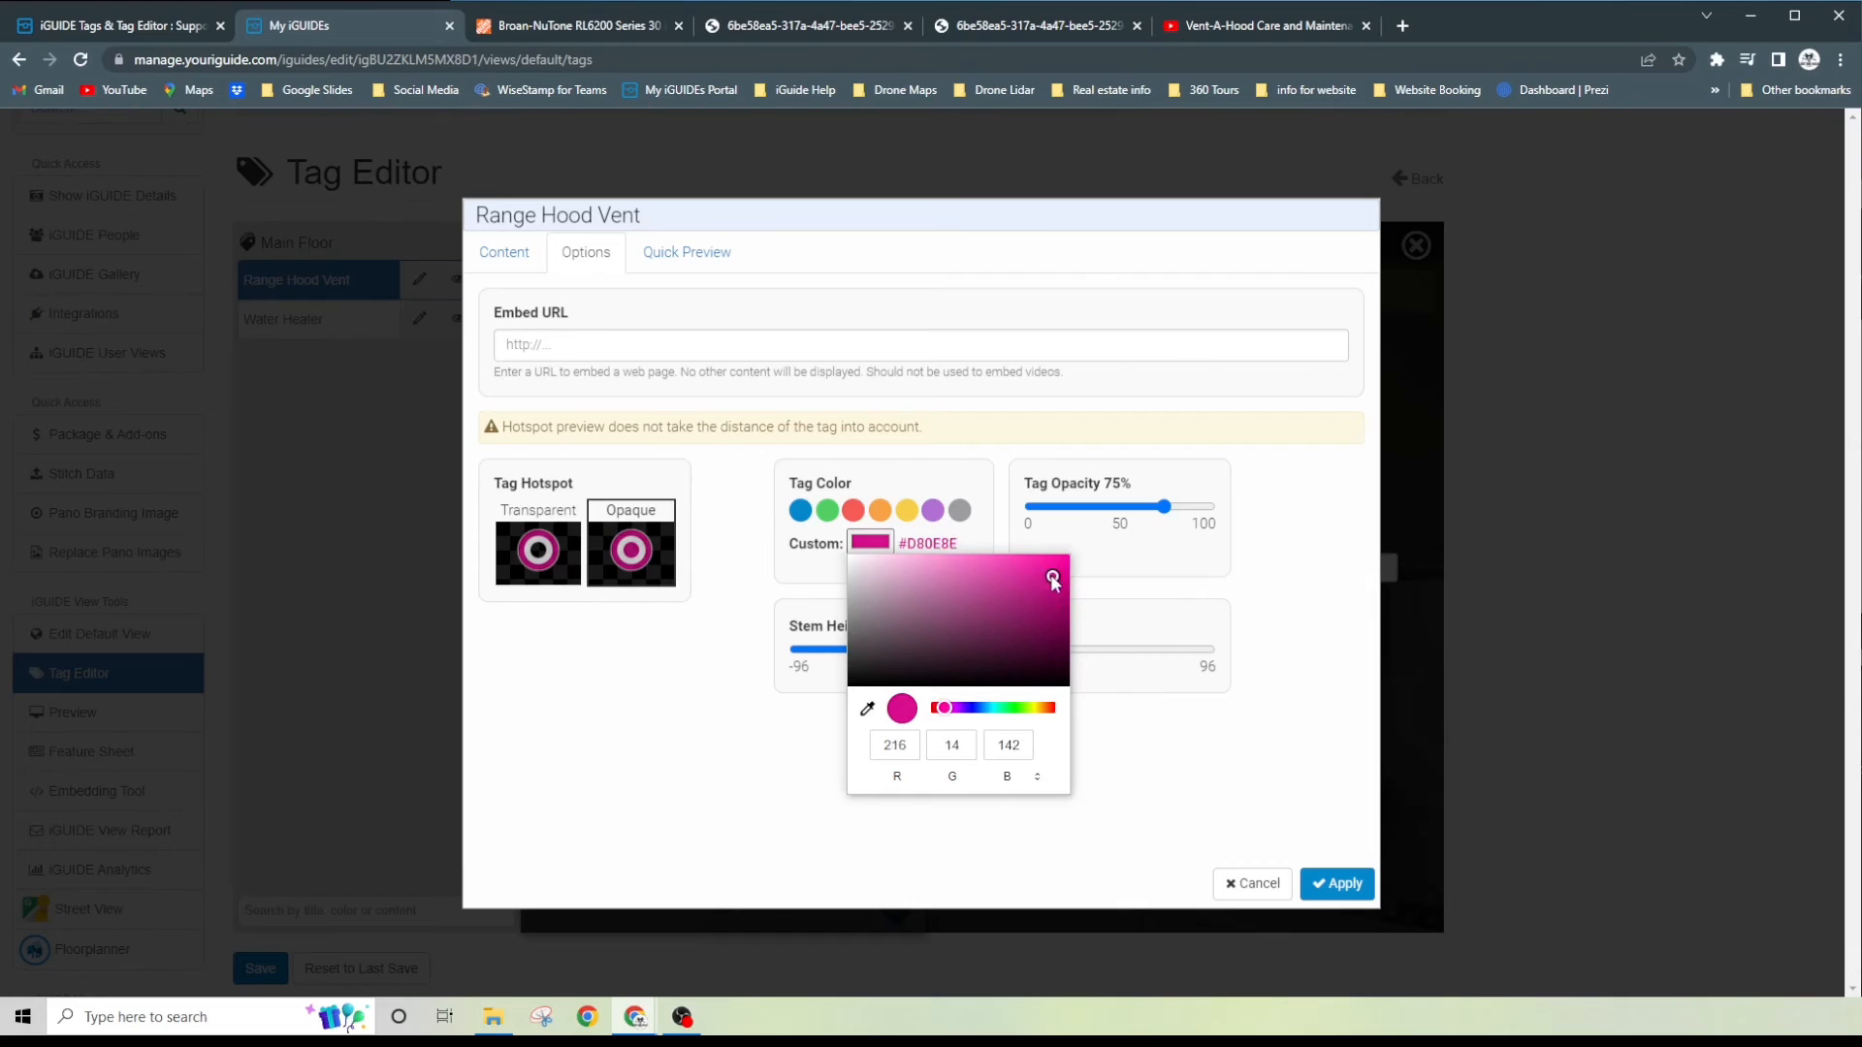
pyautogui.moveTo(1053, 579); pyautogui.dragTo(1043, 571)
pyautogui.click(1096, 543)
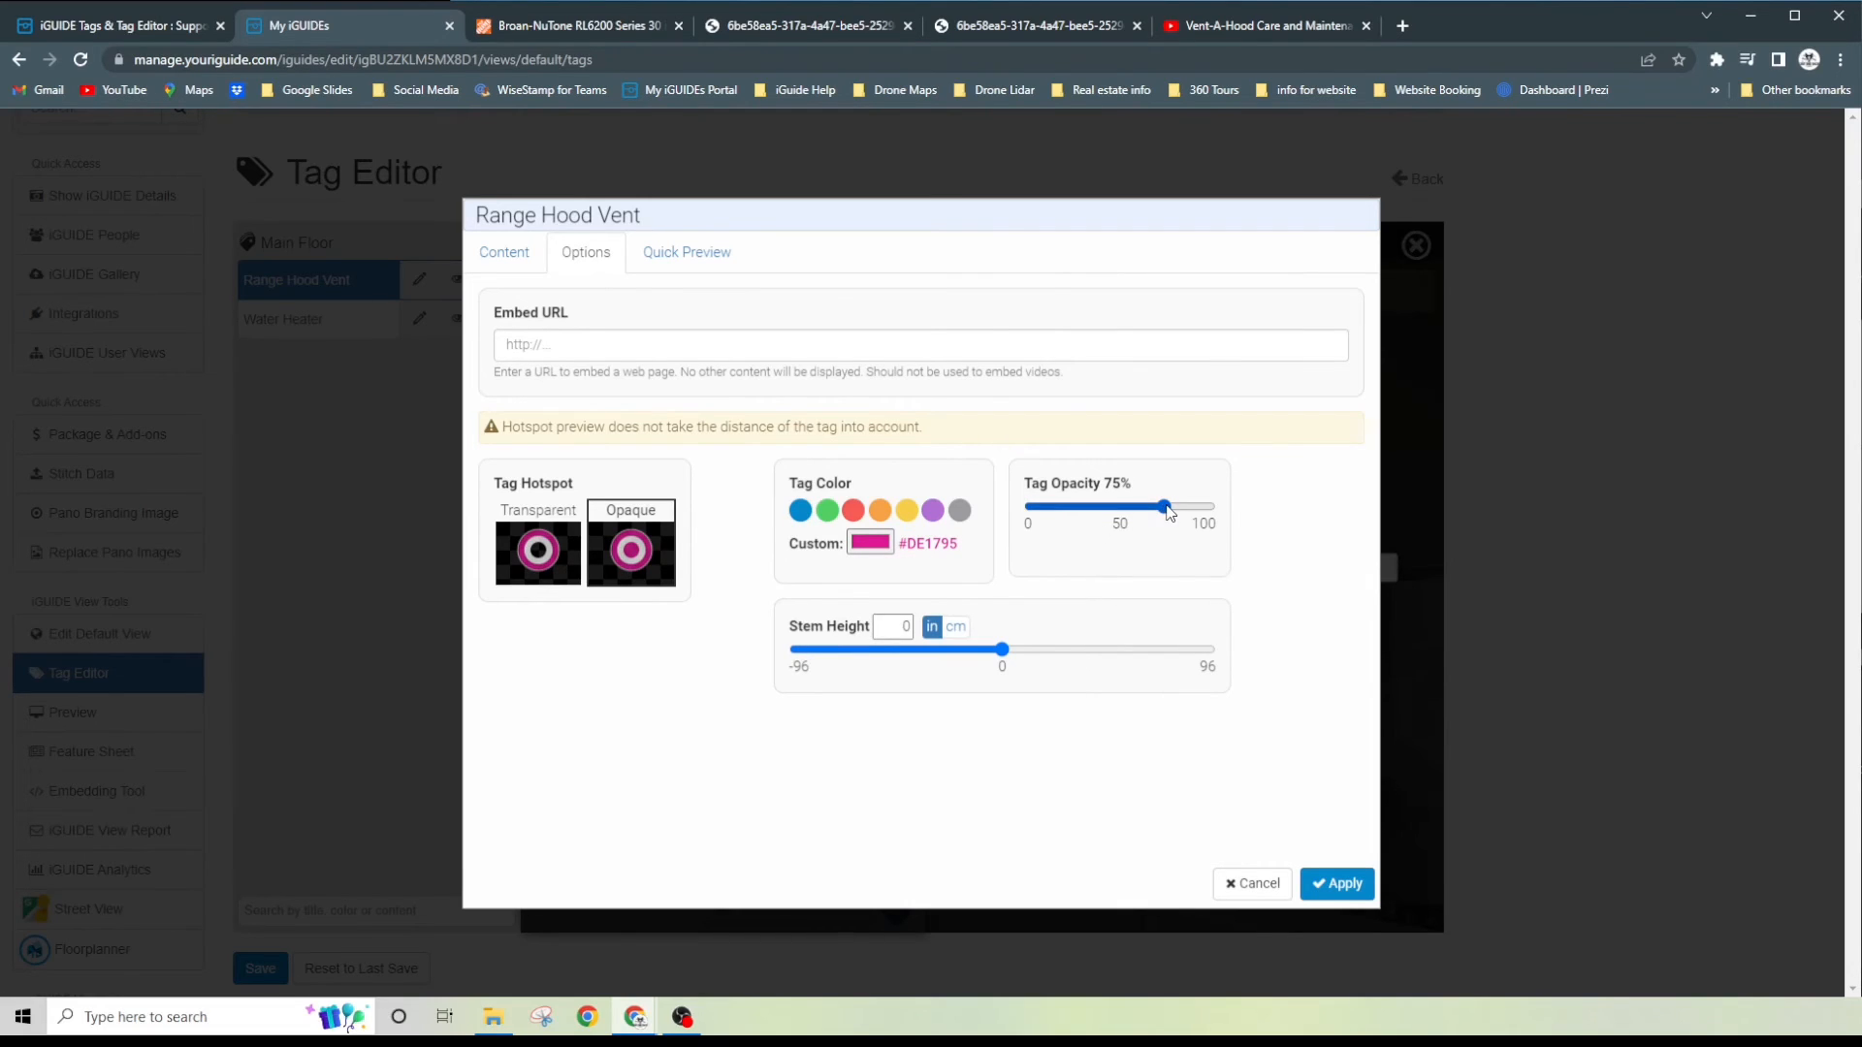
pyautogui.moveTo(1169, 513); pyautogui.dragTo(1211, 519)
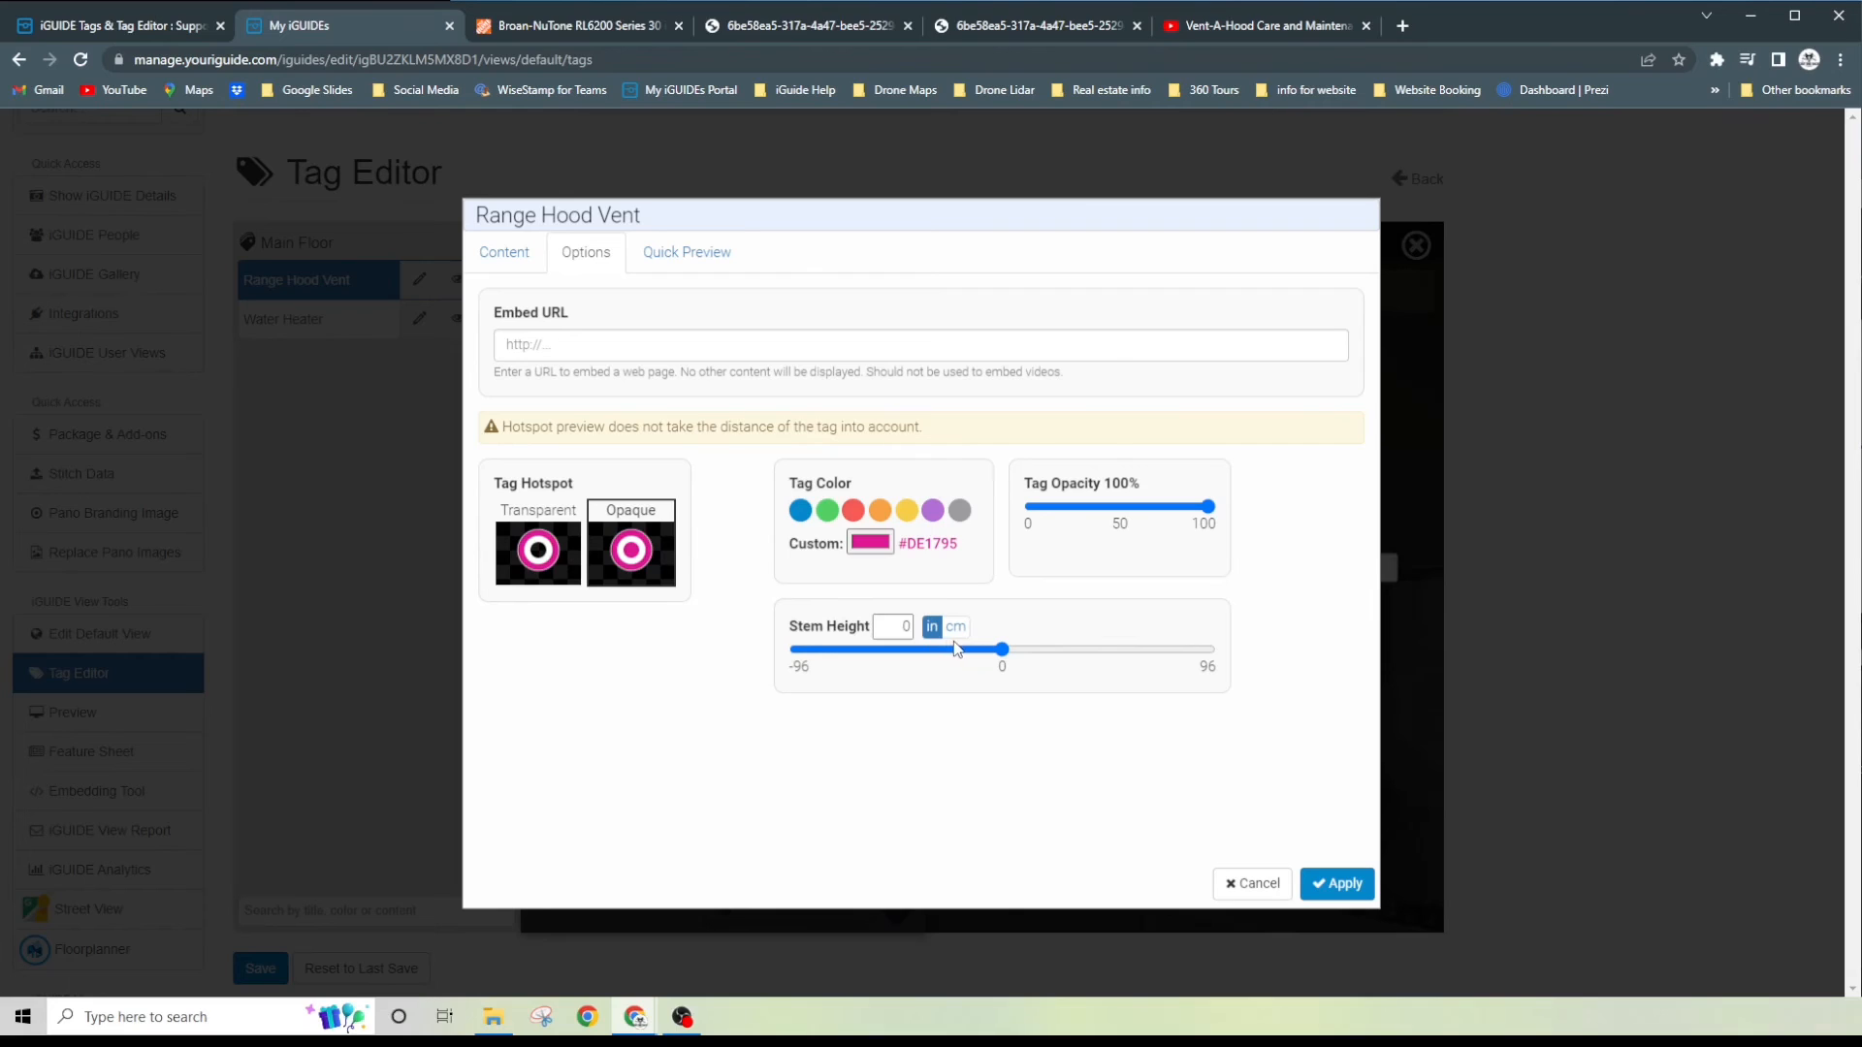
# - Set the tag's stem height to -9 in and apply the tag settings
pyautogui.click(1003, 650)
pyautogui.moveTo(1005, 655)
pyautogui.mouseDown()
pyautogui.moveTo(1049, 659)
pyautogui.moveTo(990, 654)
pyautogui.mouseUp()
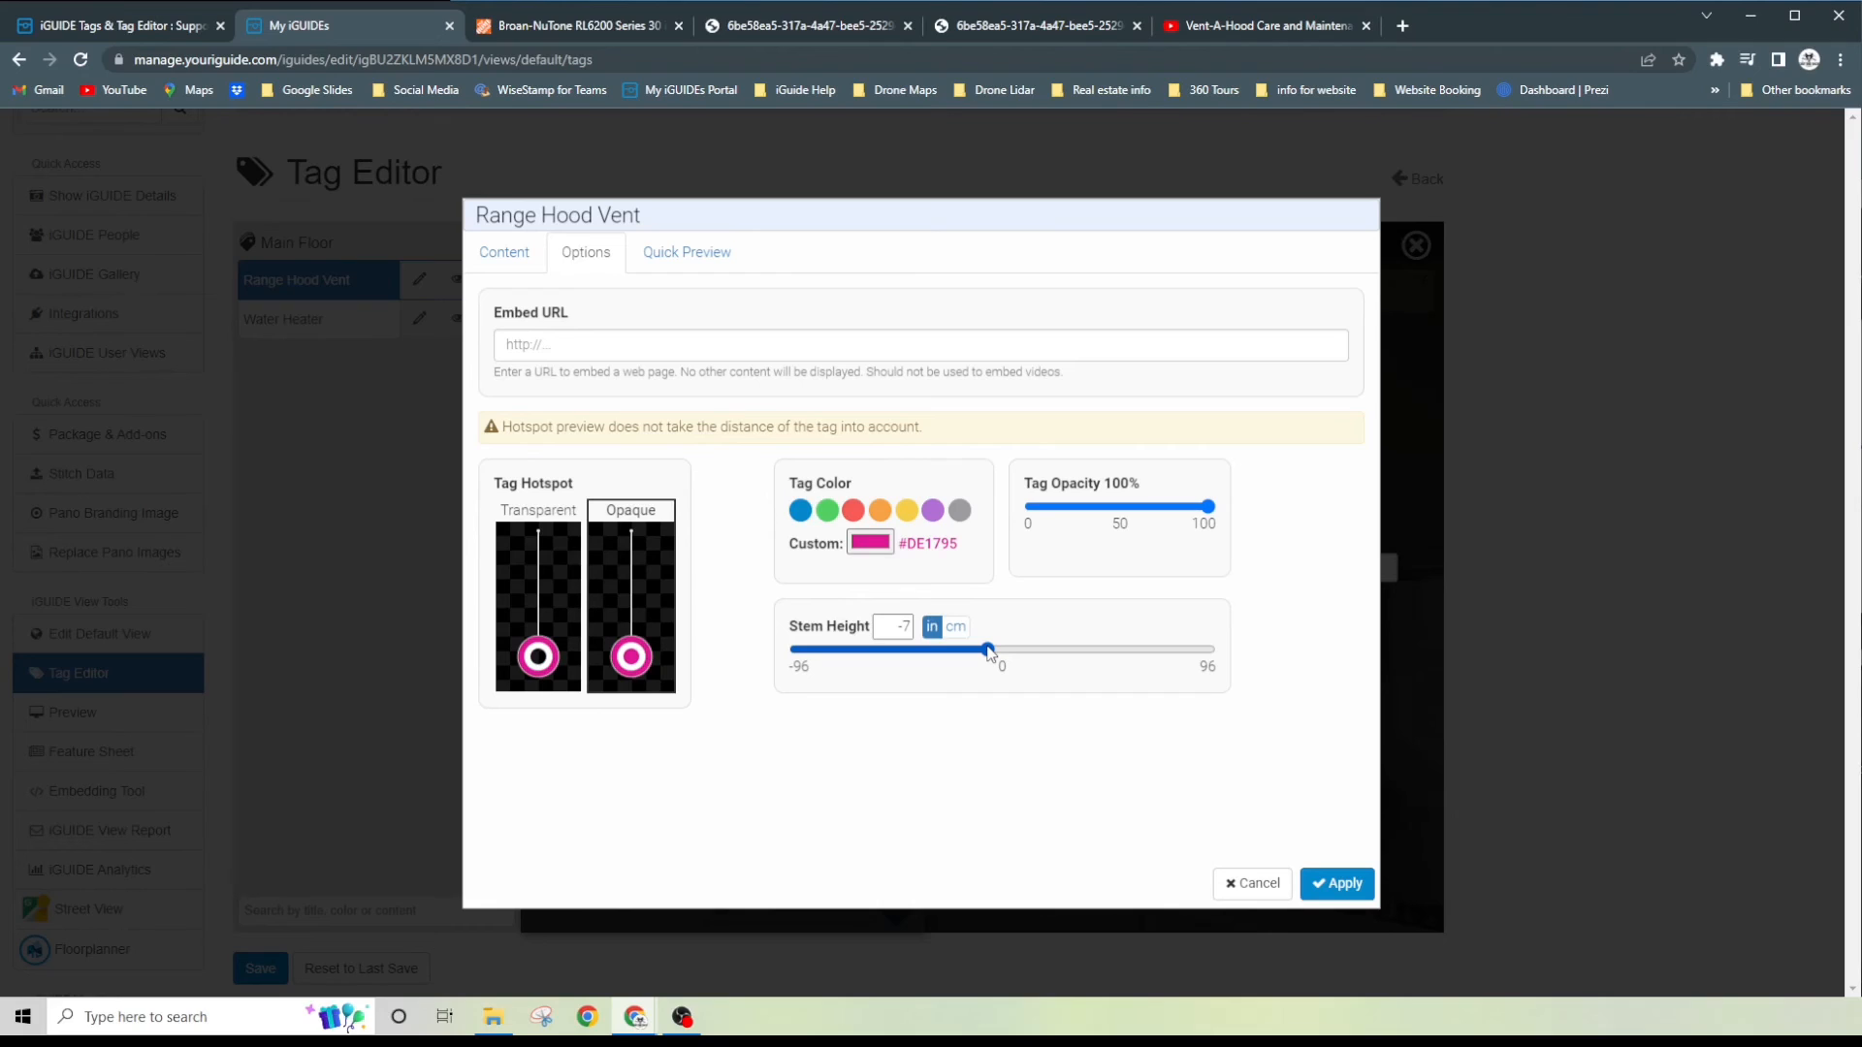
pyautogui.moveTo(990, 652); pyautogui.dragTo(985, 653)
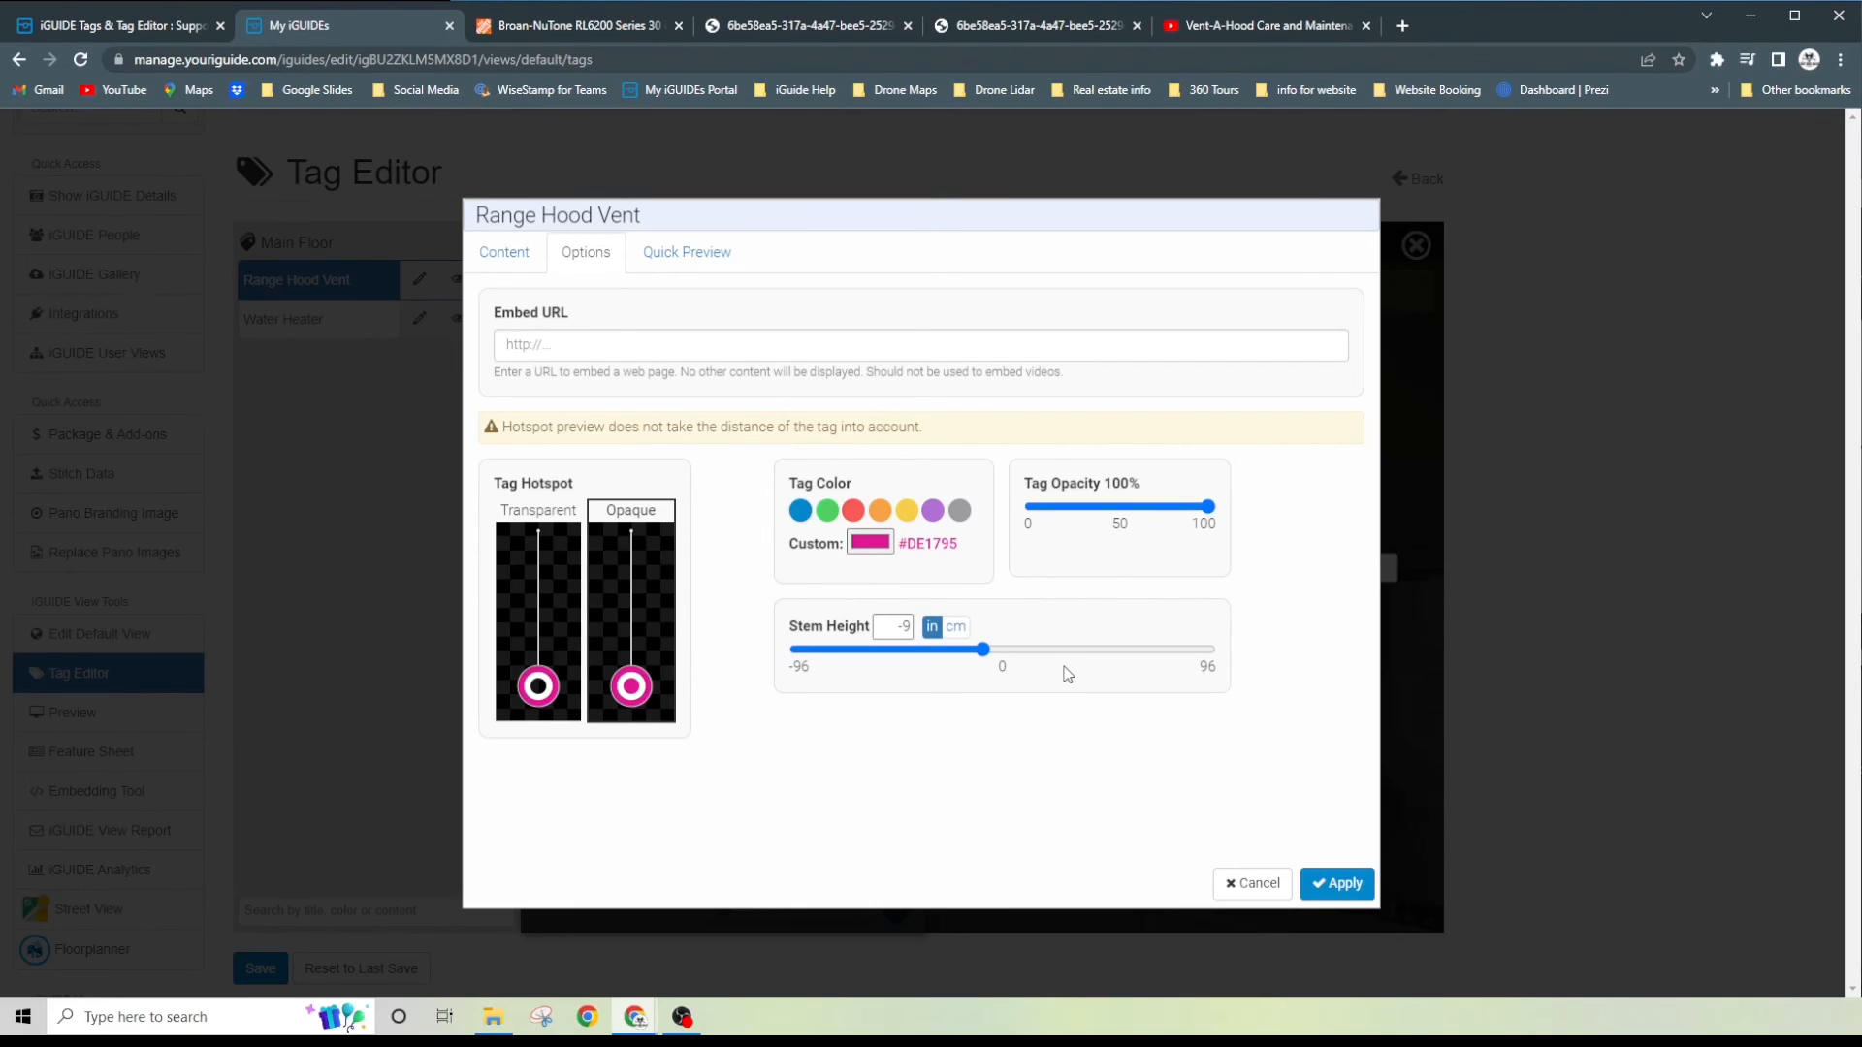
pyautogui.click(1343, 884)
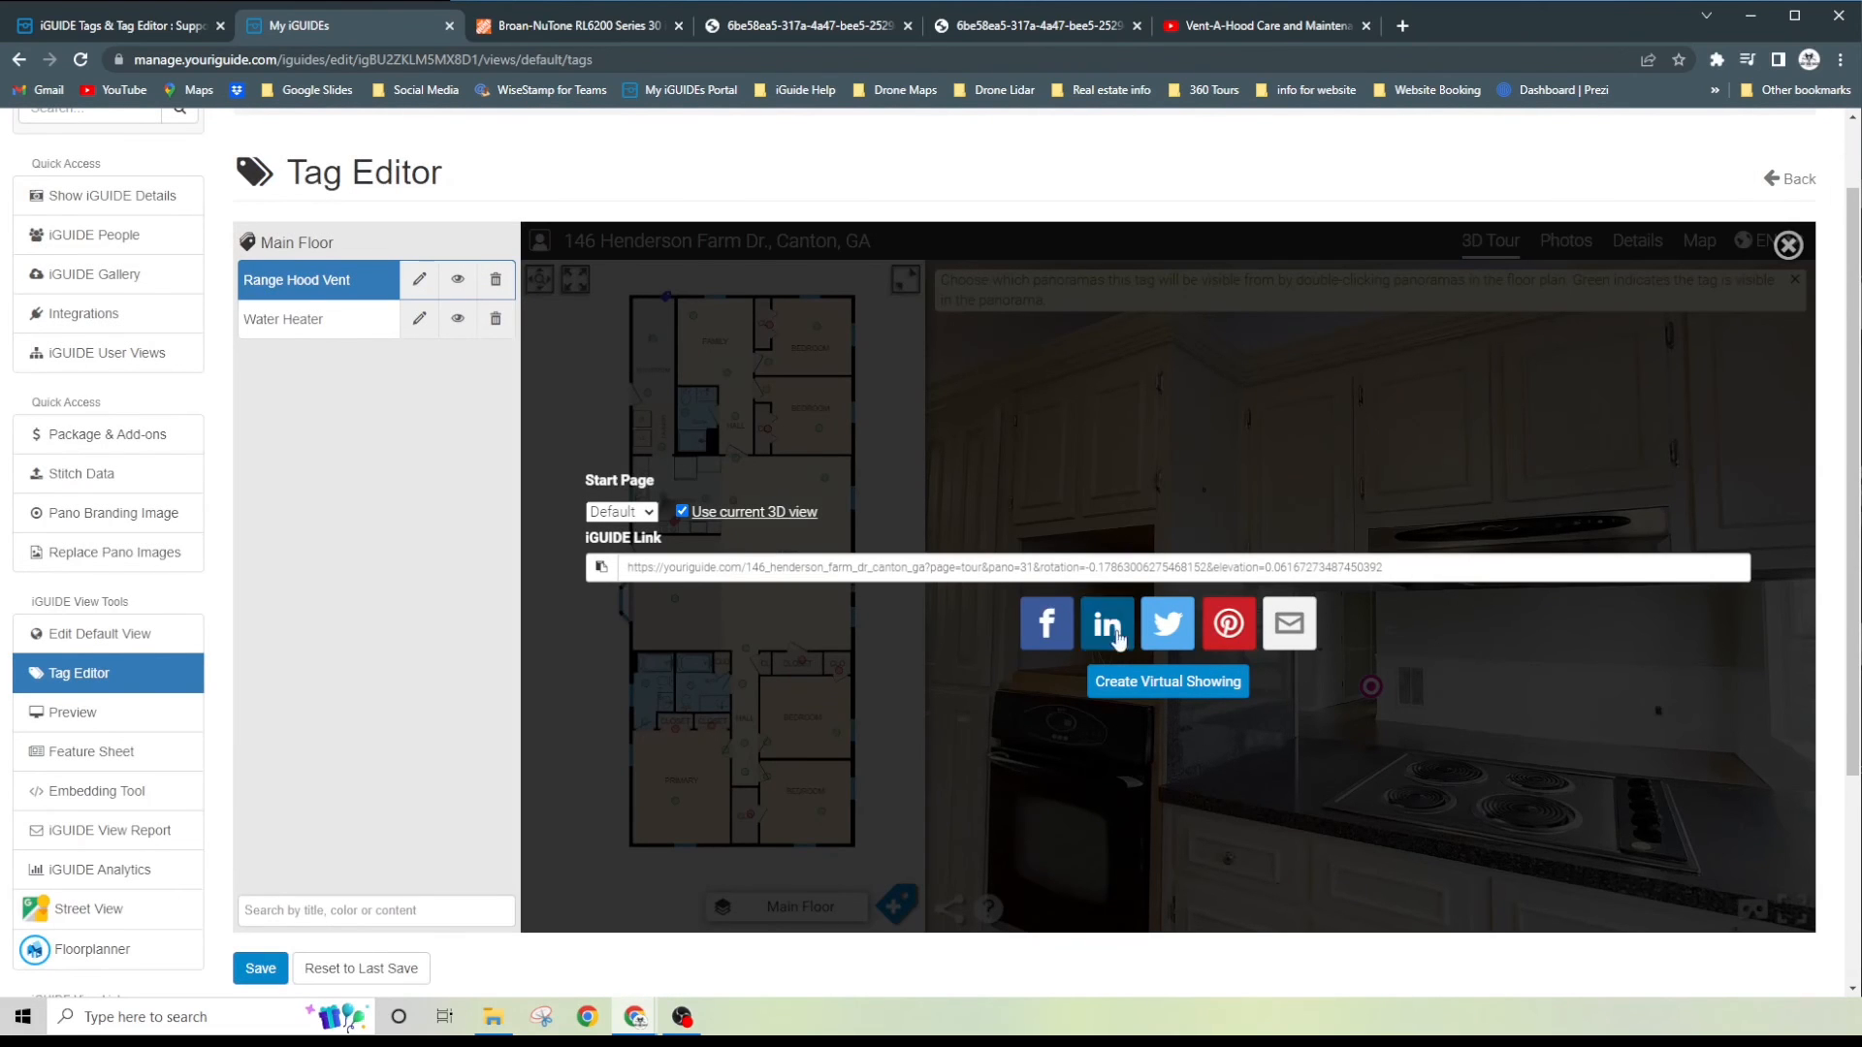
pyautogui.click(1790, 246)
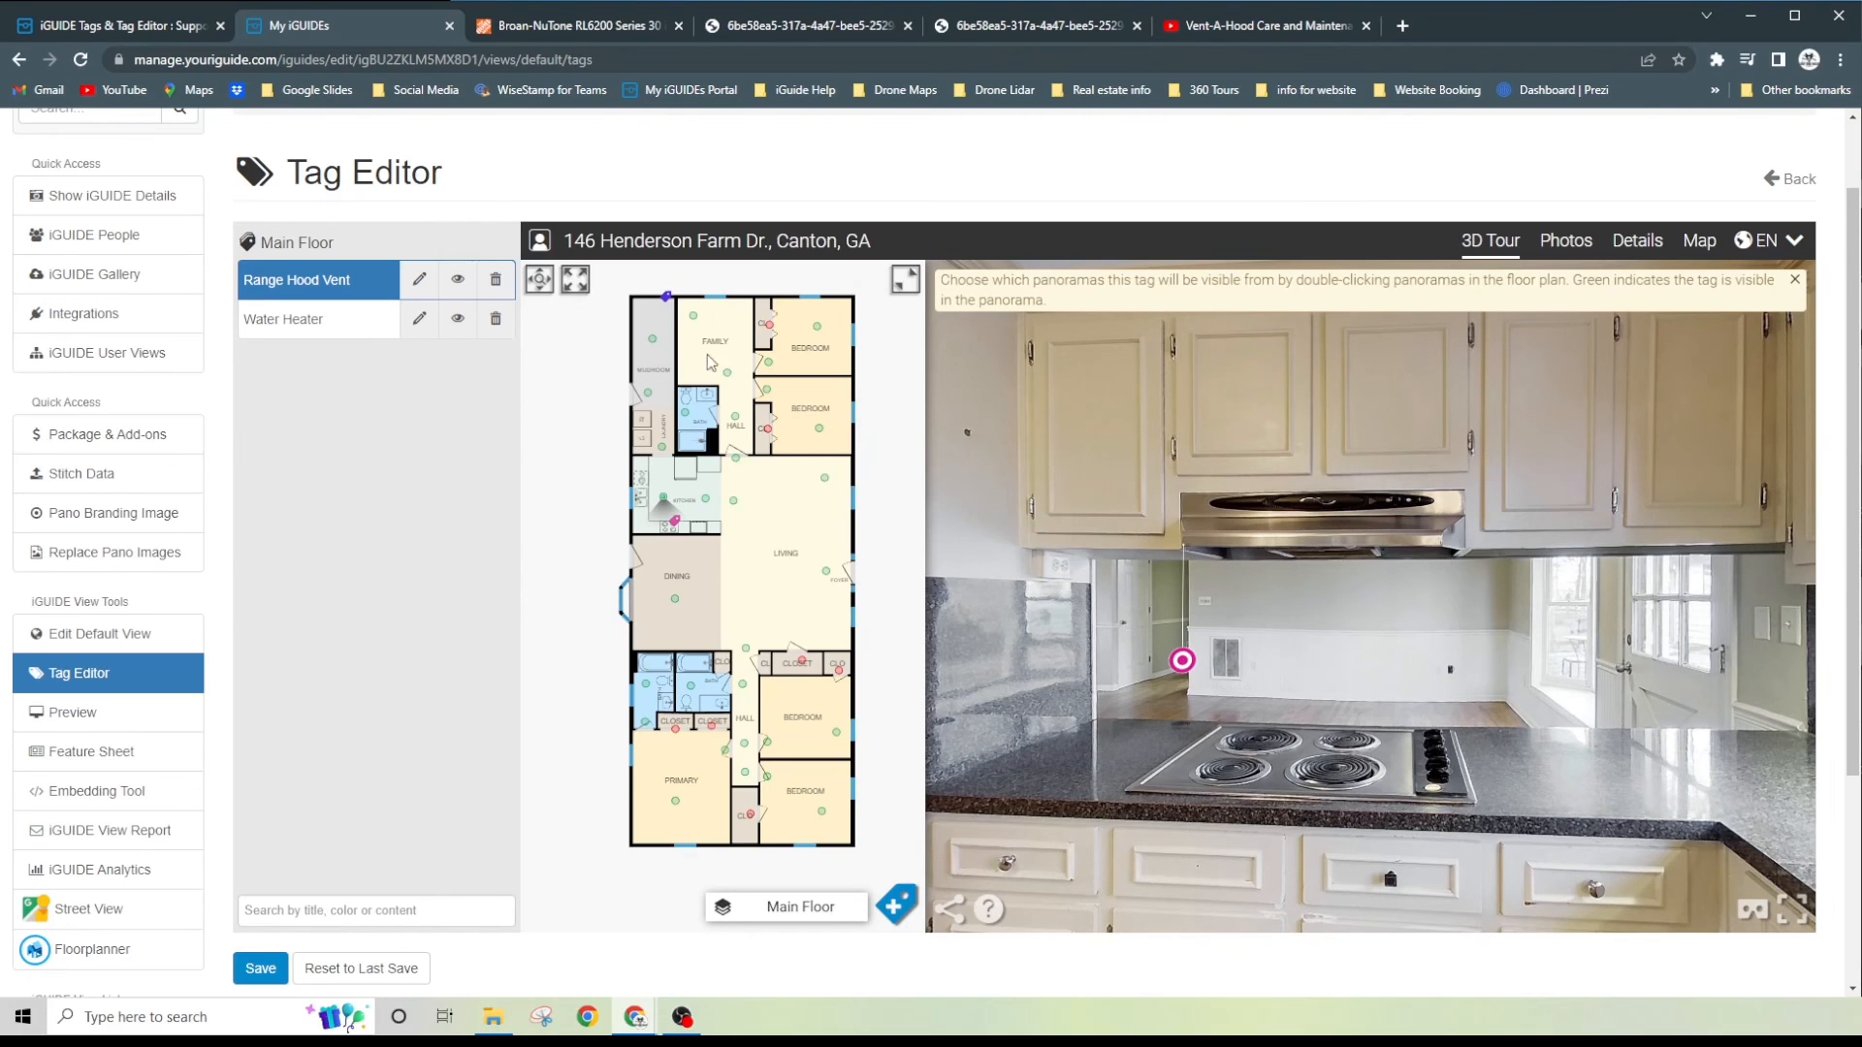
# - Set the Range Hood Vent tag's stem height to 6 in, apply the change and save the view
pyautogui.click(419, 280)
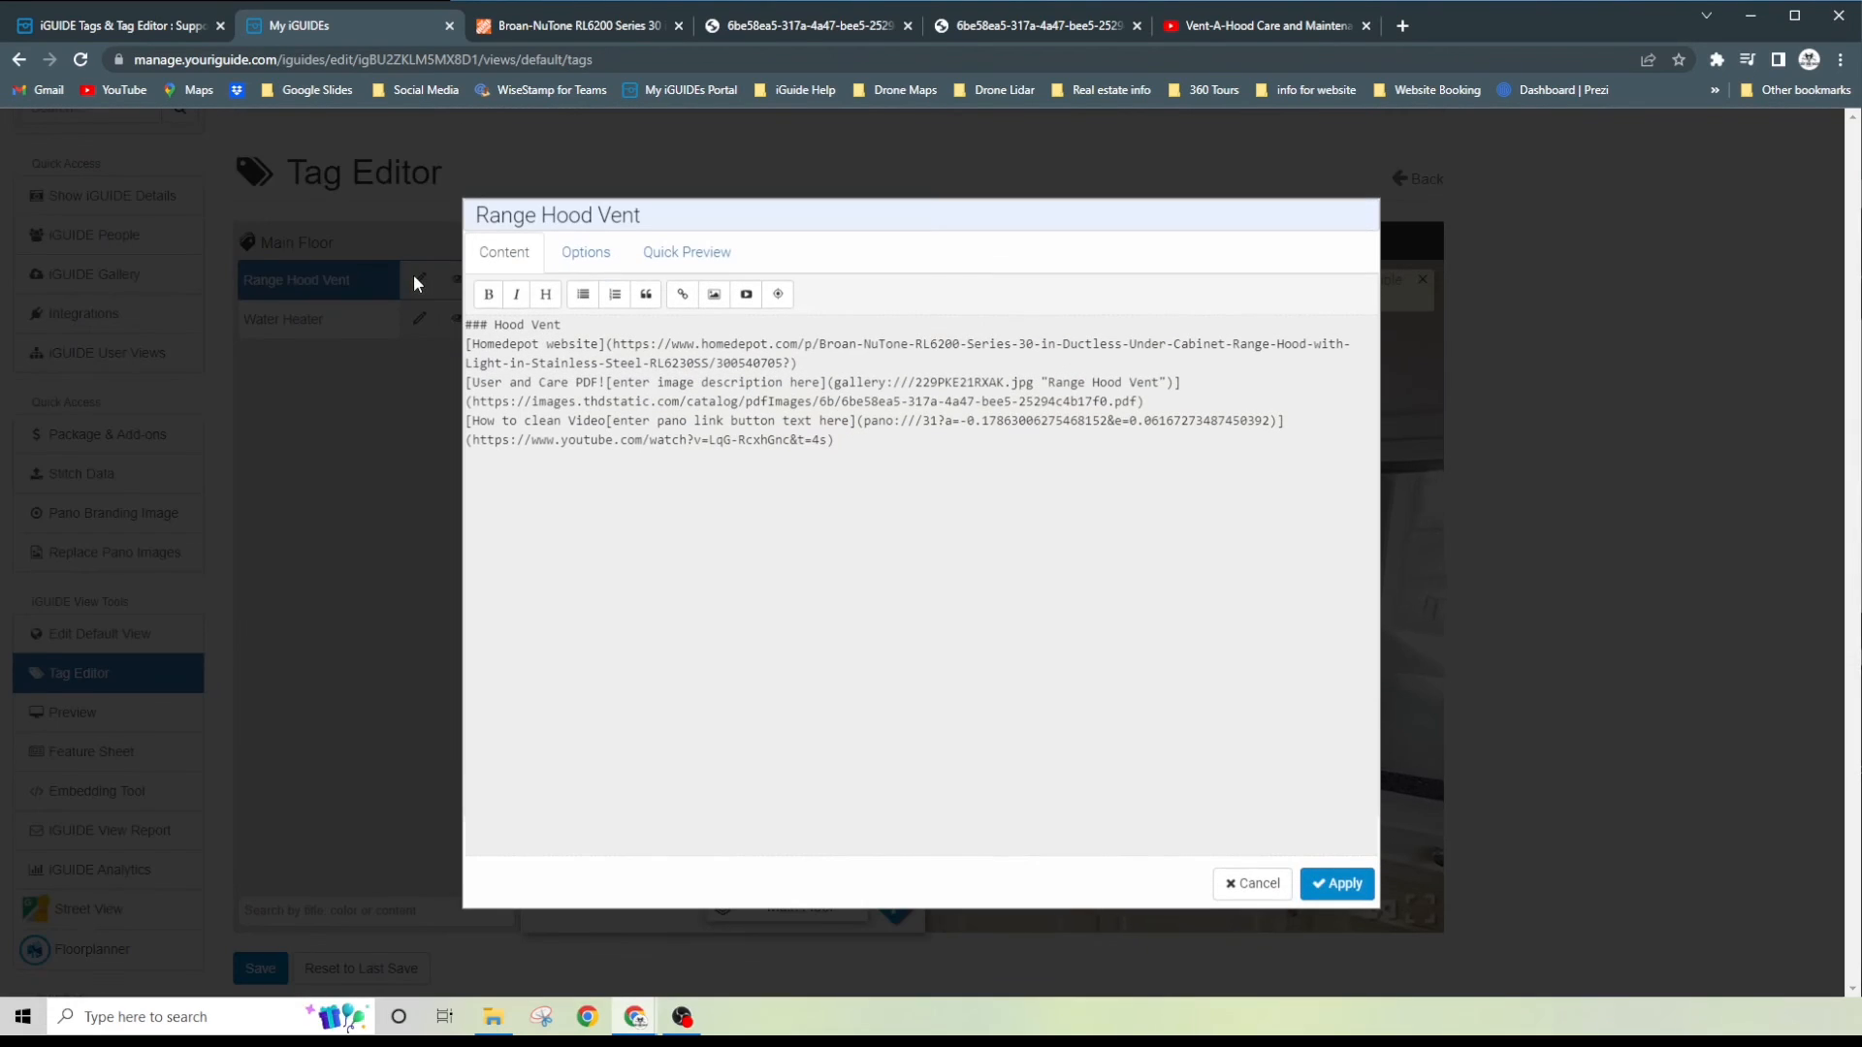
pyautogui.click(579, 256)
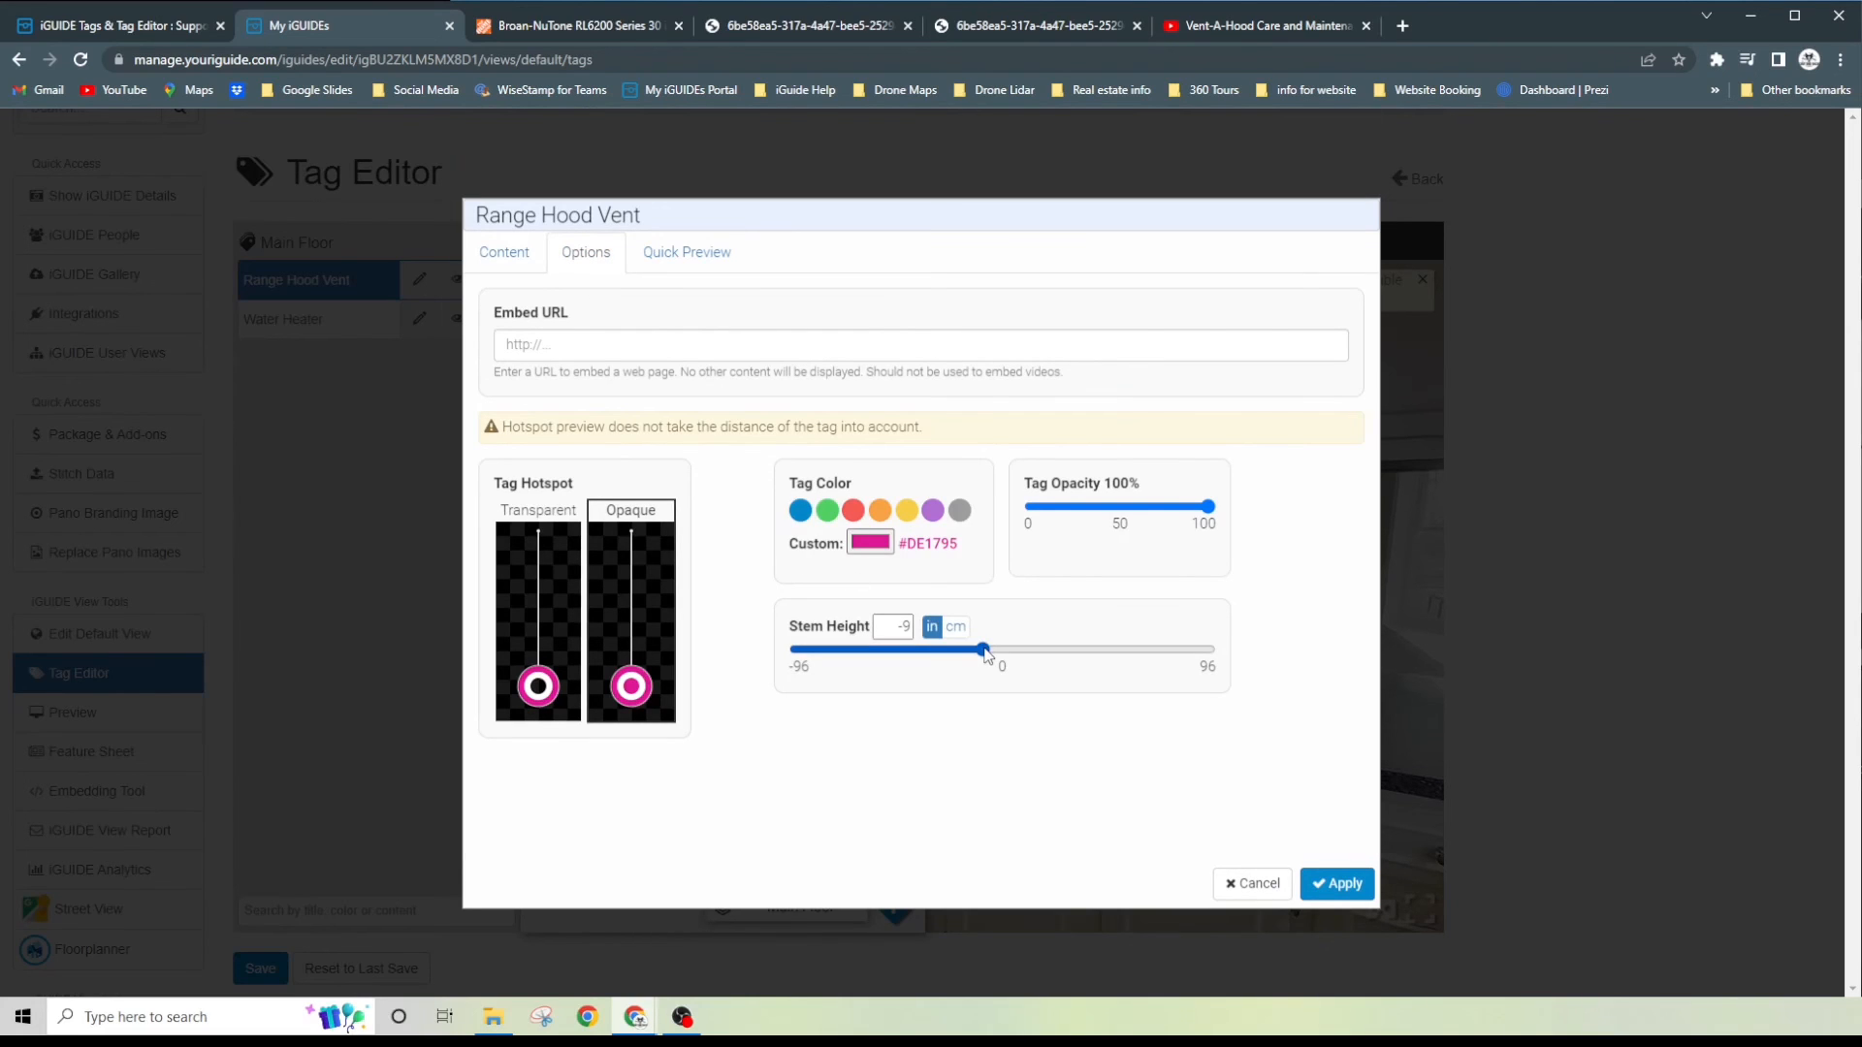
pyautogui.moveTo(982, 650); pyautogui.dragTo(1016, 656)
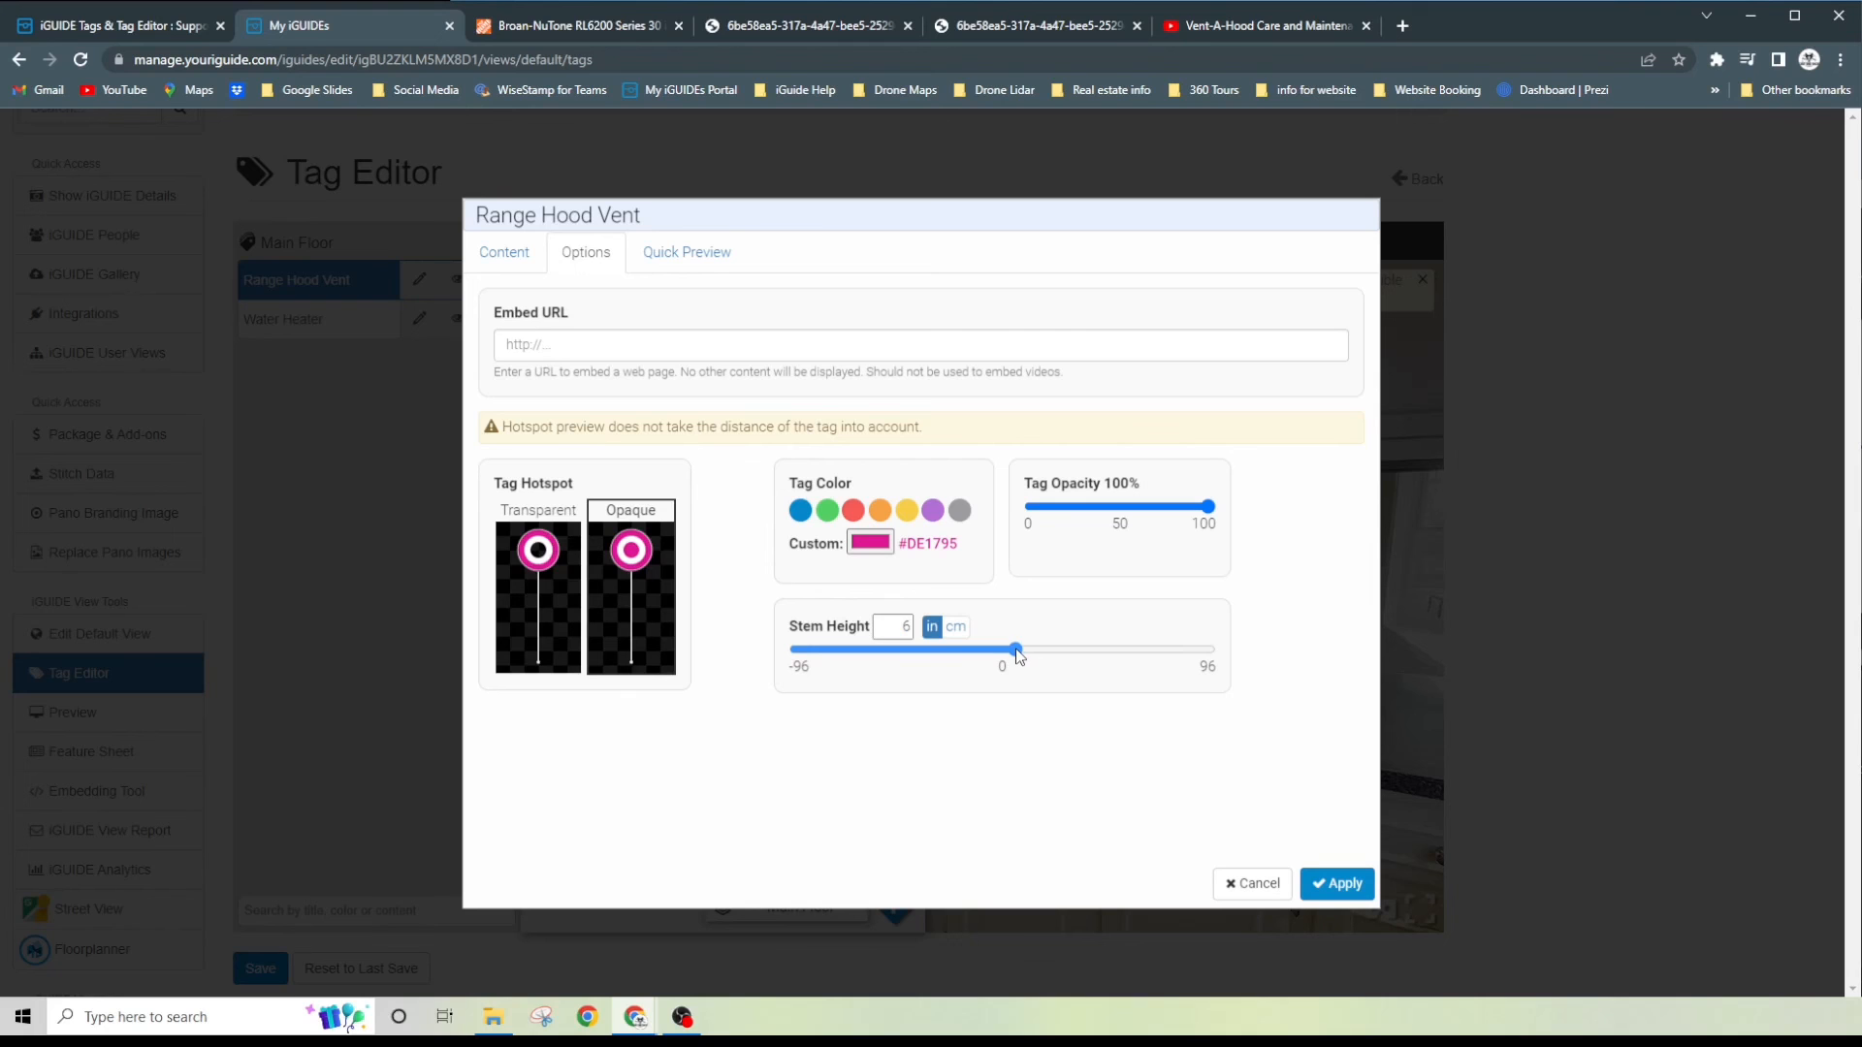
pyautogui.click(1343, 883)
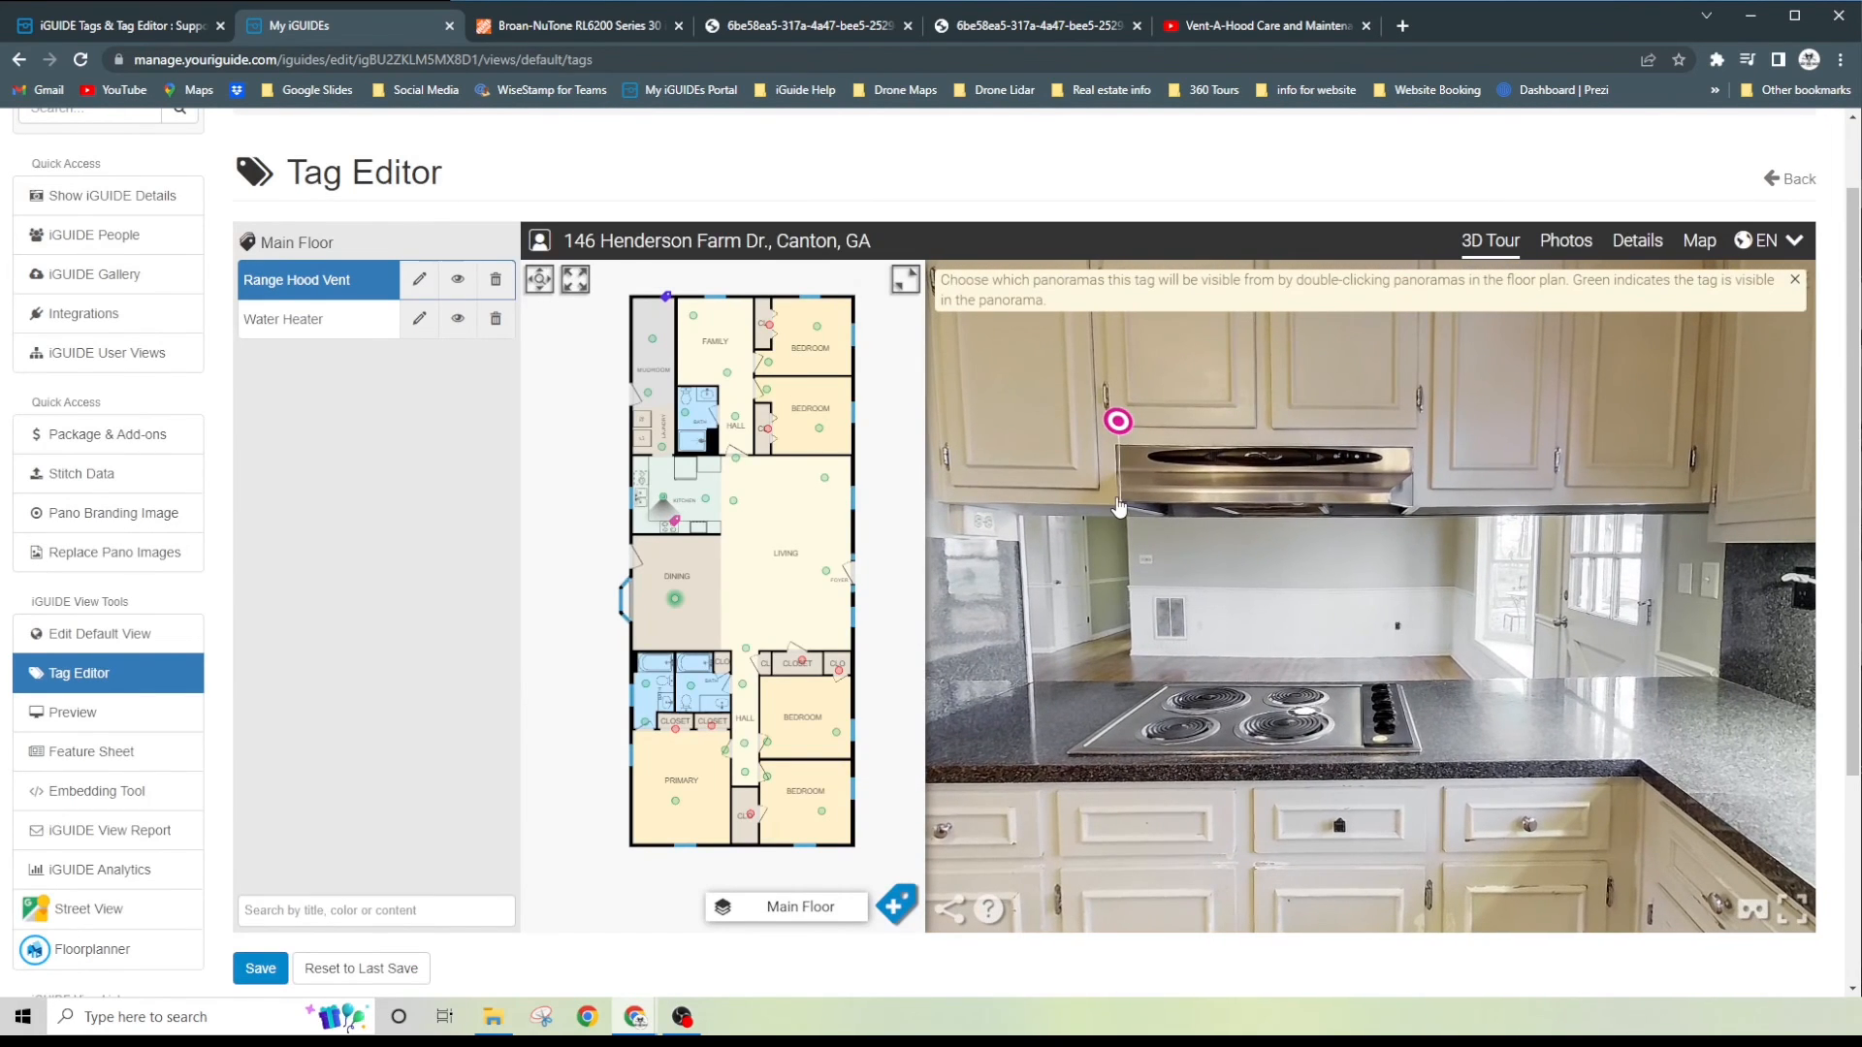
pyautogui.moveTo(1114, 454)
pyautogui.click(261, 968)
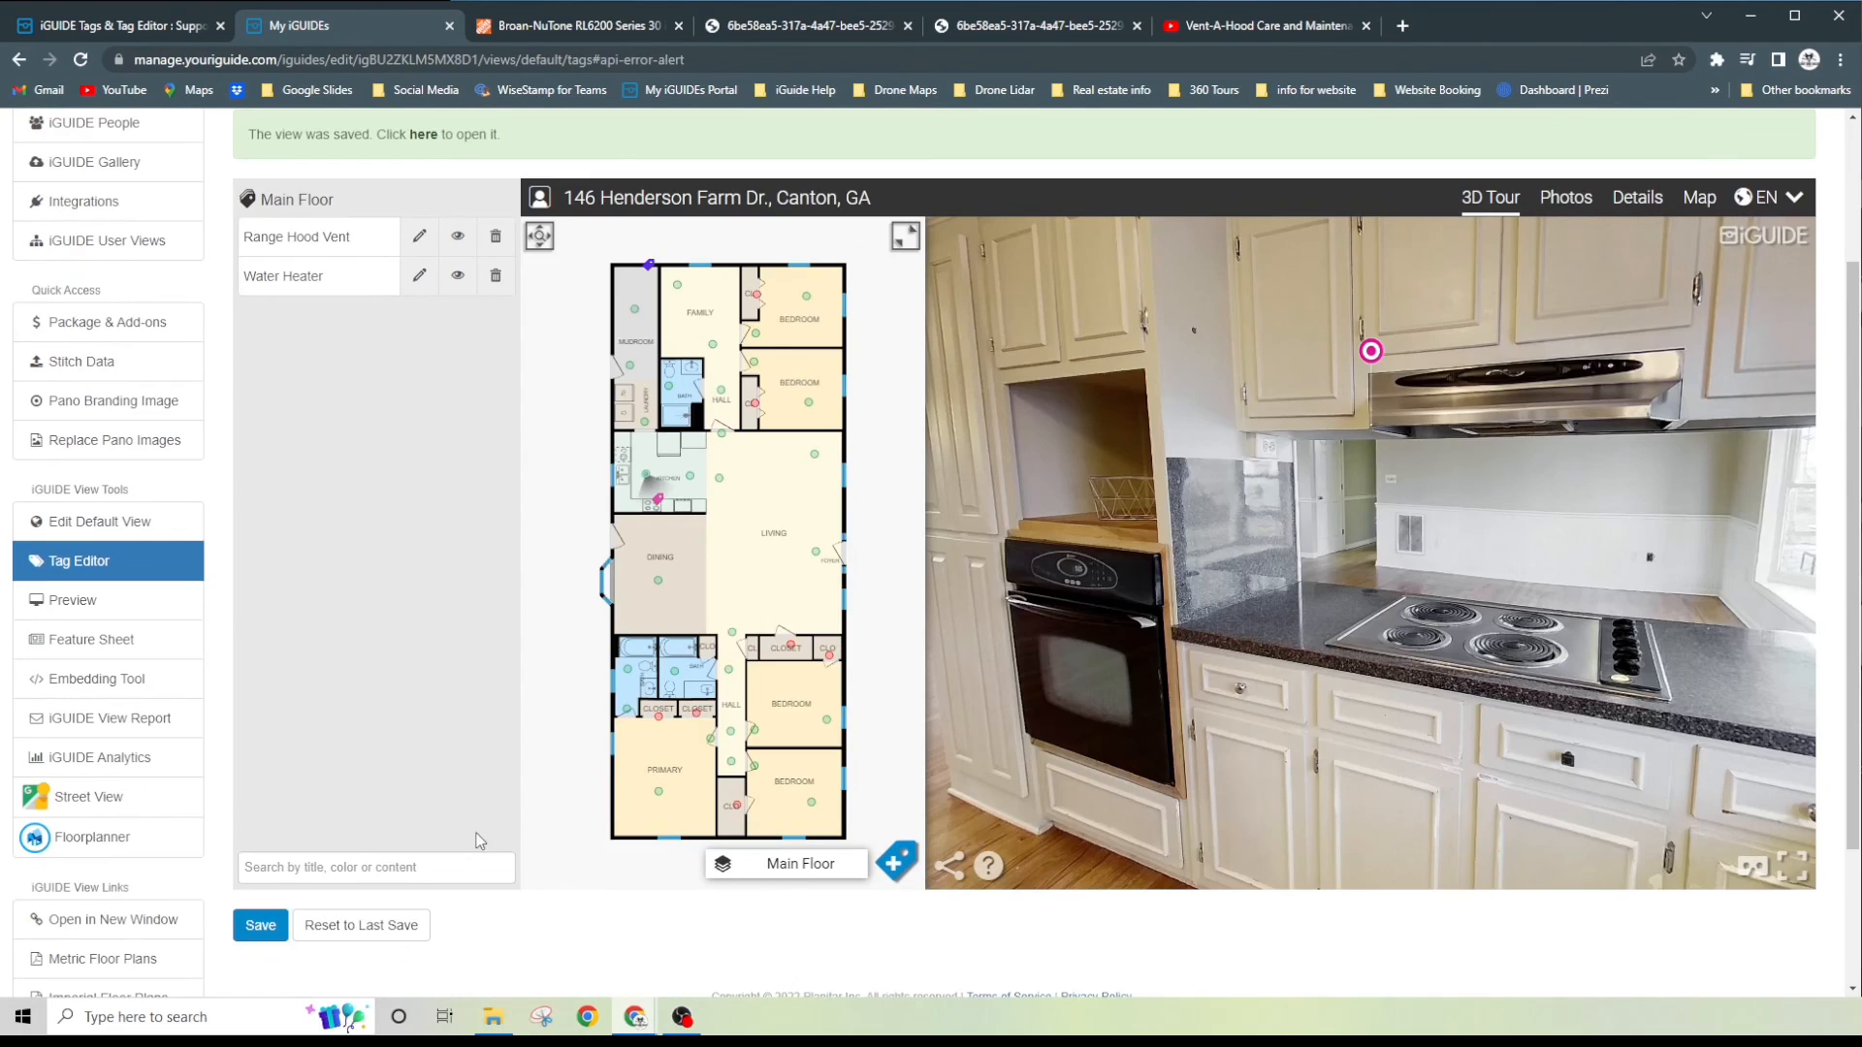
# - Open the Range Hood Vent tag in the 3D tour and test its Homedepot website and User and Care PDF links
pyautogui.click(1155, 573)
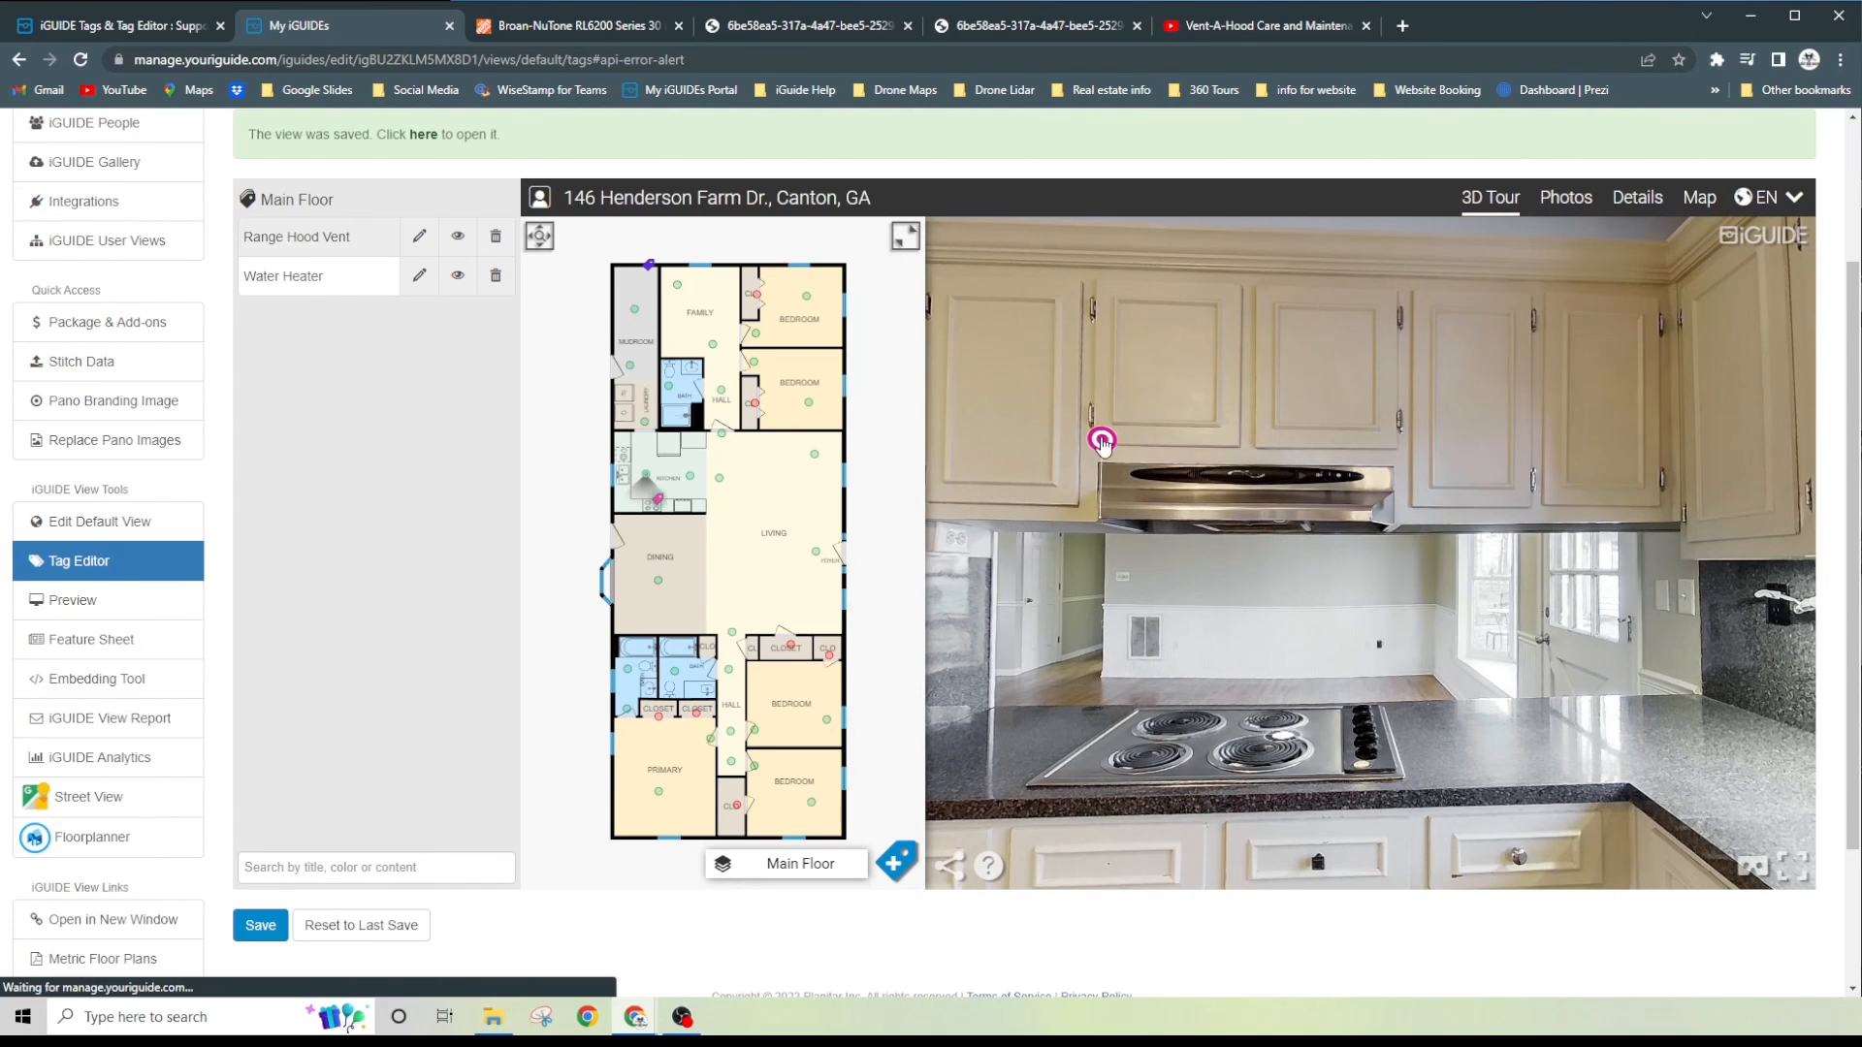
pyautogui.click(1102, 441)
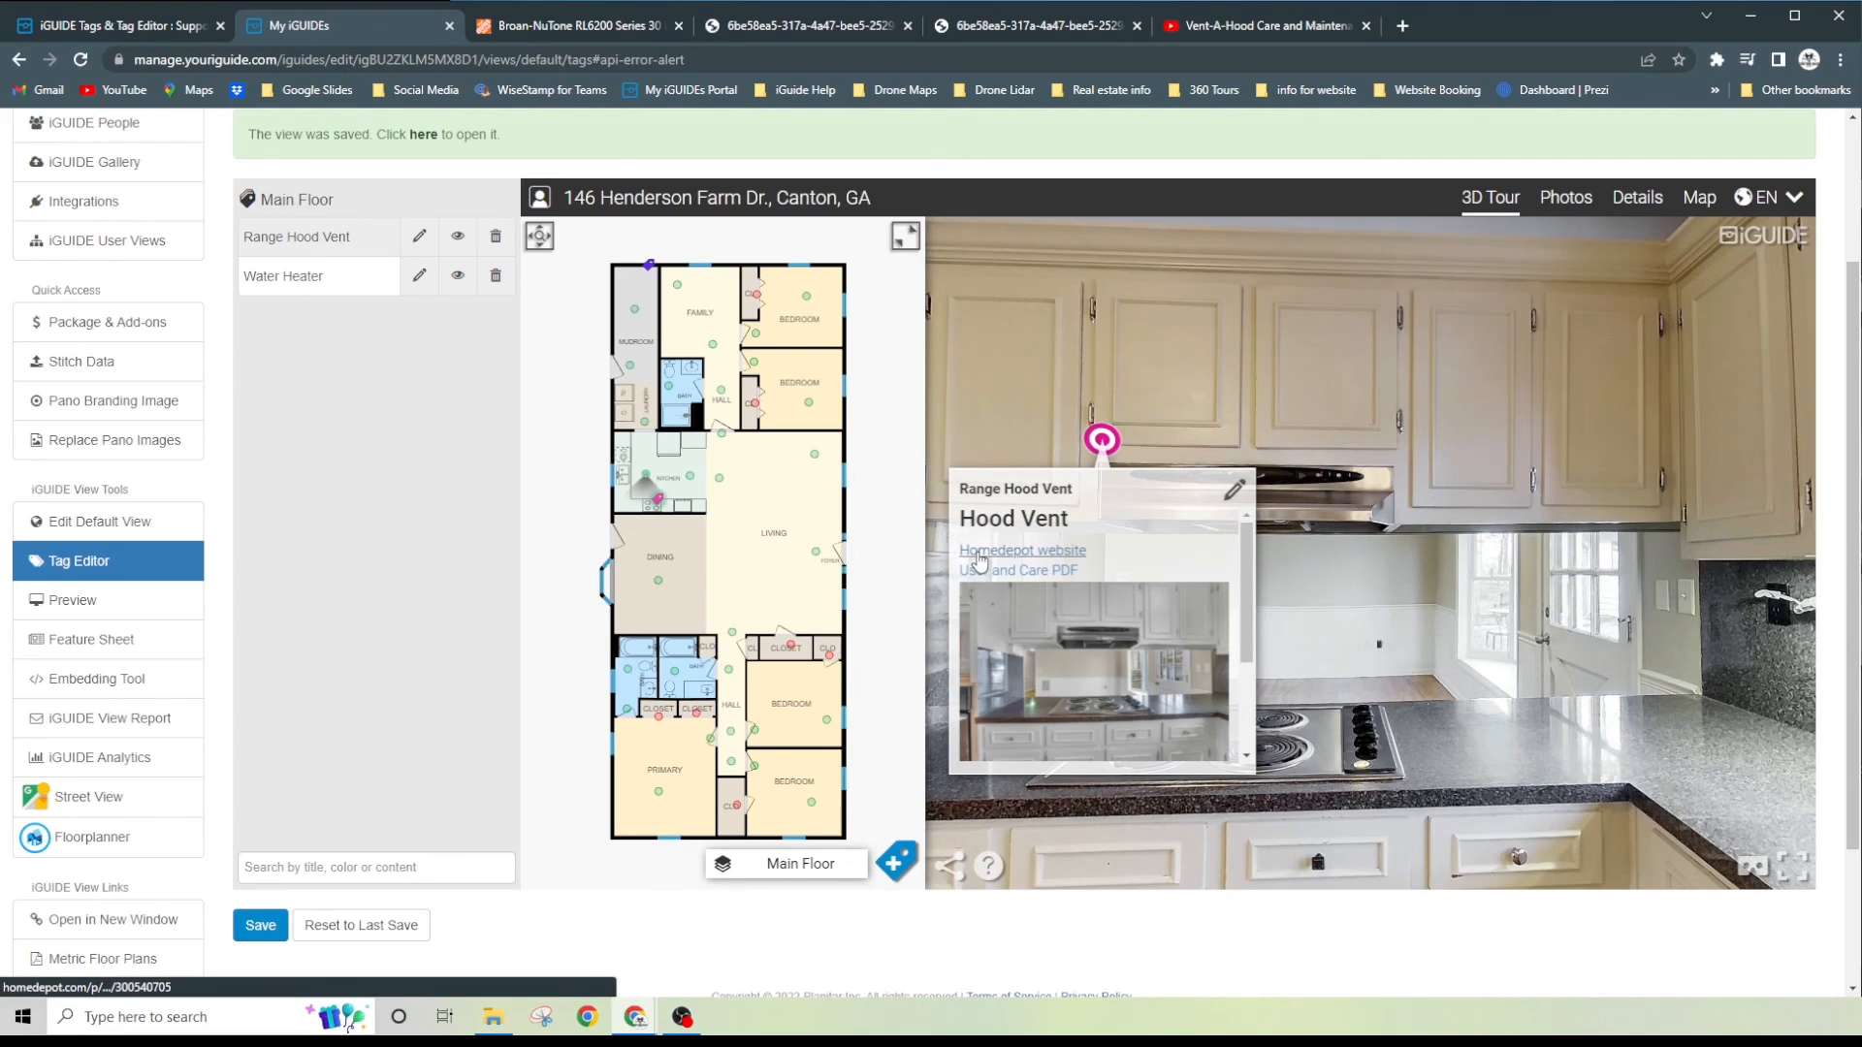
pyautogui.click(1028, 558)
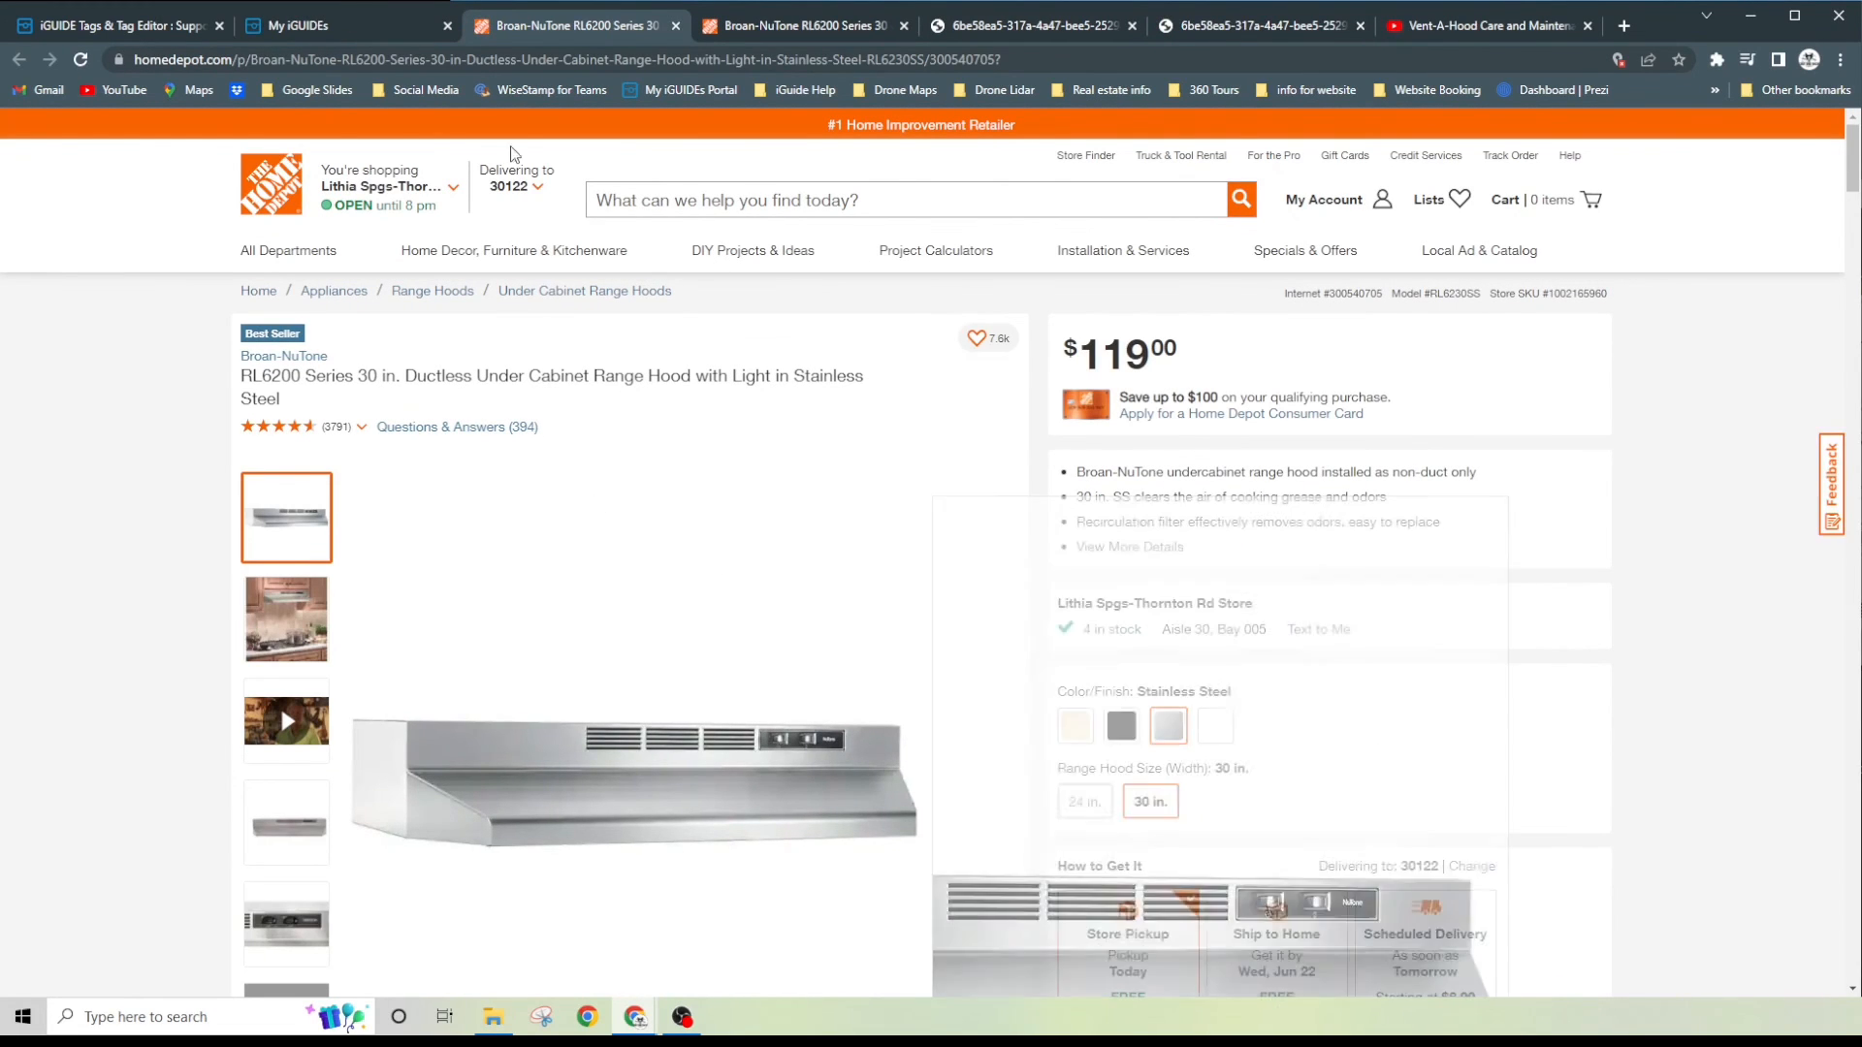
pyautogui.click(340, 31)
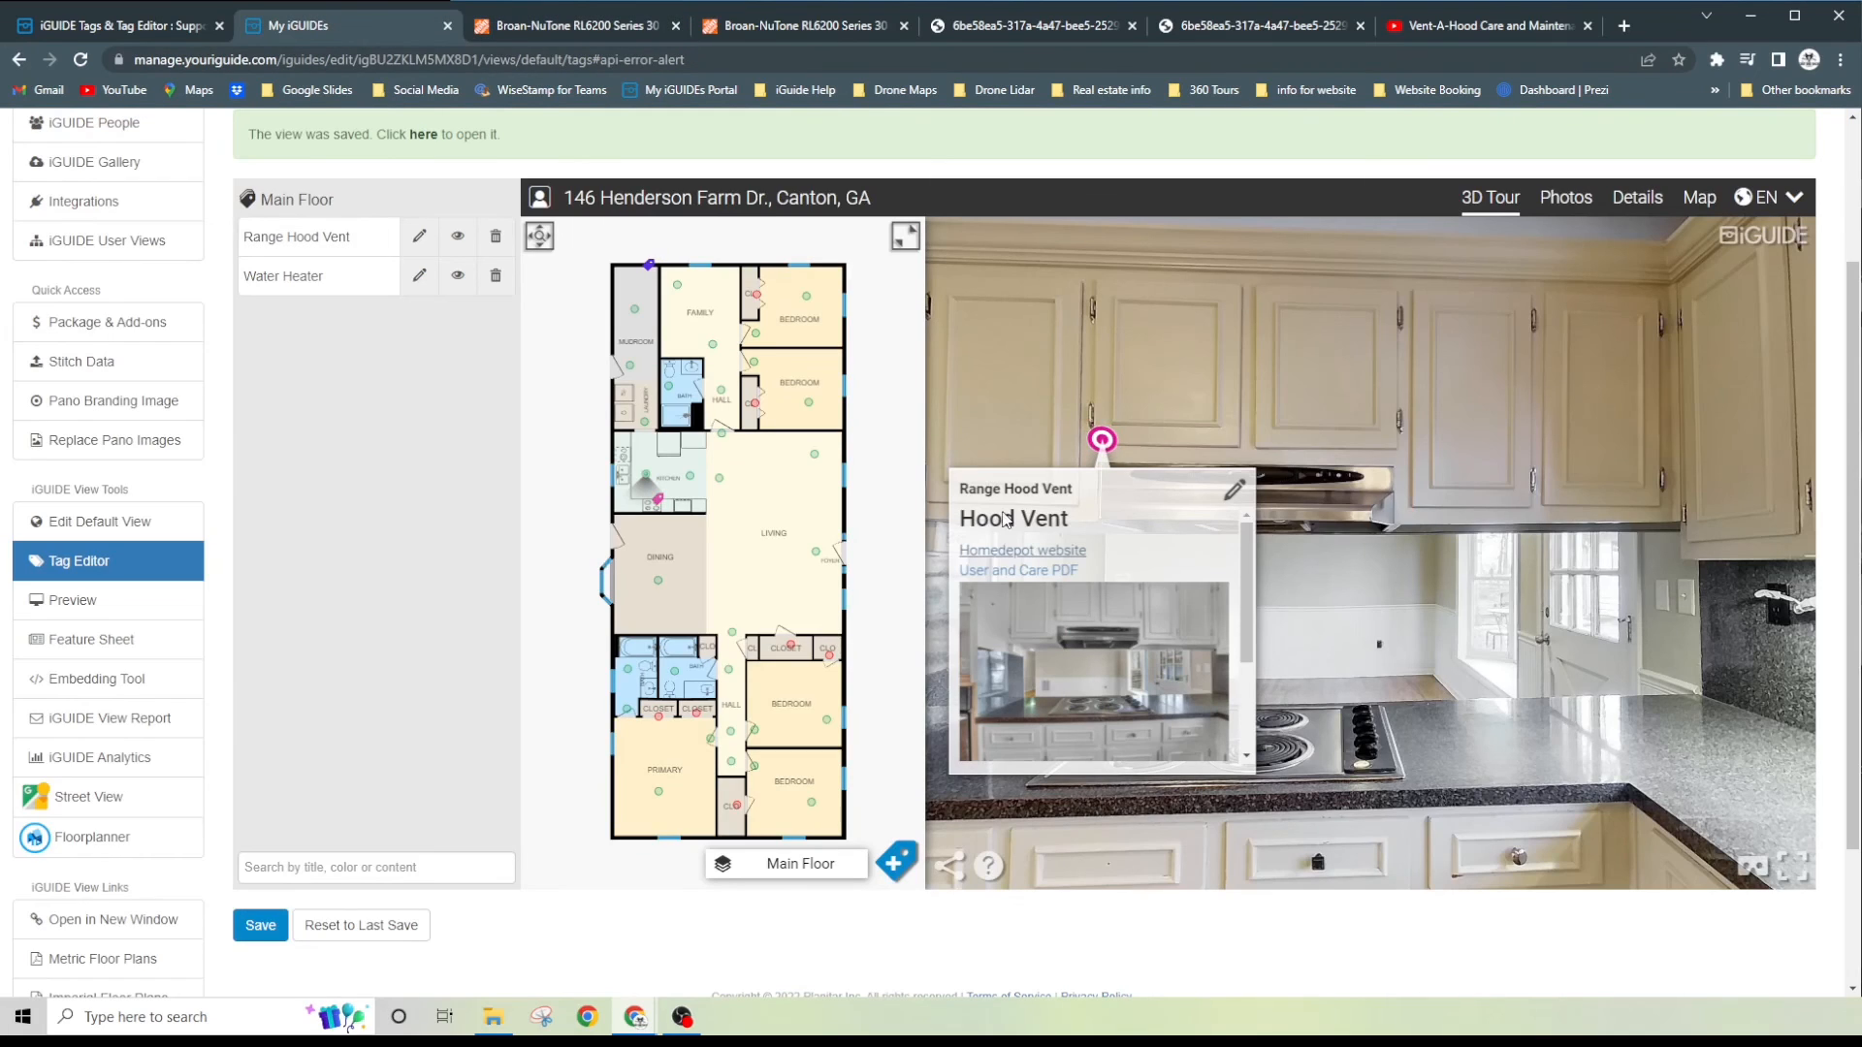
pyautogui.click(1043, 580)
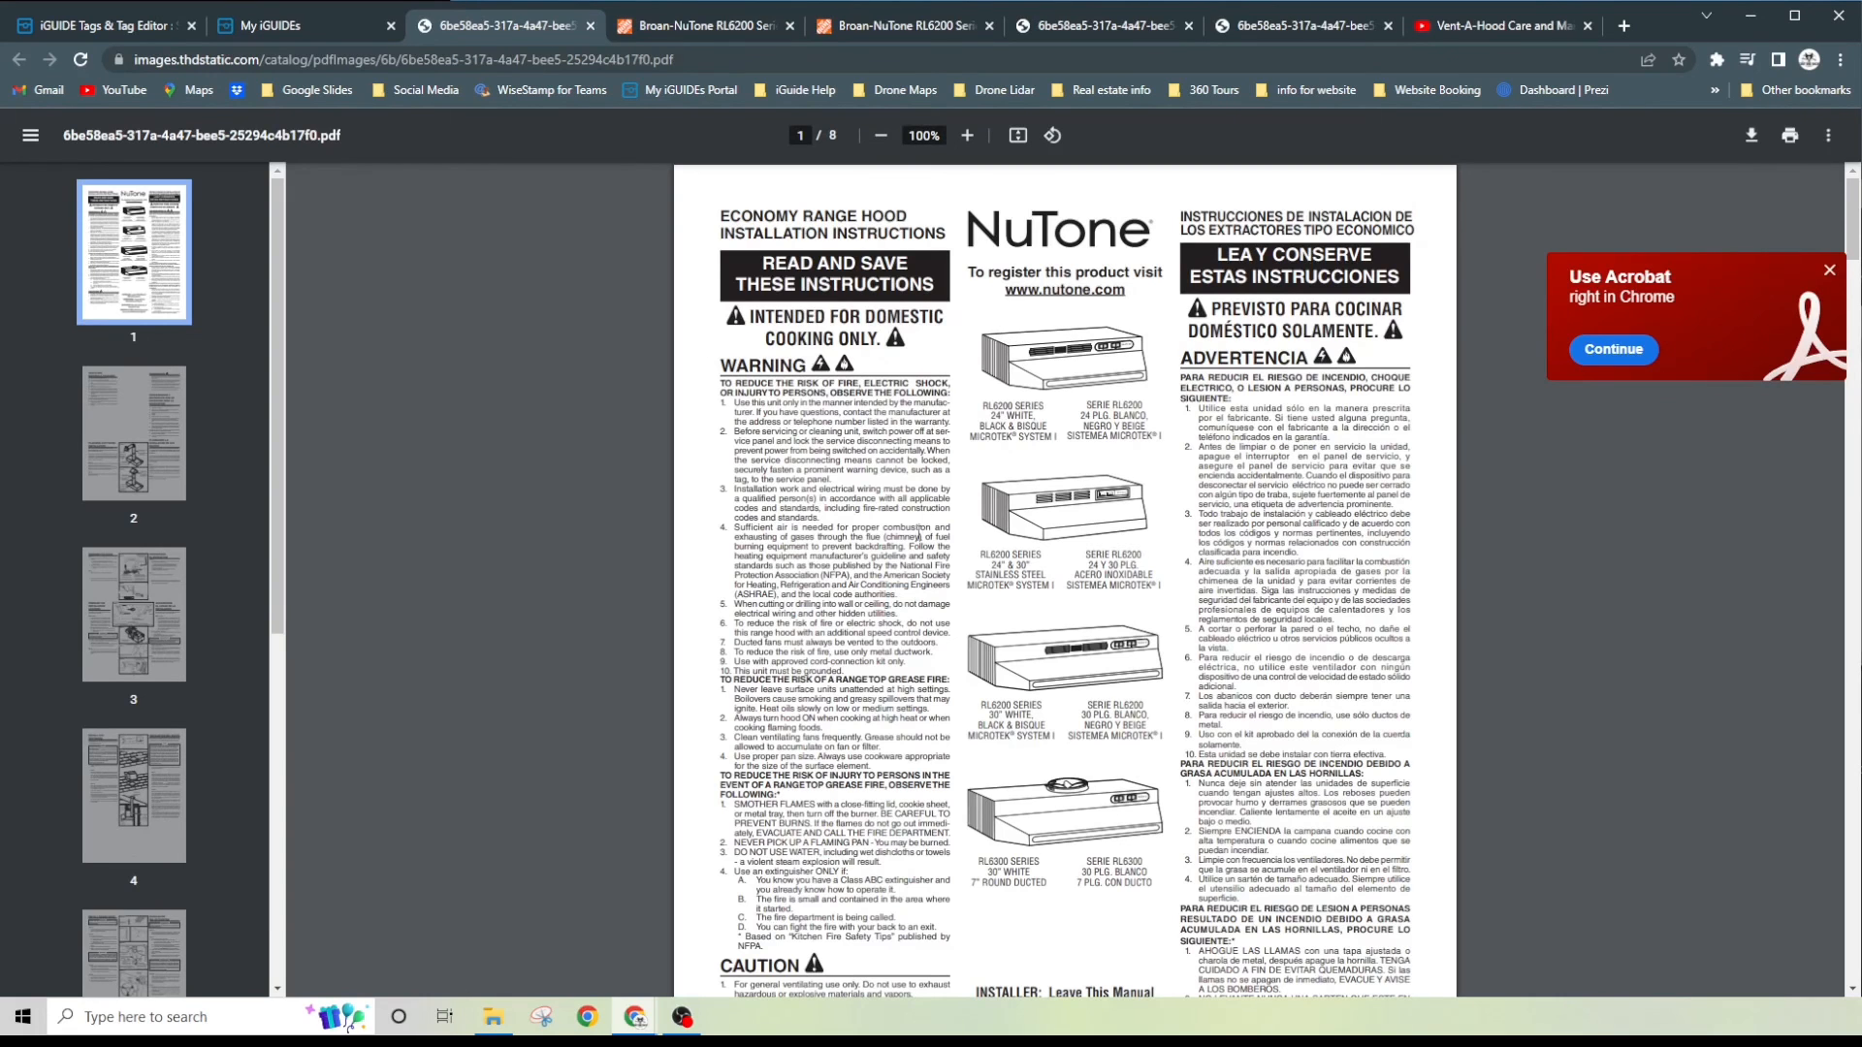
# - Skim the NuTone PDF, then return to the Tag Editor and briefly play the Range Hood Vent tag's Vent-A-Hood Care video, pausing it again
pyautogui.scroll(-20, 919, 532)
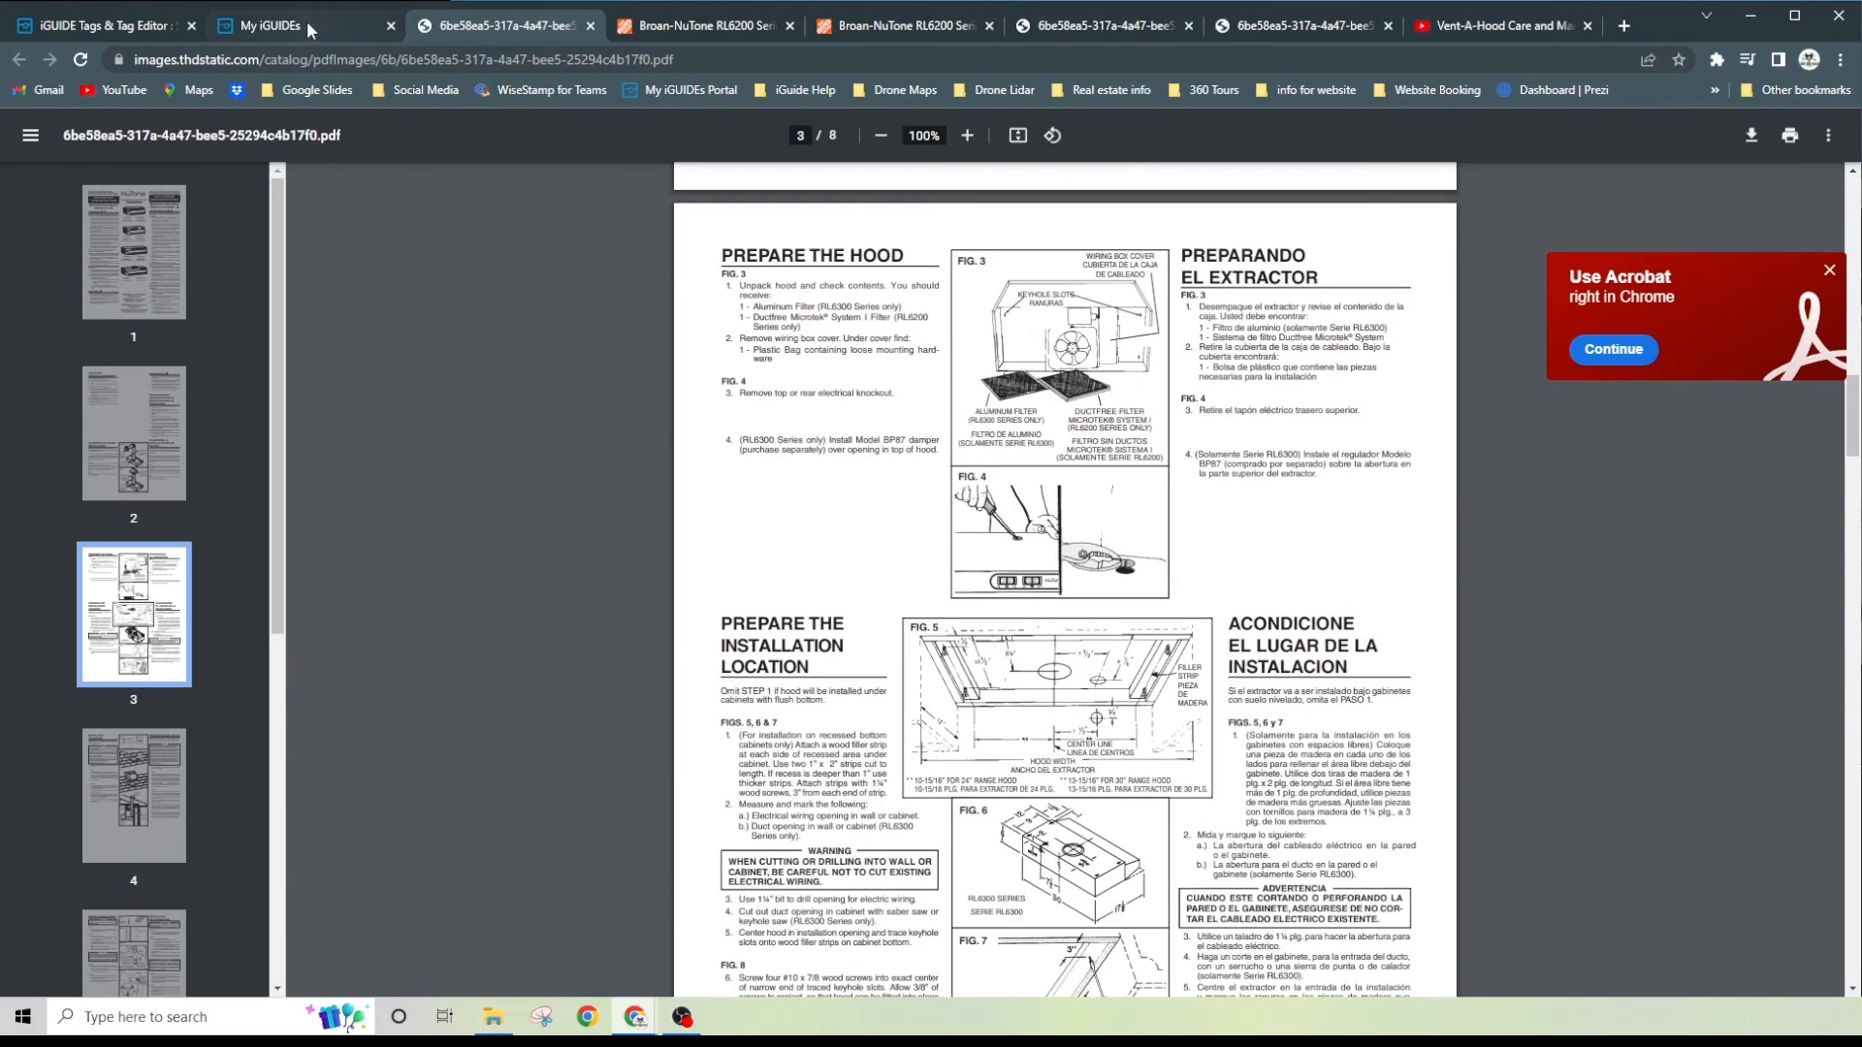
pyautogui.click(306, 24)
pyautogui.scroll(-2, 1071, 625)
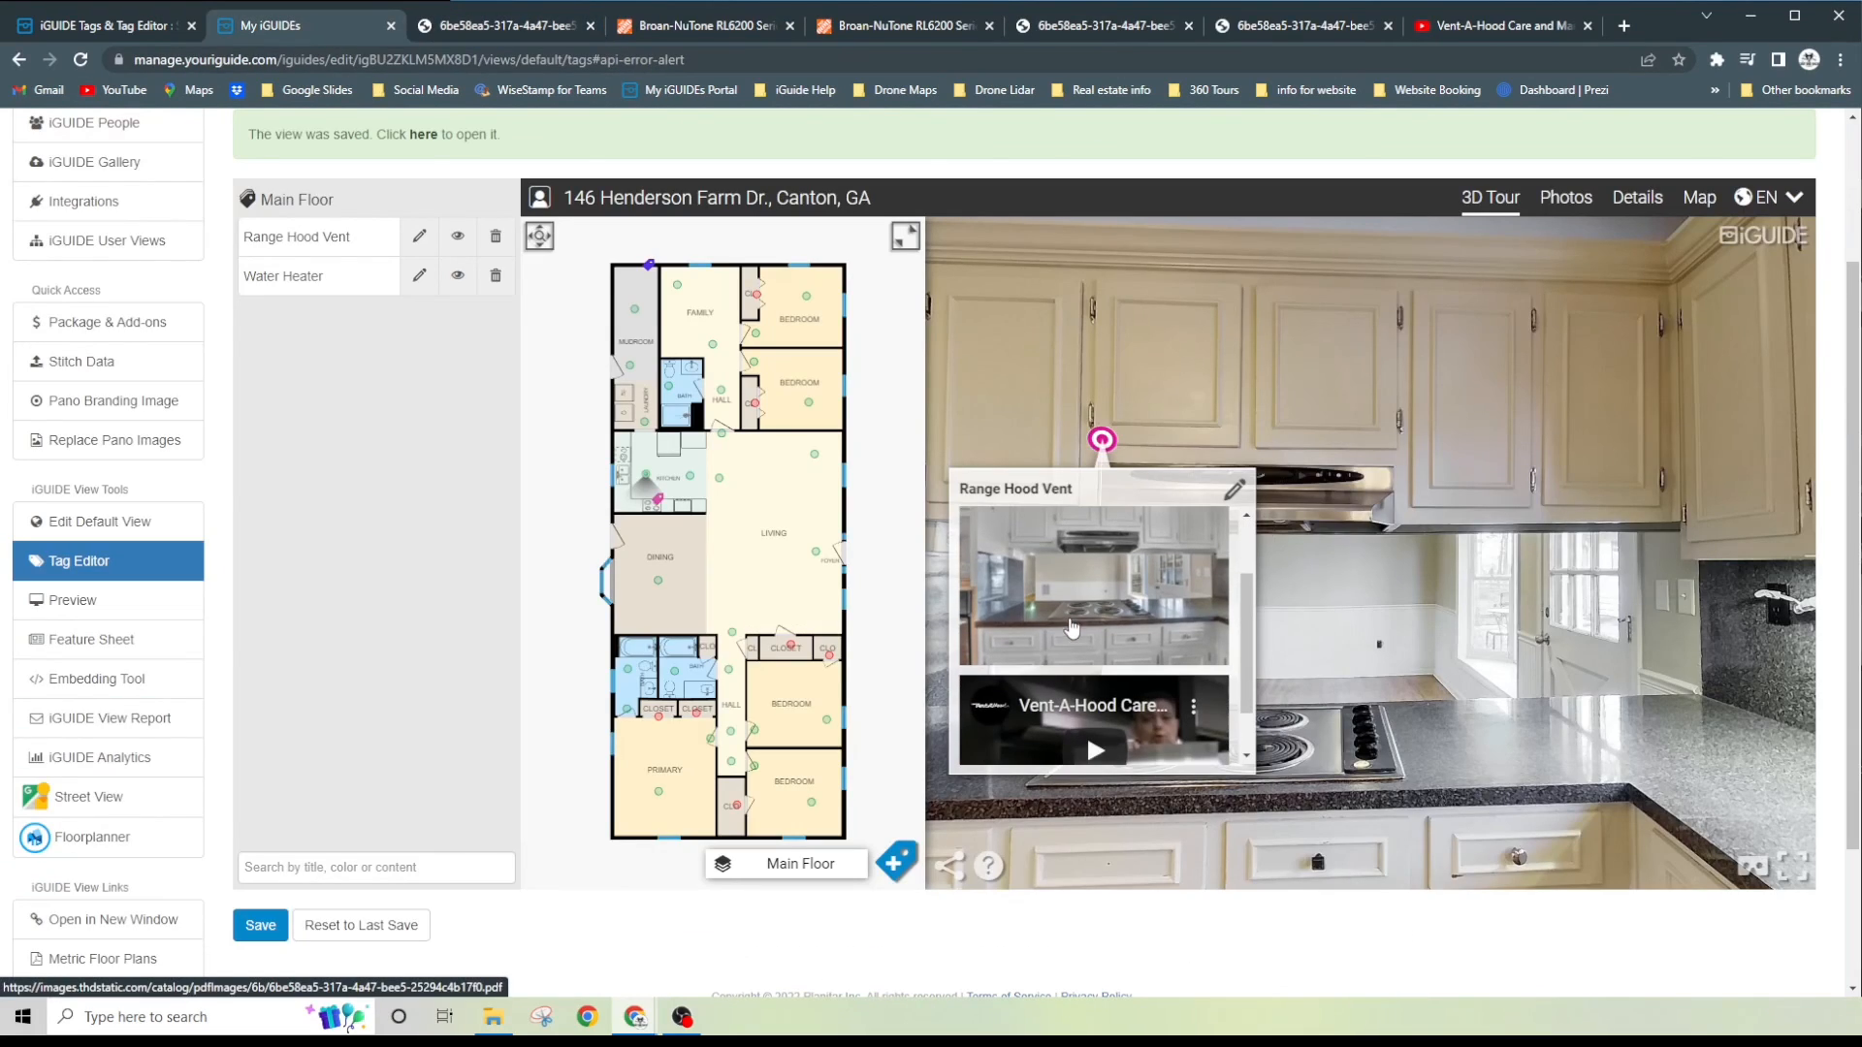
pyautogui.scroll(-1, 1115, 620)
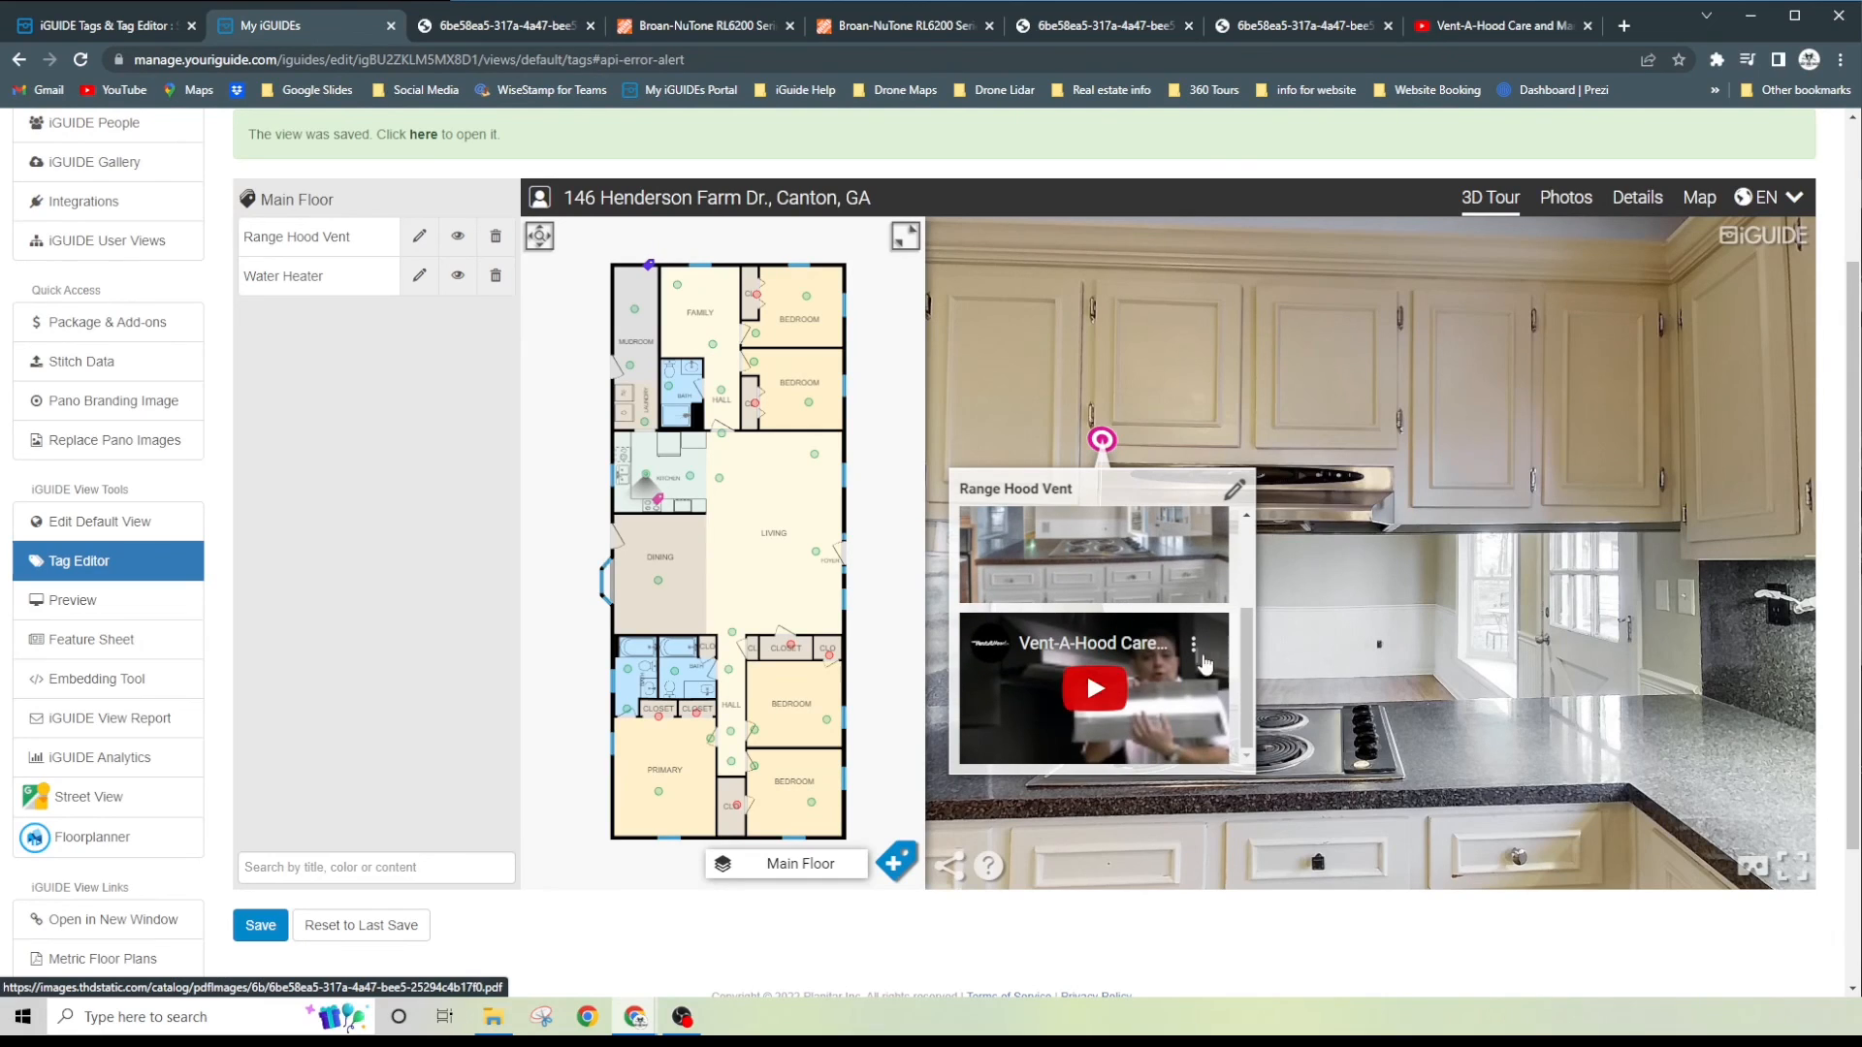
pyautogui.click(1096, 694)
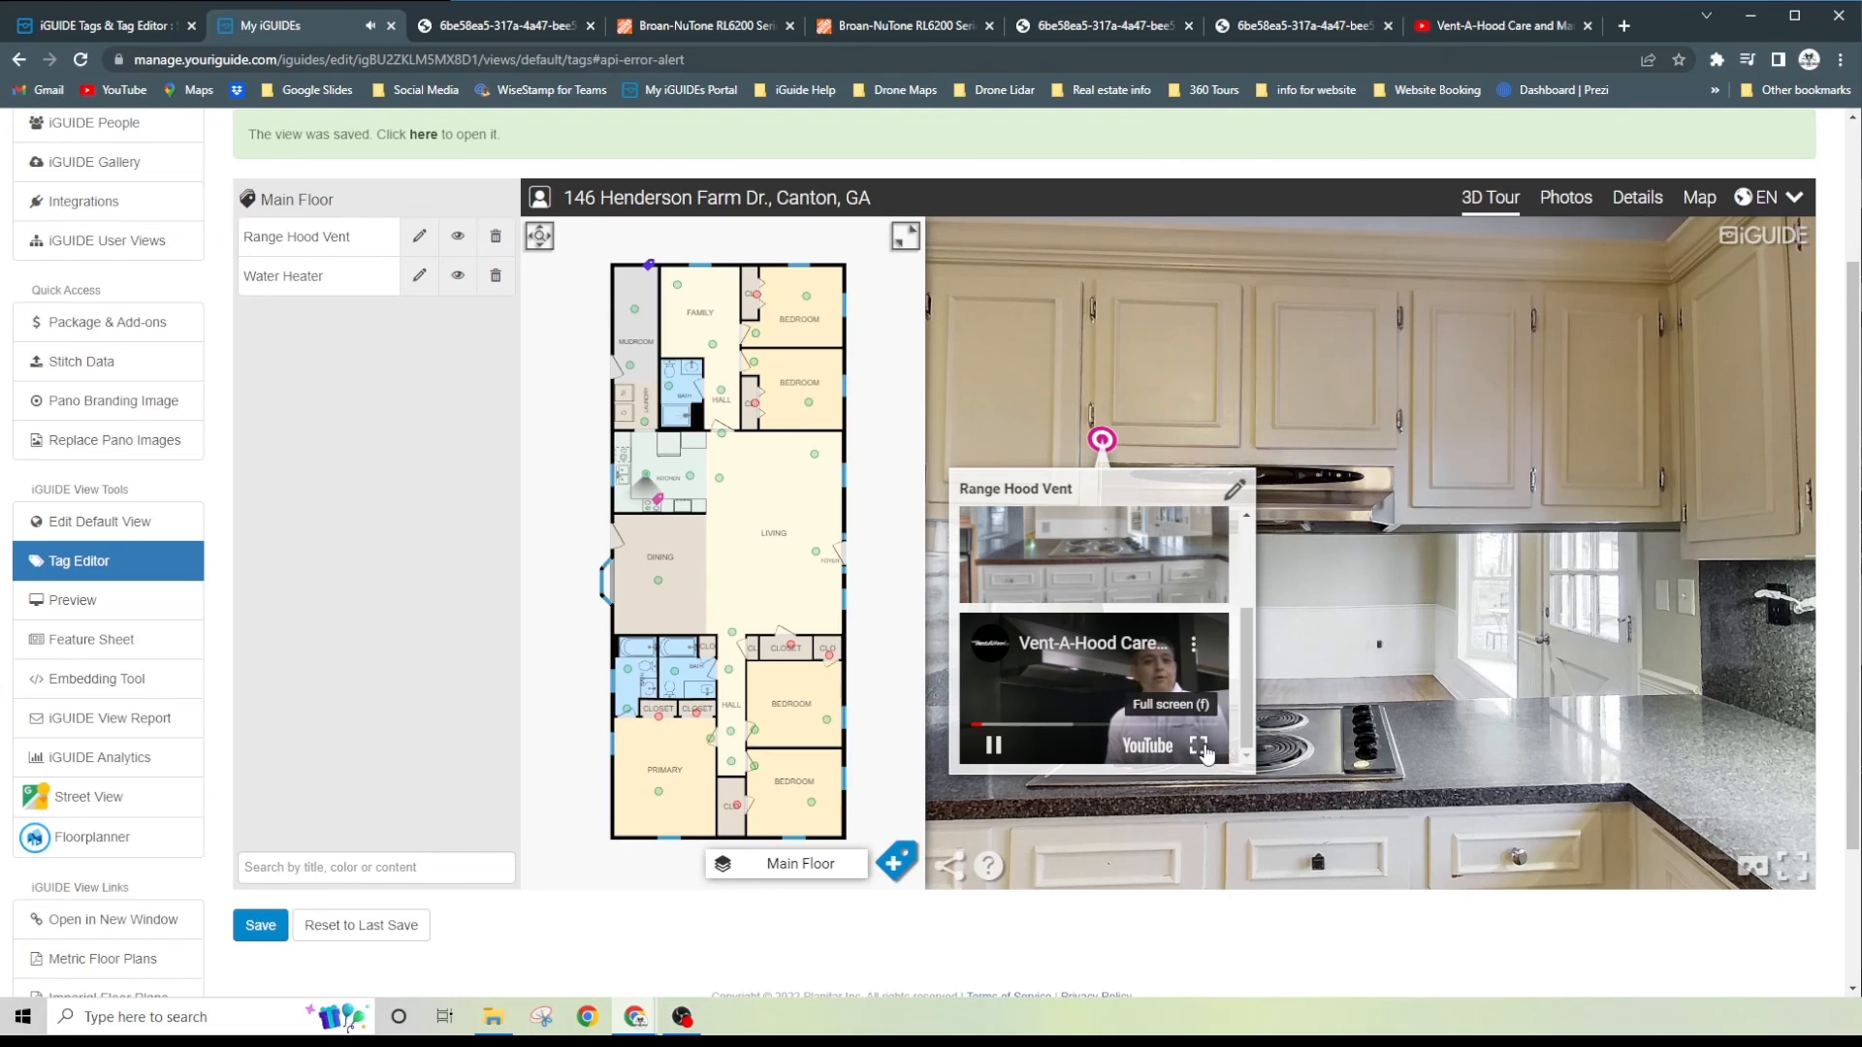
pyautogui.click(994, 747)
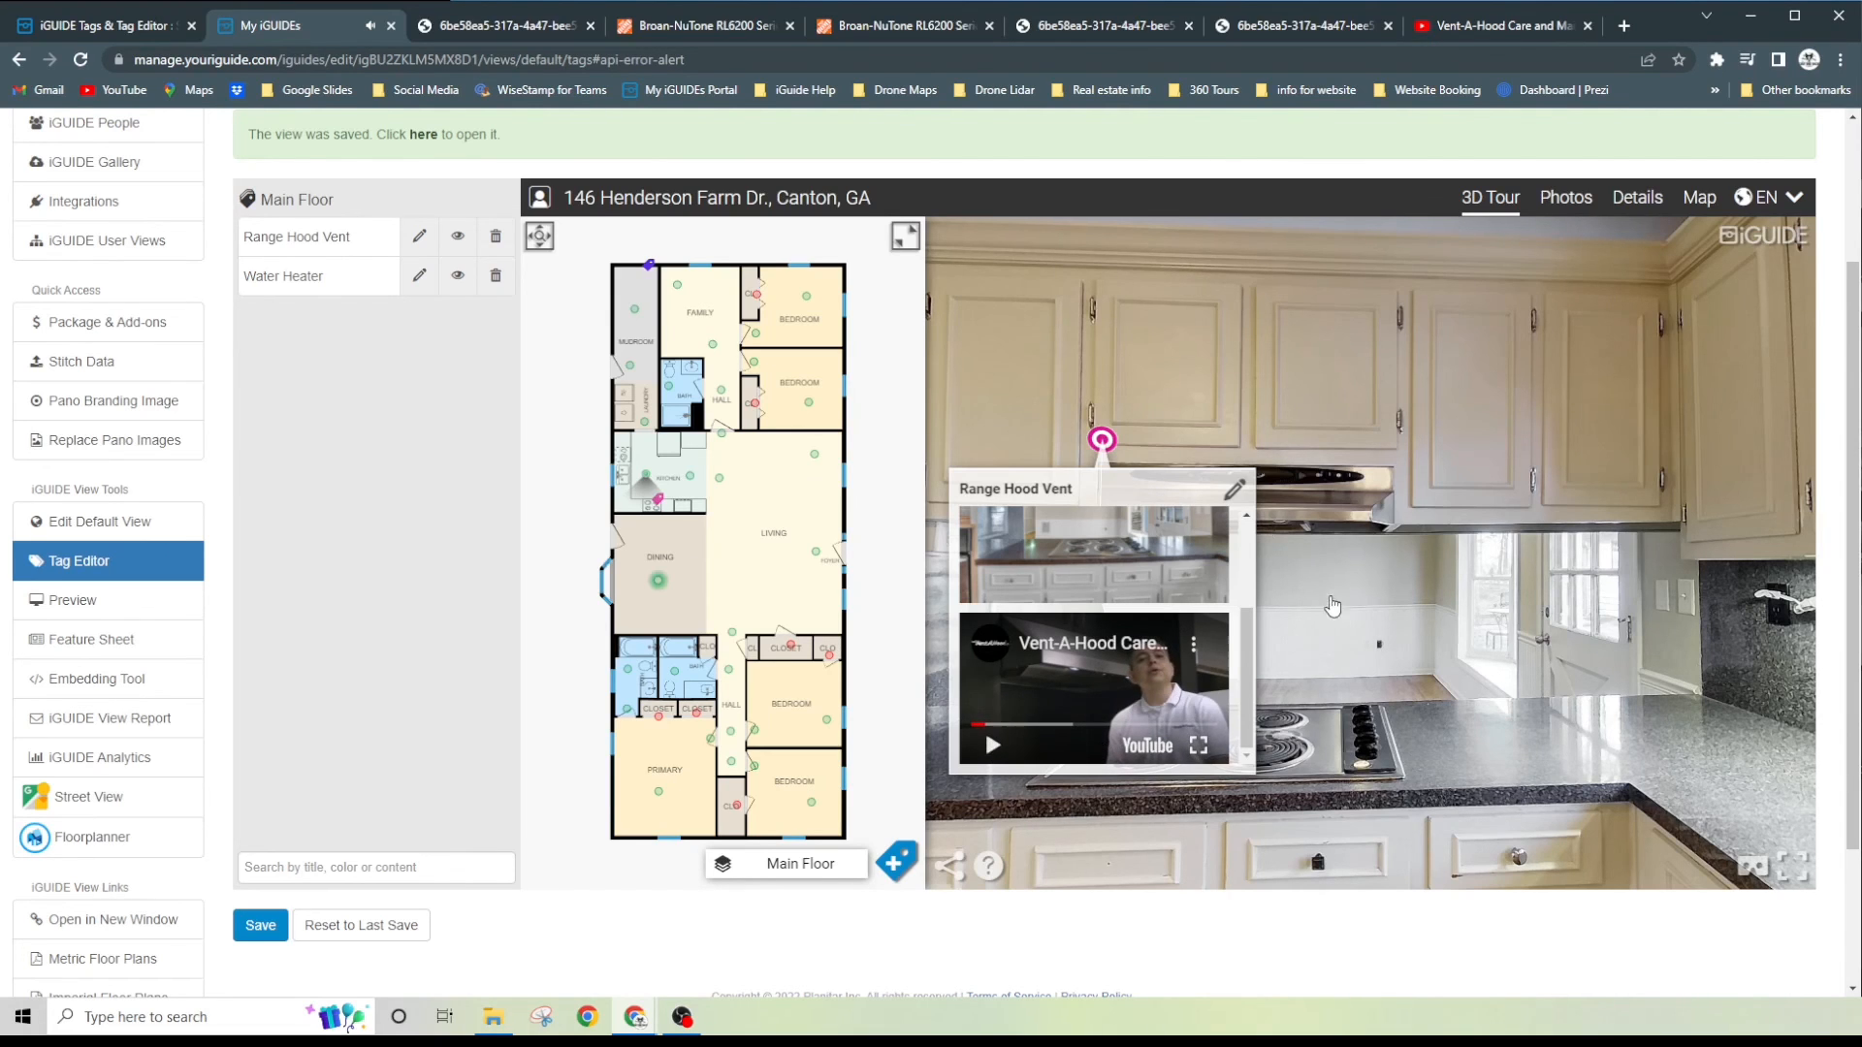
pyautogui.scroll(1, 376, 581)
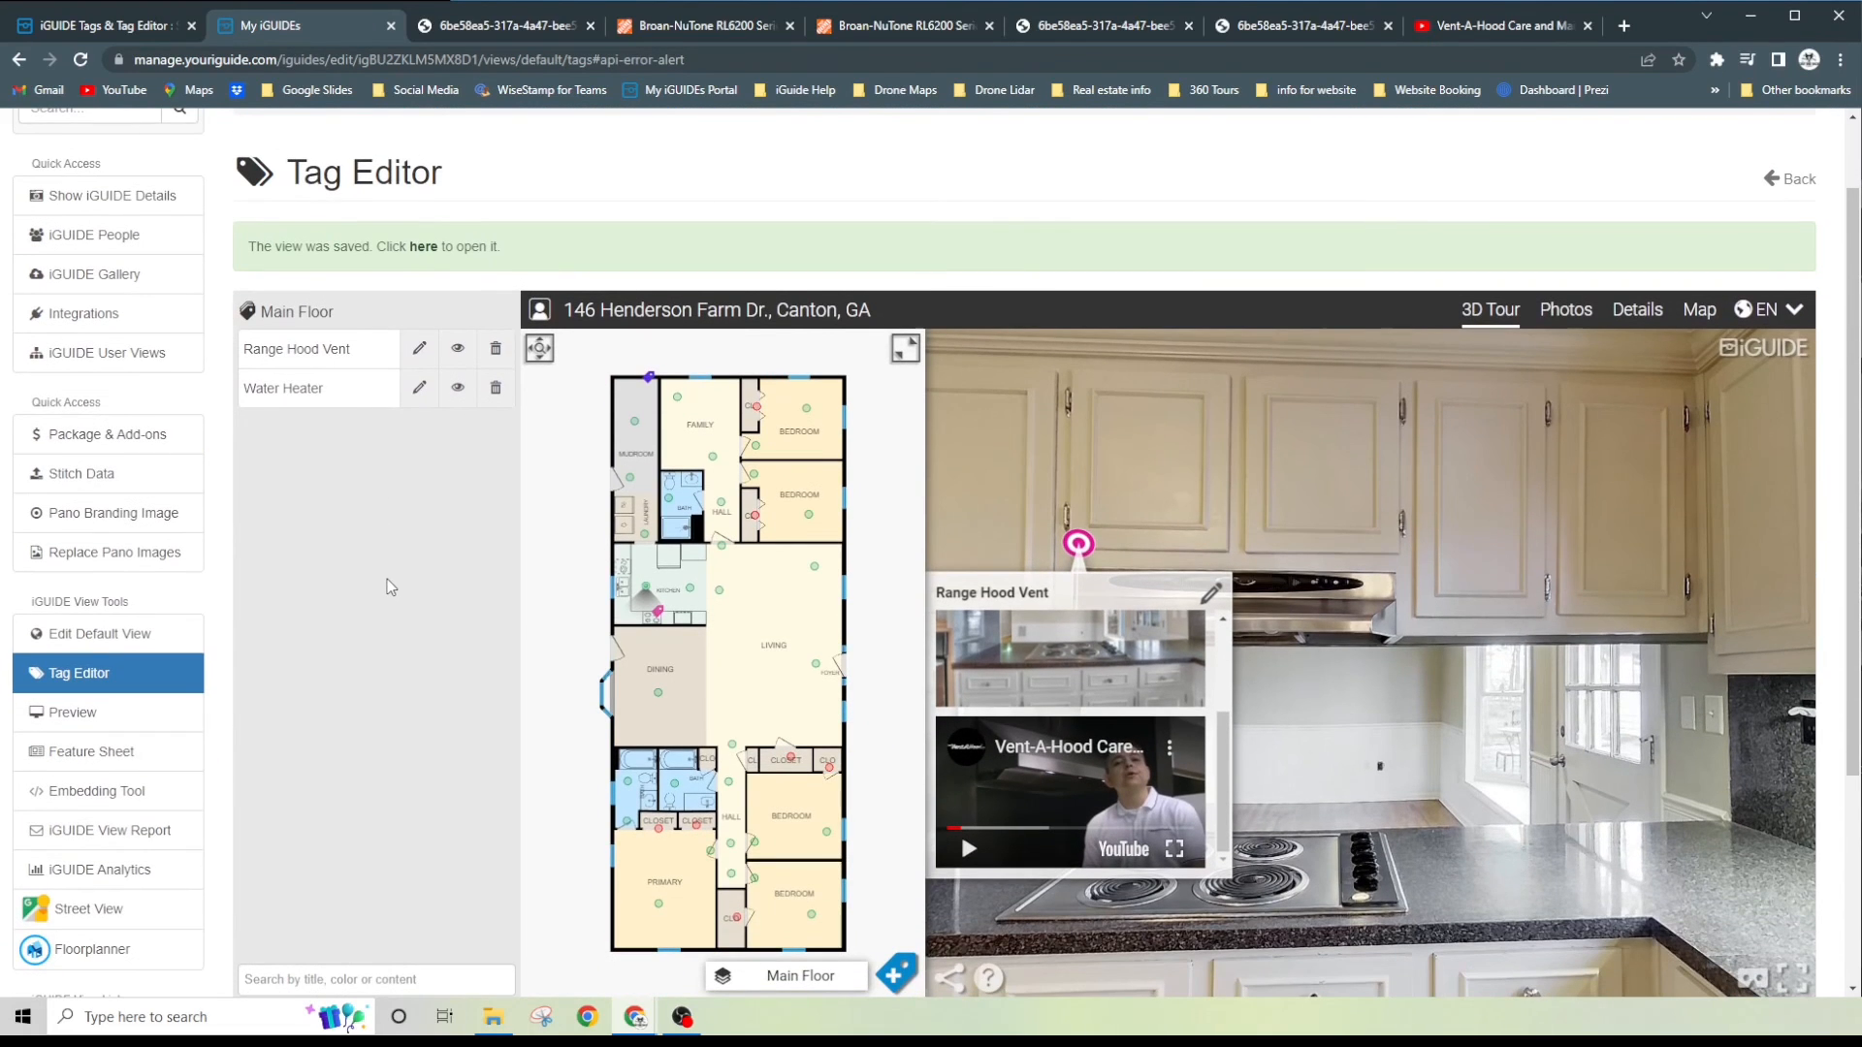